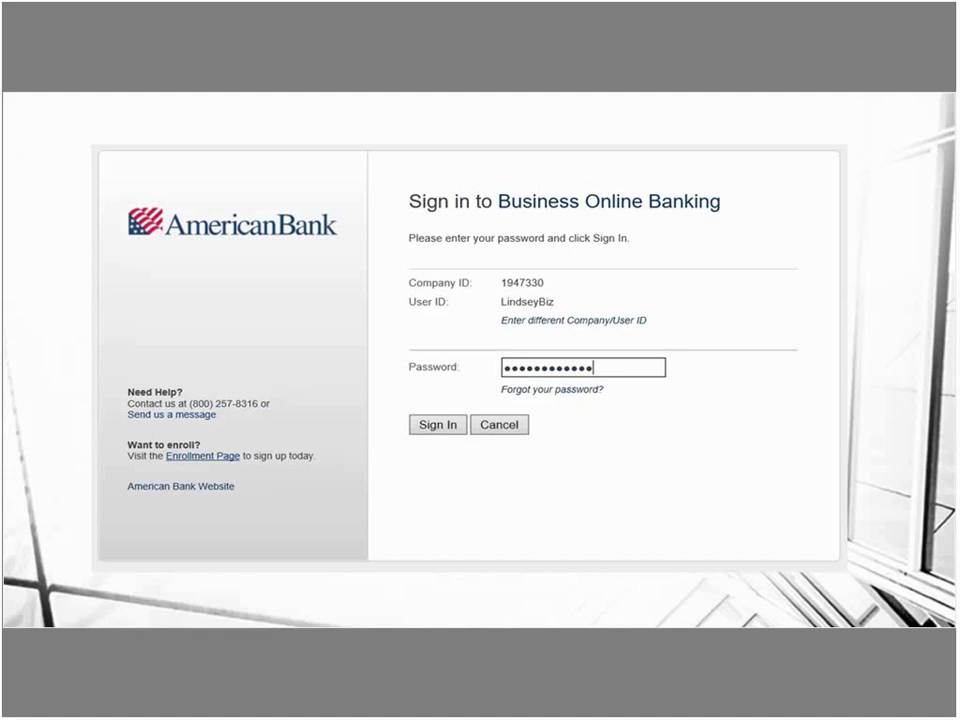
# Submit the account password to sign in to Business Online Banking.
pyautogui.press('Return')
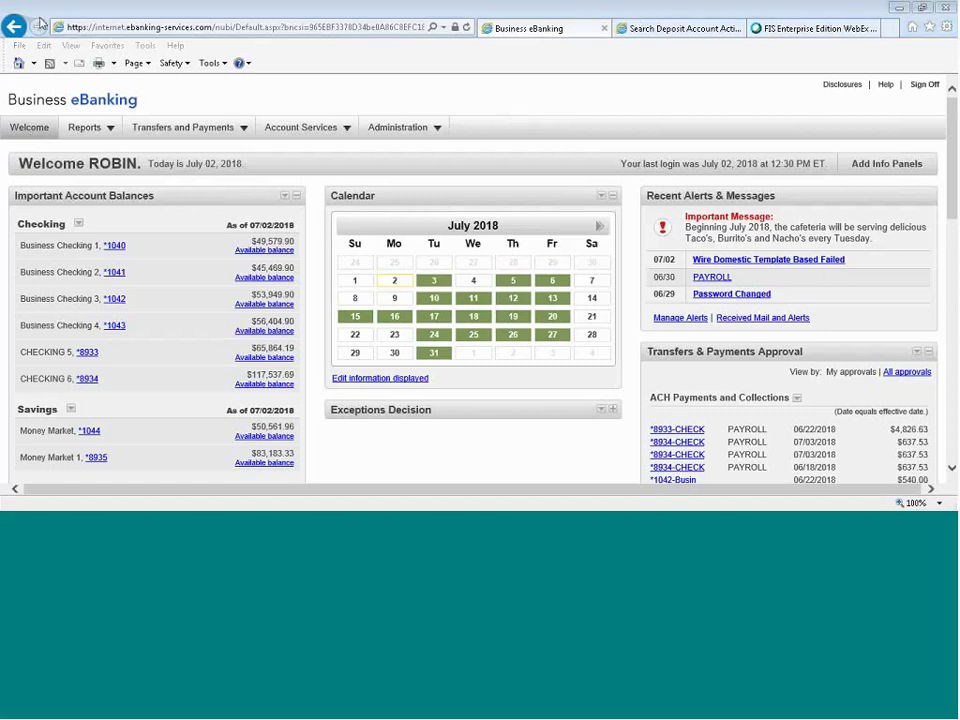
pyautogui.moveTo(355, 143)
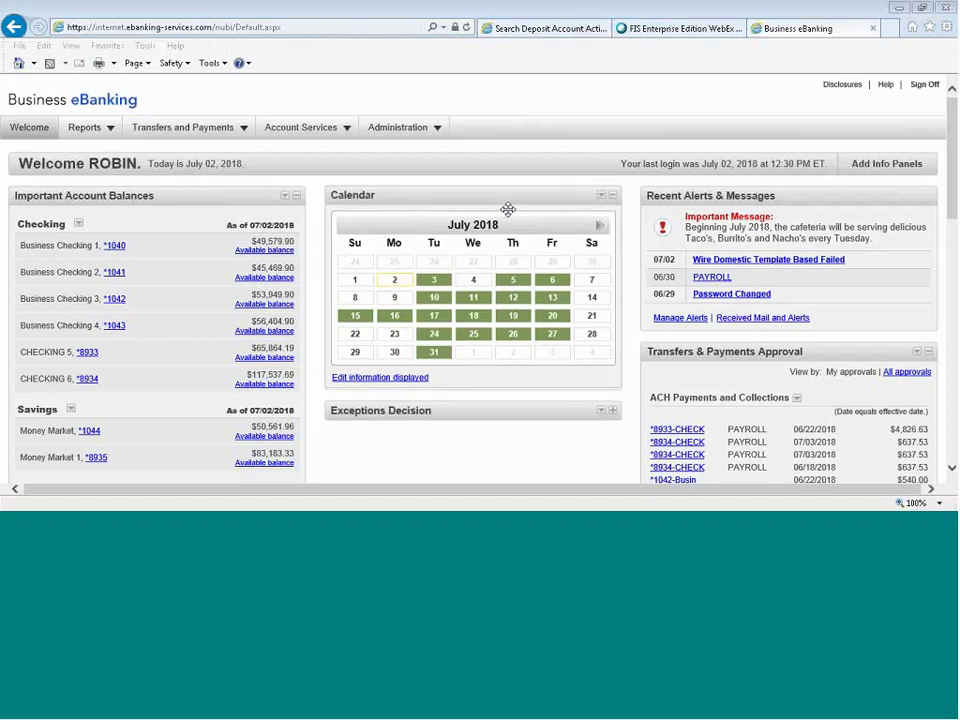
pyautogui.moveTo(508, 208); pyautogui.dragTo(454, 197)
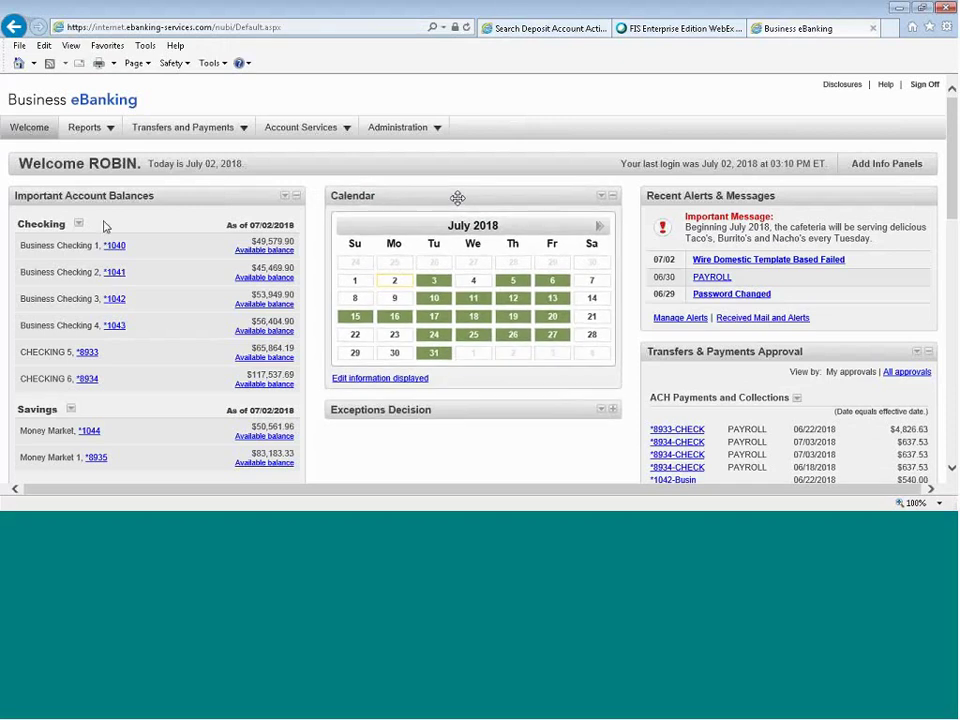
pyautogui.scroll(-1, 105, 226)
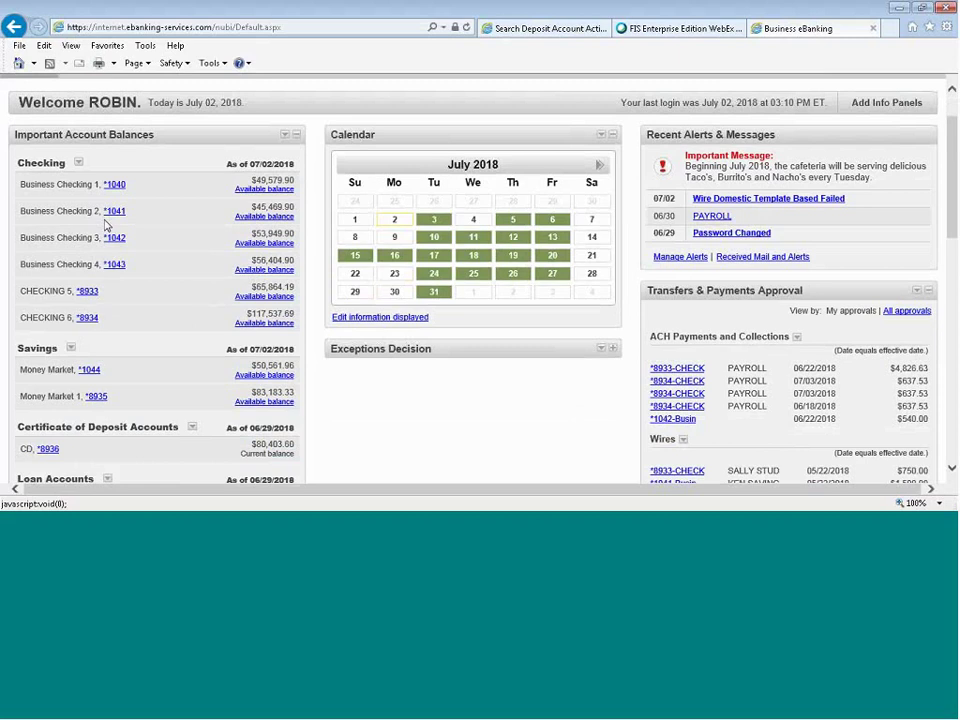
pyautogui.scroll(-1, 86, 200)
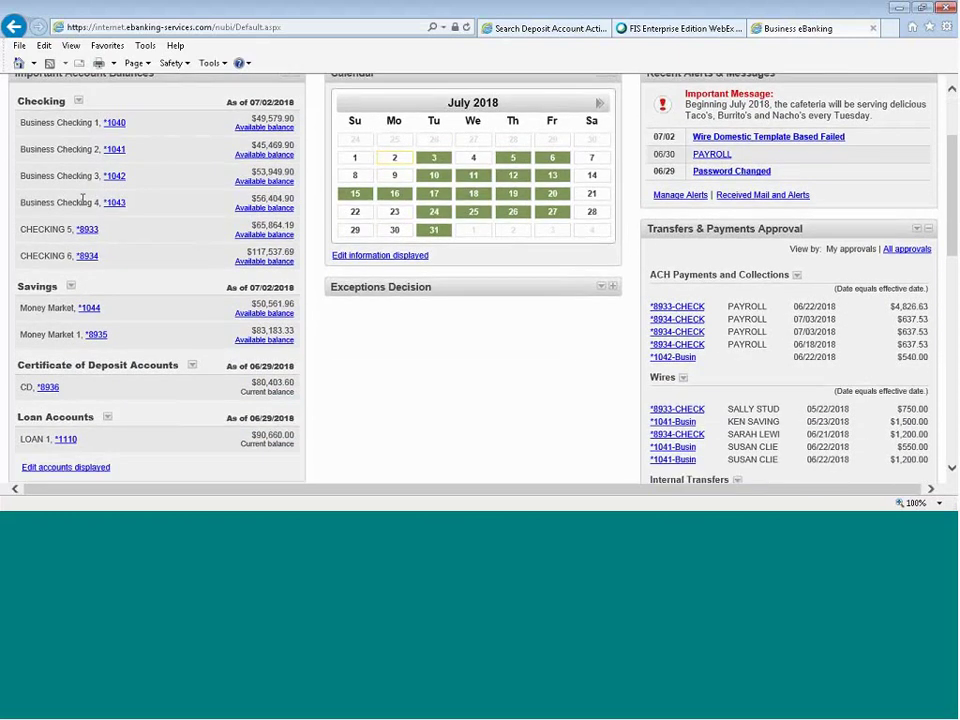
pyautogui.scroll(1, 86, 200)
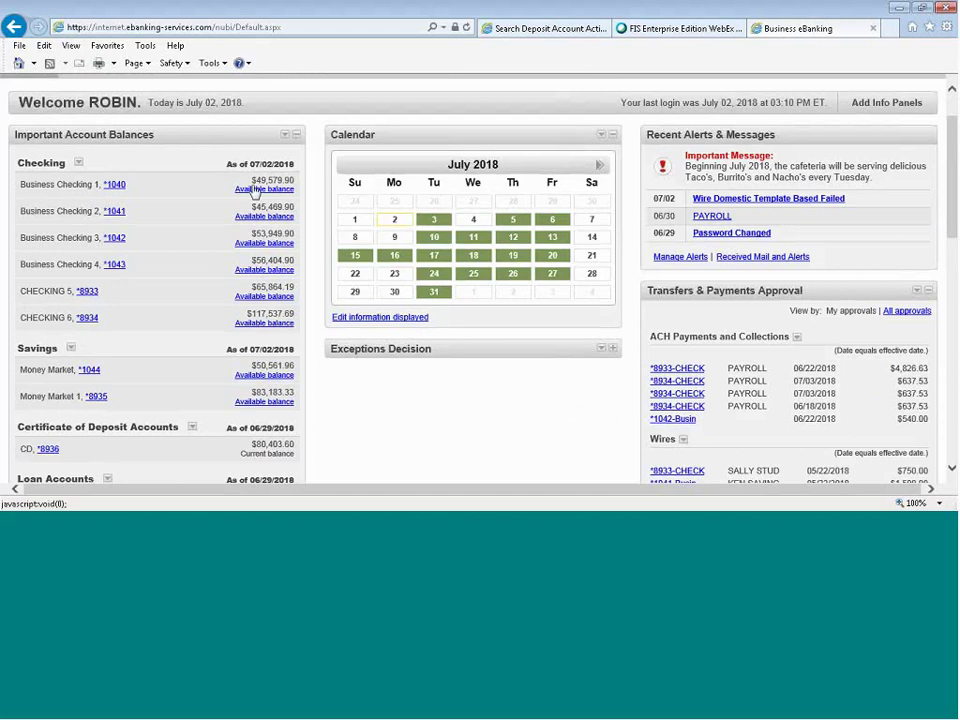
# Check Business Checking 1's available balance and view the *1040 deposit activity report.
pyautogui.click(256, 189)
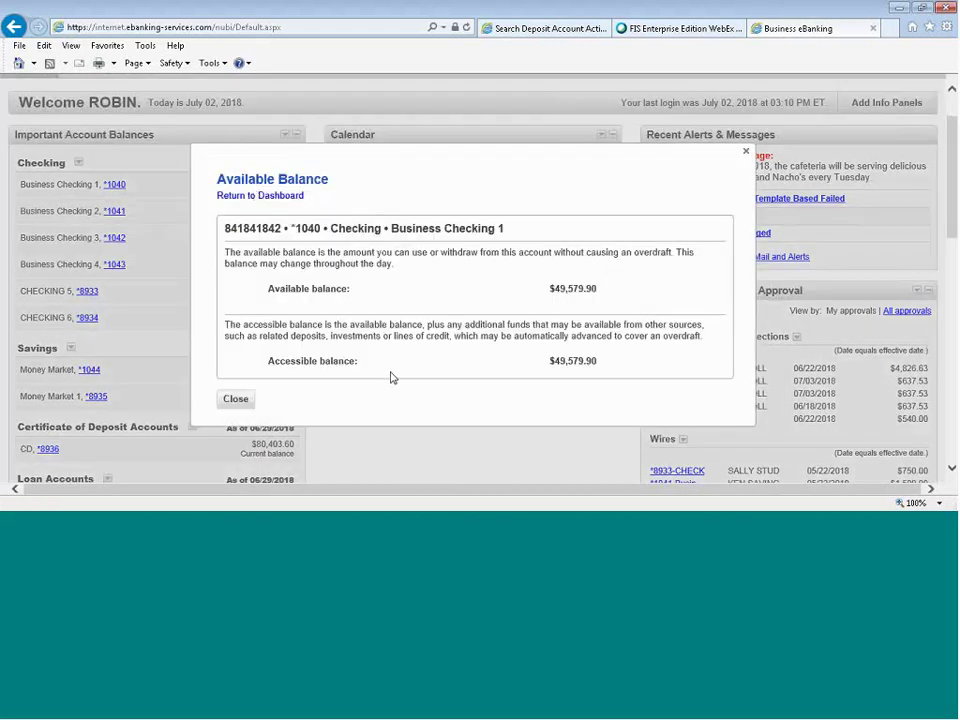
pyautogui.click(239, 399)
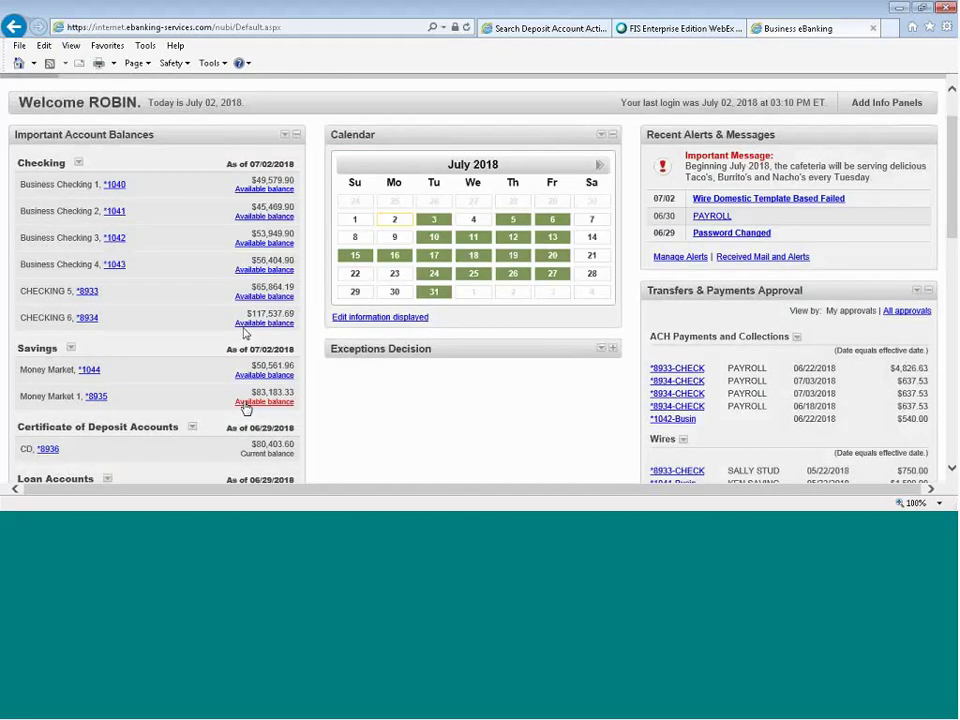
pyautogui.click(116, 187)
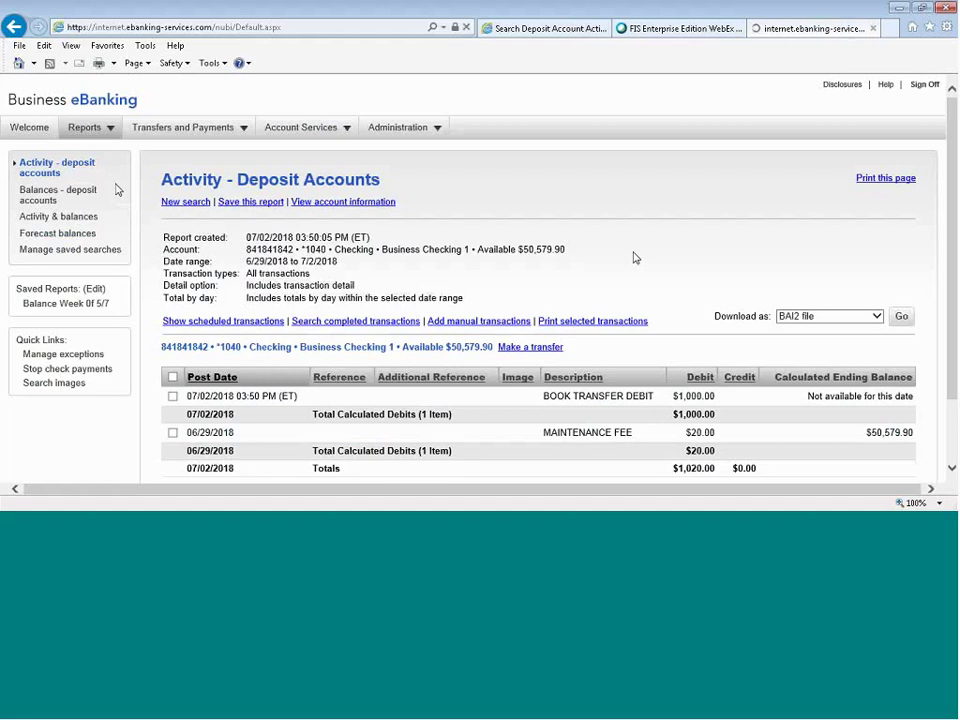
pyautogui.scroll(-2, 640, 256)
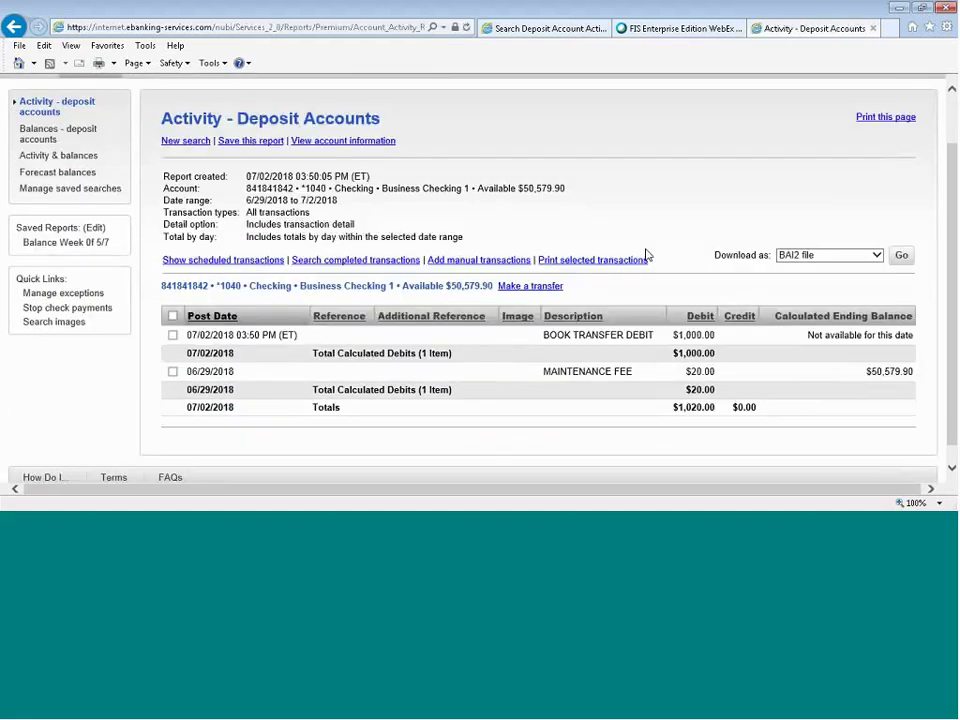
pyautogui.scroll(1, 648, 255)
pyautogui.scroll(1, 383, 224)
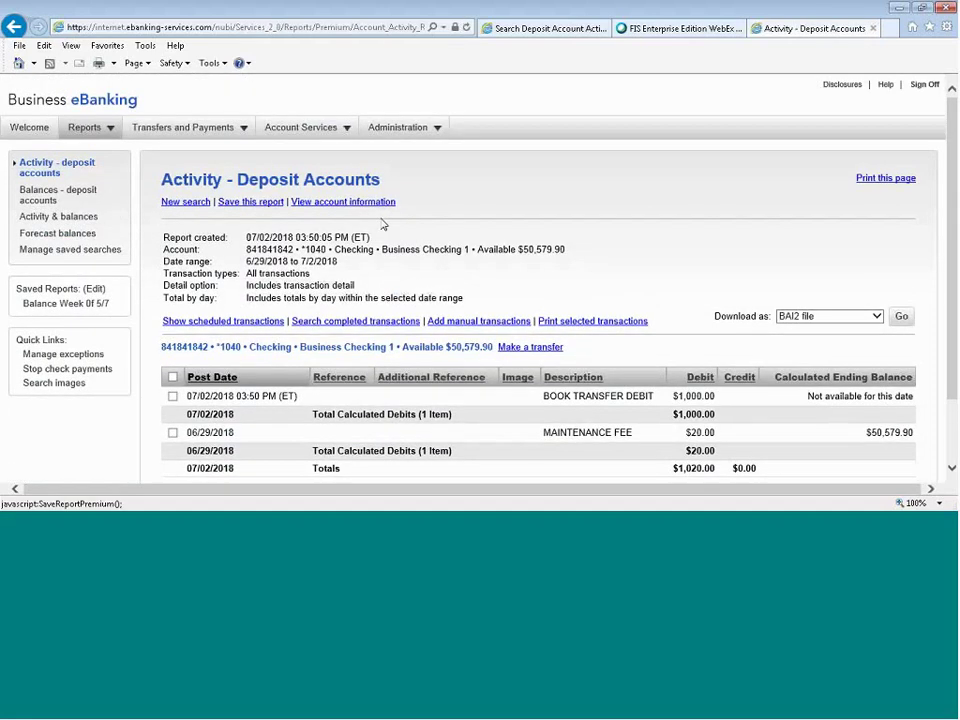
pyautogui.click(30, 128)
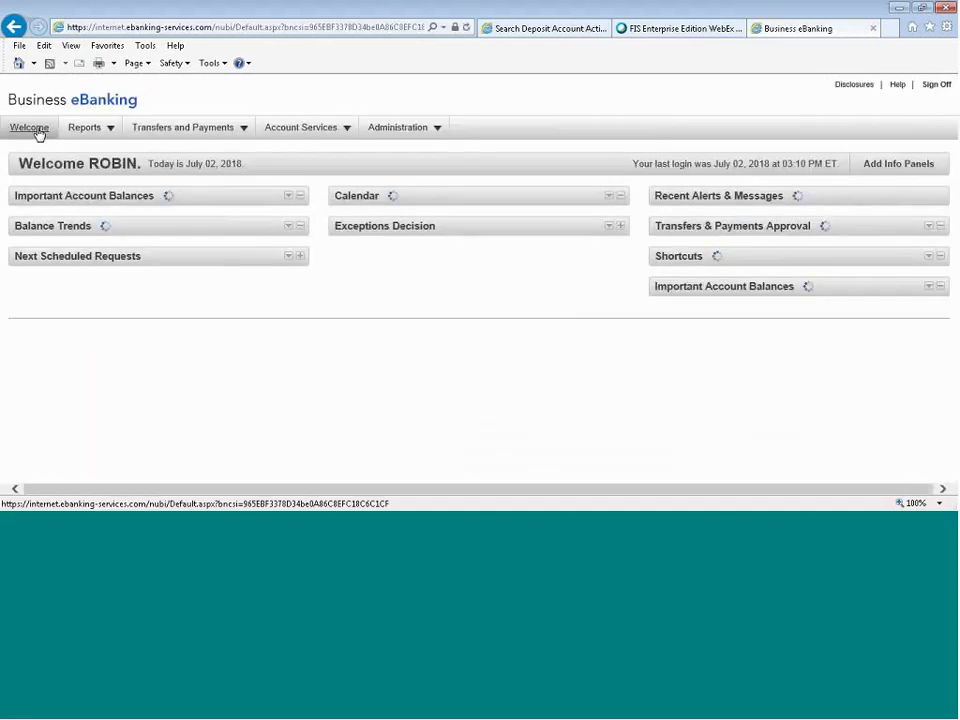
# Browse the Reports menu and the Administration overview, then return to the Welcome dashboard.
pyautogui.click(88, 130)
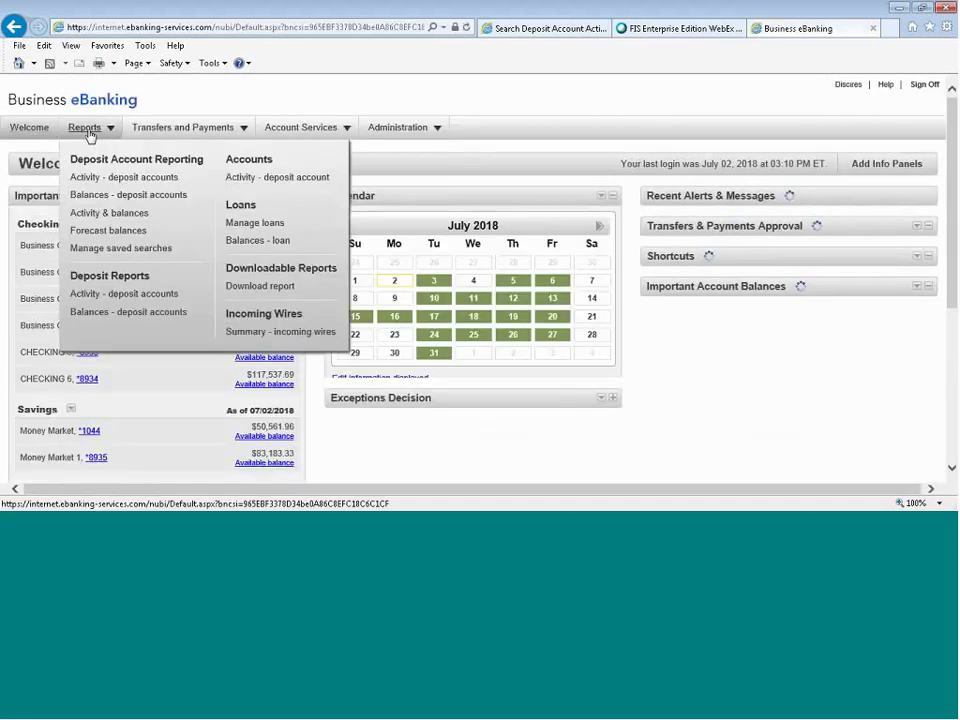
pyautogui.moveTo(173, 133)
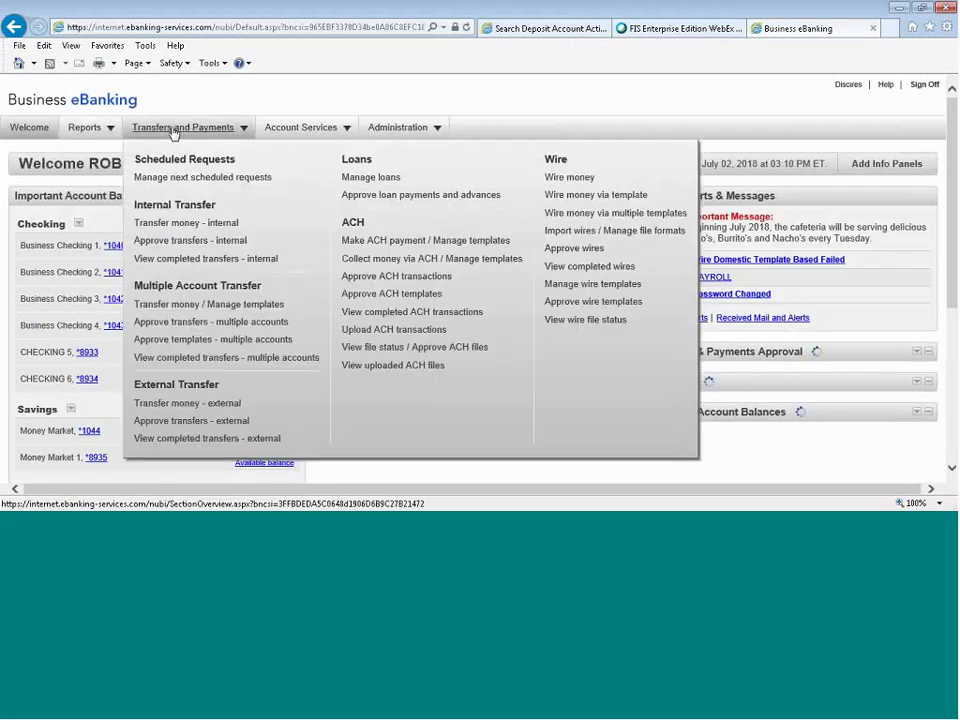
pyautogui.moveTo(296, 130)
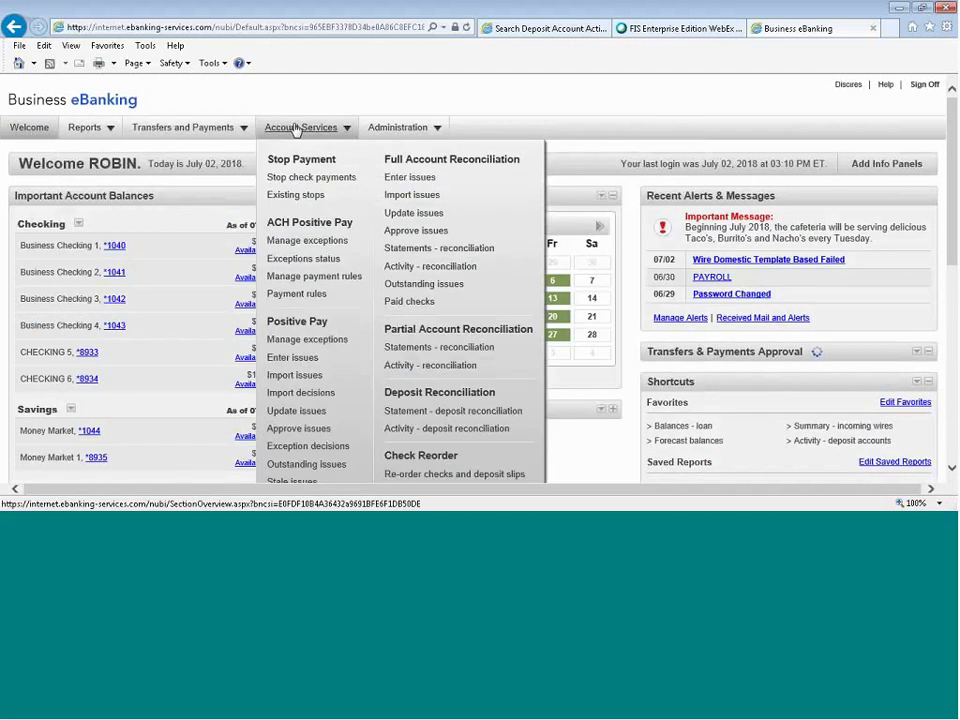
pyautogui.click(400, 132)
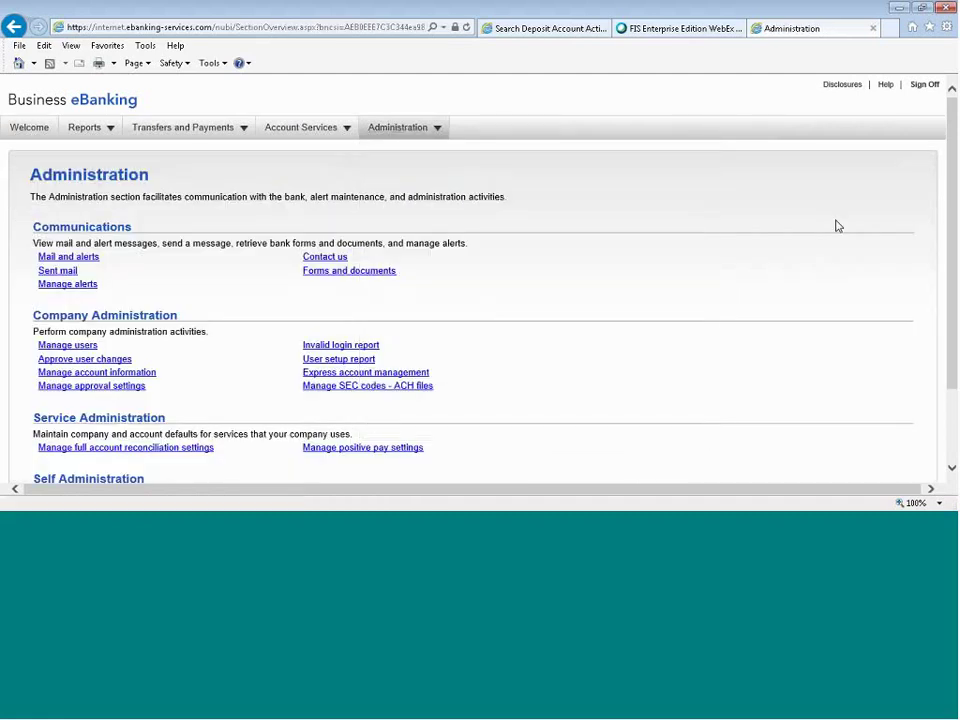
pyautogui.scroll(-1, 838, 226)
pyautogui.scroll(-1, 838, 226)
pyautogui.scroll(2, 838, 226)
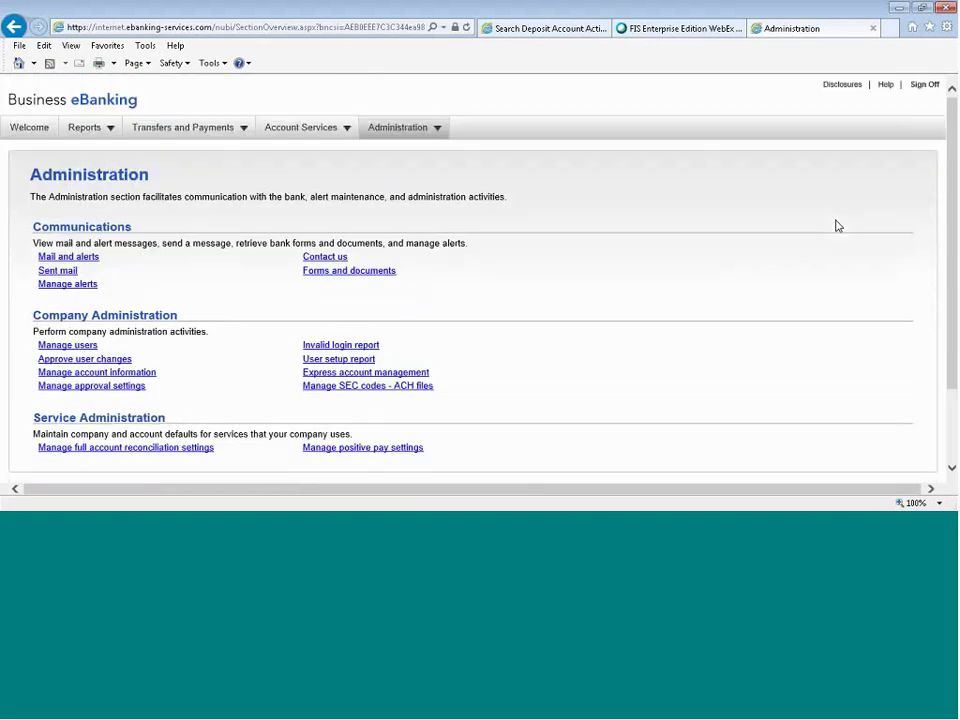
pyautogui.click(17, 133)
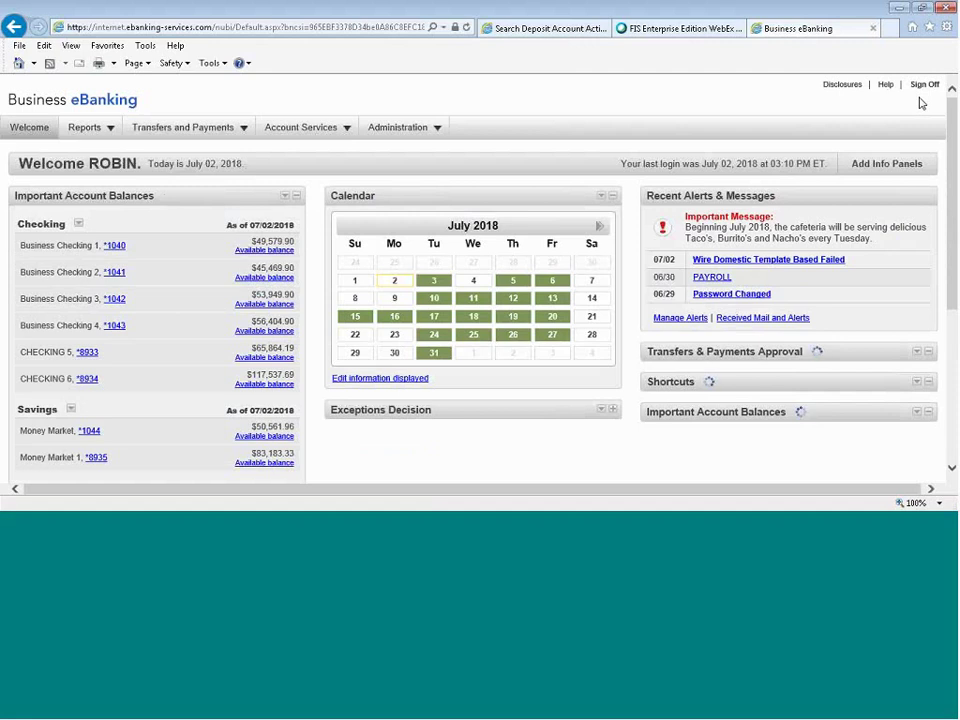
pyautogui.scroll(-3, 208, 223)
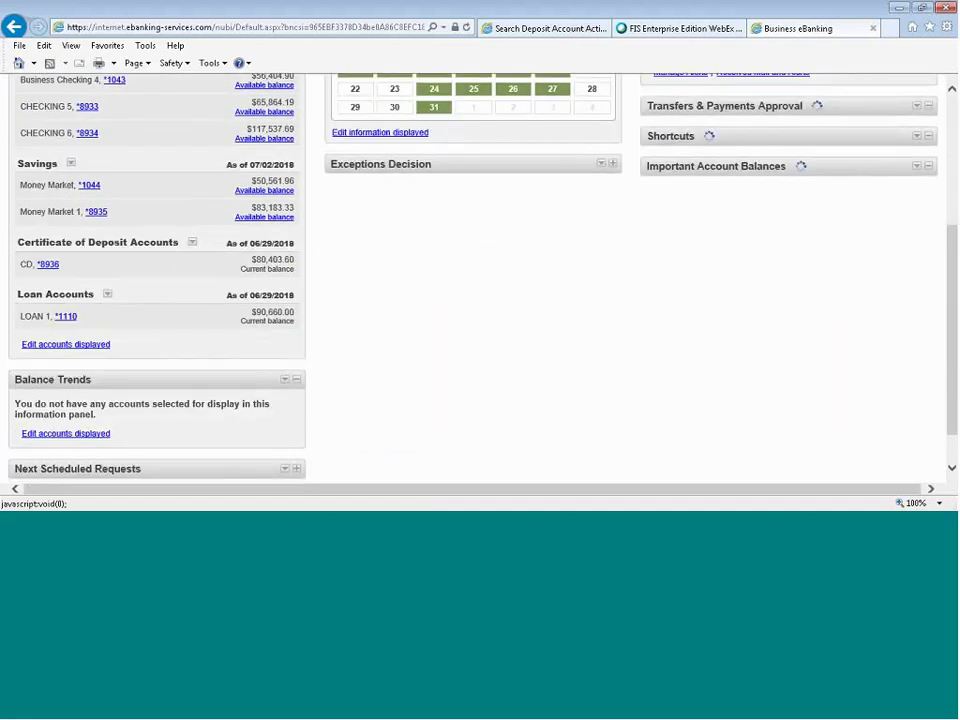
pyautogui.click(66, 344)
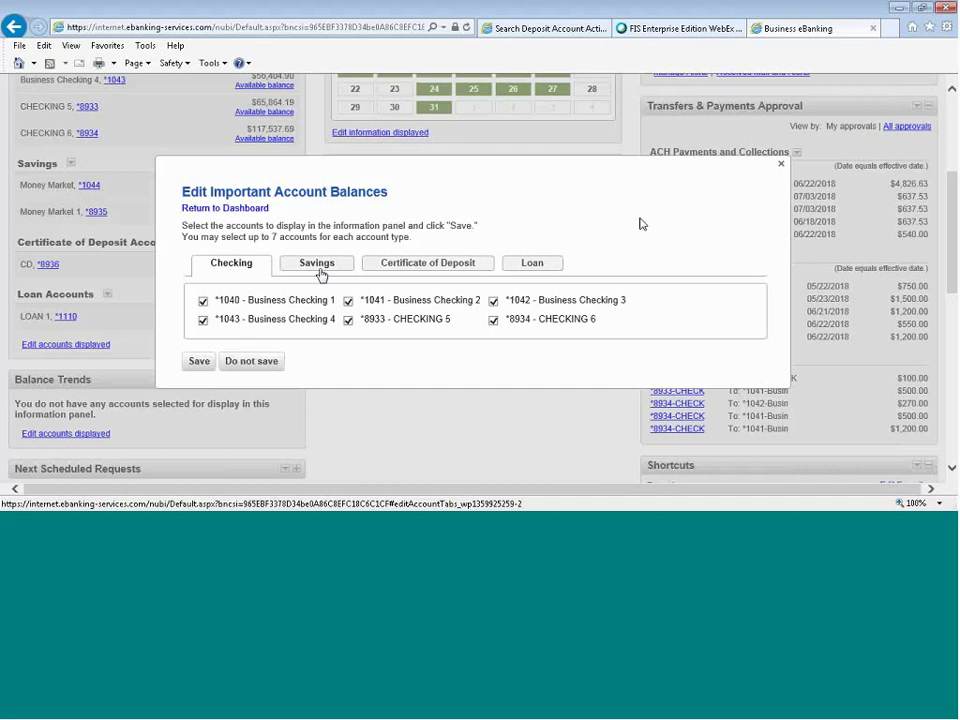
pyautogui.click(781, 164)
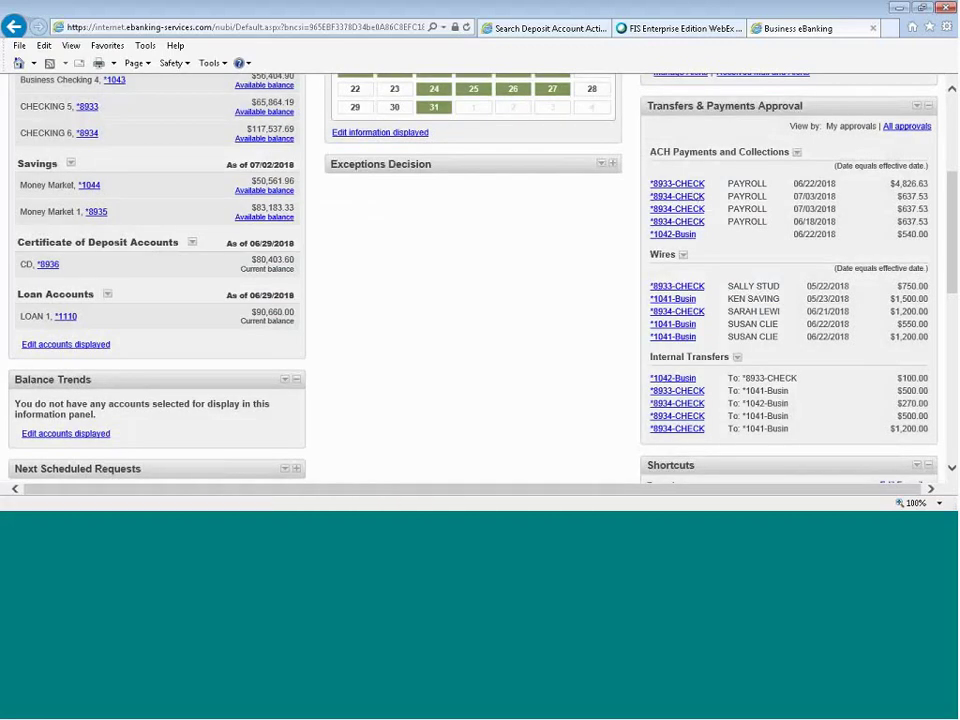
pyautogui.scroll(4, 448, 285)
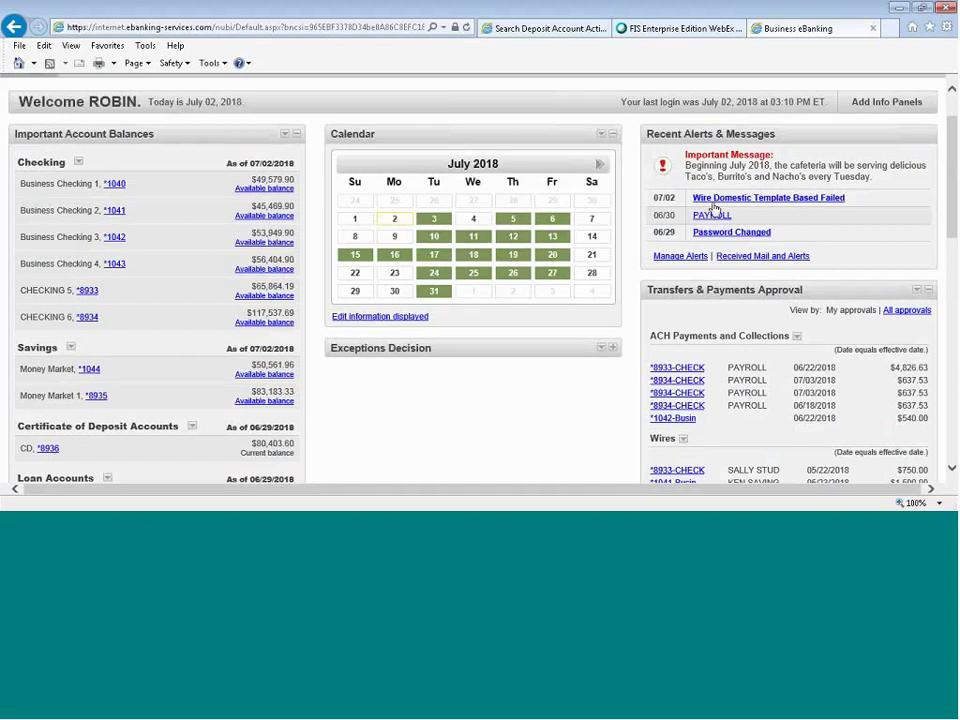
# Read and close the PAYROLL alert details, then go to Manage Alerts.
pyautogui.click(714, 212)
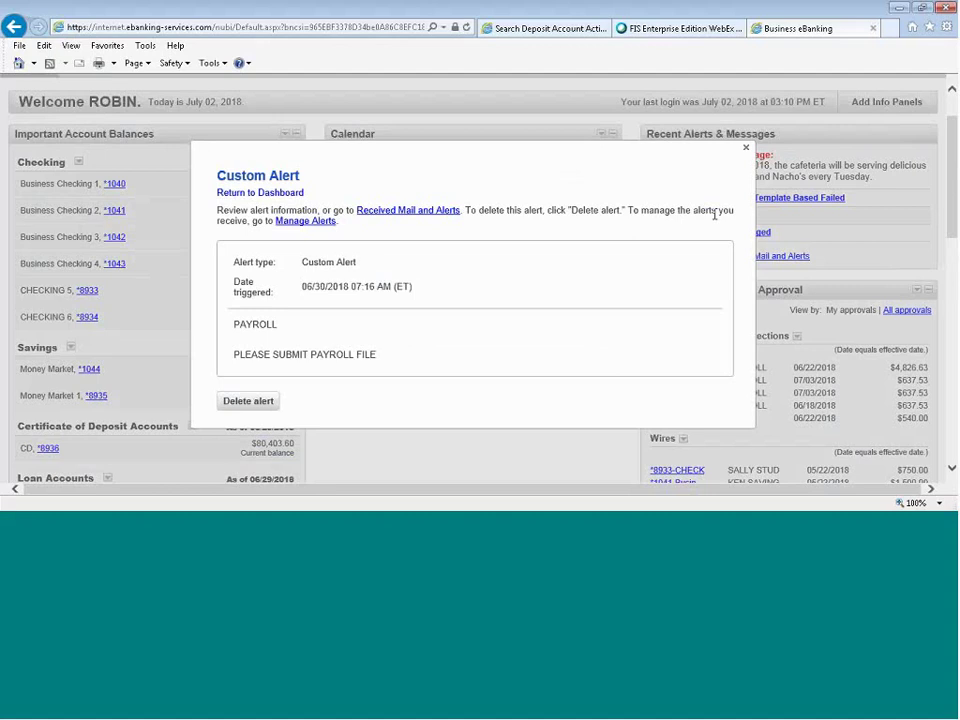
pyautogui.click(745, 148)
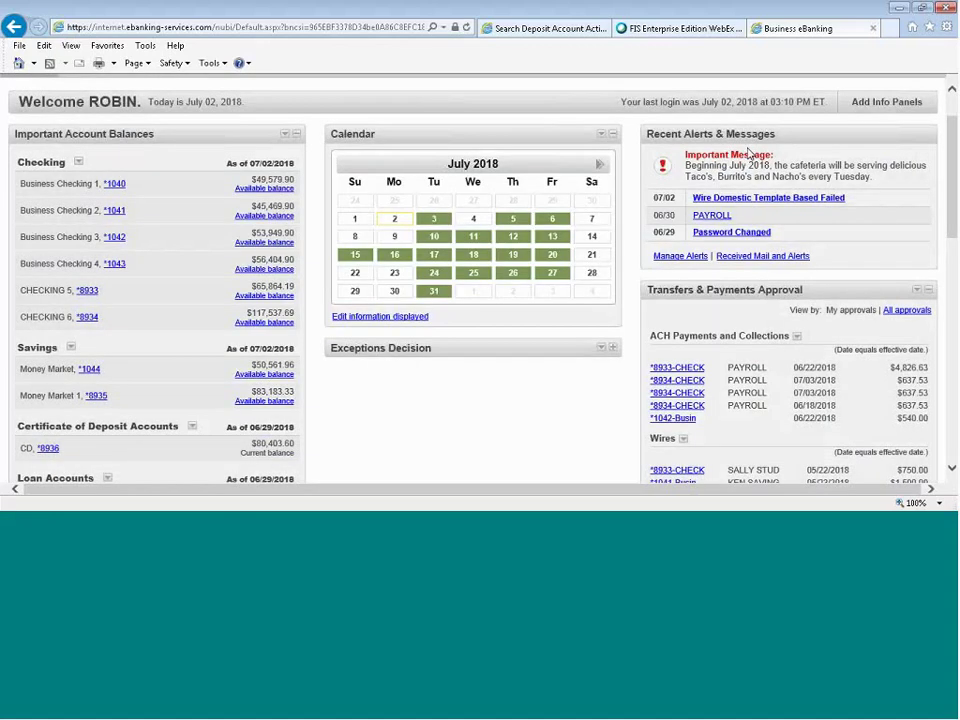
pyautogui.click(694, 257)
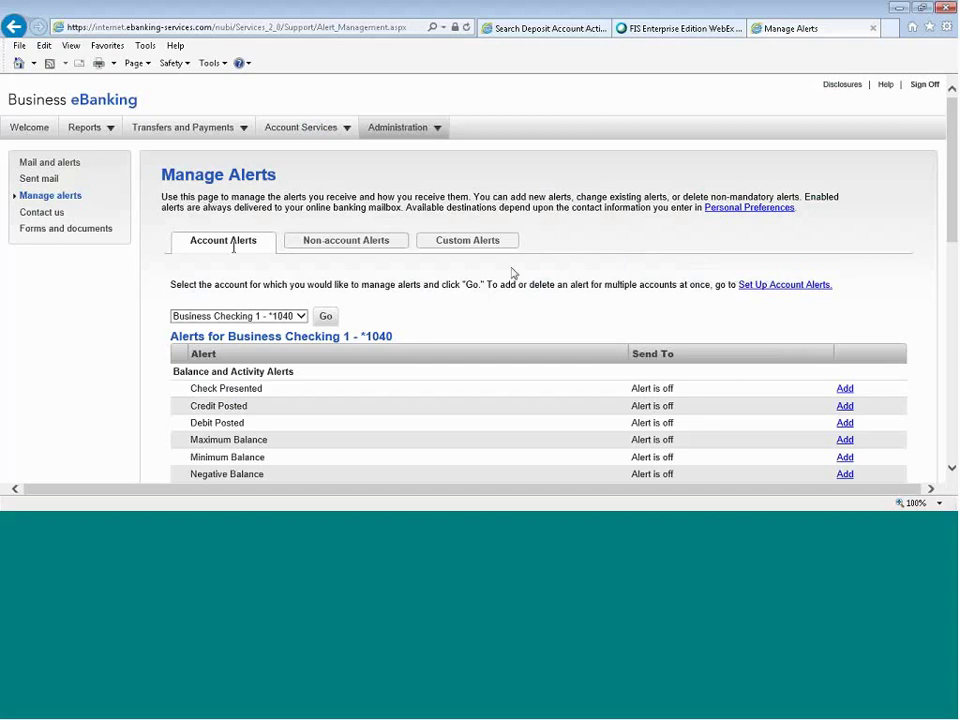
# Add an e-mailed Minimum Balance alert on Business Checking 1 for balances below $1,000.00.
pyautogui.scroll(-1, 233, 247)
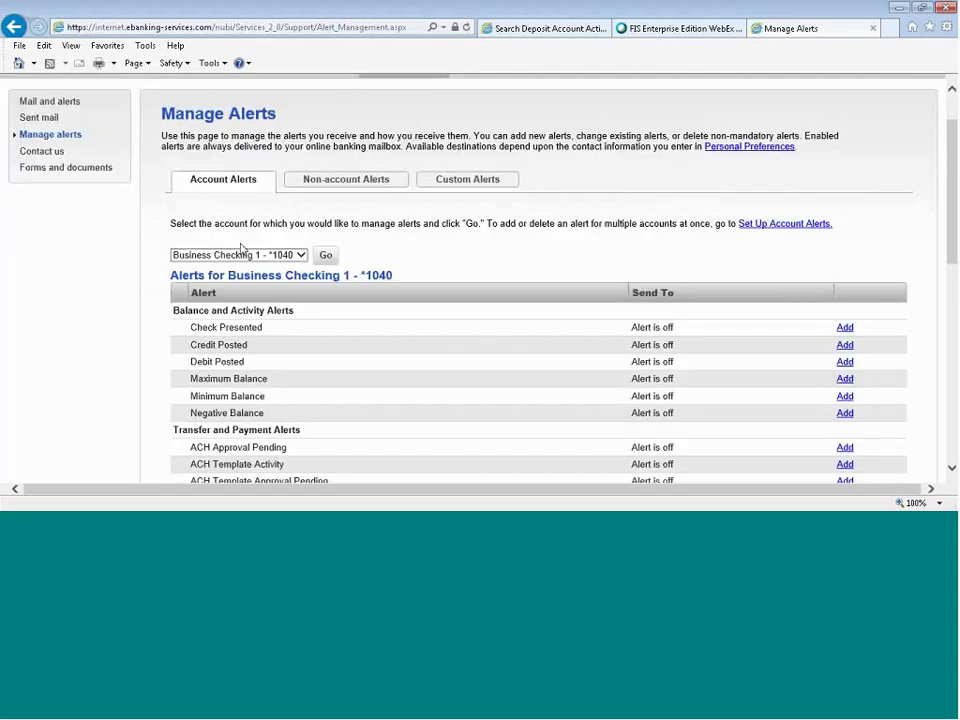
pyautogui.click(300, 255)
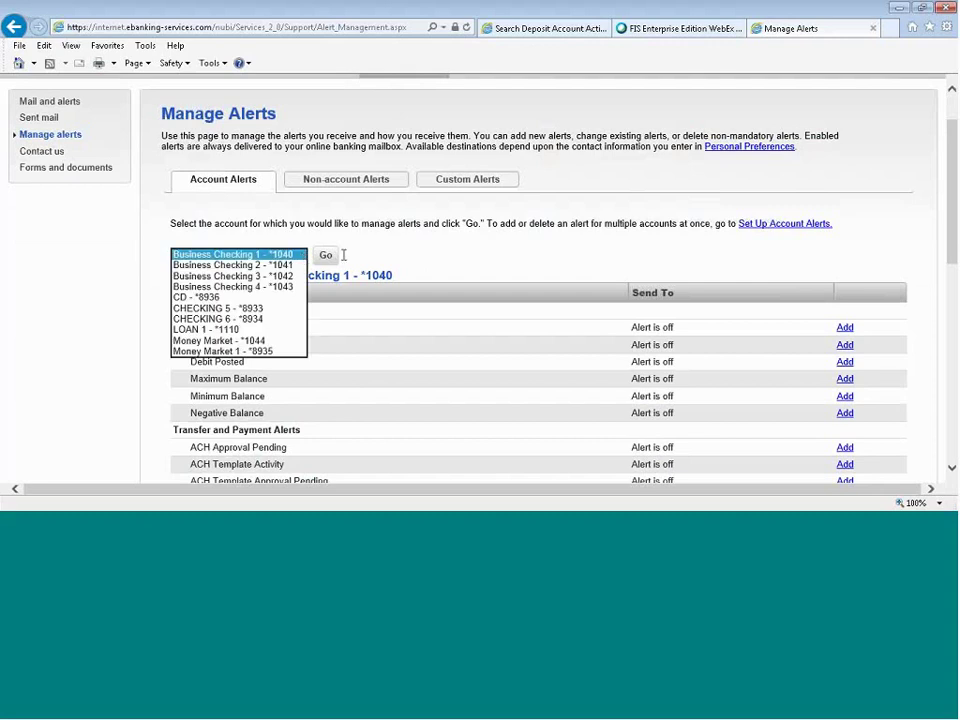
pyautogui.click(407, 255)
pyautogui.scroll(-2, 407, 255)
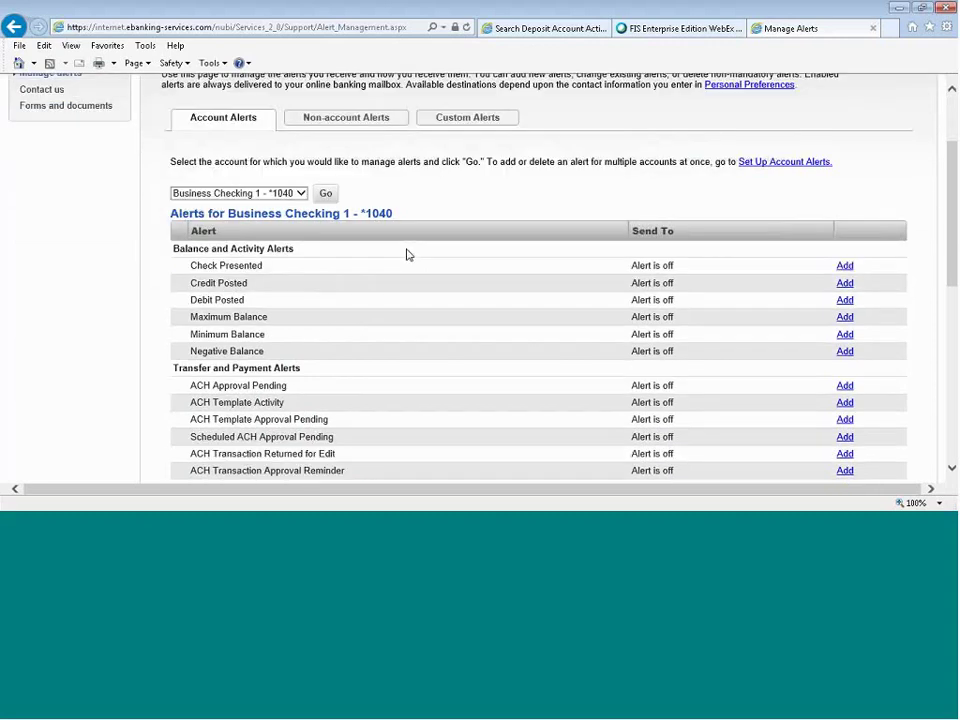
pyautogui.scroll(-2, 407, 255)
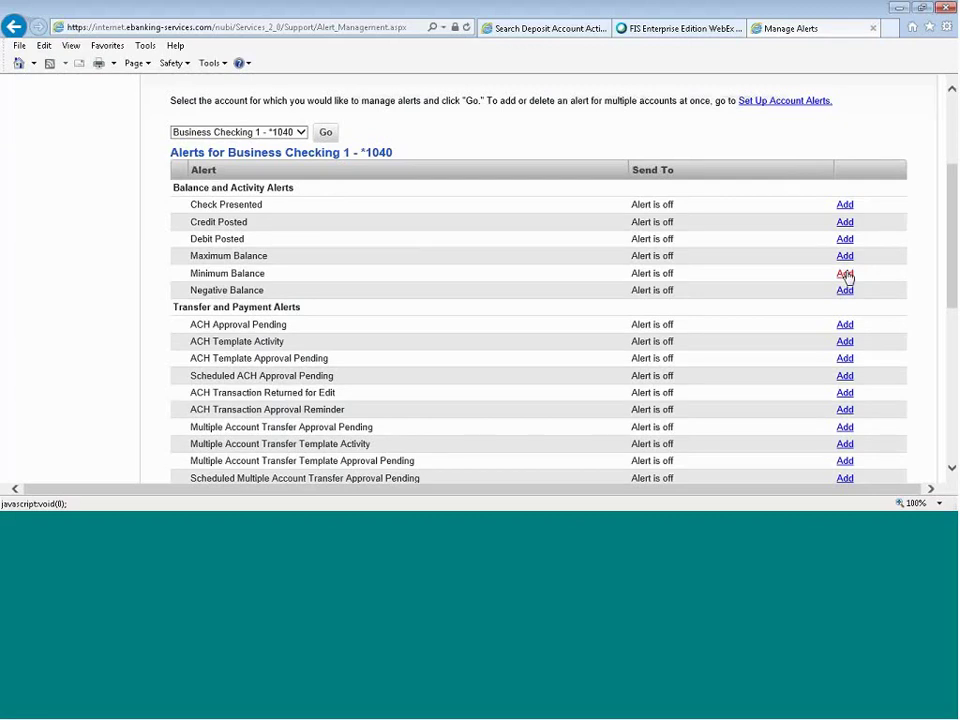
pyautogui.click(845, 274)
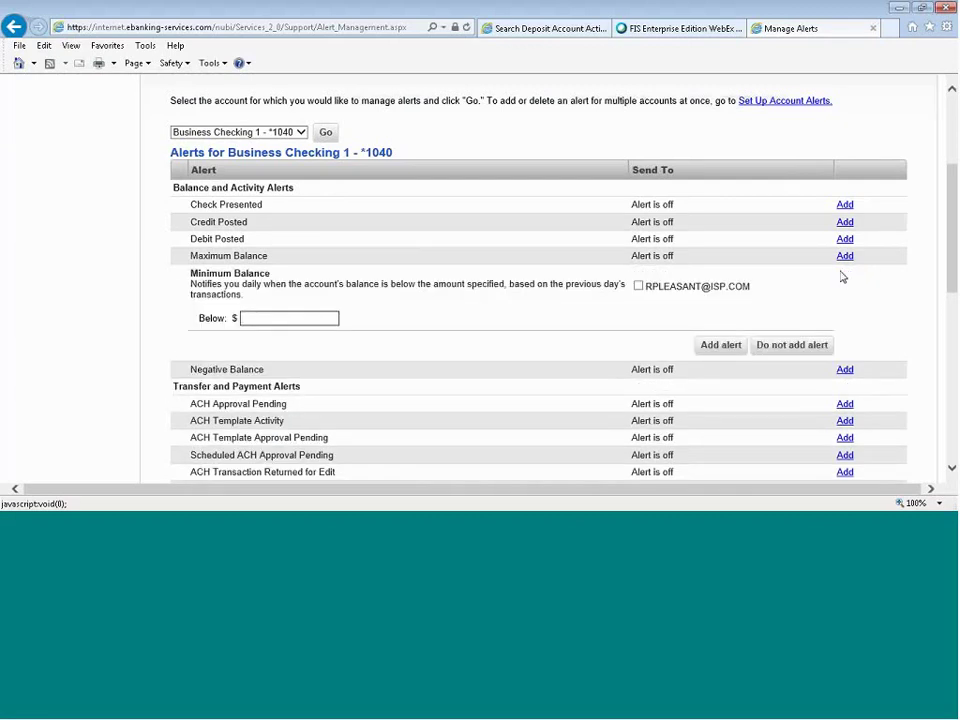
pyautogui.click(638, 286)
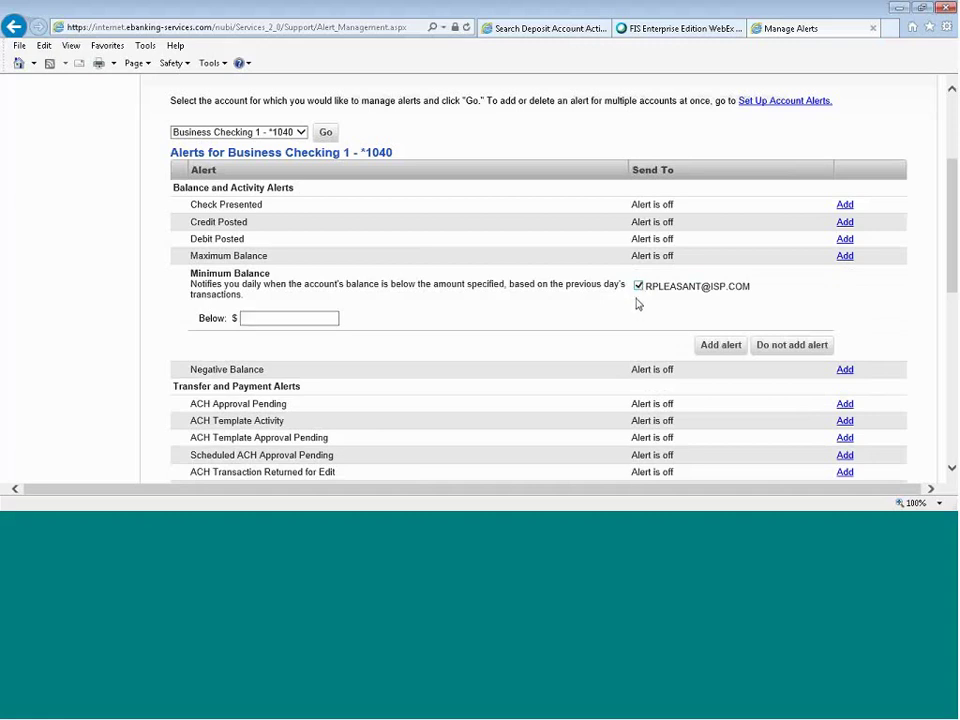
pyautogui.click(307, 318)
pyautogui.write('1000')
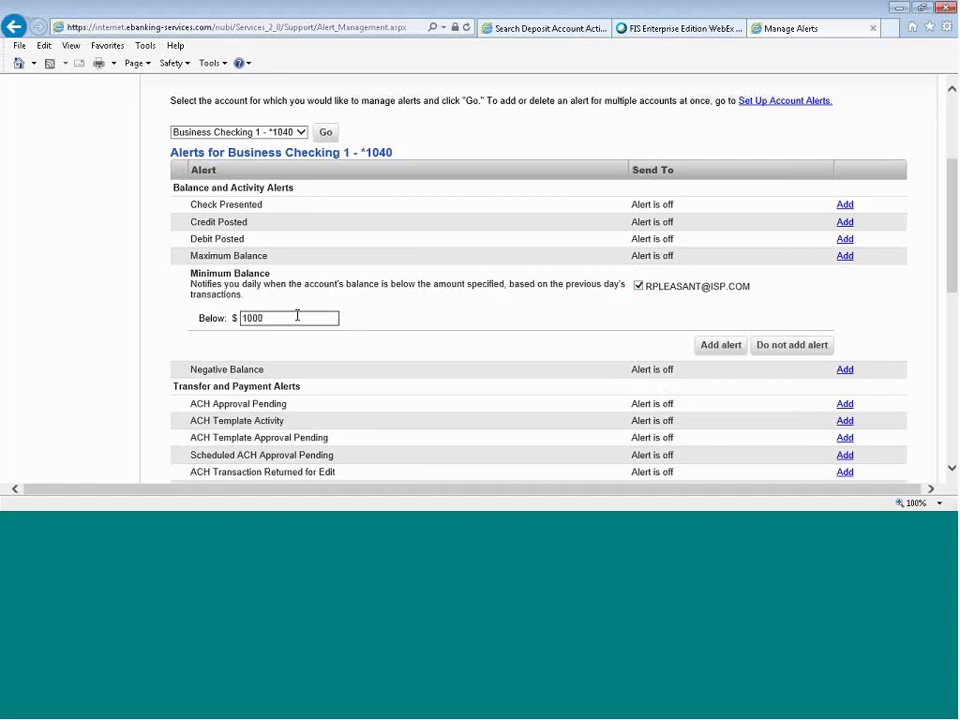
pyautogui.write('.00')
pyautogui.click(727, 350)
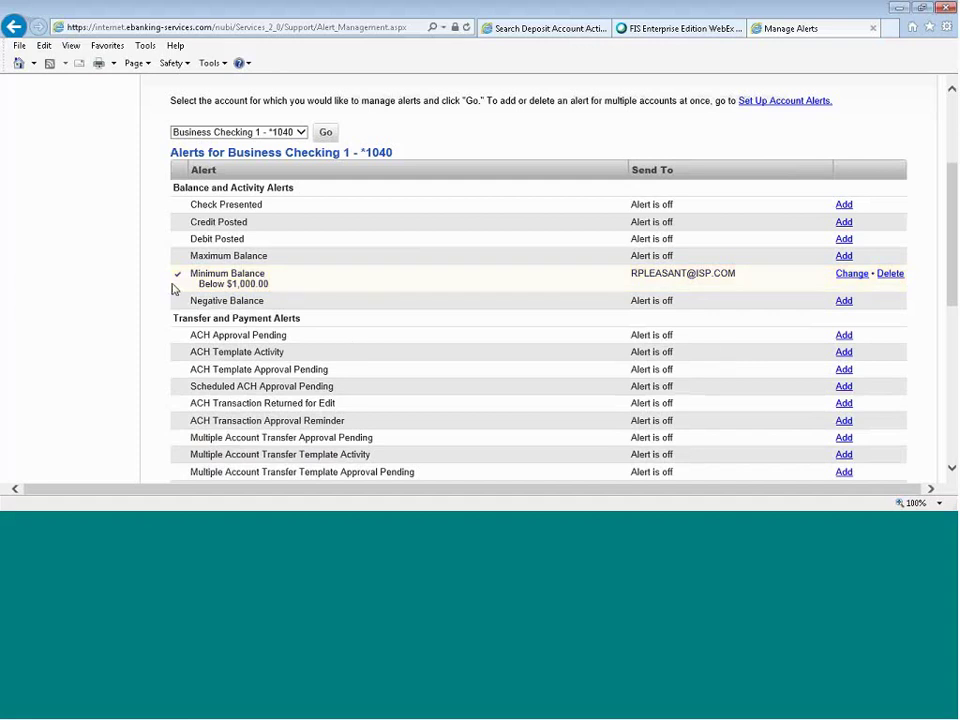
pyautogui.scroll(-3, 172, 289)
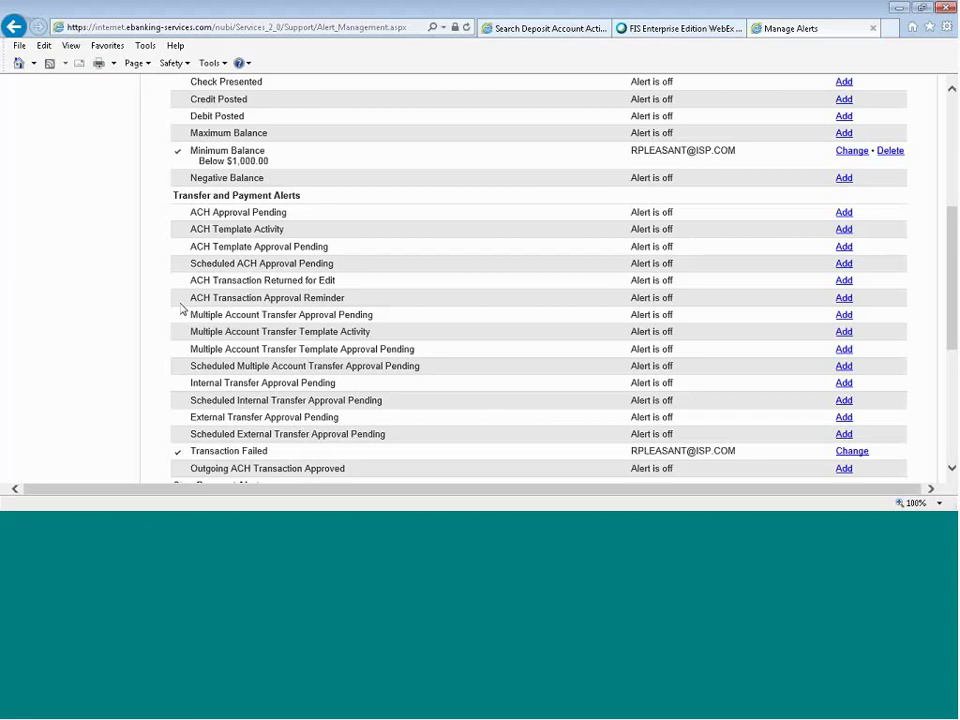
# Scroll through the Account Alerts list for Business Checking 1.
pyautogui.scroll(-5, 181, 310)
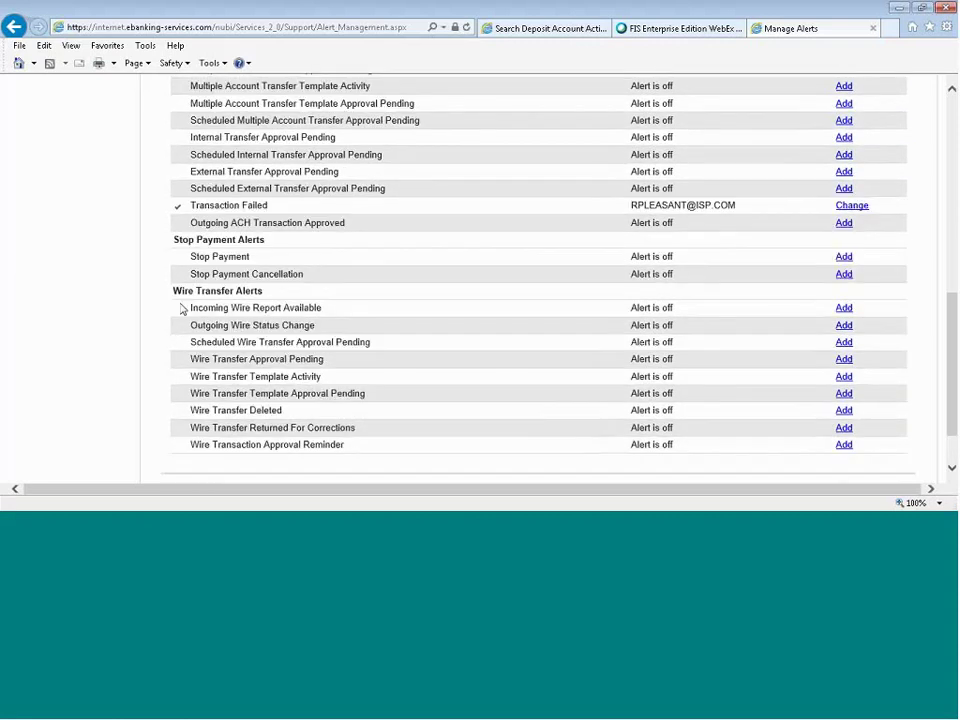
pyautogui.scroll(-2, 181, 310)
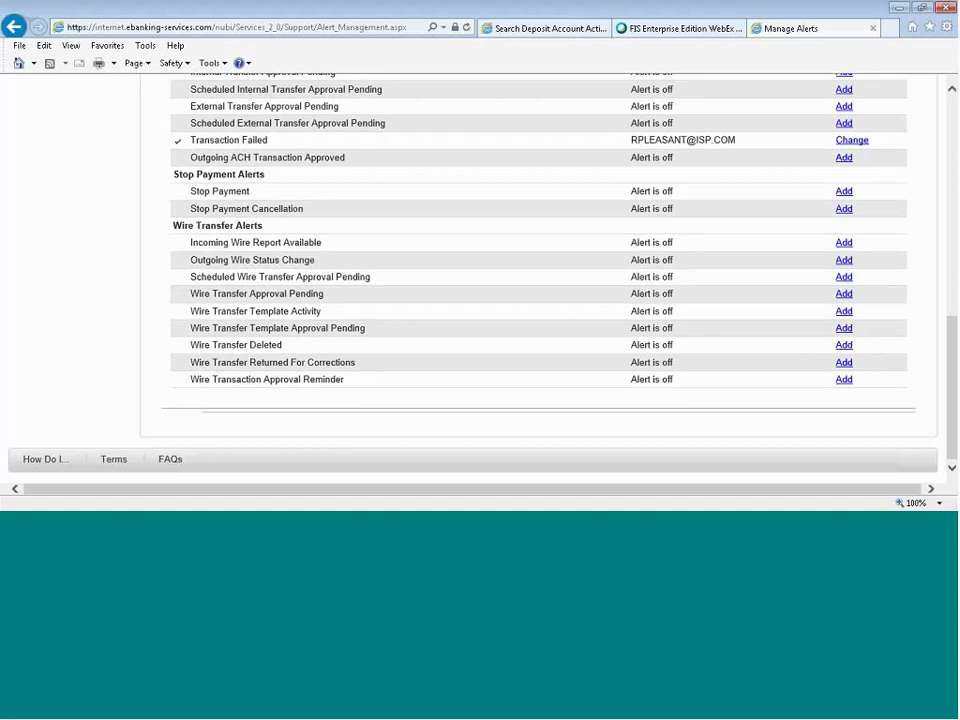
pyautogui.moveTo(953, 402); pyautogui.dragTo(953, 180)
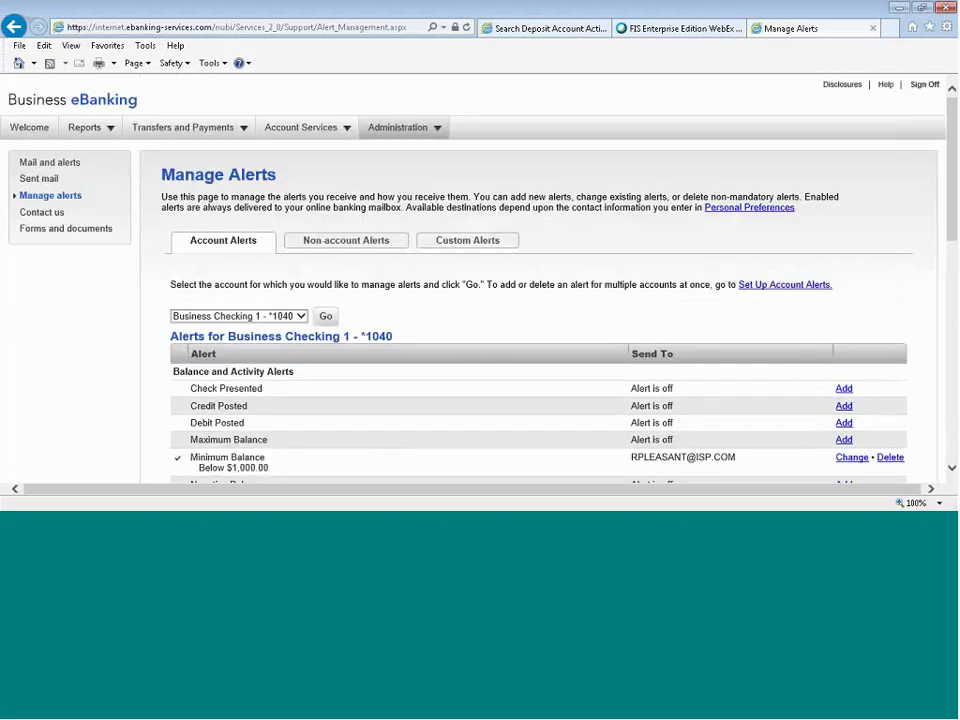
# Review the Non-account Alerts list, then switch to the Custom Alerts list.
pyautogui.click(337, 247)
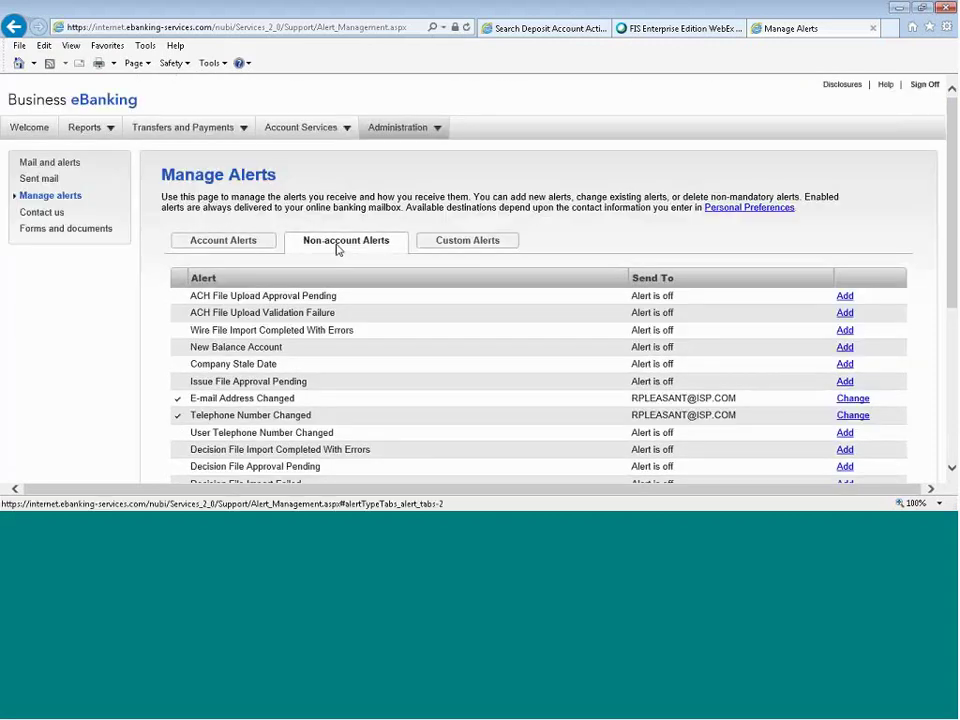
pyautogui.scroll(-1, 337, 250)
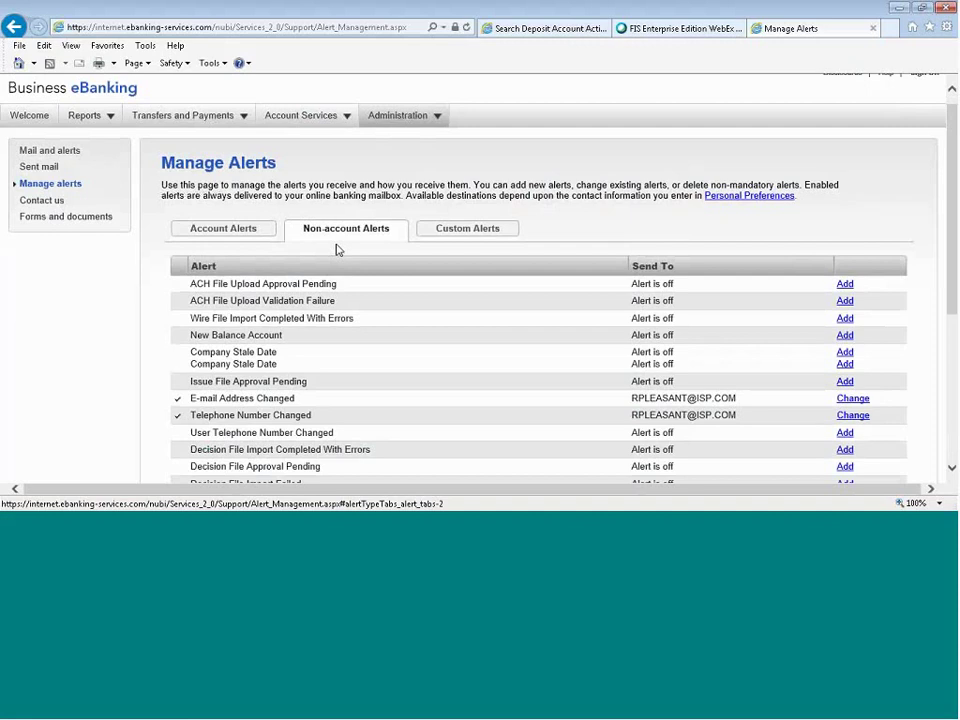
pyautogui.scroll(-1, 337, 250)
pyautogui.scroll(-3, 343, 255)
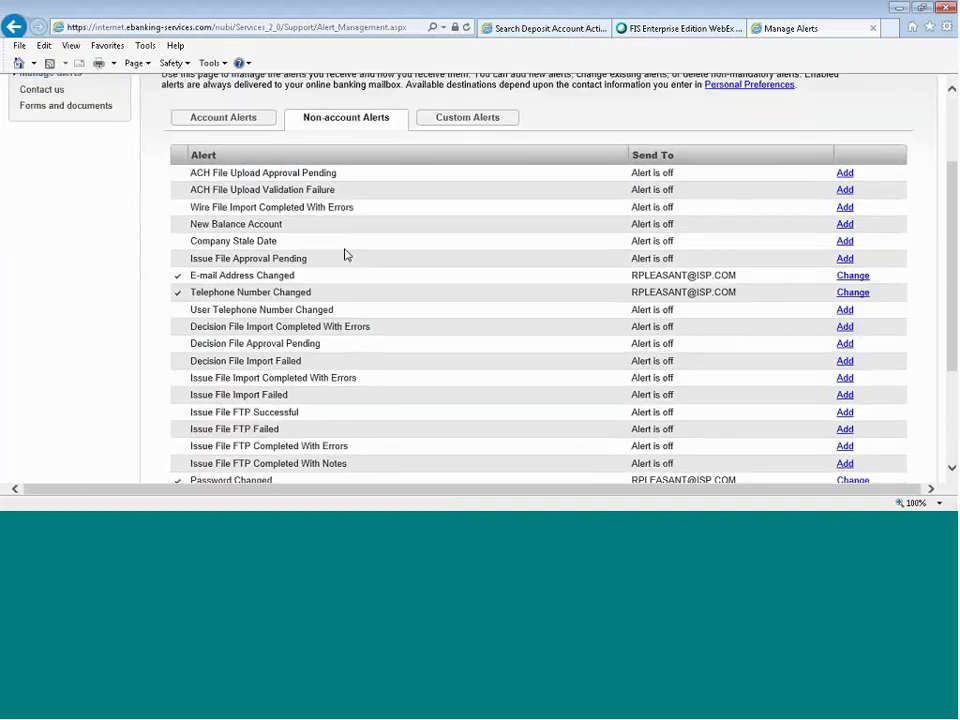
pyautogui.scroll(-2, 345, 255)
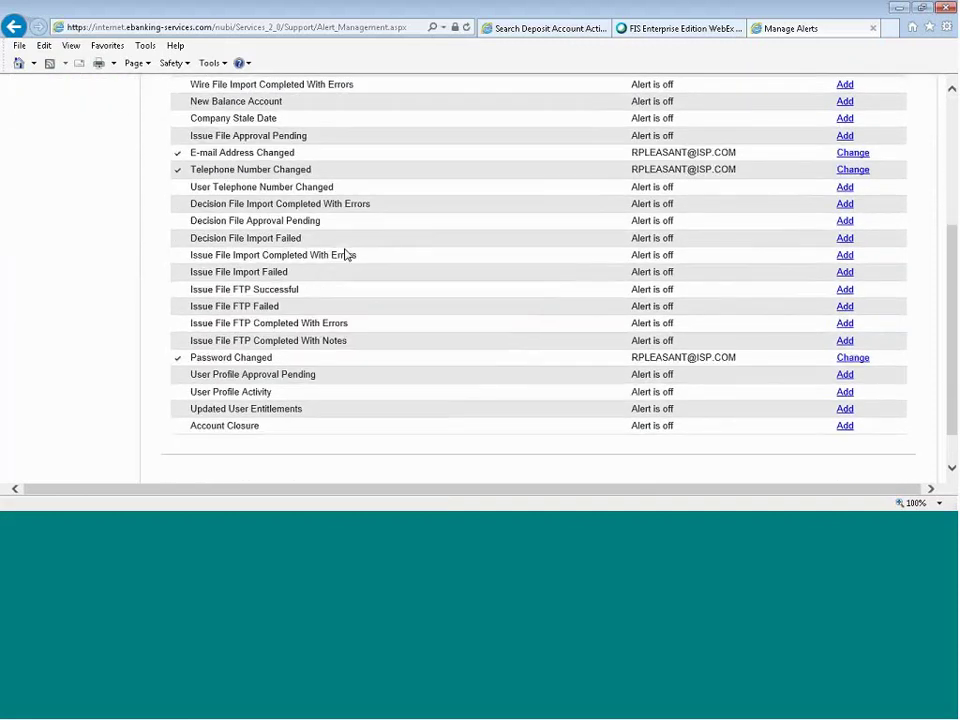
pyautogui.scroll(6, 345, 255)
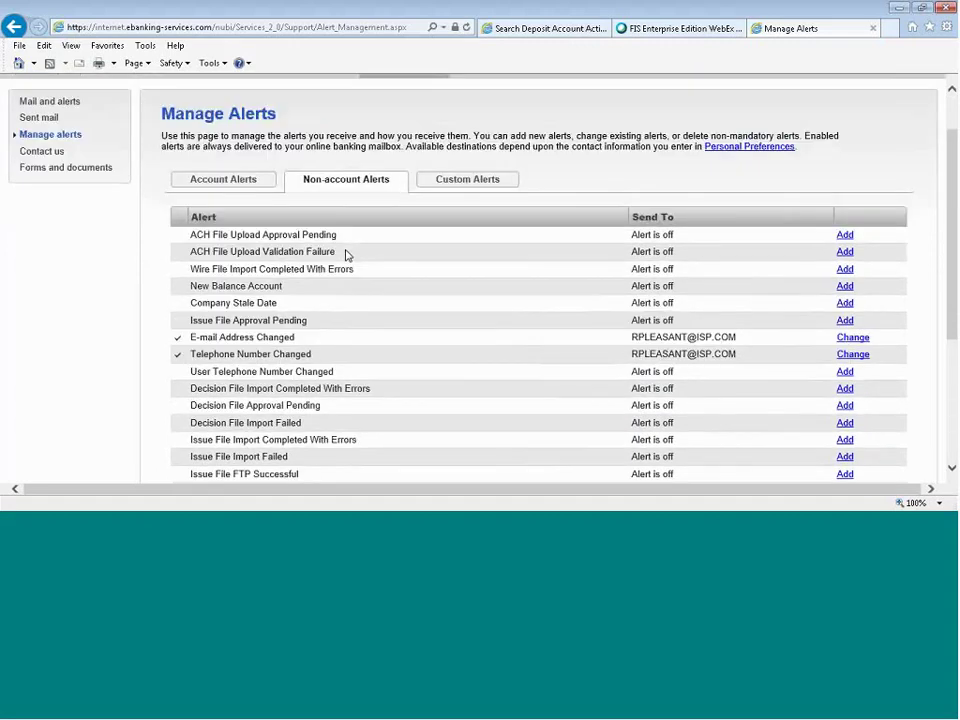
pyautogui.click(462, 242)
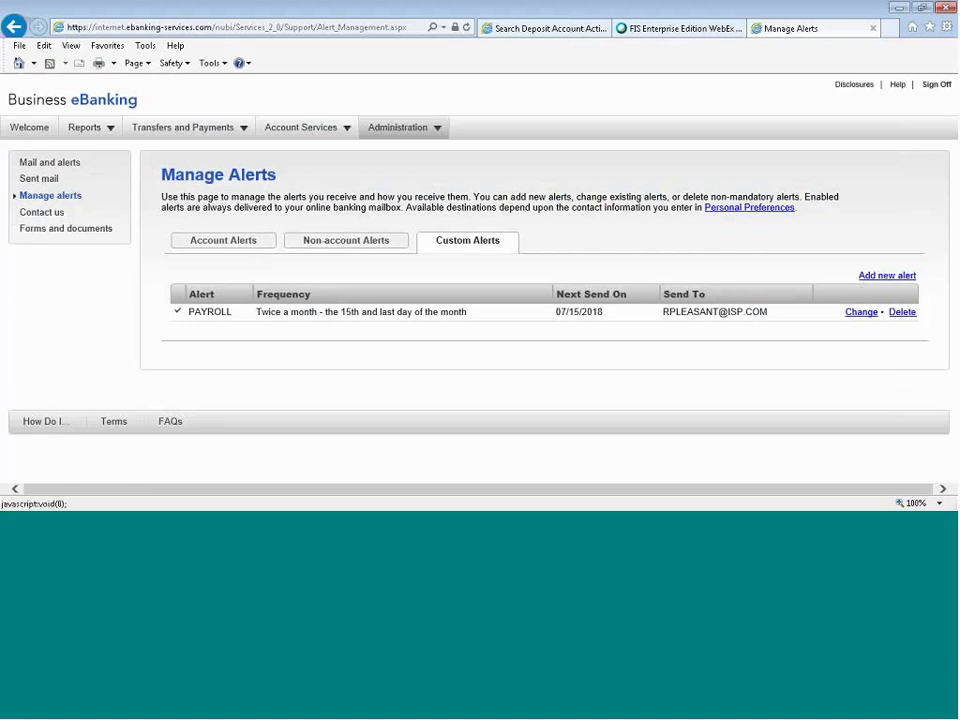
# View the PAYROLL alert's twice-monthly schedule and close it without saving changes.
pyautogui.click(866, 313)
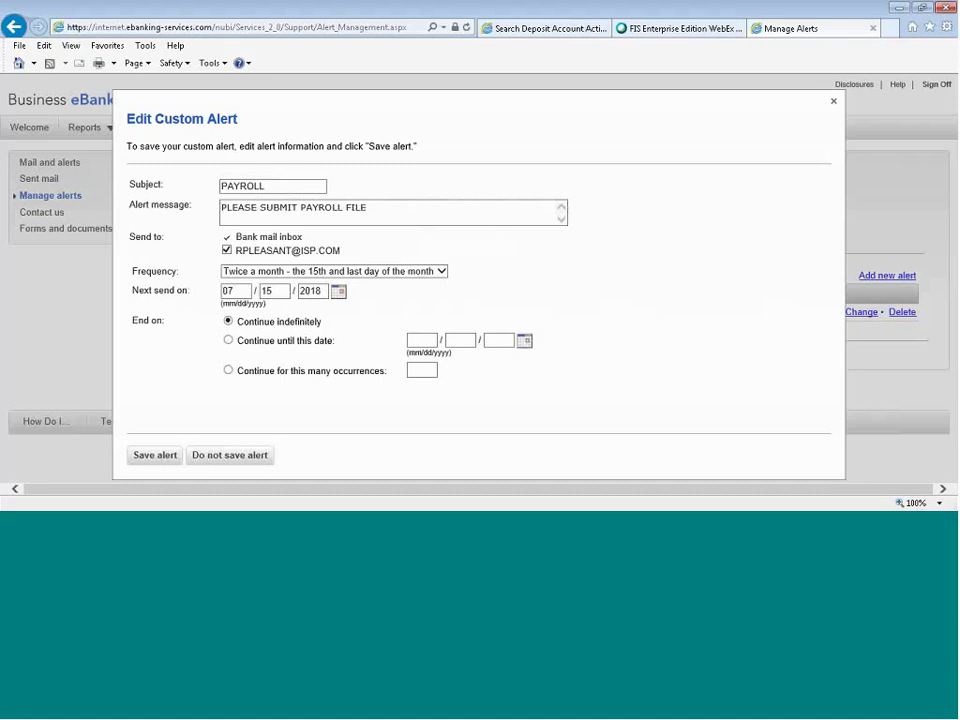
pyautogui.click(833, 102)
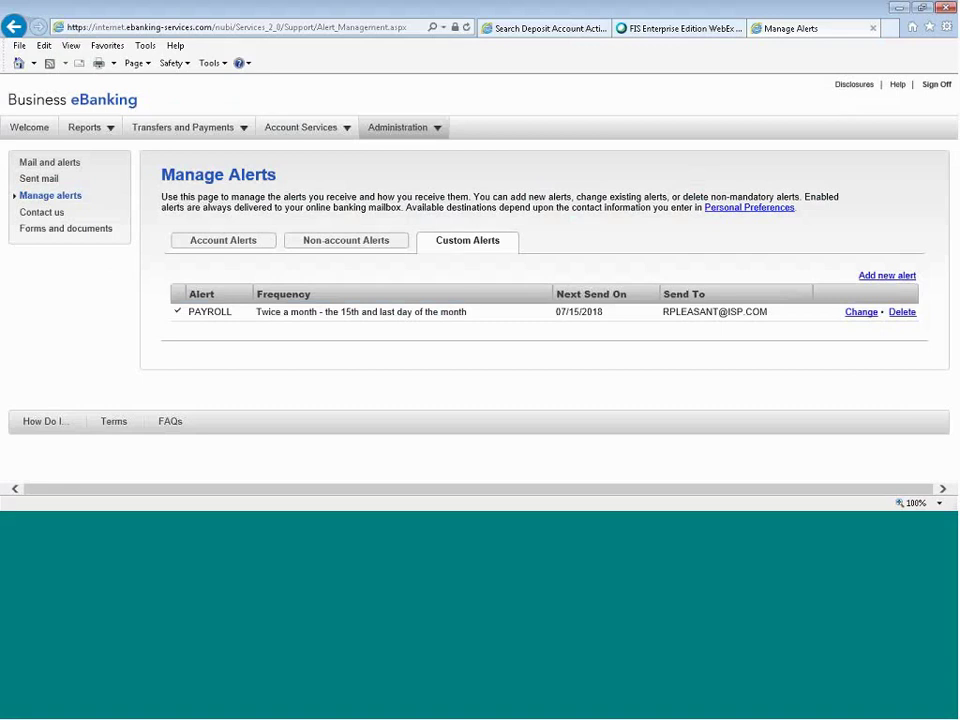
pyautogui.click(28, 128)
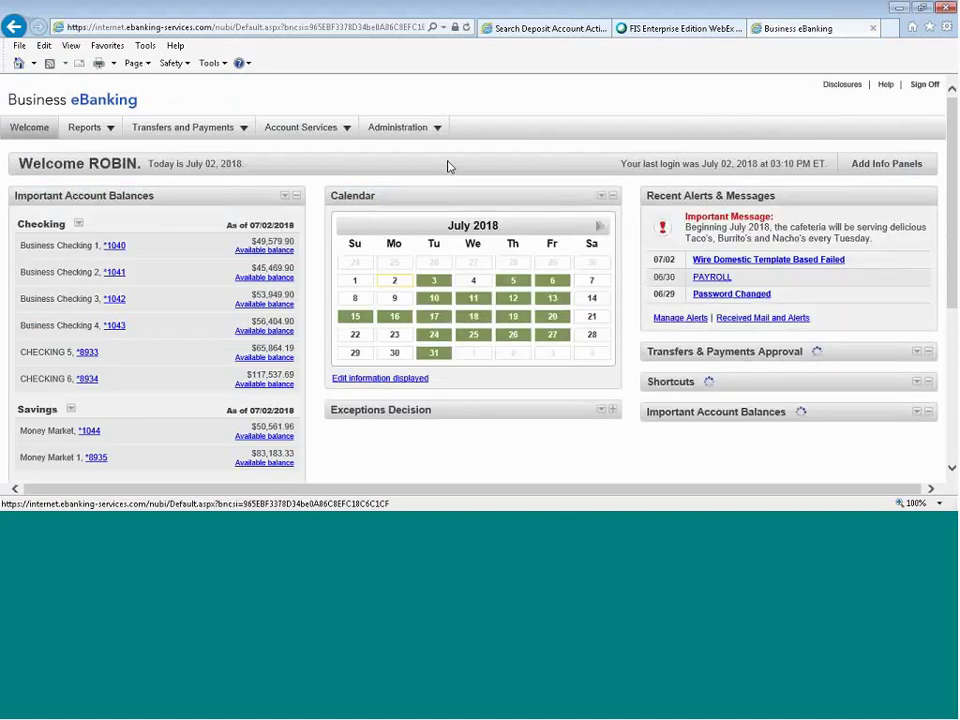
# Check what is scheduled for July 31, 2018 in the dashboard calendar.
pyautogui.click(434, 354)
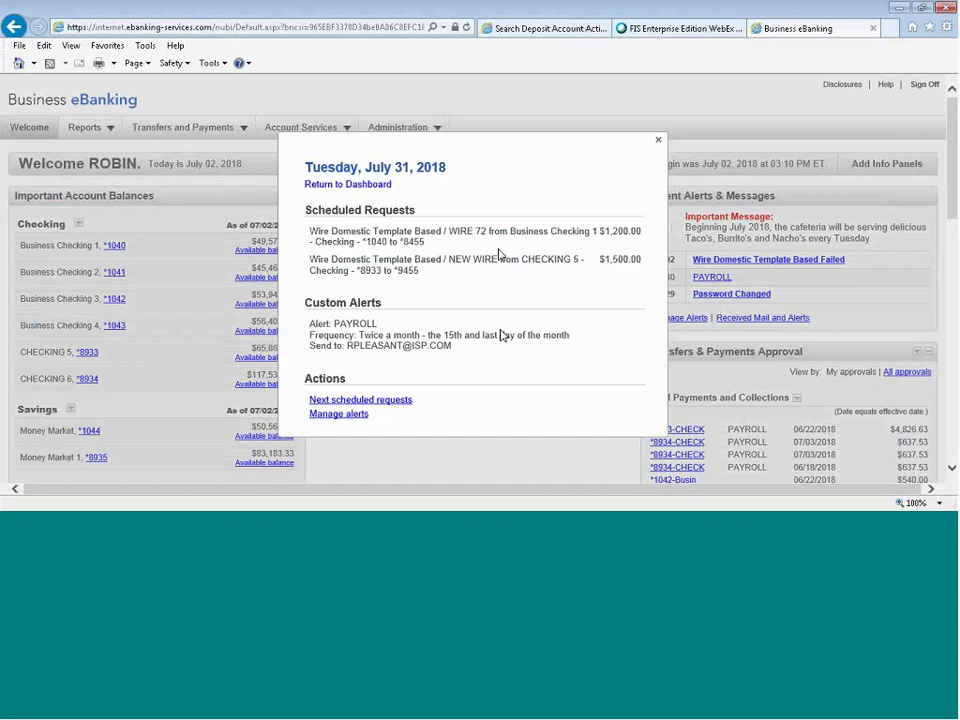
pyautogui.click(660, 145)
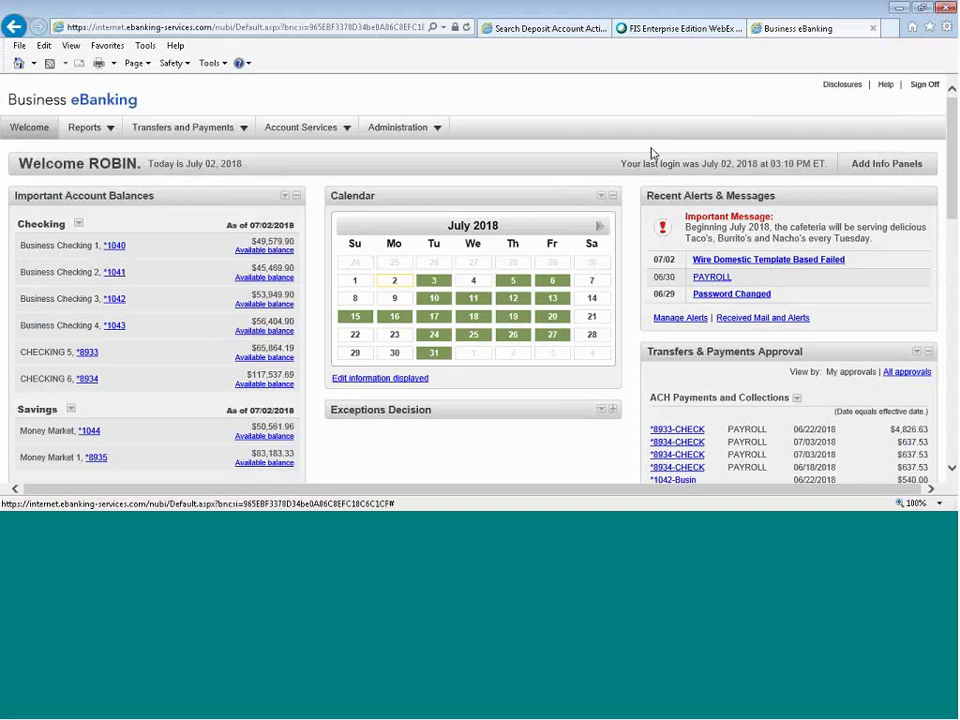
pyautogui.click(403, 136)
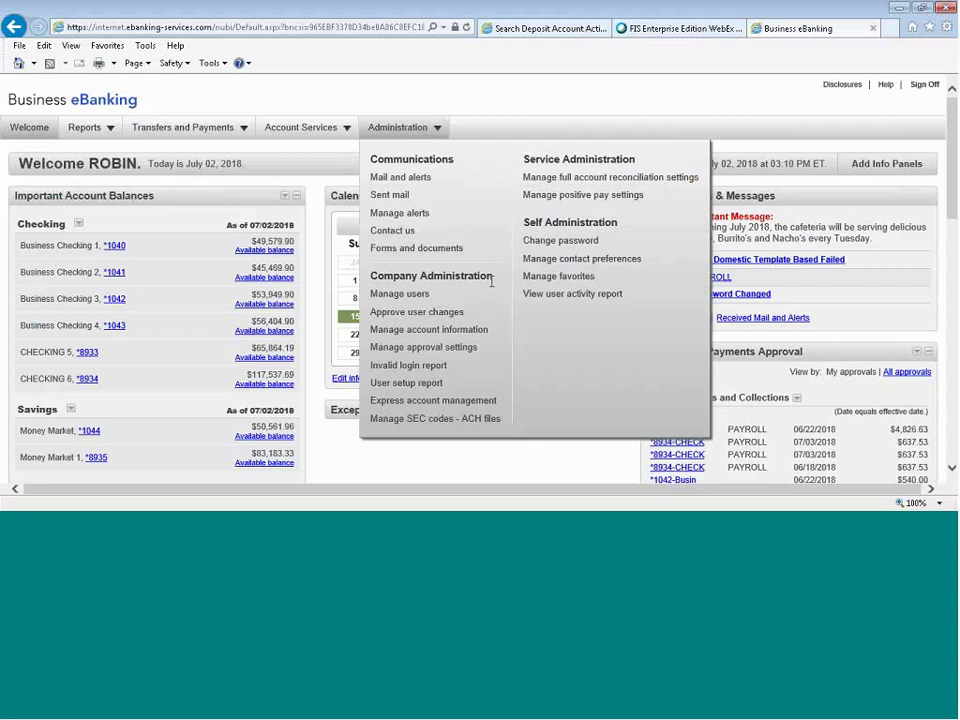
# Go to Manage users and scroll through the company user list.
pyautogui.click(412, 294)
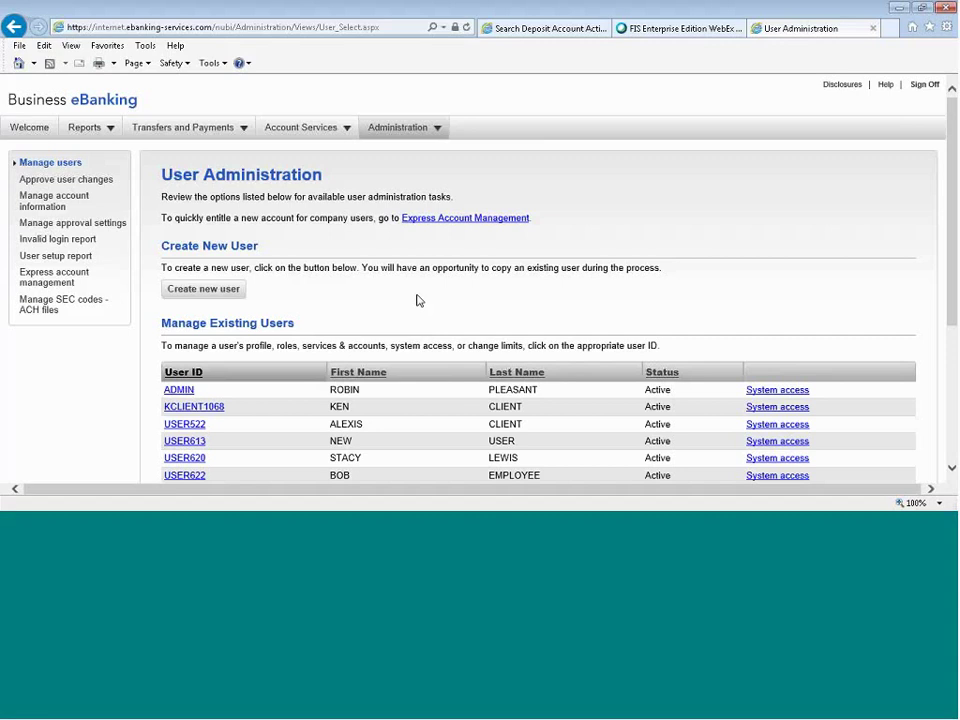
pyautogui.scroll(-1, 418, 300)
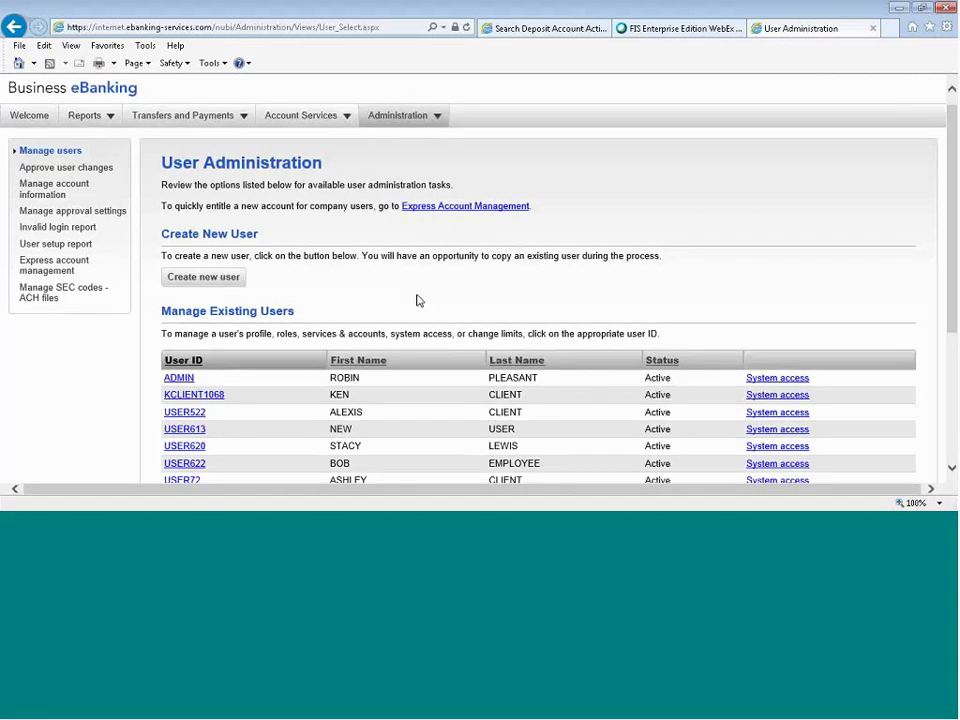
pyautogui.scroll(-1, 418, 300)
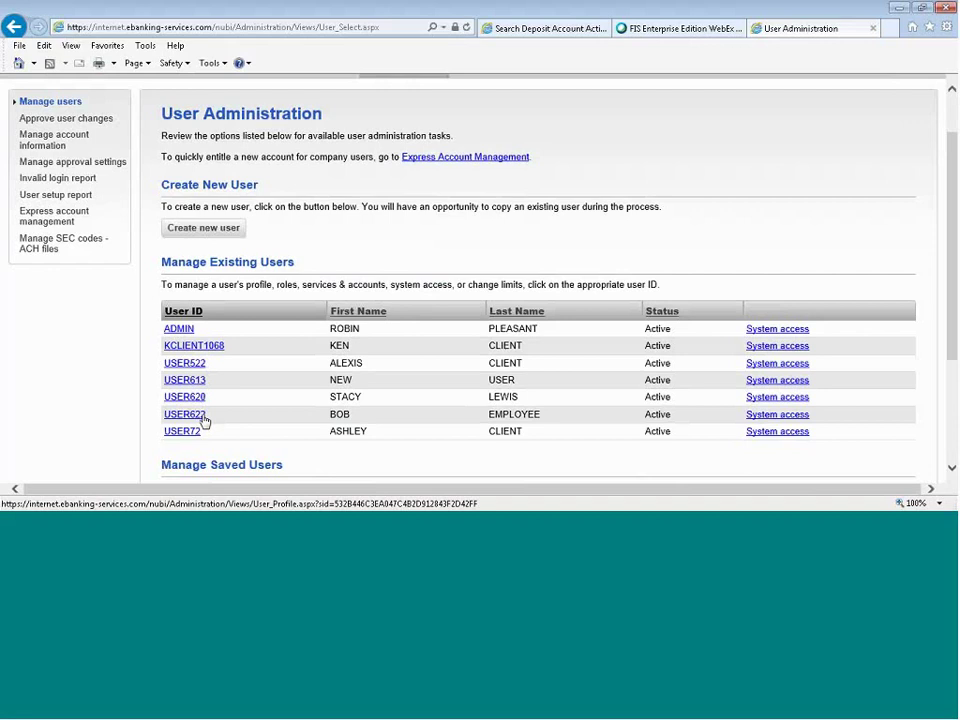
# Open a company user's profile, then edit and save its roles.
pyautogui.click(188, 345)
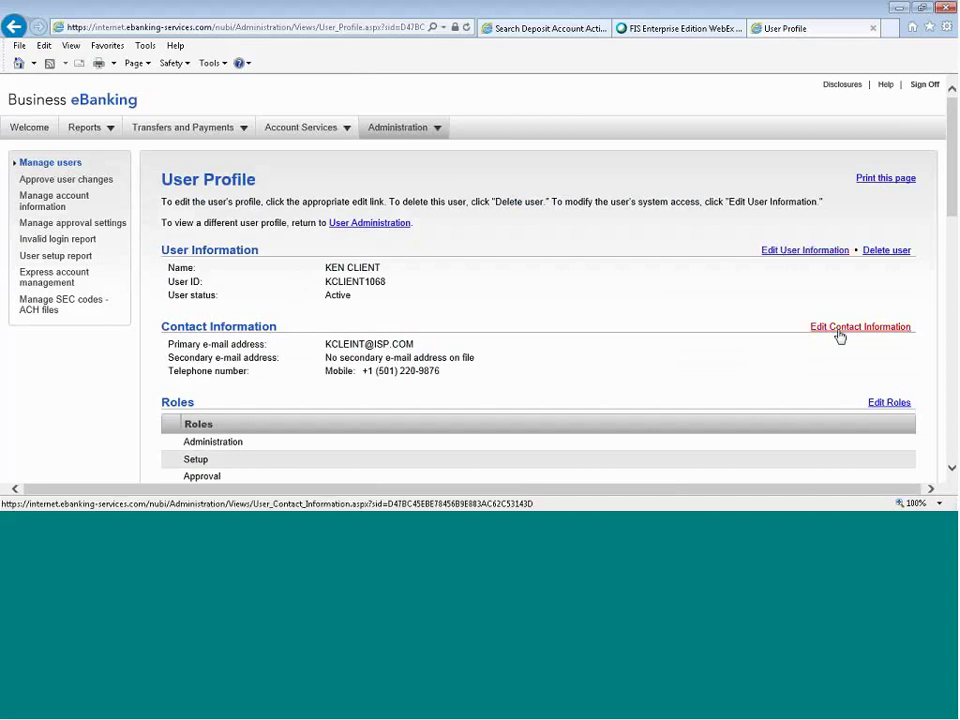
pyautogui.scroll(-3, 840, 337)
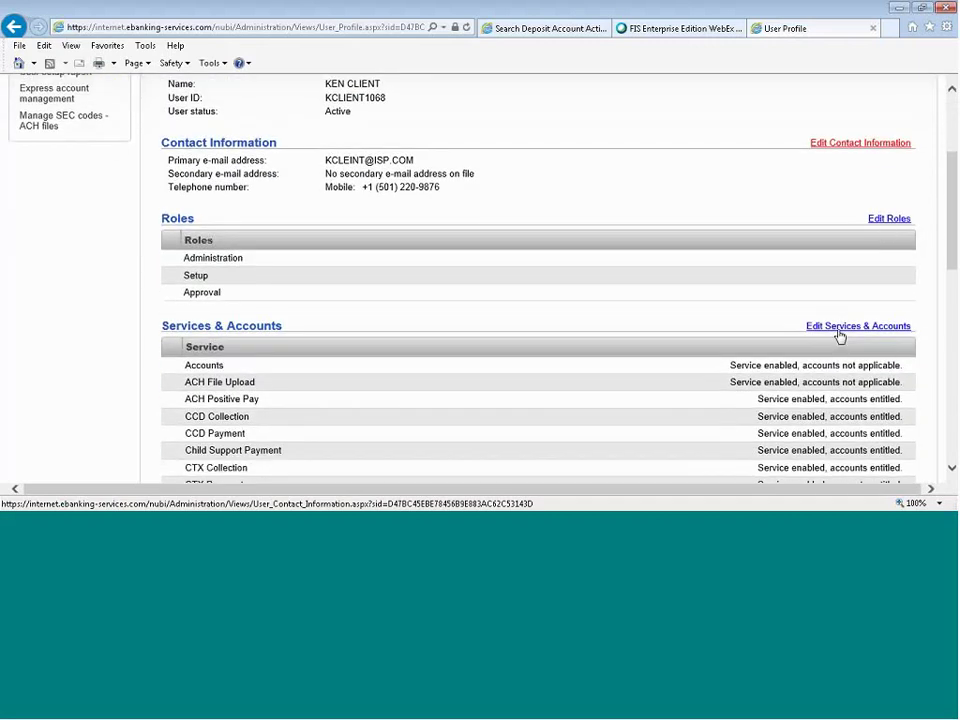
pyautogui.click(886, 224)
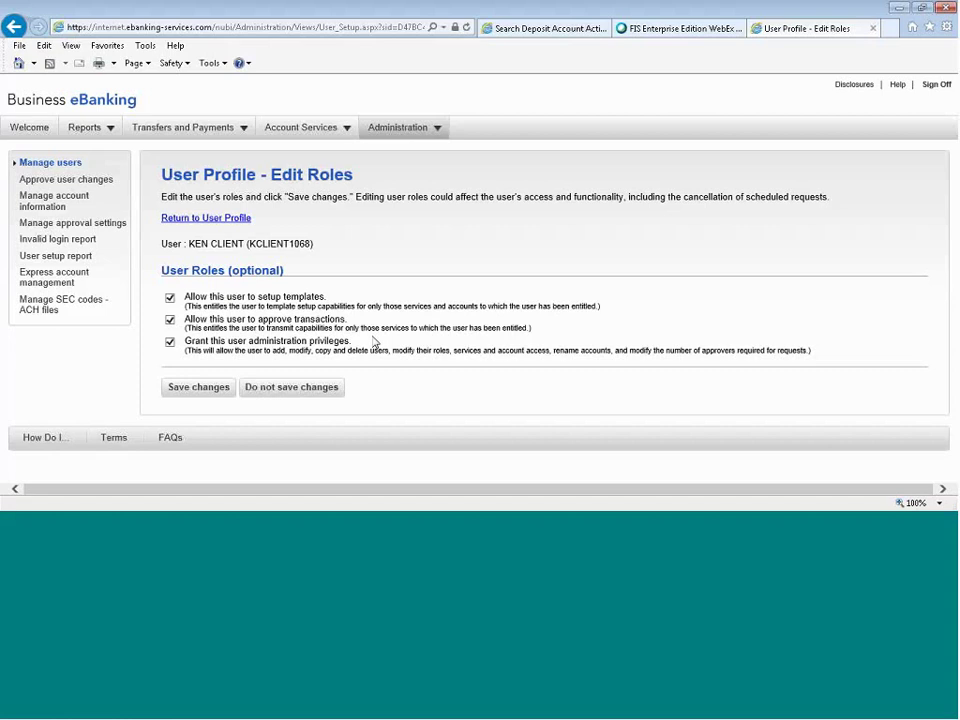
pyautogui.click(197, 392)
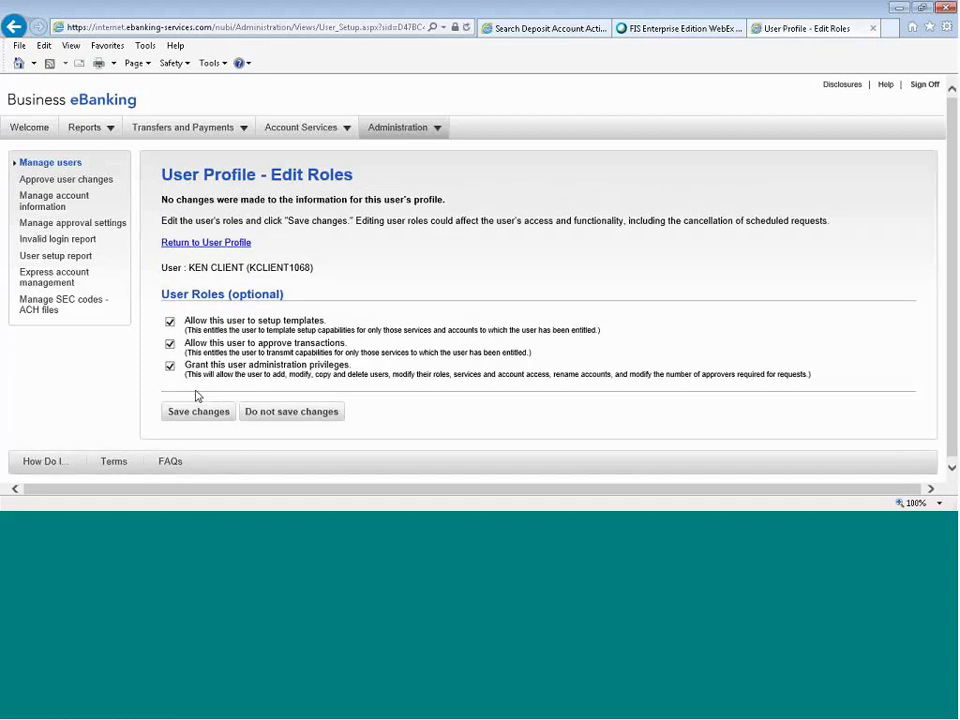
# Return to the user profile and open its Services & Accounts for editing.
pyautogui.click(190, 243)
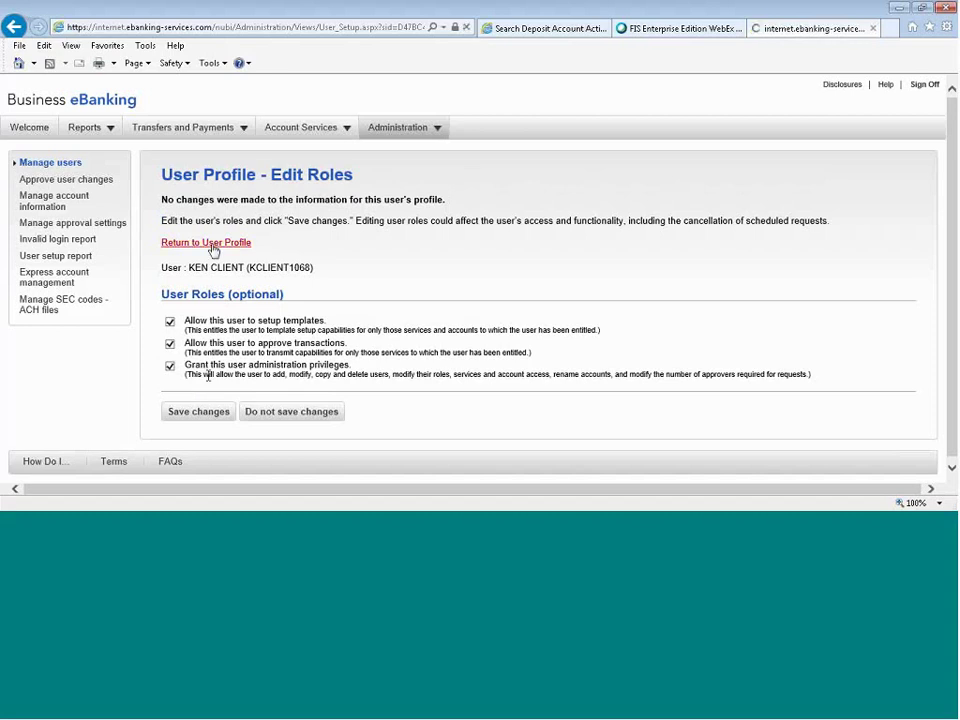
pyautogui.scroll(-5, 523, 351)
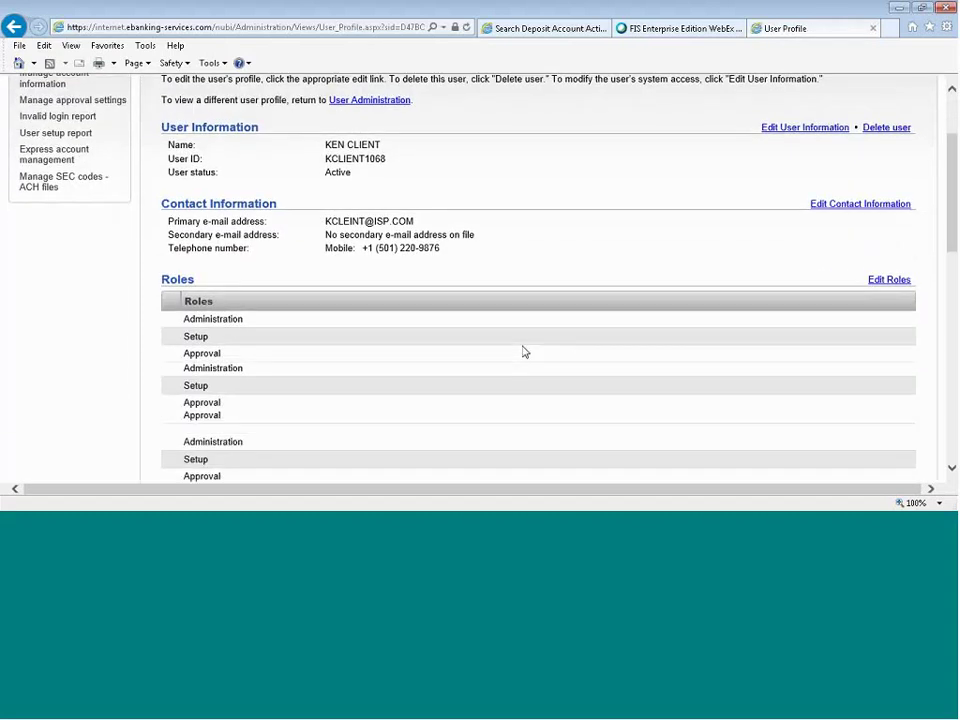
pyautogui.scroll(-3, 523, 351)
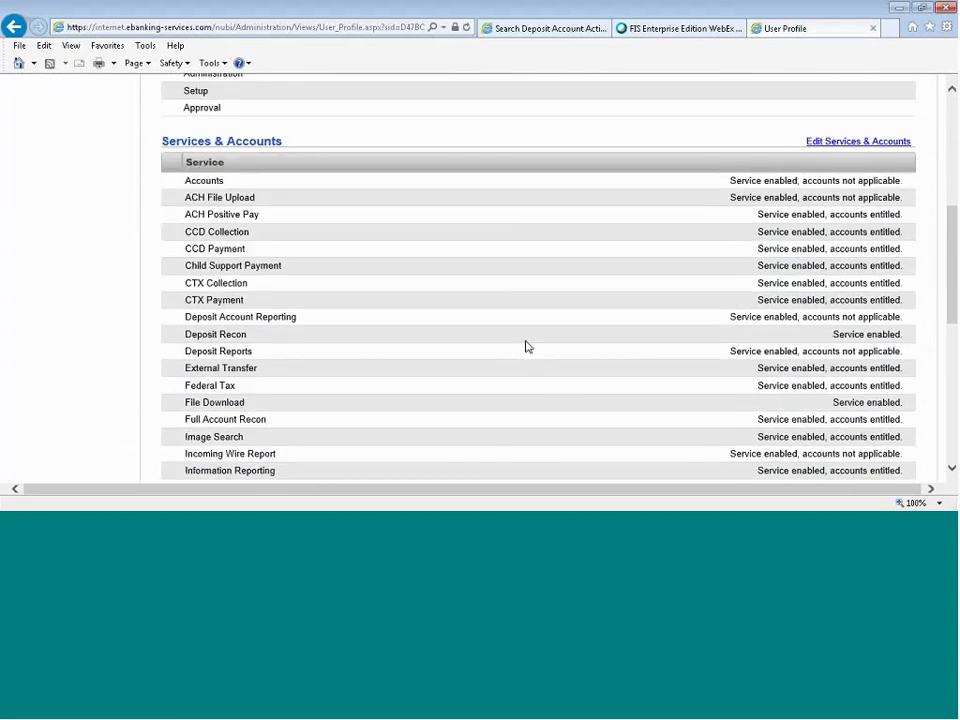
pyautogui.click(846, 143)
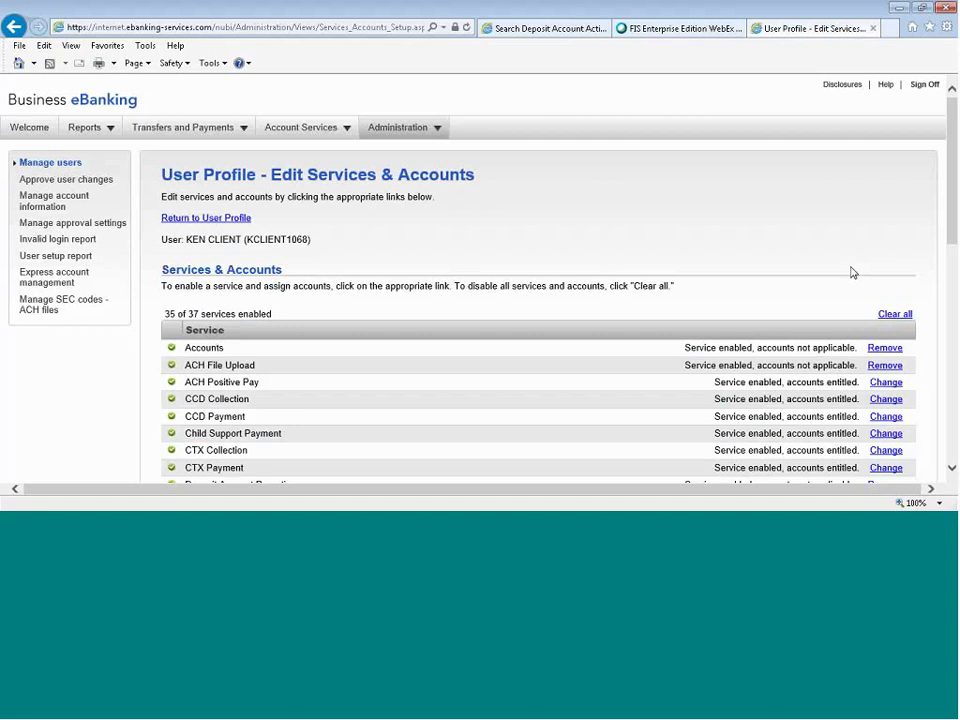
# Review Information Reporting's six entitled accounts, leaving CD, CHECKING 6 and Money Market 1 excluded, and save.
pyautogui.scroll(-1, 851, 272)
pyautogui.scroll(-5, 851, 272)
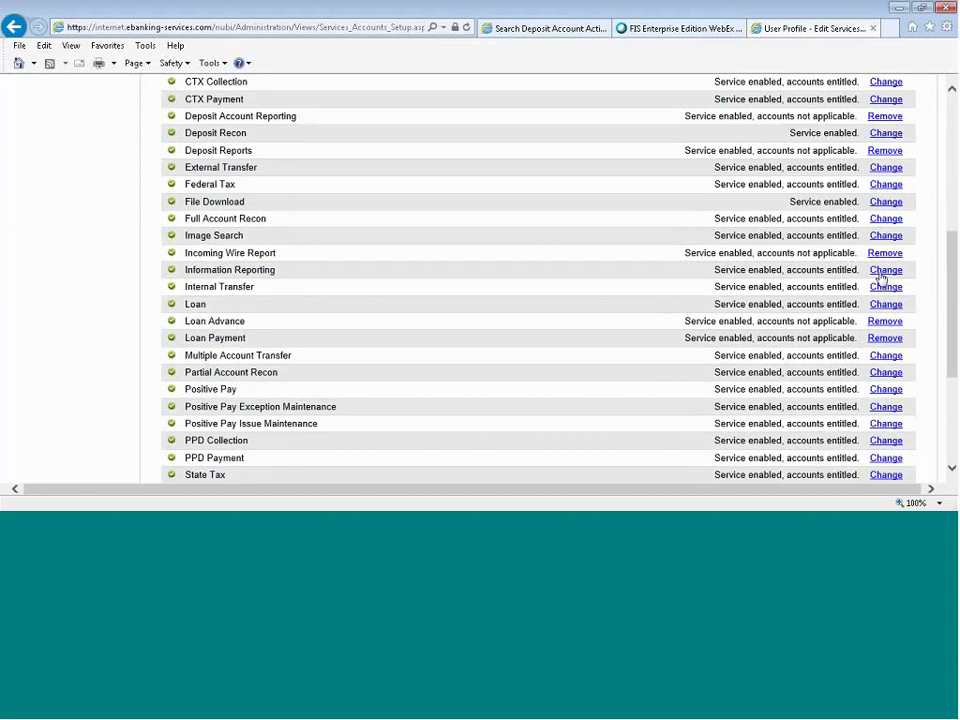
pyautogui.click(883, 279)
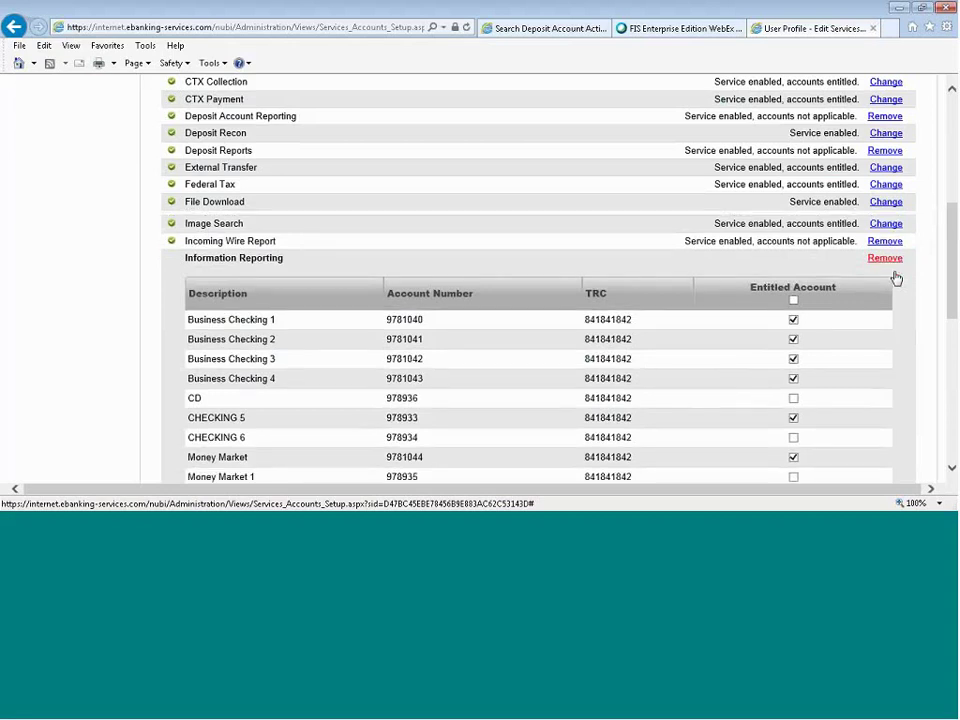
pyautogui.scroll(-1, 642, 268)
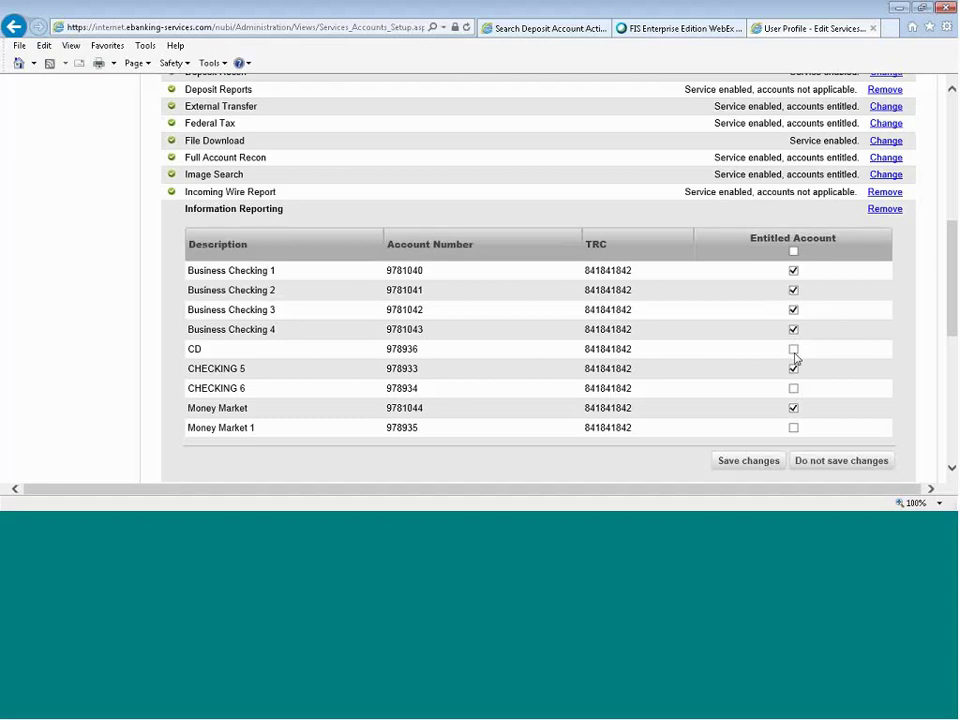
pyautogui.click(749, 466)
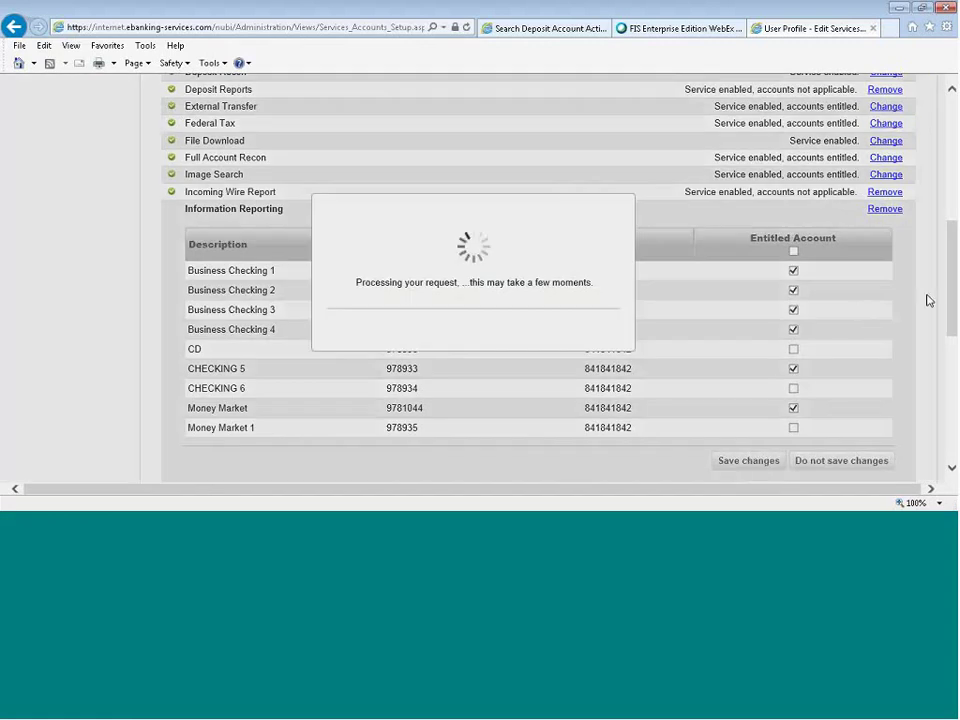
pyautogui.scroll(-3, 927, 300)
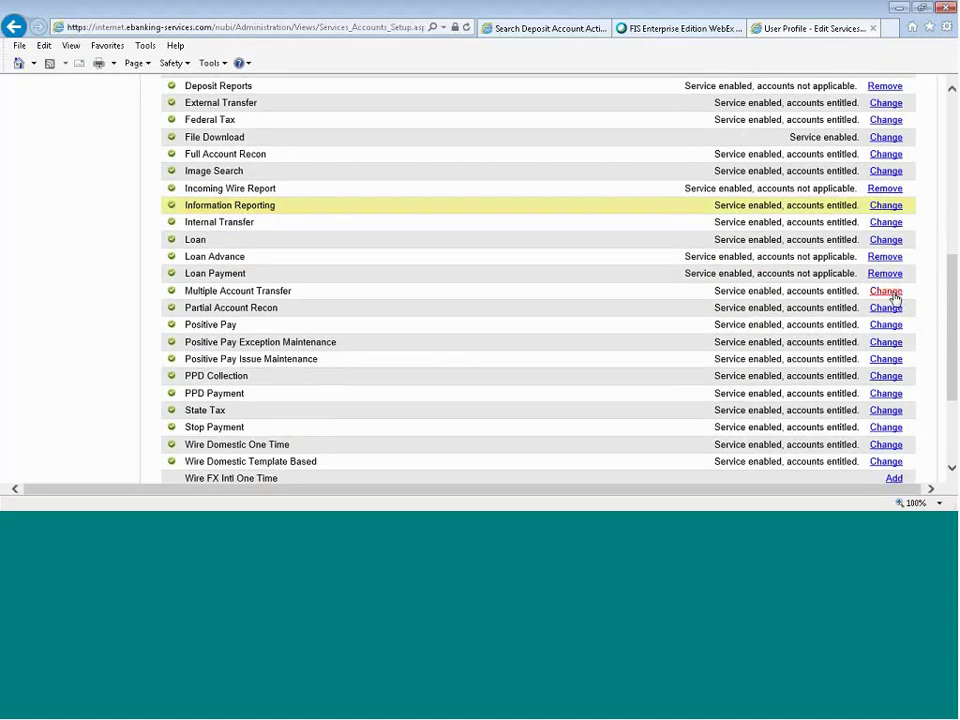
# Remove Allow Transmit for Business Checking 3 in Multiple Account Transfer and save the user's services.
pyautogui.click(885, 291)
pyautogui.scroll(-3, 895, 298)
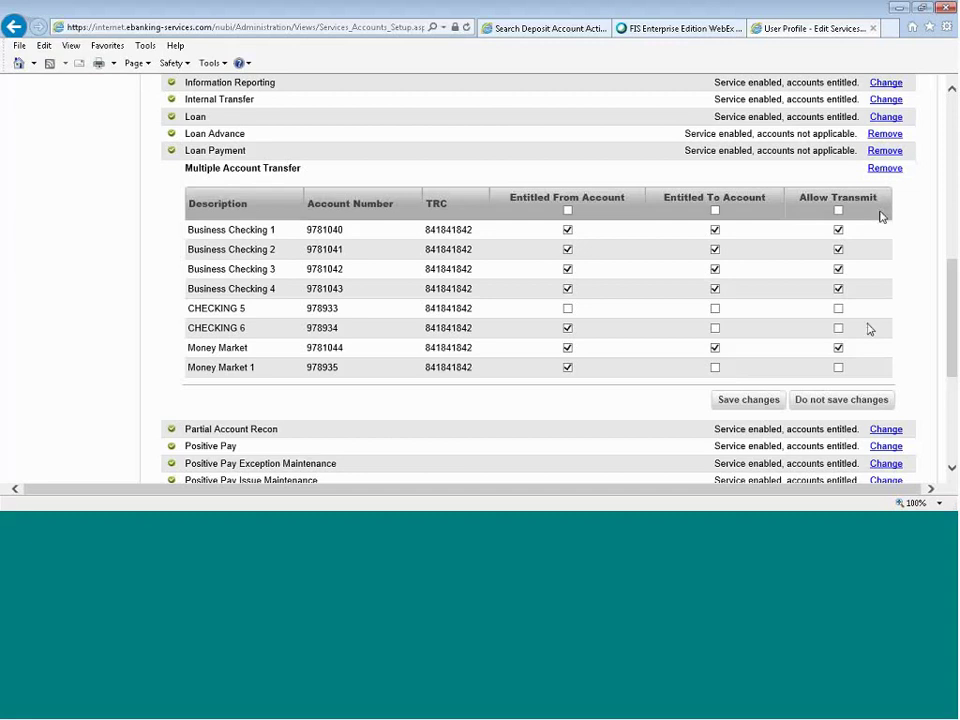
pyautogui.click(838, 347)
pyautogui.click(838, 347)
pyautogui.click(839, 270)
pyautogui.click(757, 402)
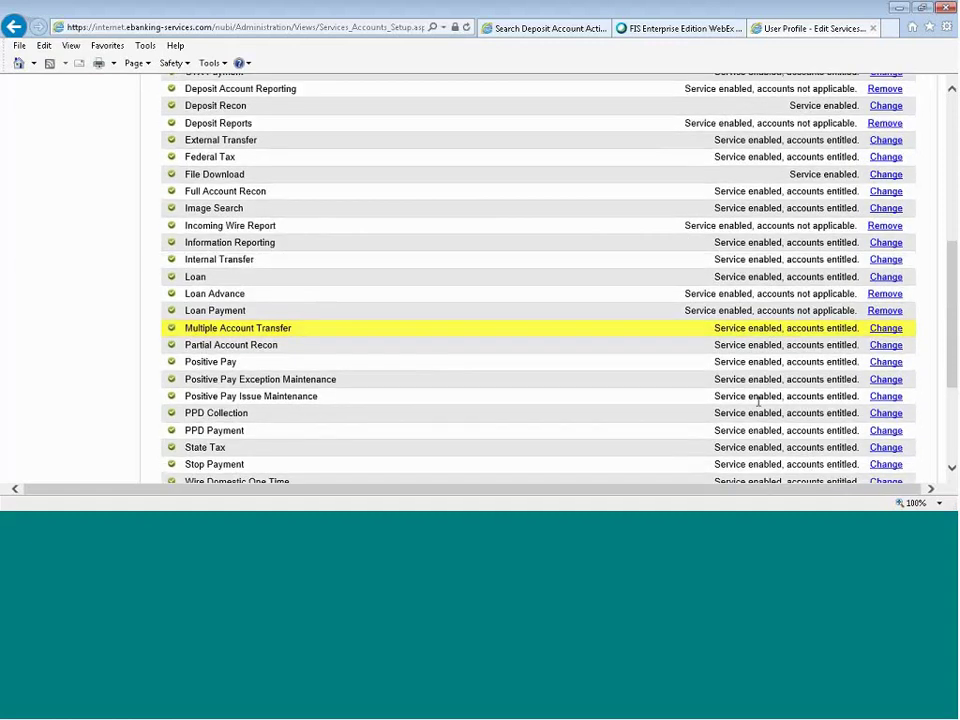
pyautogui.scroll(-3, 760, 330)
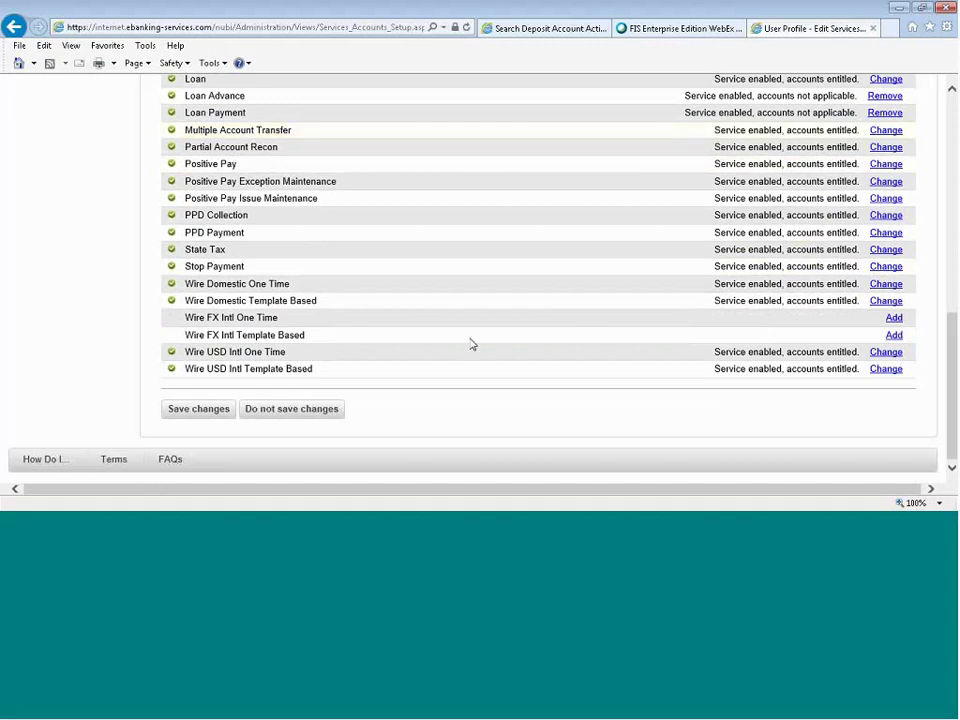
pyautogui.click(245, 414)
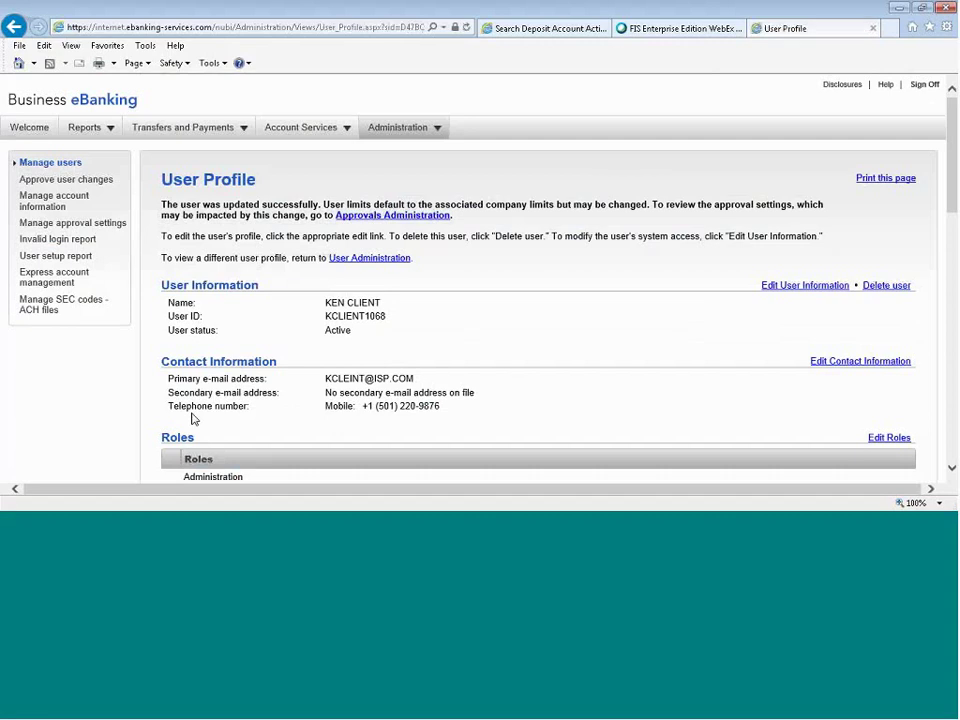
# Open the Edit ACH Limits page from the Limits section of the User Profile.
pyautogui.scroll(-2, 193, 419)
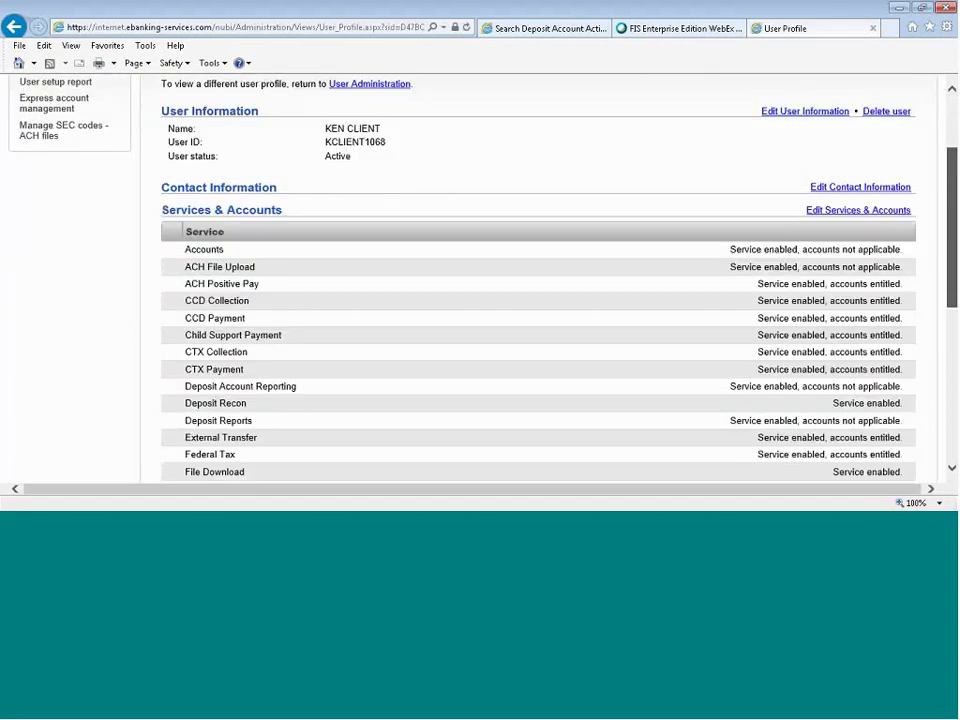
pyautogui.scroll(-6, 538, 280)
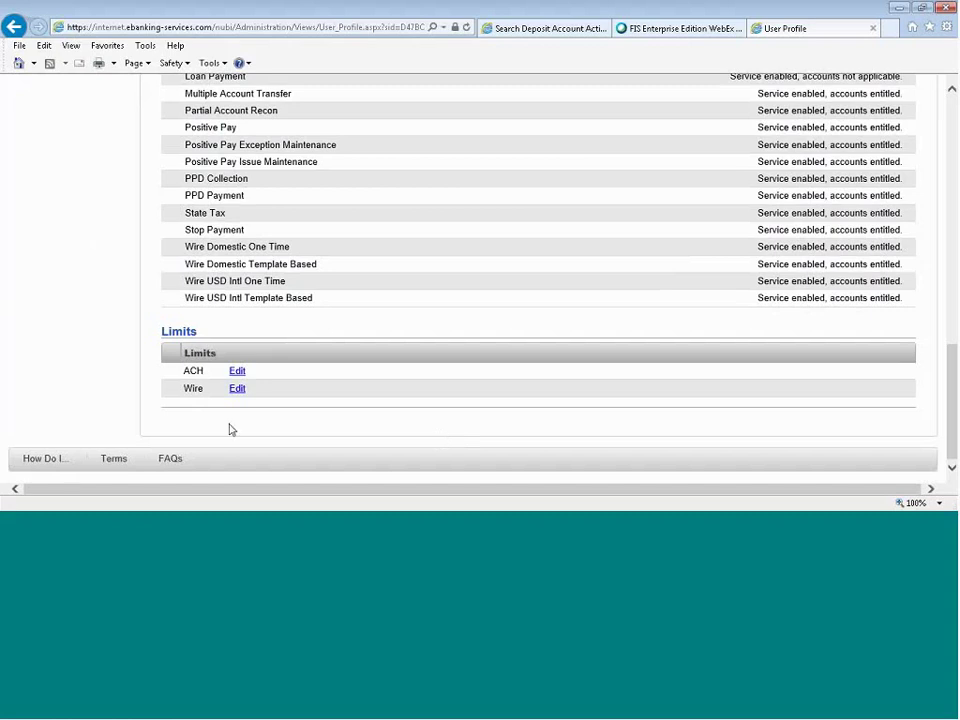
pyautogui.click(236, 372)
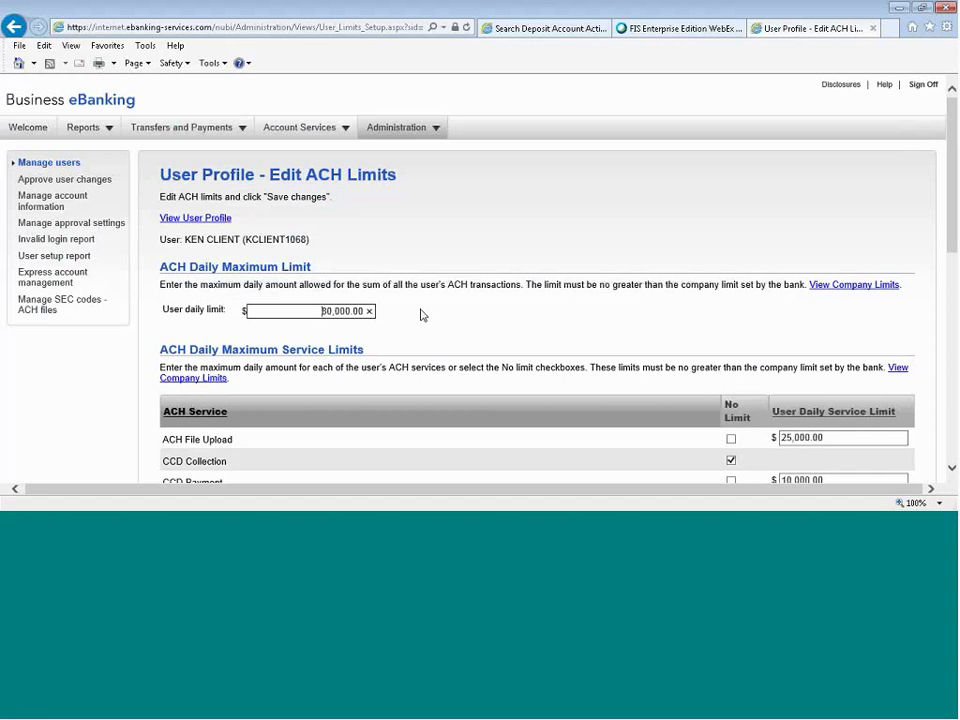
# View the company's ACH limits for comparison, then close that report.
pyautogui.click(845, 292)
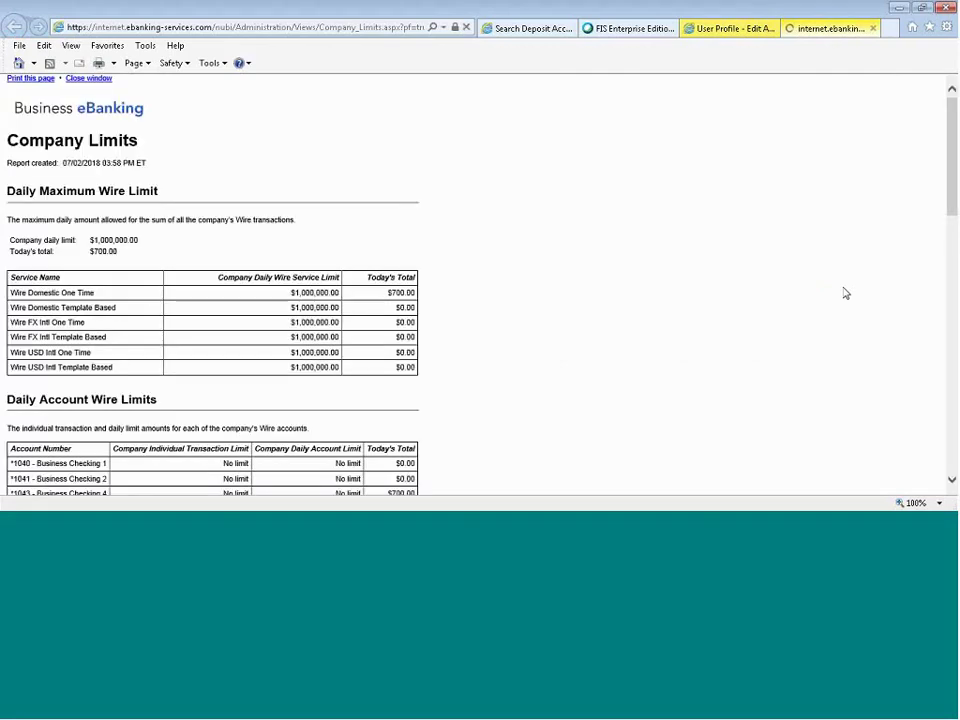
pyautogui.scroll(-5, 836, 293)
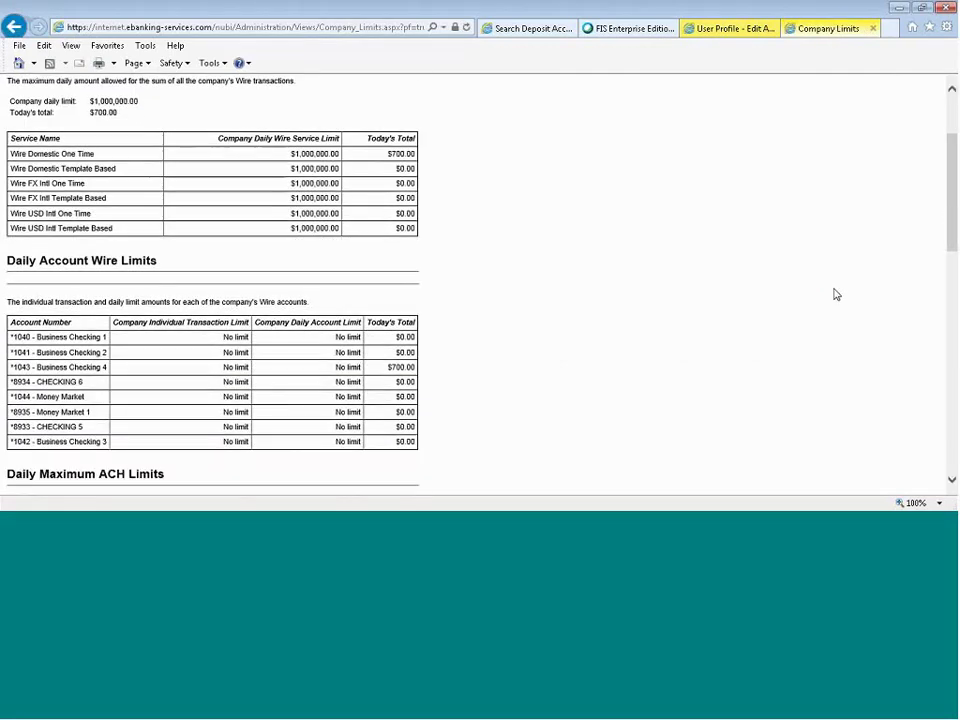
pyautogui.scroll(-10, 836, 293)
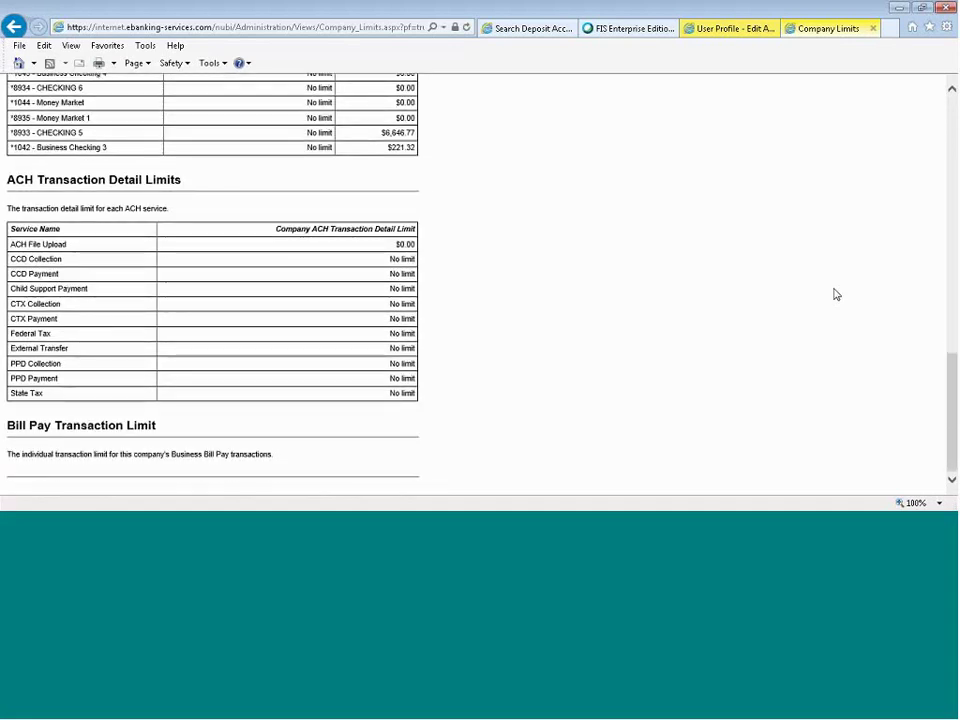
pyautogui.click(872, 30)
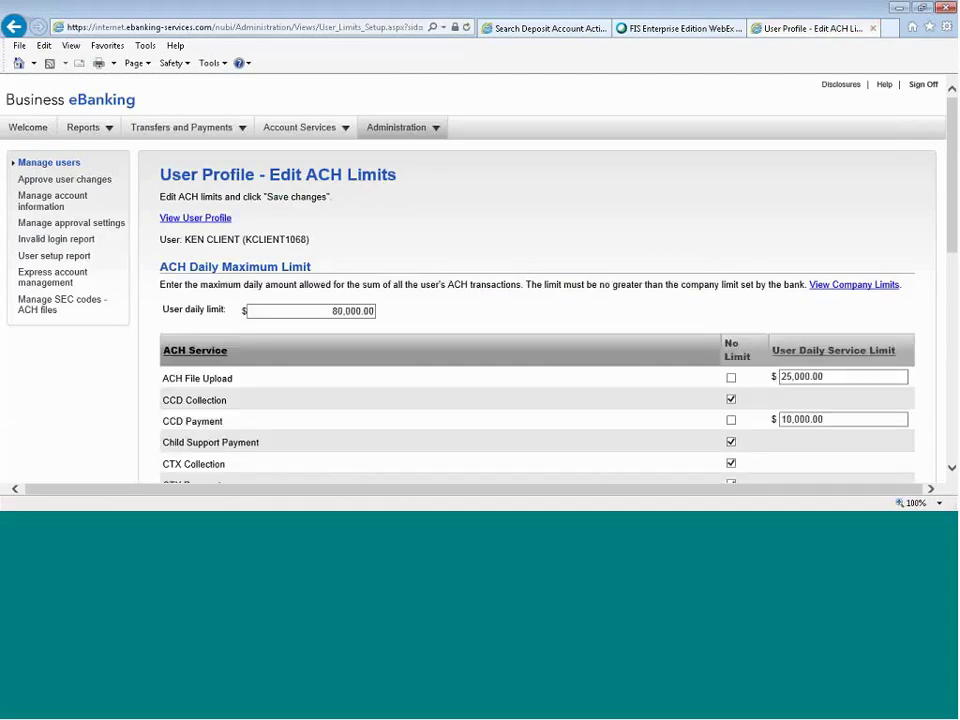
pyautogui.scroll(-3, 725, 176)
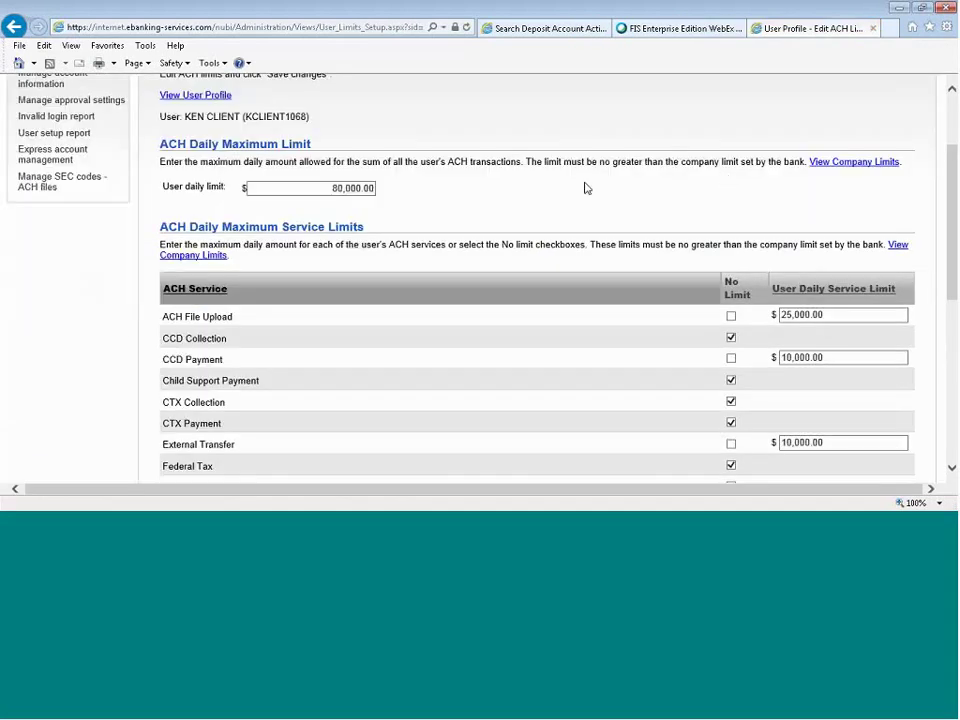
pyautogui.scroll(-3, 587, 188)
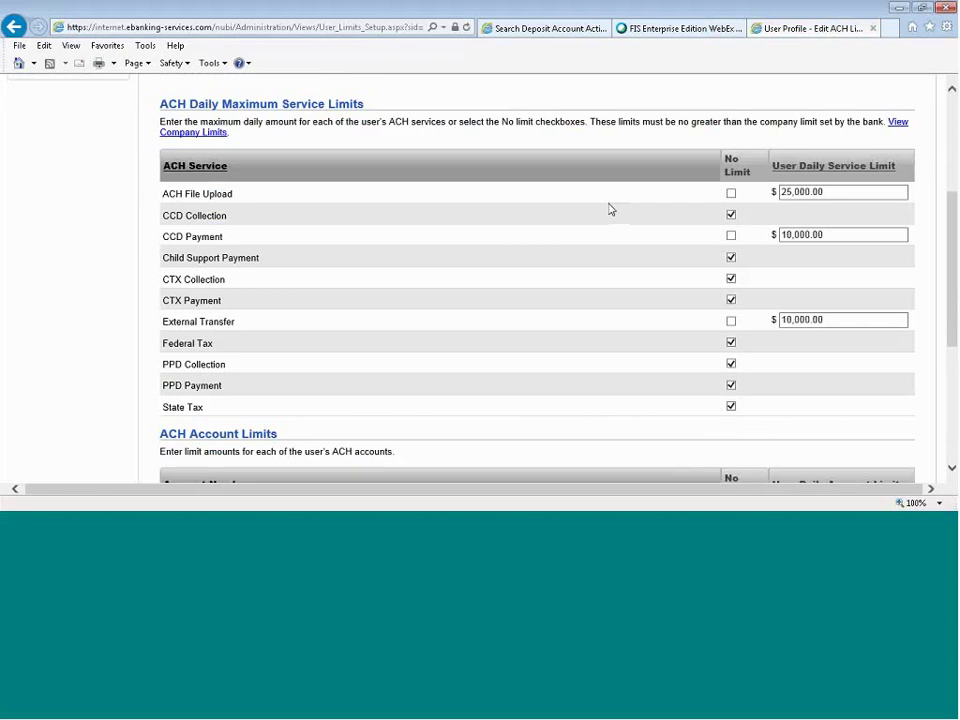
# Replace No Limit on CCD Collection with a 20000.00 limit and save the ACH limits.
pyautogui.click(731, 216)
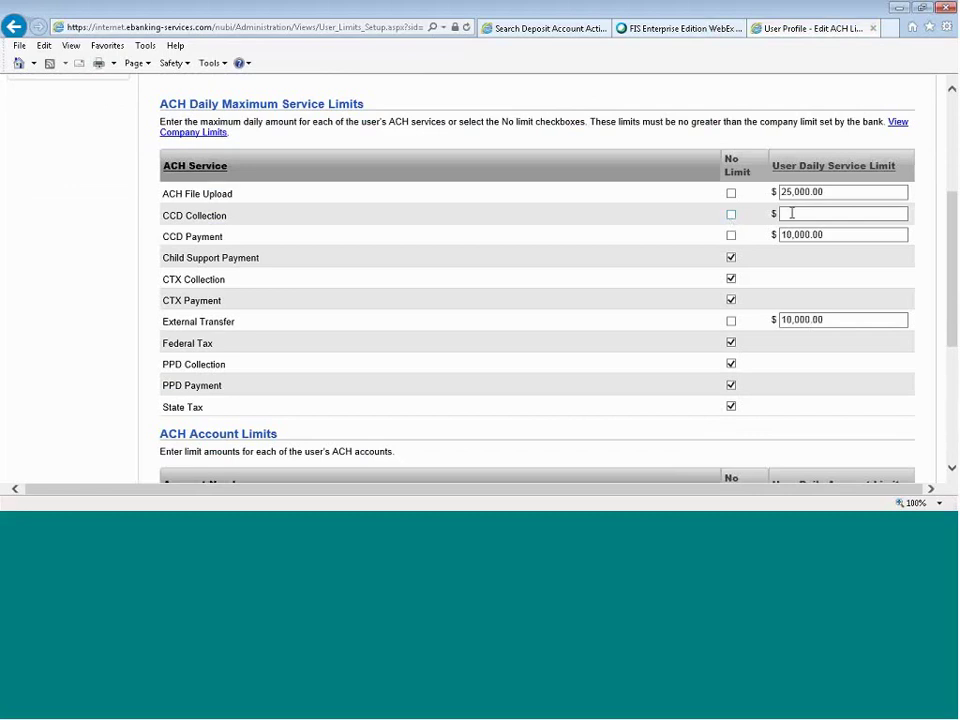
pyautogui.click(791, 213)
pyautogui.write('20000.00')
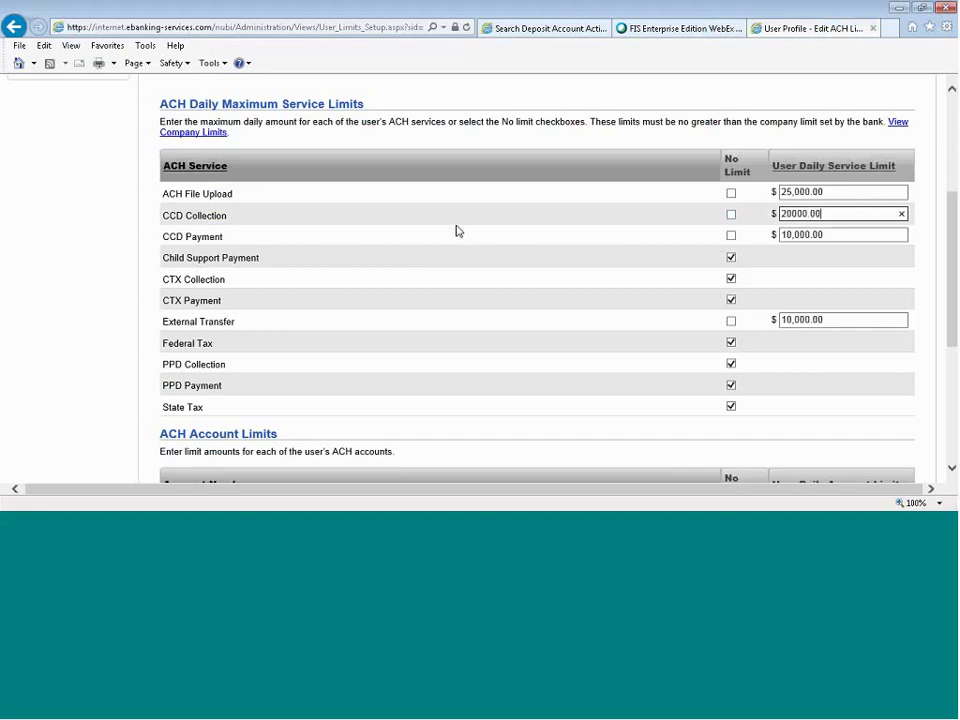
pyautogui.scroll(-1, 456, 231)
pyautogui.scroll(-4, 456, 231)
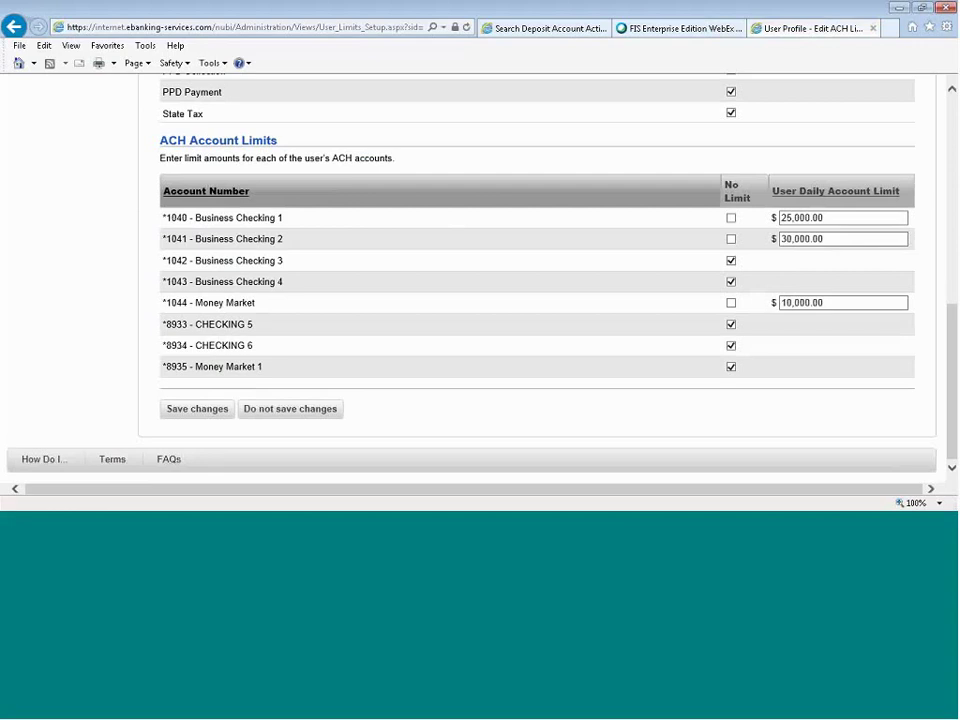
pyautogui.click(194, 410)
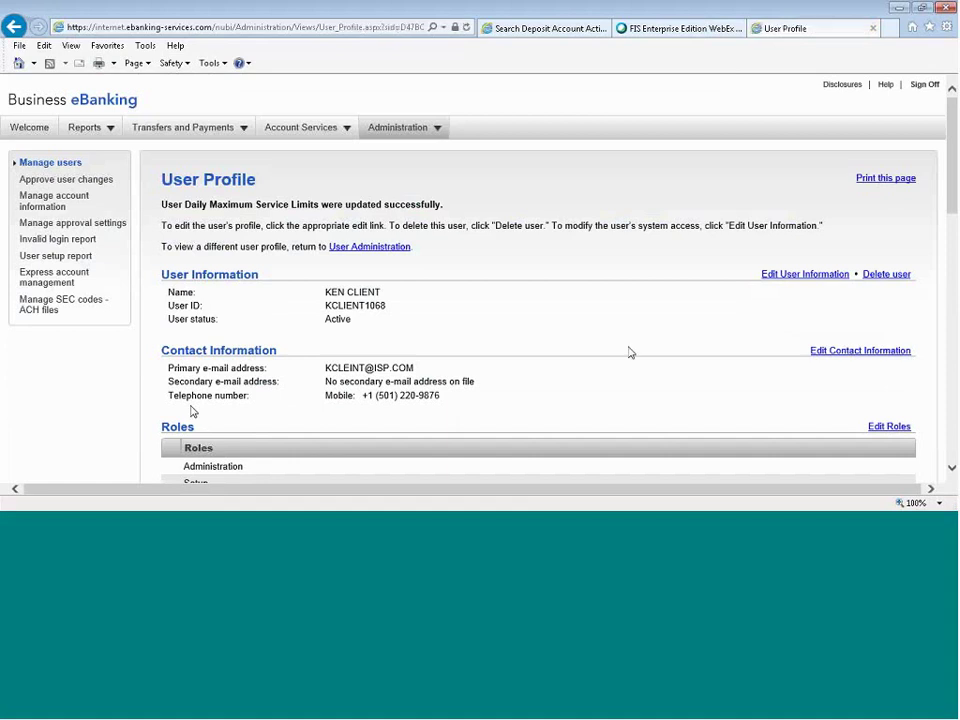
# Open the Edit Wire Limits page from the Wire row in the Limits section.
pyautogui.scroll(-5, 782, 315)
pyautogui.scroll(-10, 782, 312)
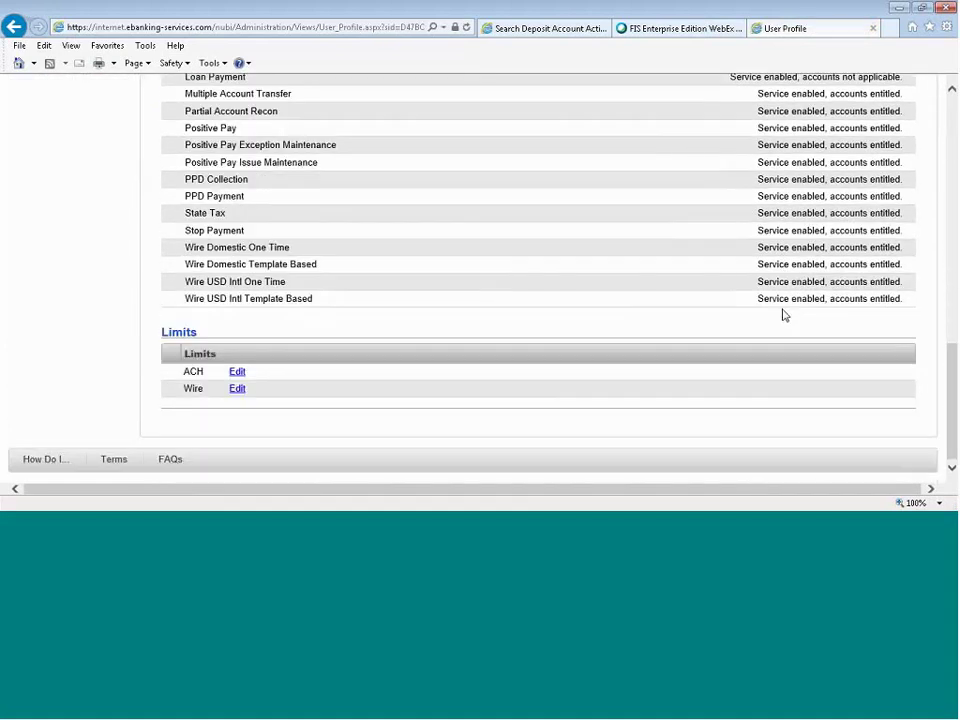
pyautogui.click(238, 389)
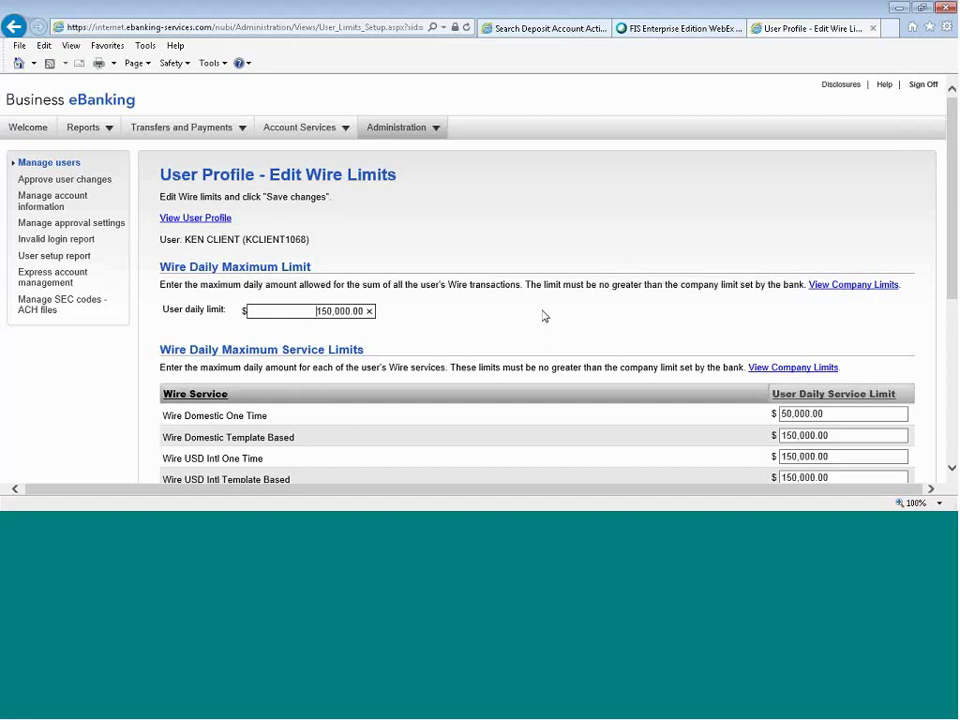
# Save the wire limits without changes, then go back to View User Profile.
pyautogui.scroll(-4, 544, 316)
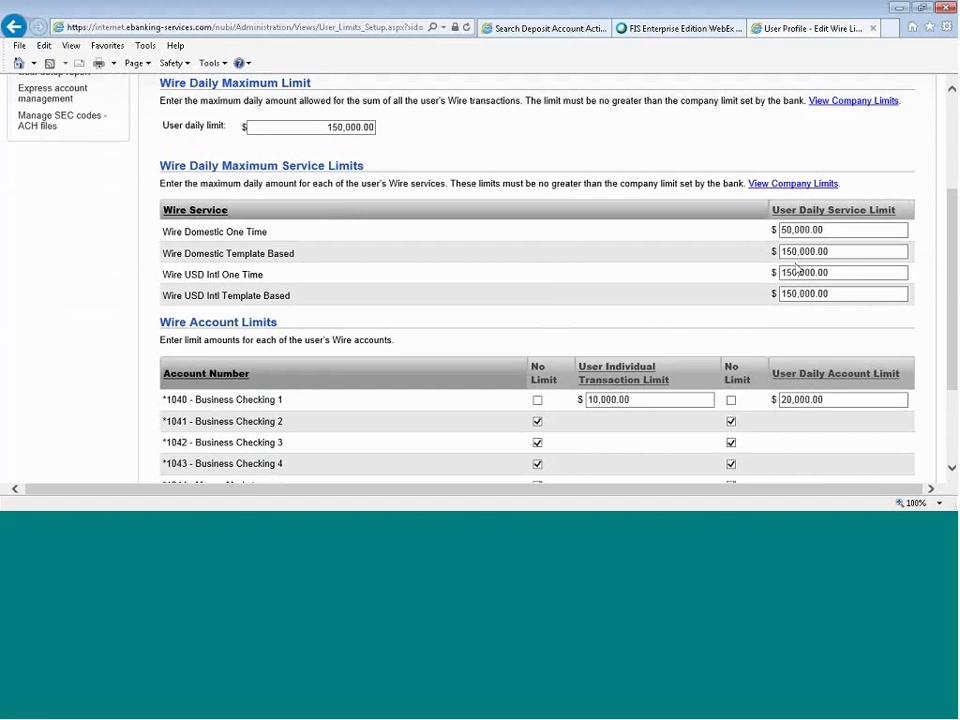
pyautogui.scroll(-3, 832, 231)
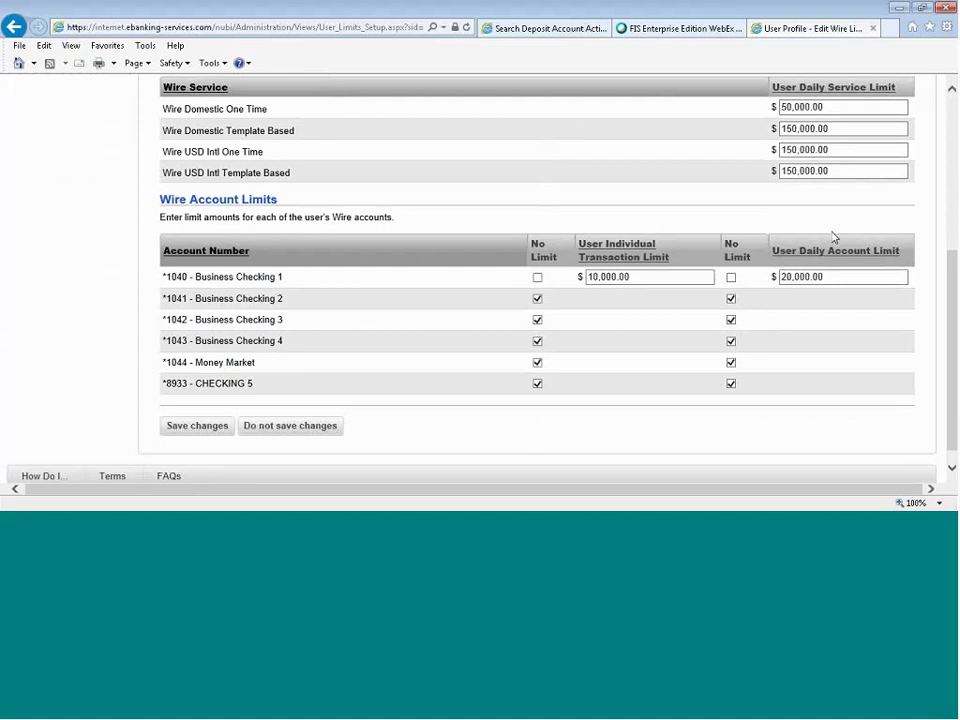
pyautogui.scroll(-1, 834, 236)
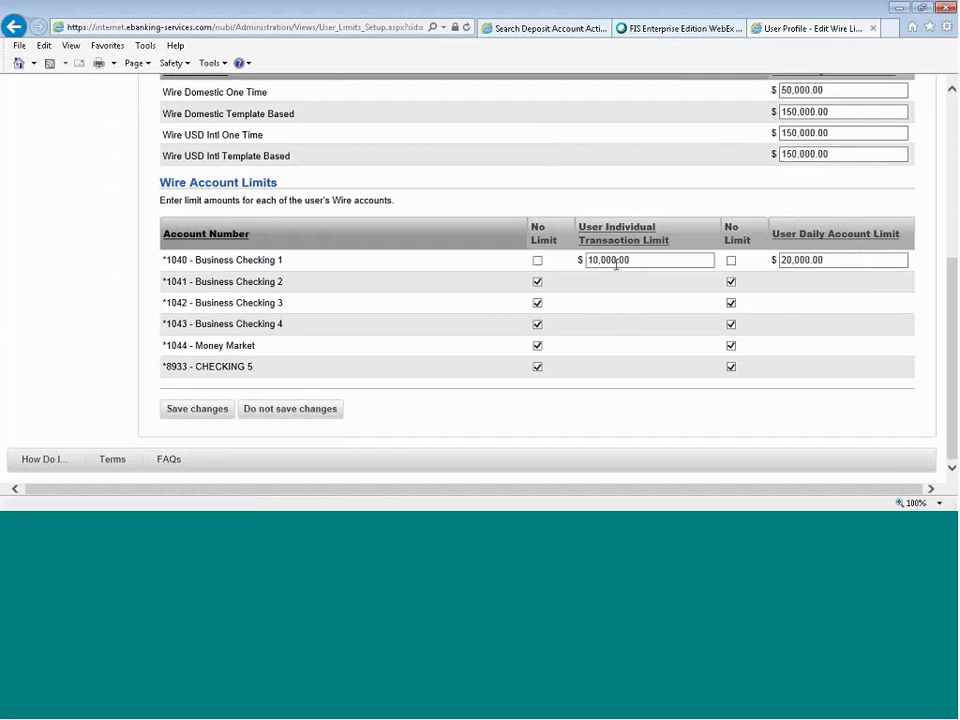
pyautogui.click(197, 409)
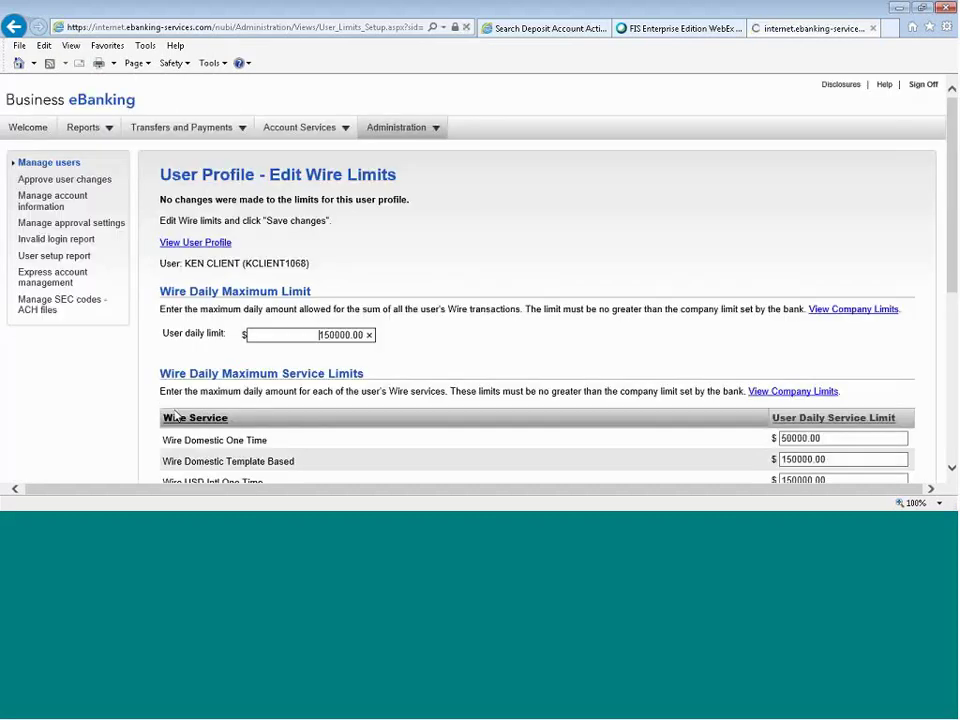
pyautogui.click(208, 242)
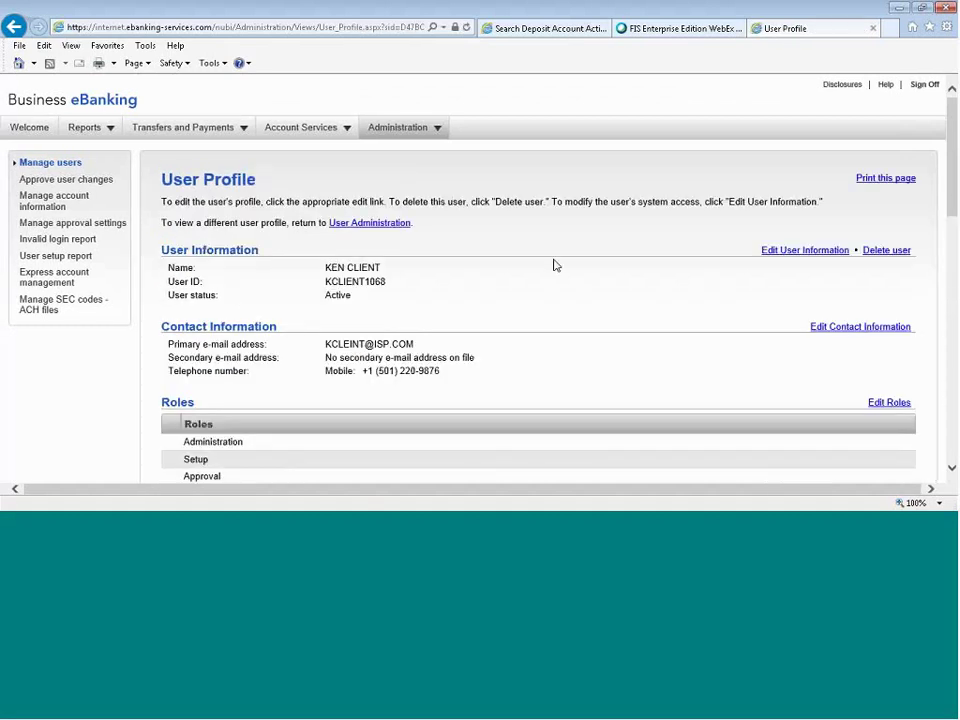
# Look over the user profile, then return to the Manage users list.
pyautogui.scroll(-3, 556, 265)
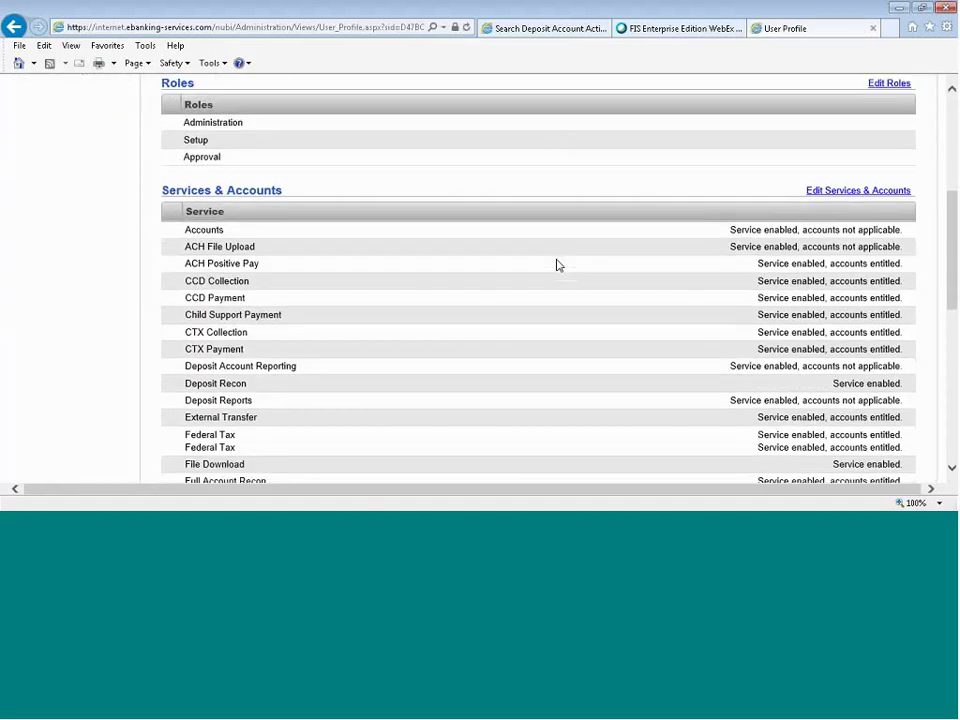
pyautogui.scroll(-6, 558, 265)
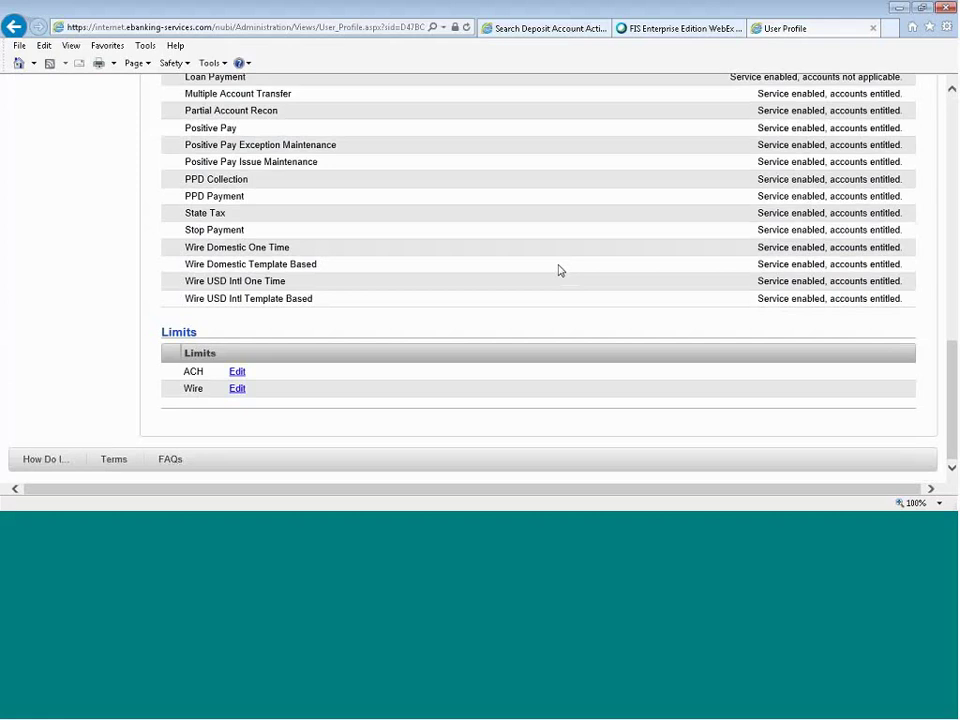
pyautogui.scroll(10, 560, 270)
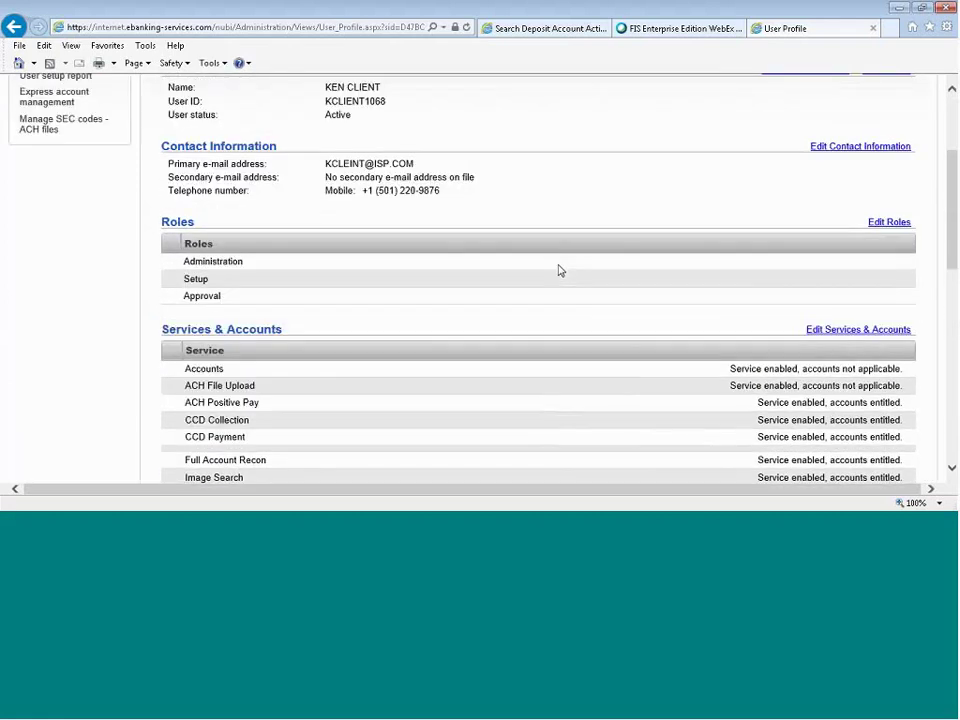
pyautogui.scroll(3, 560, 270)
pyautogui.click(66, 164)
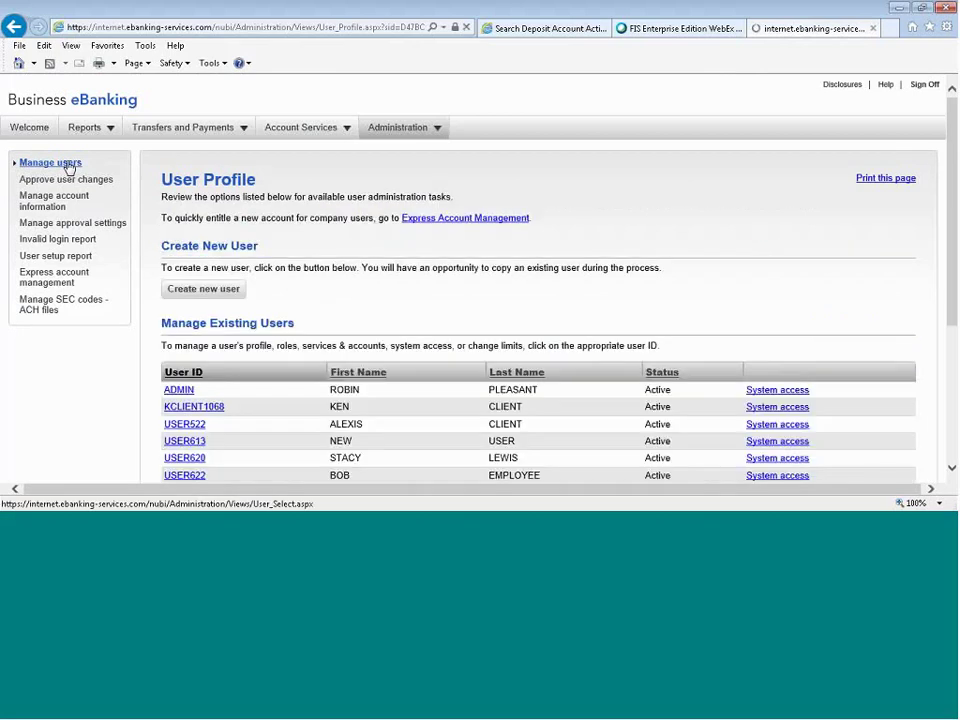
# Open a blank New User - Profile form with Create new user.
pyautogui.scroll(-3, 769, 285)
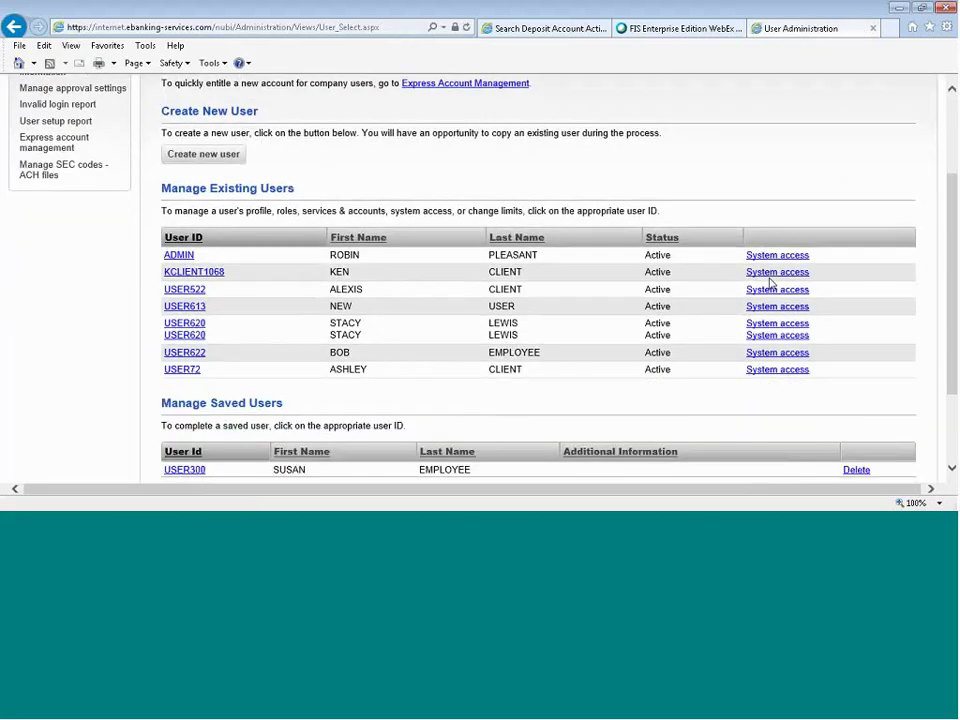
pyautogui.scroll(-1, 772, 285)
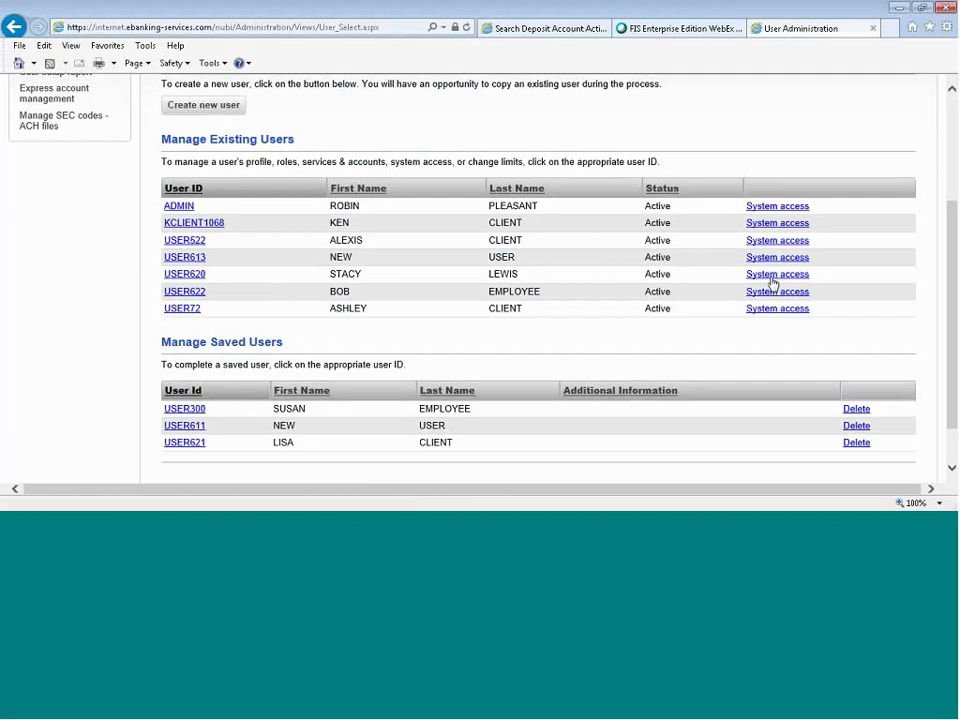
pyautogui.click(195, 111)
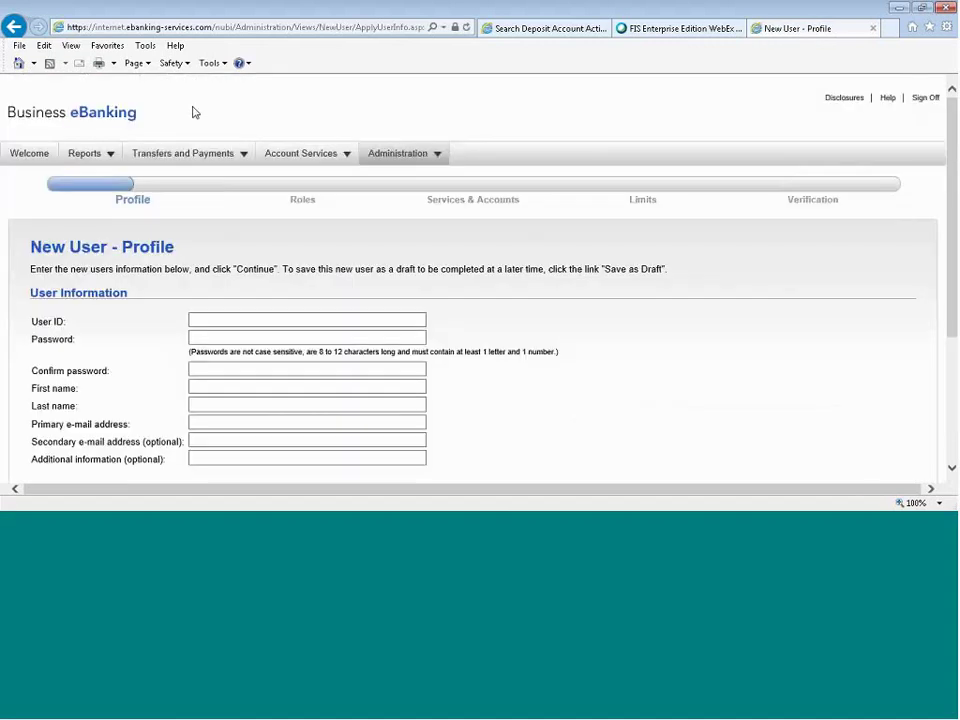
# Enter the new user's ID and paste the password into both password fields.
pyautogui.scroll(-3, 193, 112)
pyautogui.click(253, 195)
pyautogui.write('USER')
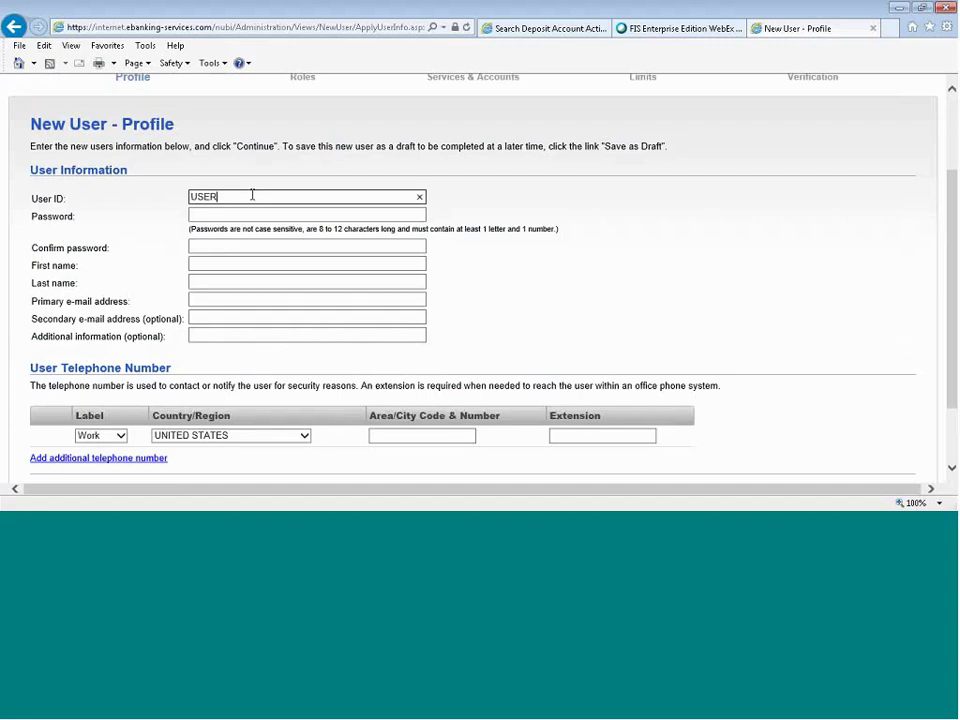
pyautogui.write('74')
pyautogui.click(250, 214)
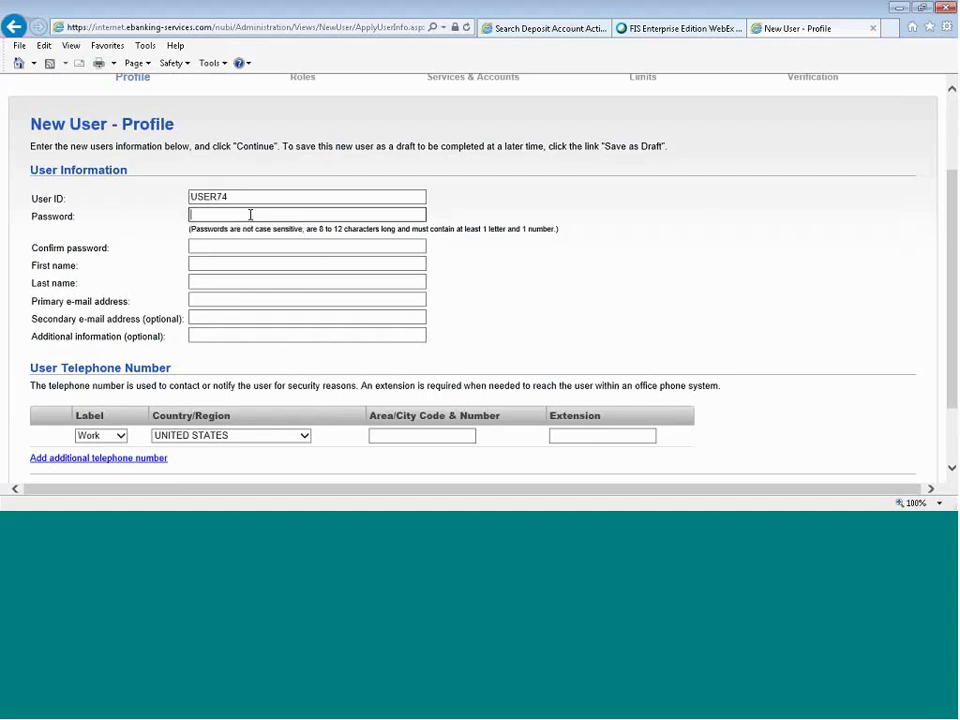
pyautogui.hotkey('ctrl', 'v')
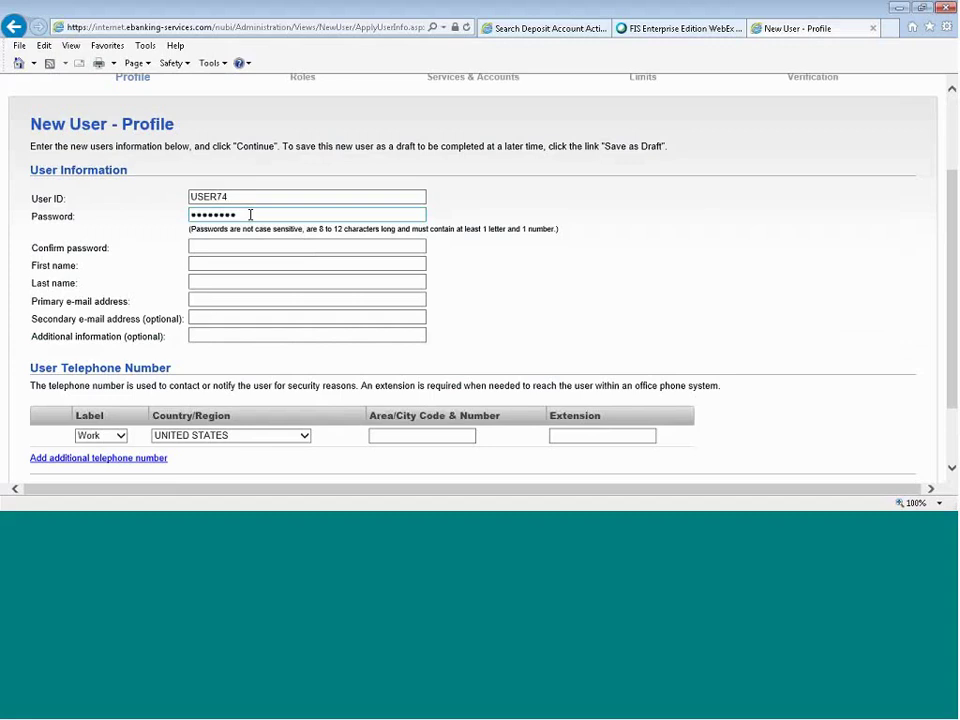
pyautogui.press('Tab')
pyautogui.hotkey('ctrl', 'v')
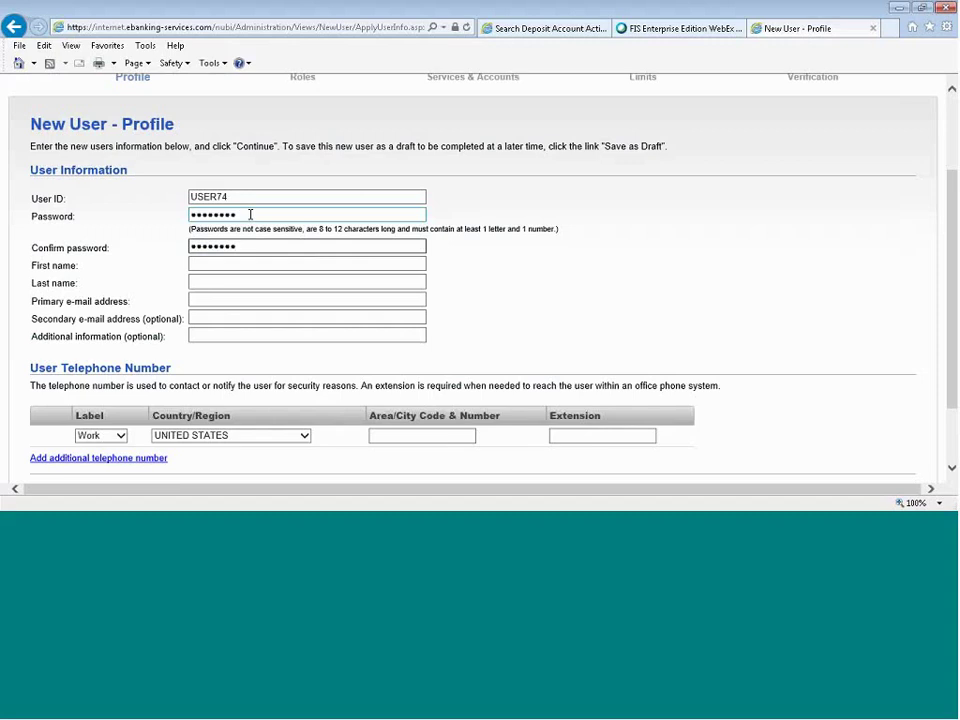
# Fill in the new user's first name, last name and primary e-mail address.
pyautogui.click(243, 265)
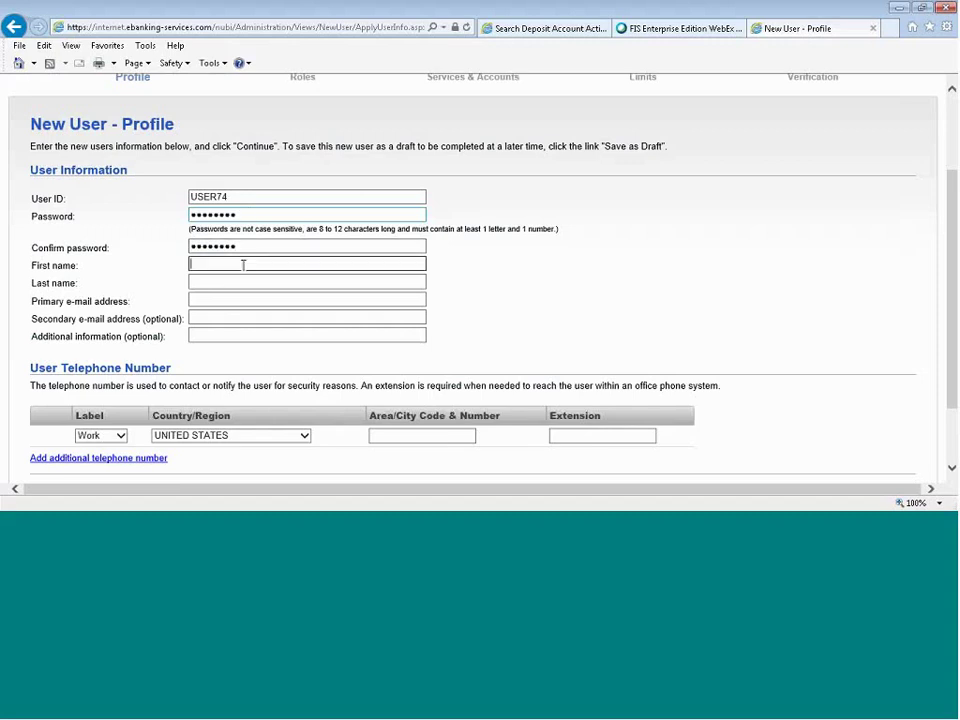
pyautogui.press('Tab')
pyautogui.click(240, 301)
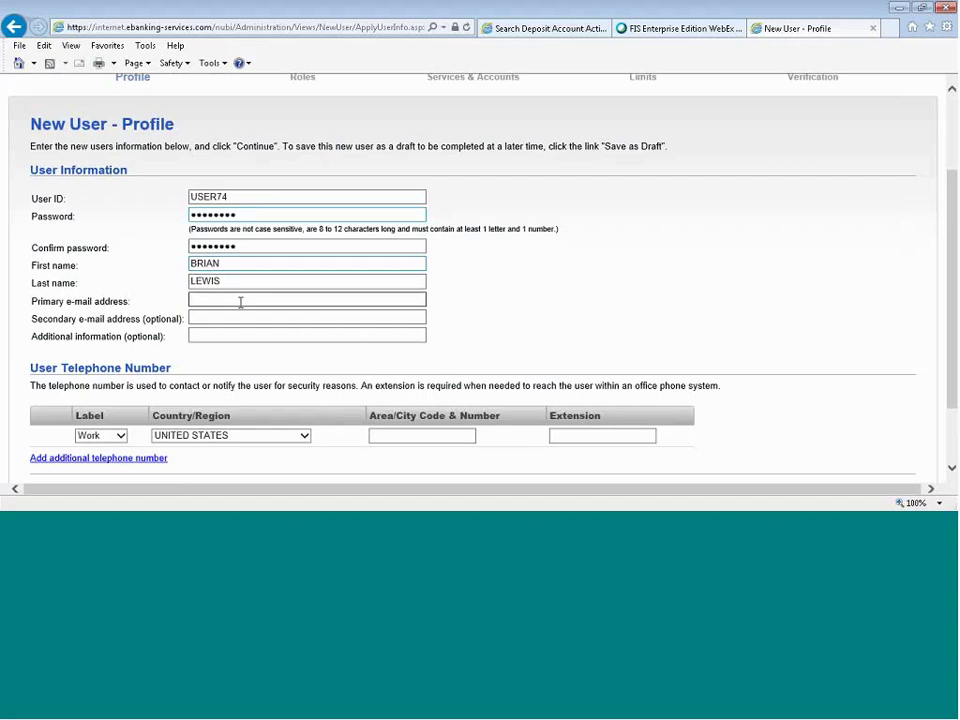
# Add the user's phone number labelled as Mobile.
pyautogui.scroll(-2, 238, 328)
pyautogui.click(100, 350)
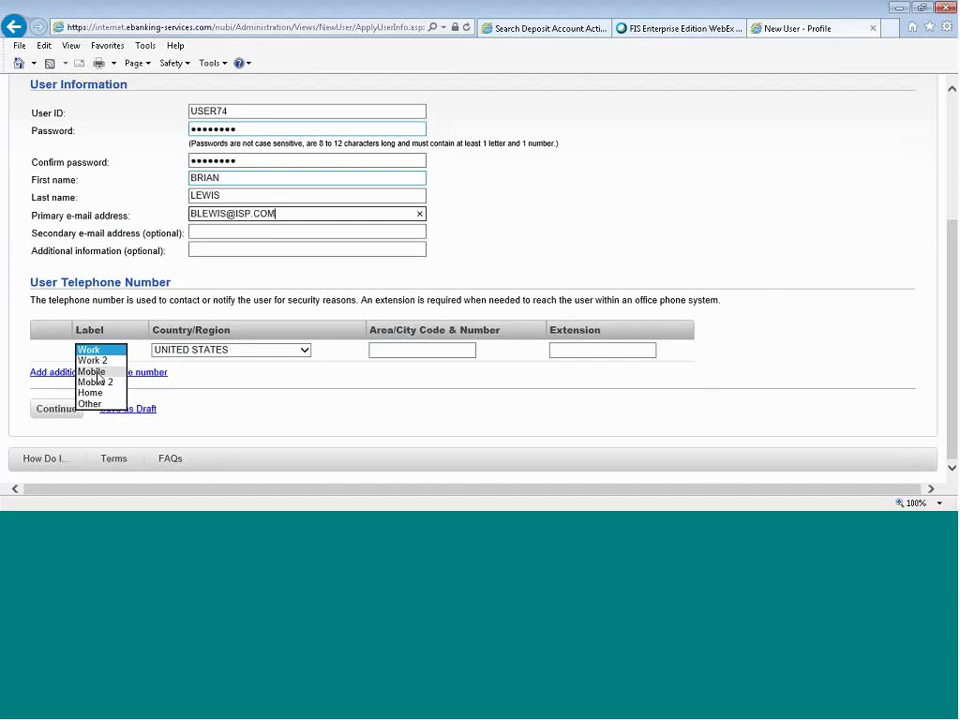
pyautogui.click(93, 372)
pyautogui.click(433, 351)
pyautogui.click(417, 418)
# Copy roles from an existing user, withholding administration privileges, and continue to Services & Accounts.
pyautogui.click(78, 406)
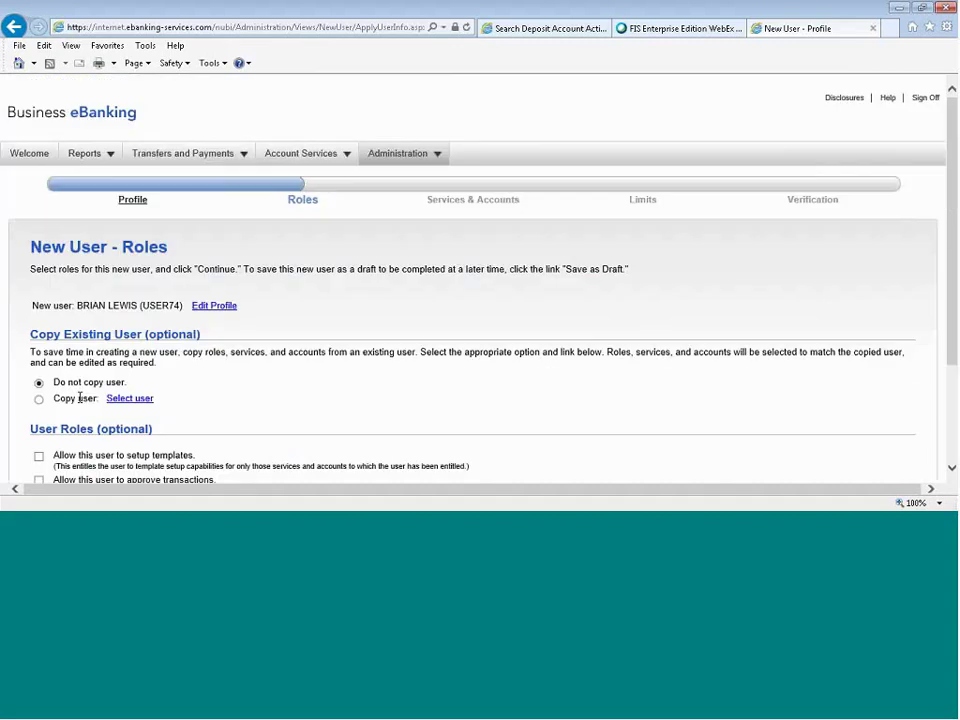
pyautogui.scroll(-3, 439, 400)
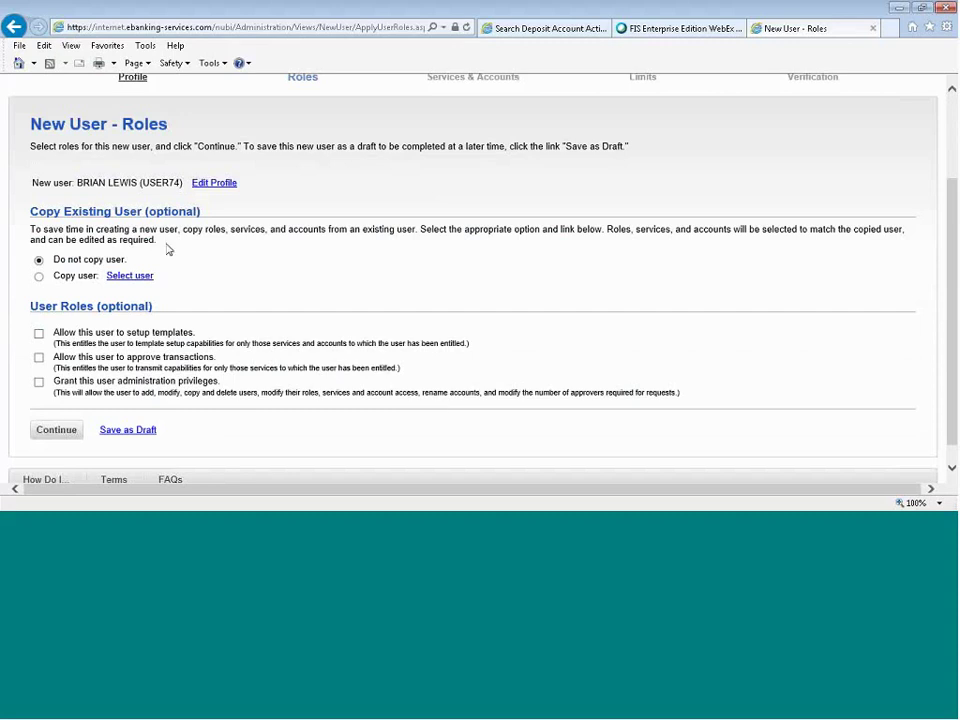
pyautogui.click(40, 277)
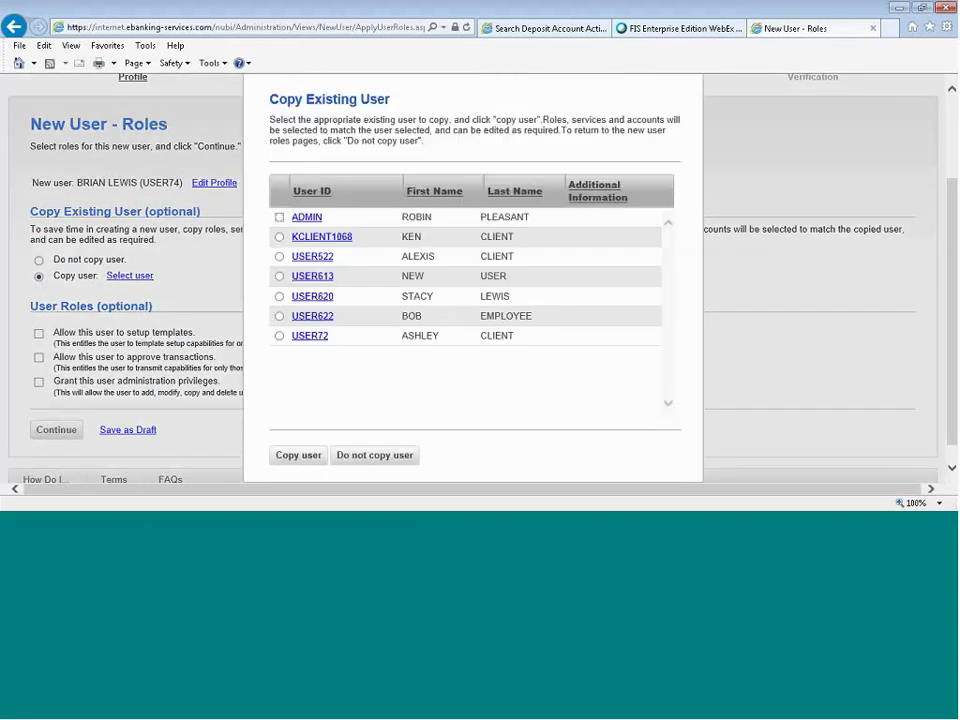
pyautogui.click(279, 237)
pyautogui.click(290, 456)
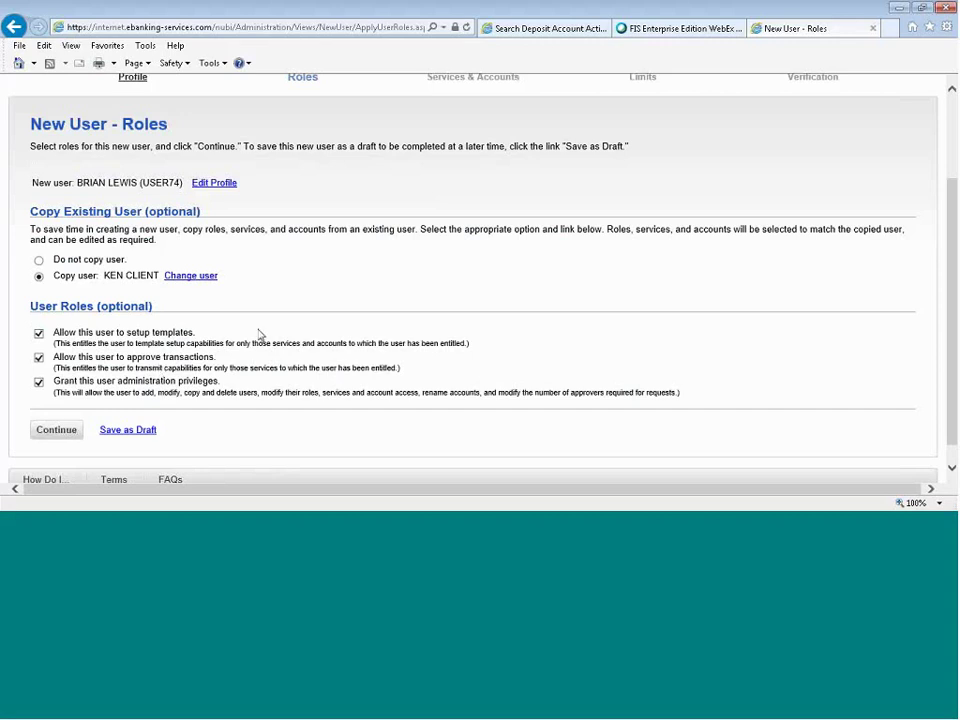
pyautogui.click(39, 383)
pyautogui.click(56, 430)
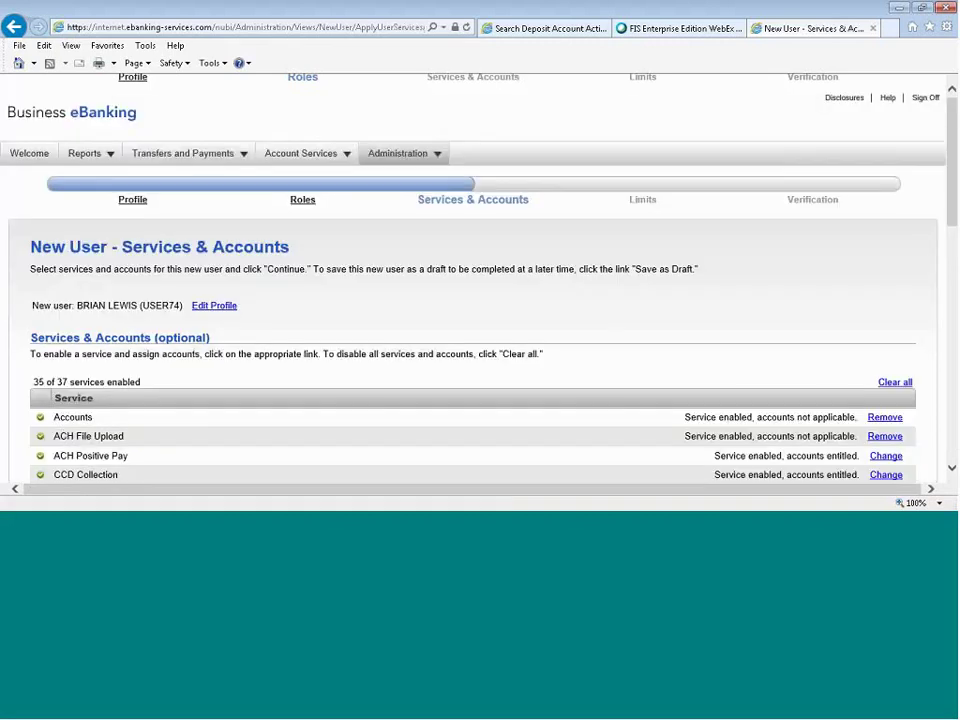
# Remove Business Checking 3, 4 and CHECKING 5 from the new user's CCD Payment entitlements.
pyautogui.scroll(-1, 451, 319)
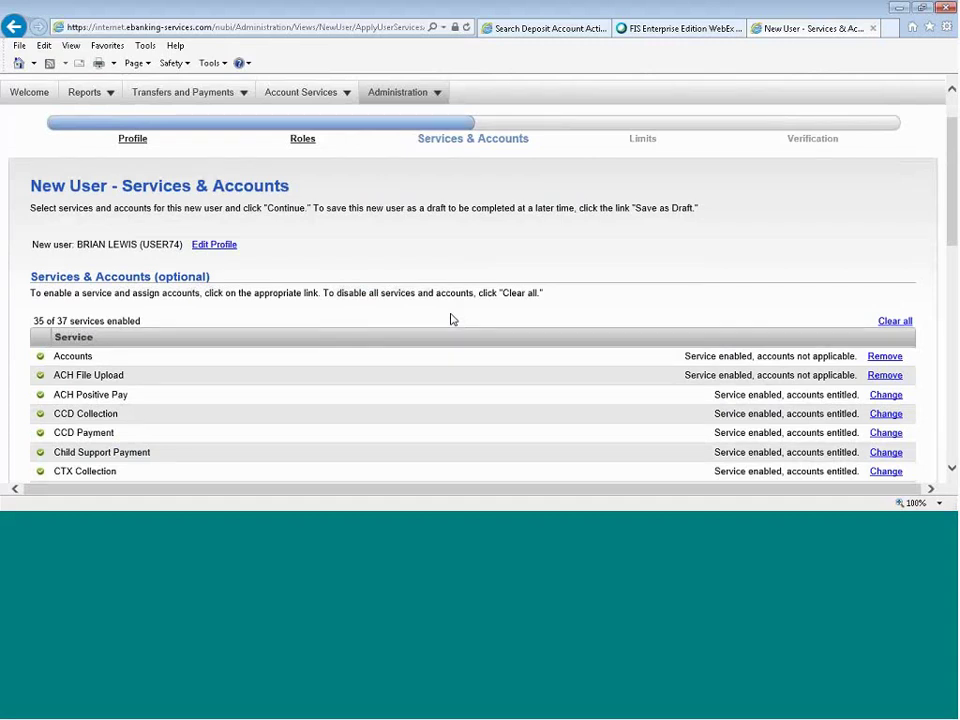
pyautogui.scroll(-1, 451, 319)
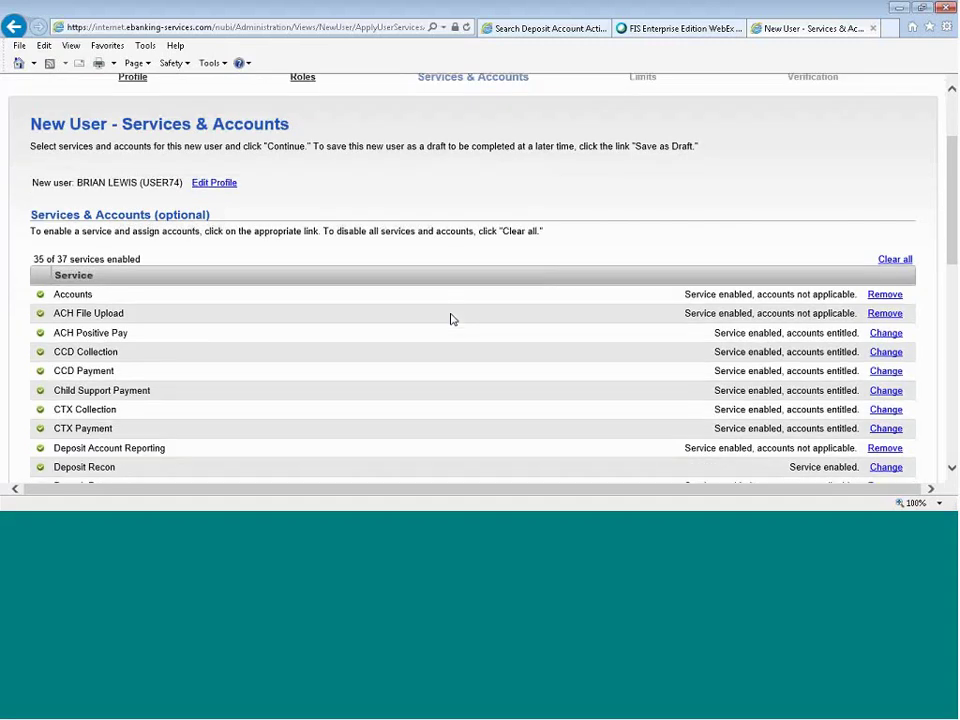
pyautogui.scroll(-3, 451, 319)
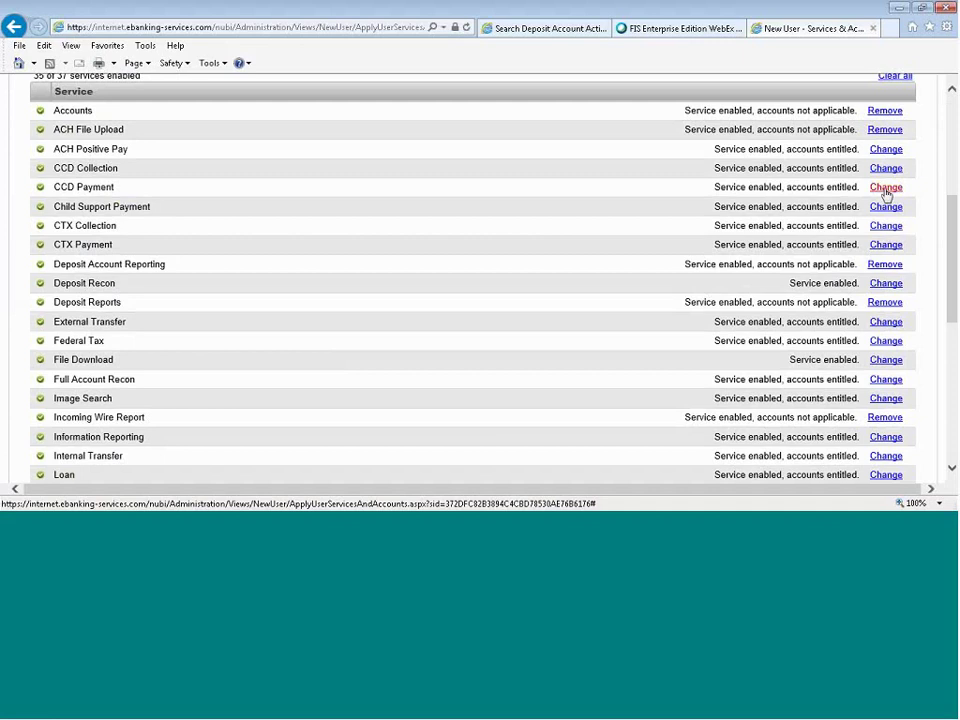
pyautogui.click(885, 187)
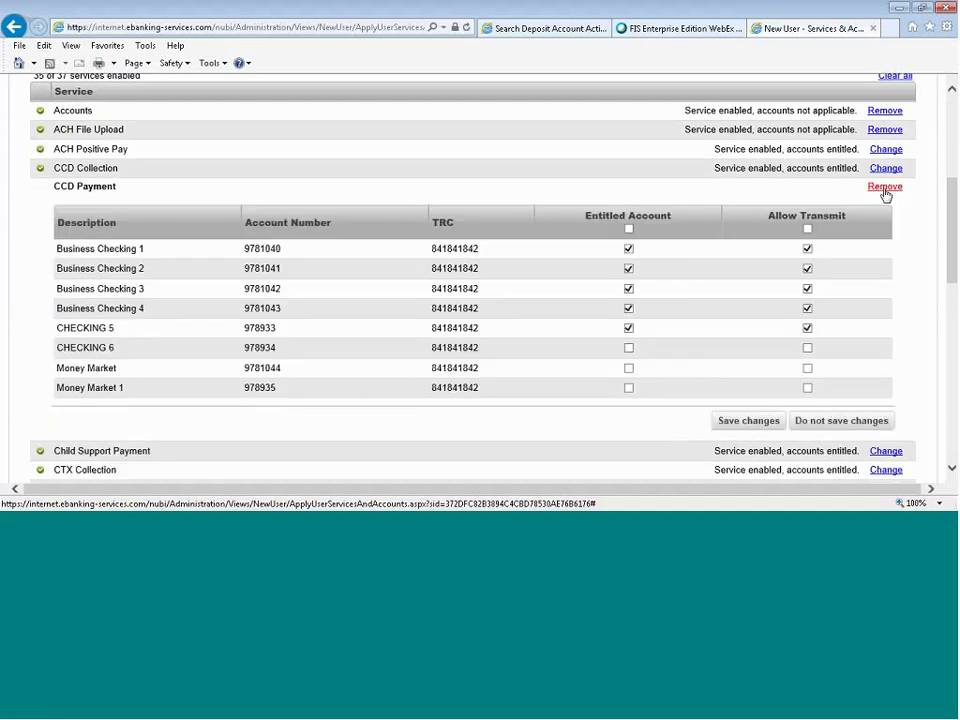
pyautogui.click(628, 328)
pyautogui.click(628, 308)
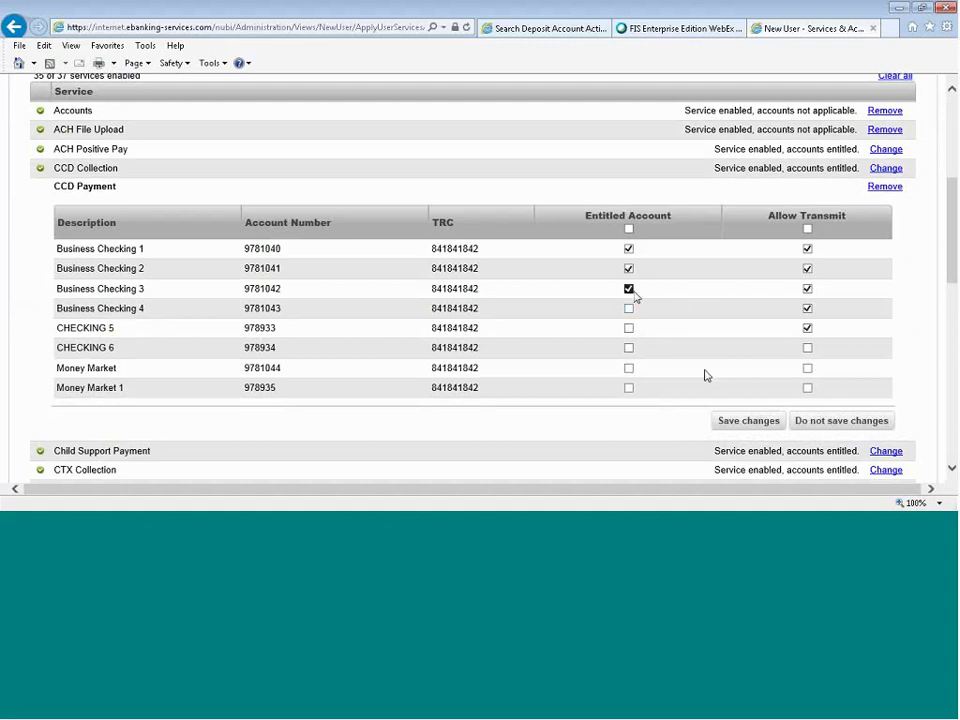
pyautogui.click(628, 288)
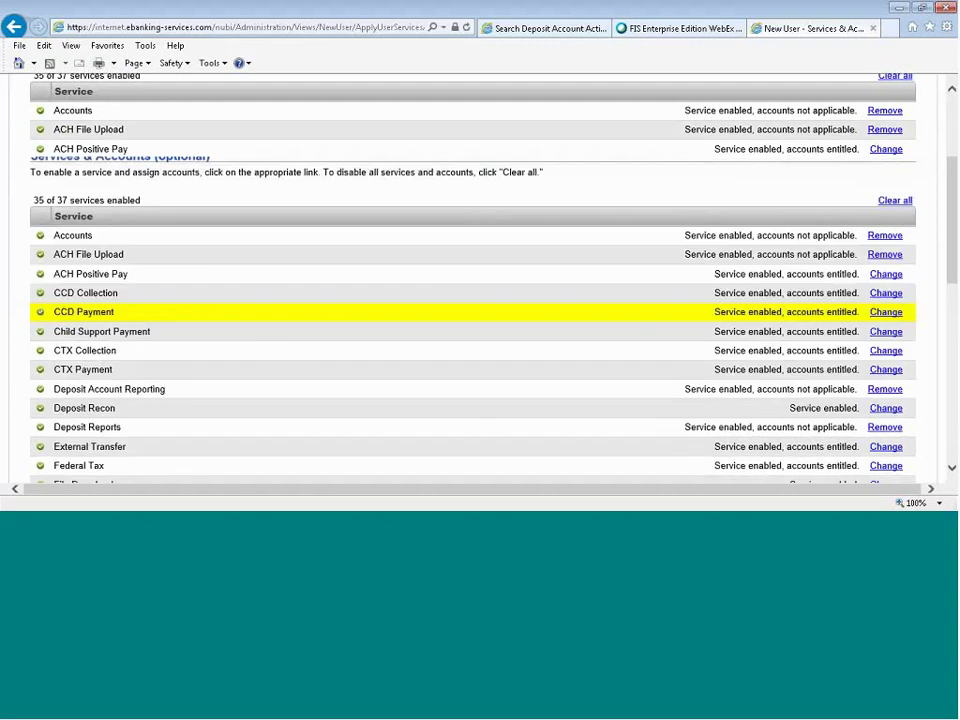
# Save the CCD Payment entitlements and continue to the ACH limits step.
pyautogui.scroll(5, 943, 422)
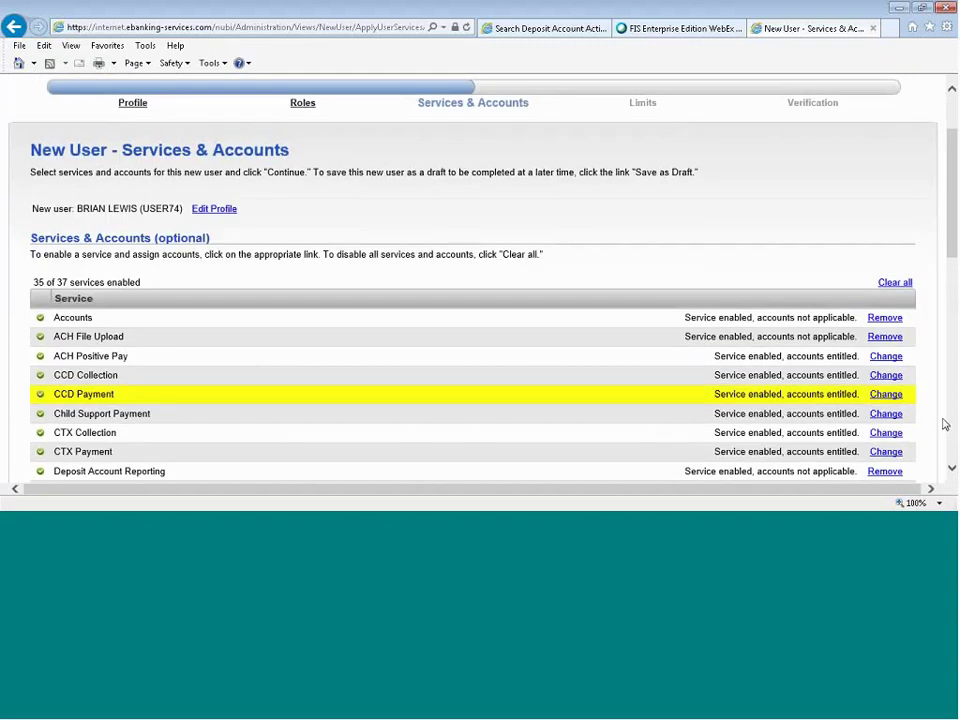
pyautogui.scroll(-5, 955, 195)
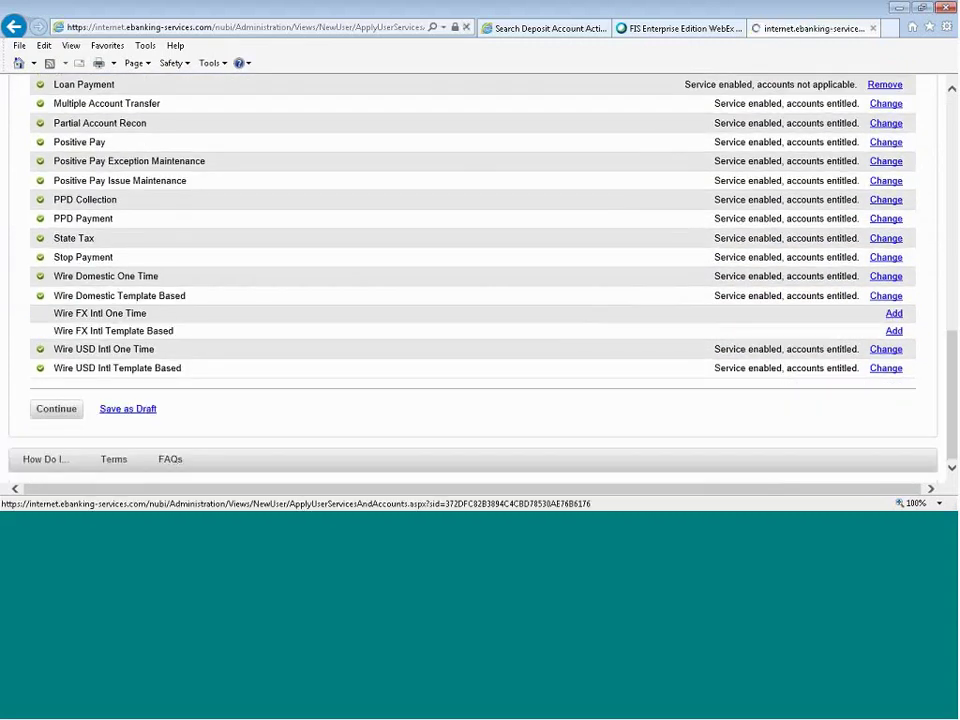
pyautogui.click(42, 410)
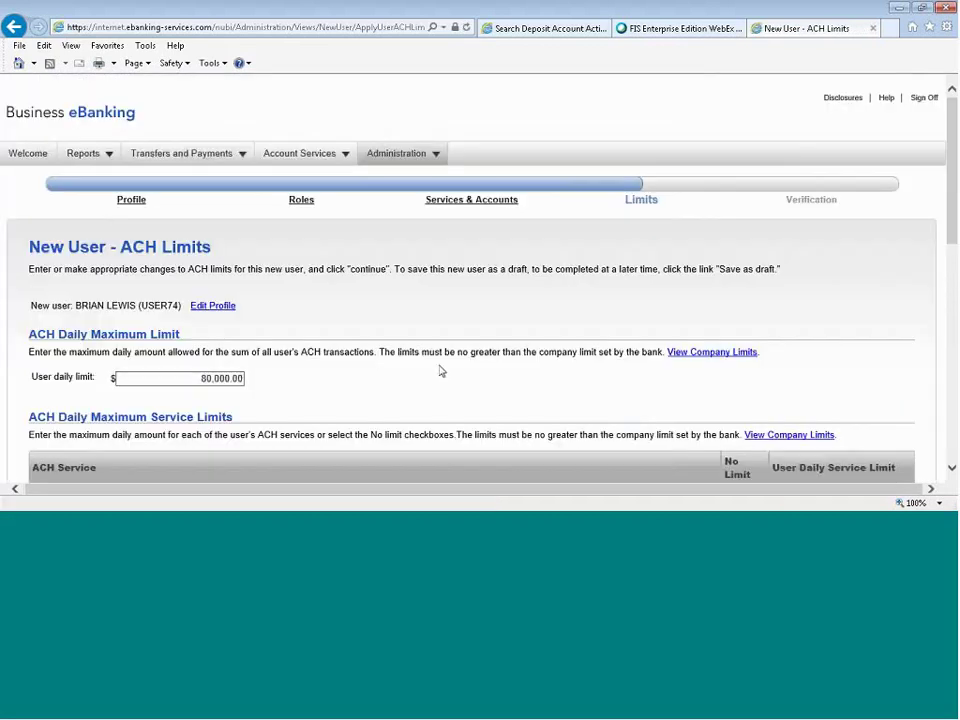
# Set the ACH user daily limit to 180,000.00 and give CCD Payment no limit.
pyautogui.scroll(-3, 440, 371)
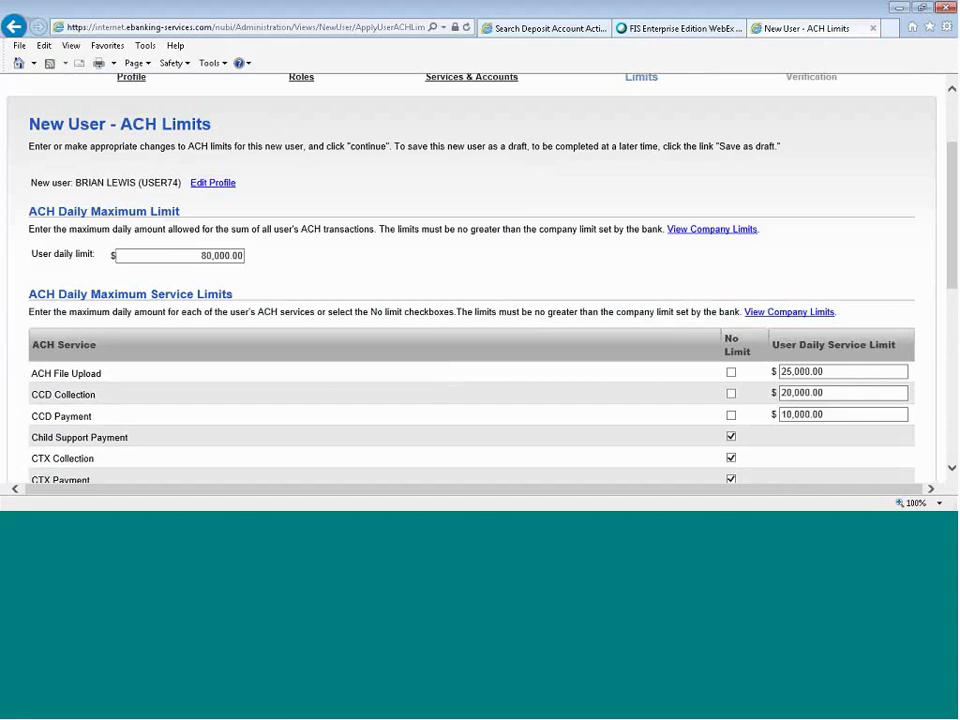
pyautogui.click(203, 255)
pyautogui.press('Home')
pyautogui.write('1')
pyautogui.scroll(-3, 761, 332)
pyautogui.click(731, 292)
pyautogui.moveTo(954, 213); pyautogui.dragTo(954, 343)
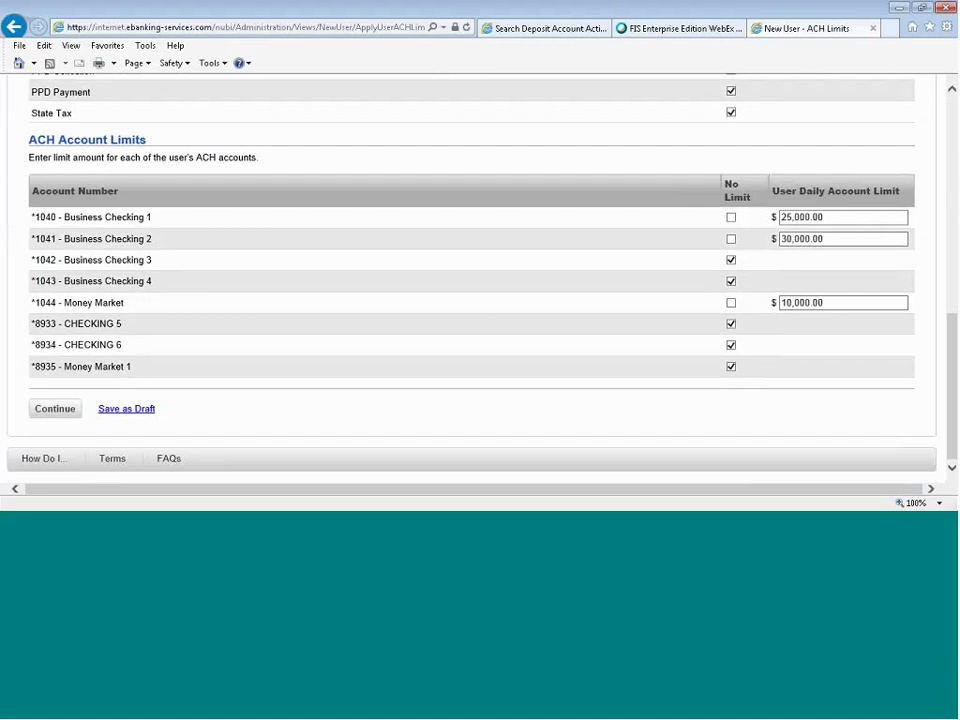
pyautogui.click(45, 410)
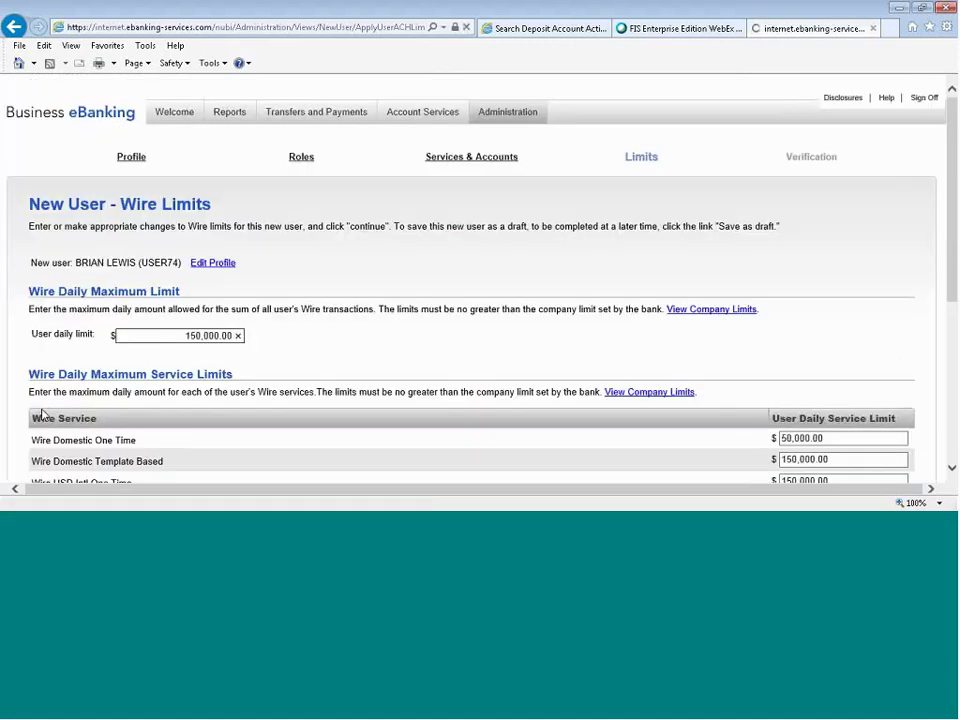
# Accept the wire limits unchanged and continue to the verification page.
pyautogui.click(467, 321)
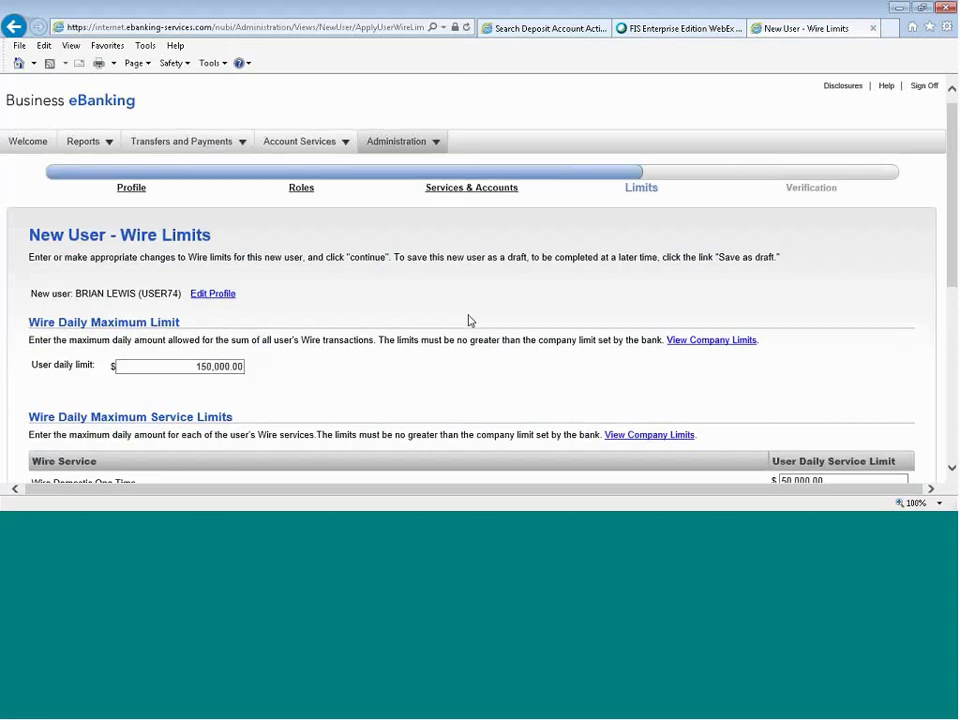
pyautogui.scroll(-1, 467, 321)
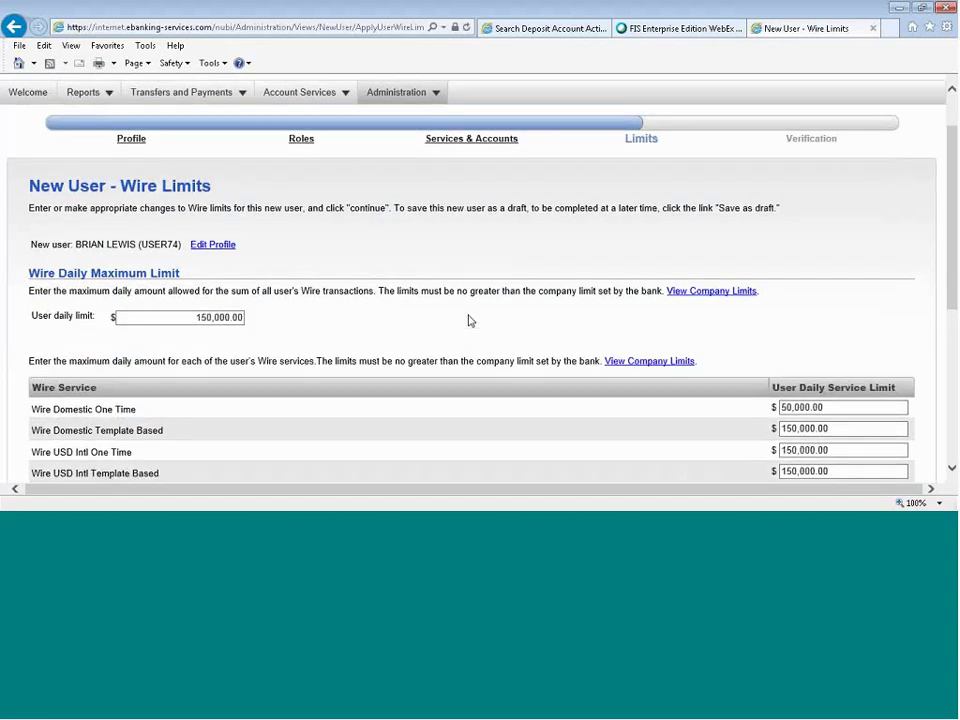
pyautogui.scroll(-2, 468, 318)
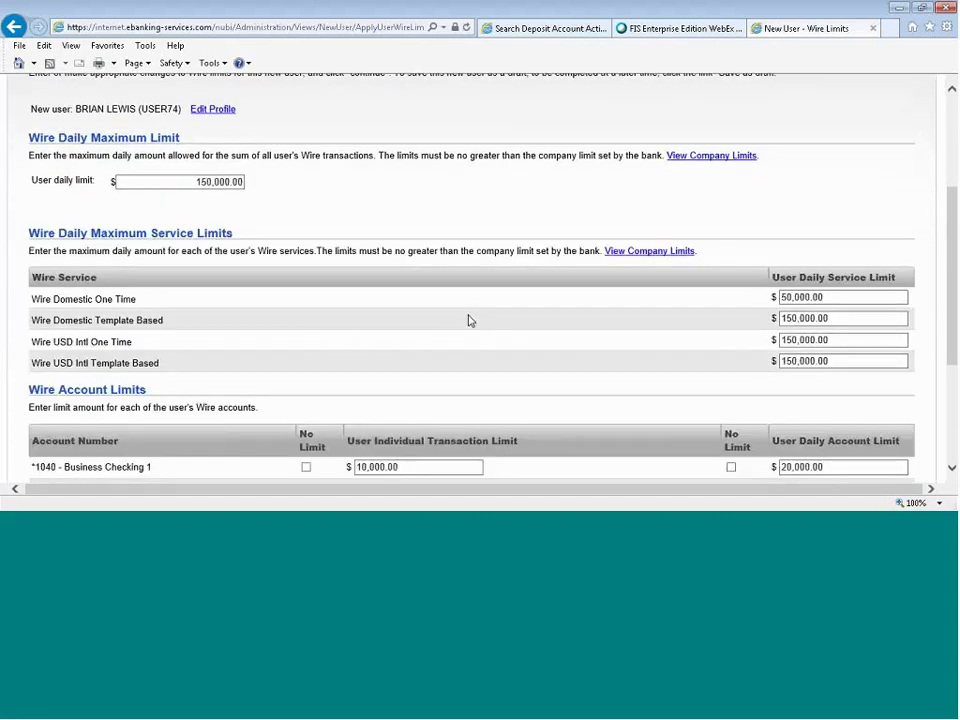
pyautogui.scroll(-3, 468, 320)
pyautogui.click(59, 415)
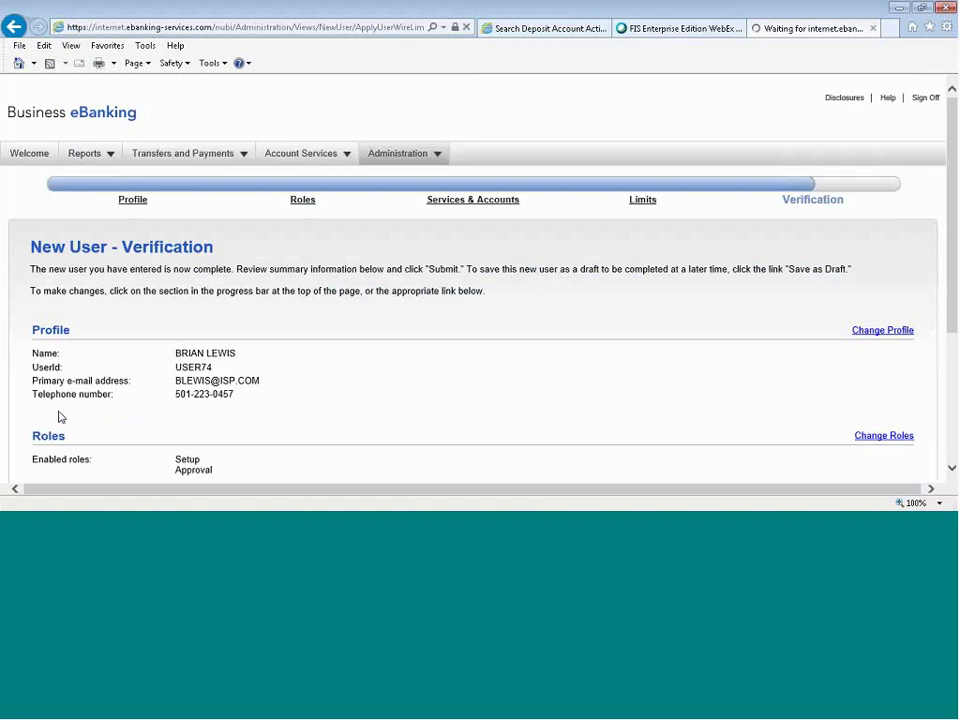
# Submit the new user from the bottom of the Verification page.
pyautogui.scroll(-1, 58, 417)
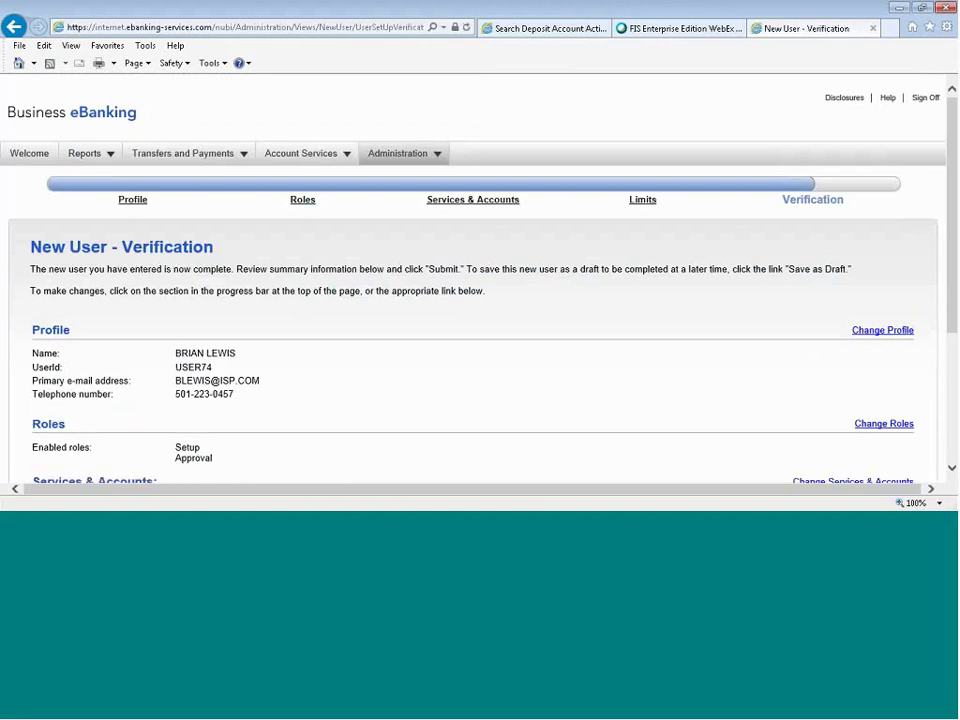
pyautogui.scroll(-4, 396, 360)
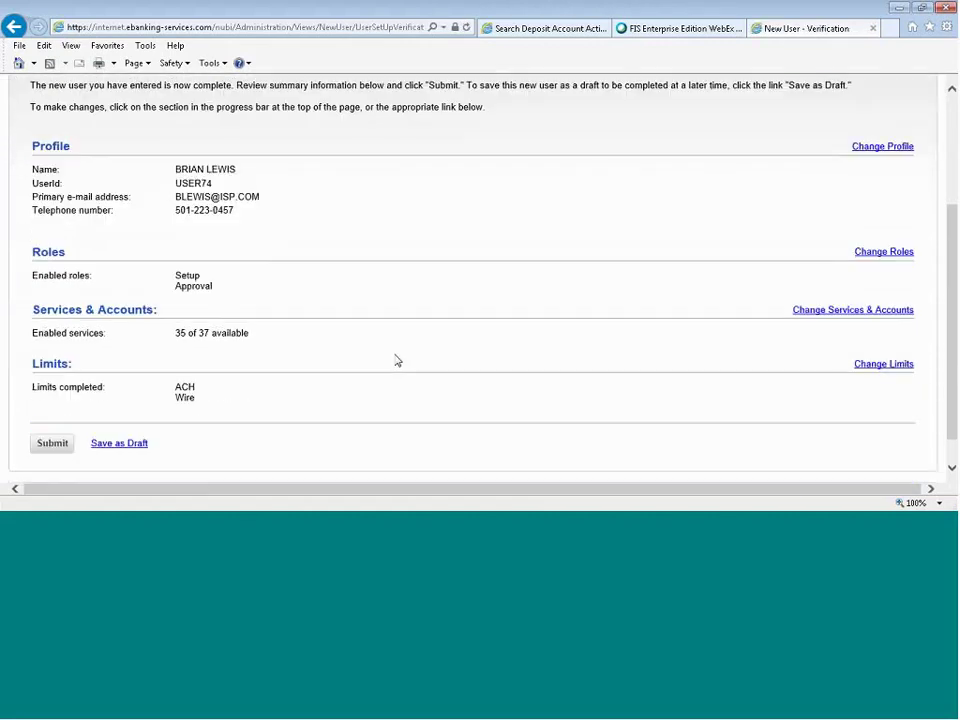
pyautogui.scroll(-1, 396, 360)
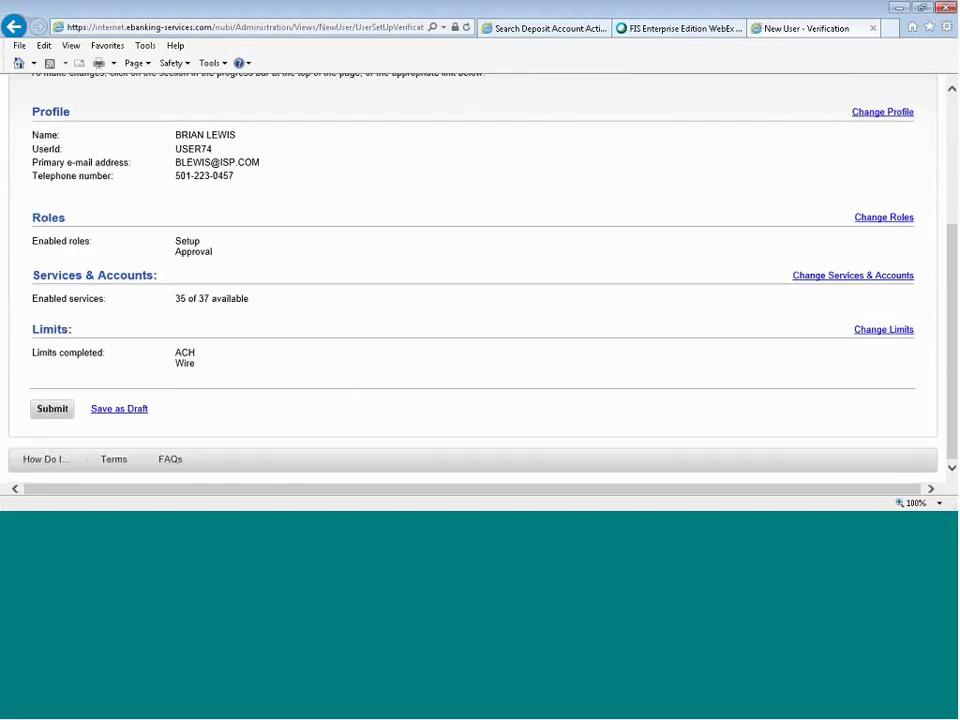
pyautogui.click(44, 408)
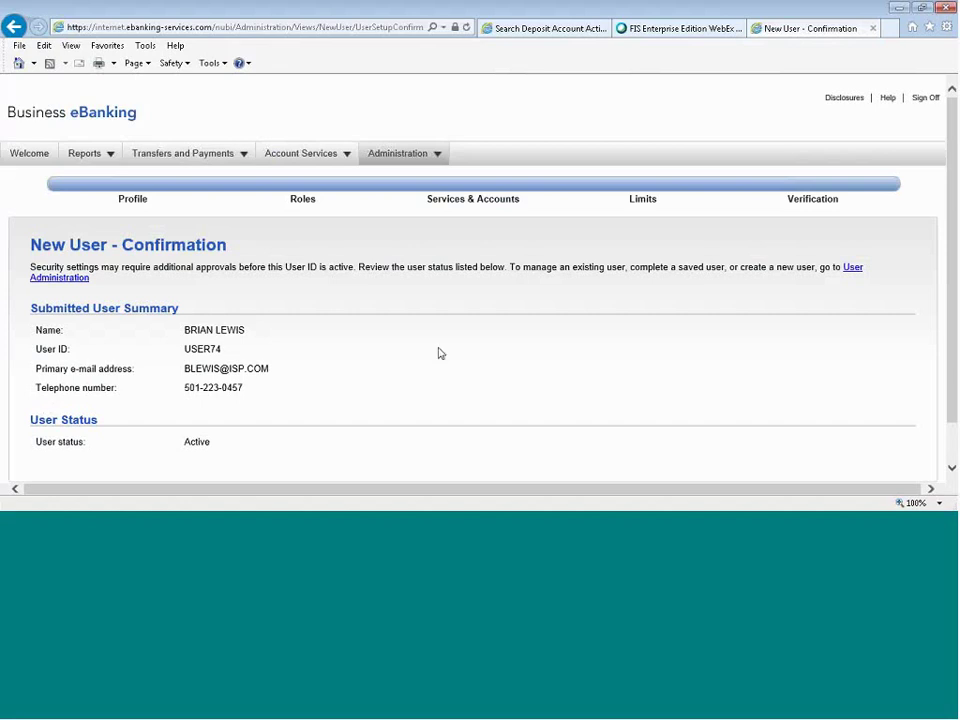
# Go to Administration > Manage users and open the employee user's System access page.
pyautogui.click(404, 155)
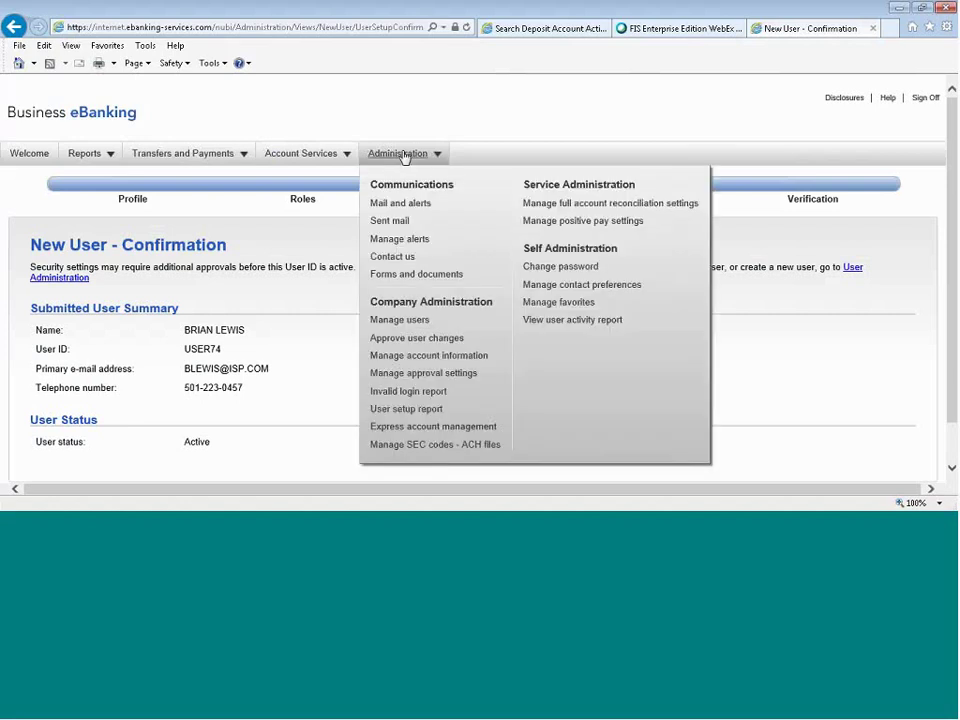
pyautogui.click(408, 322)
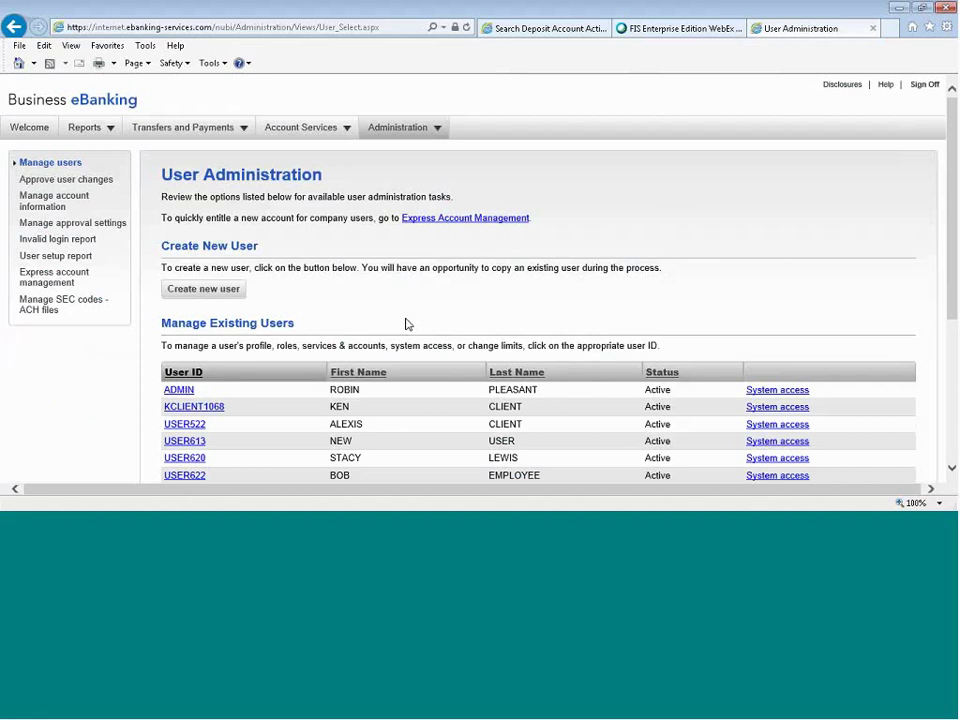
pyautogui.scroll(-3, 408, 311)
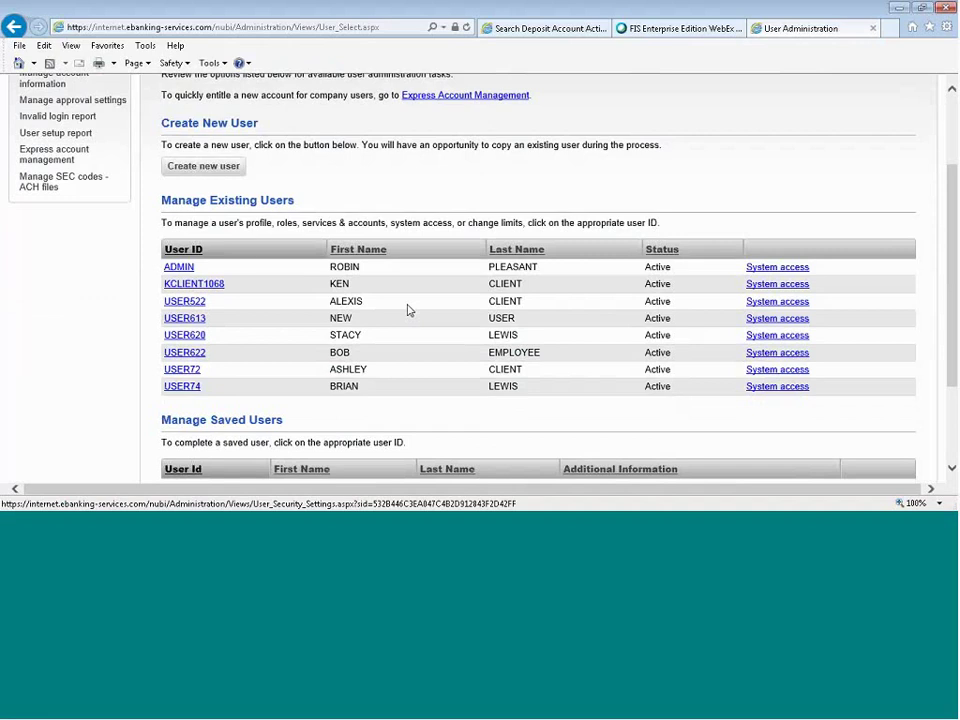
pyautogui.click(770, 352)
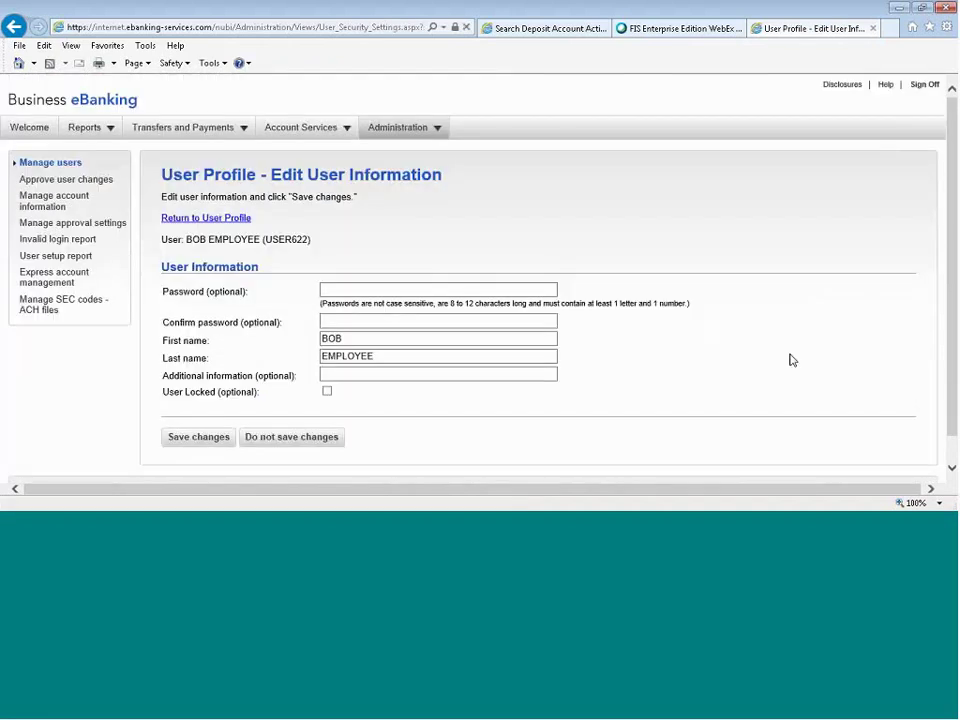
# Tick User Locked for the employee user, save, and return to the Manage users list.
pyautogui.click(327, 392)
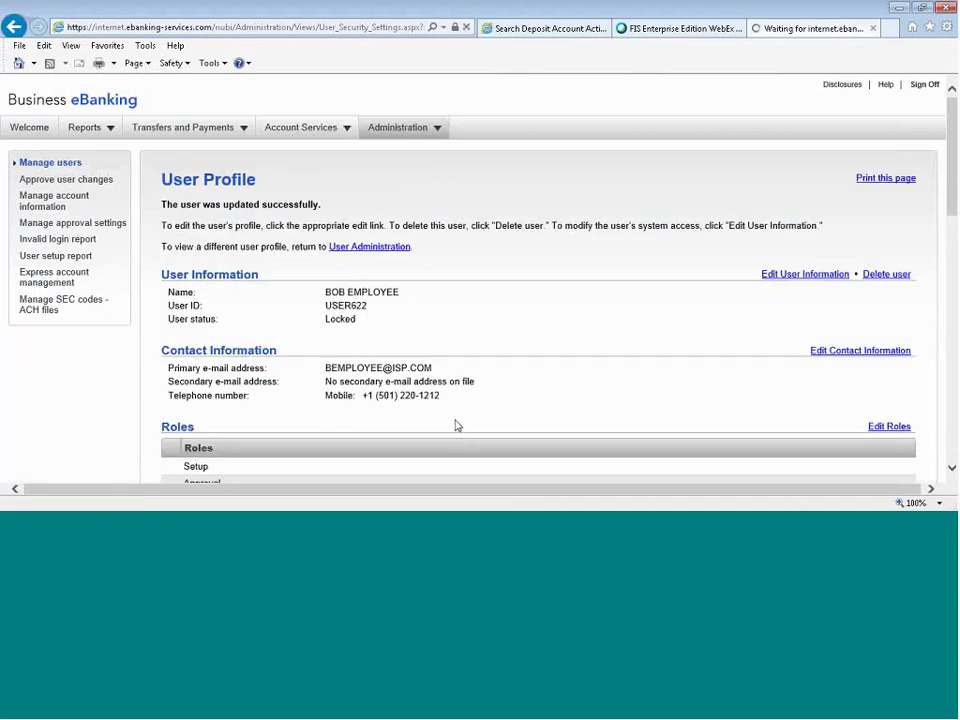
pyautogui.click(37, 166)
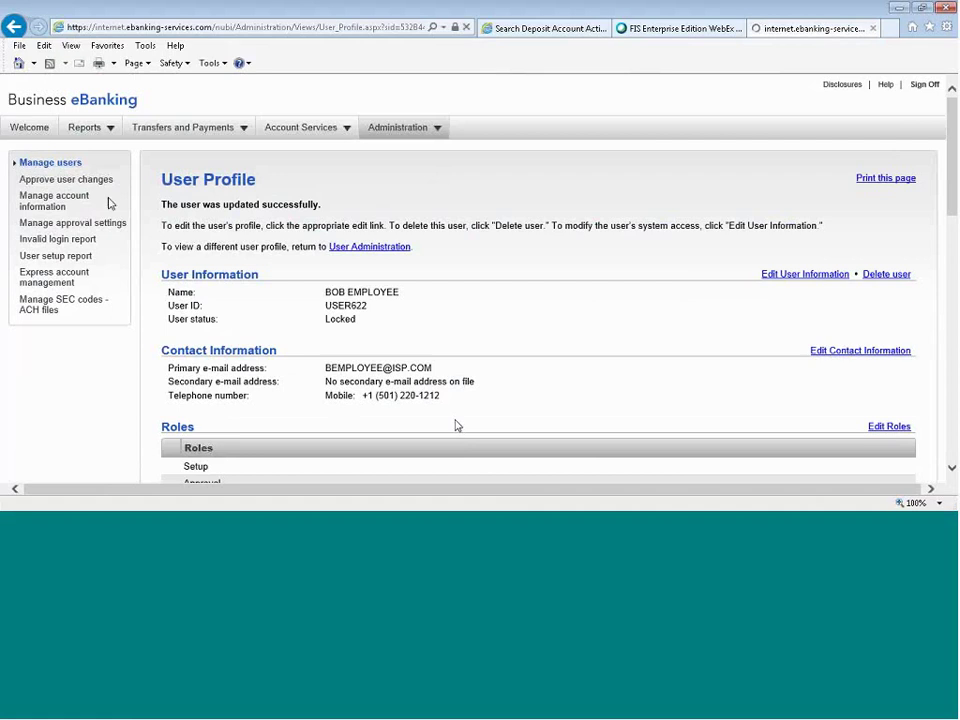
pyautogui.scroll(-2, 146, 214)
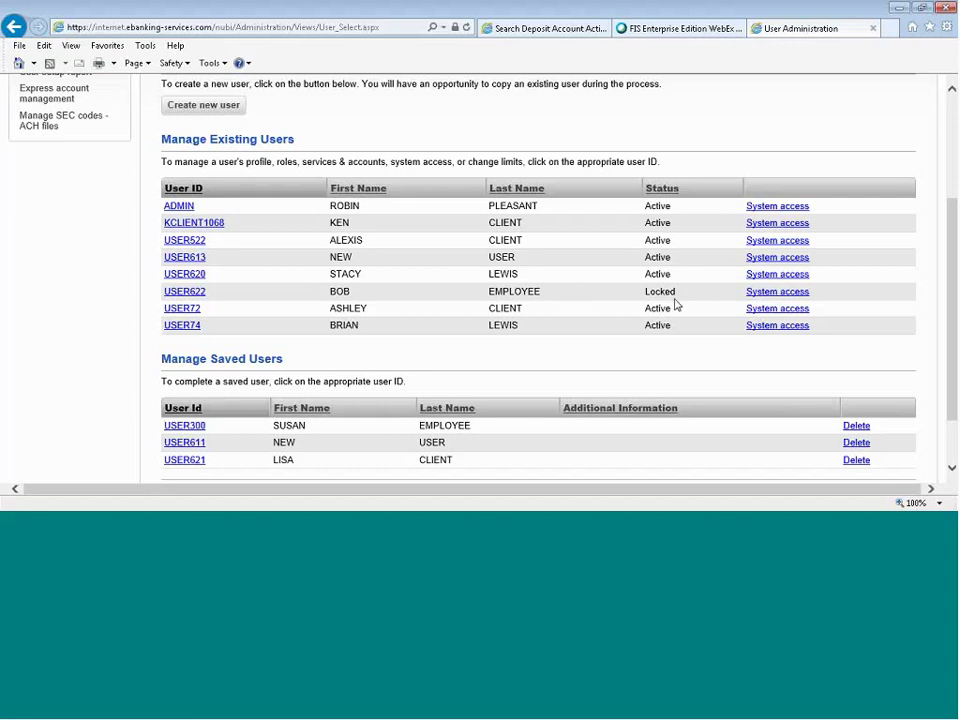
# Untick User Locked on the employee user's System access page, save, and return to Manage users.
pyautogui.click(763, 296)
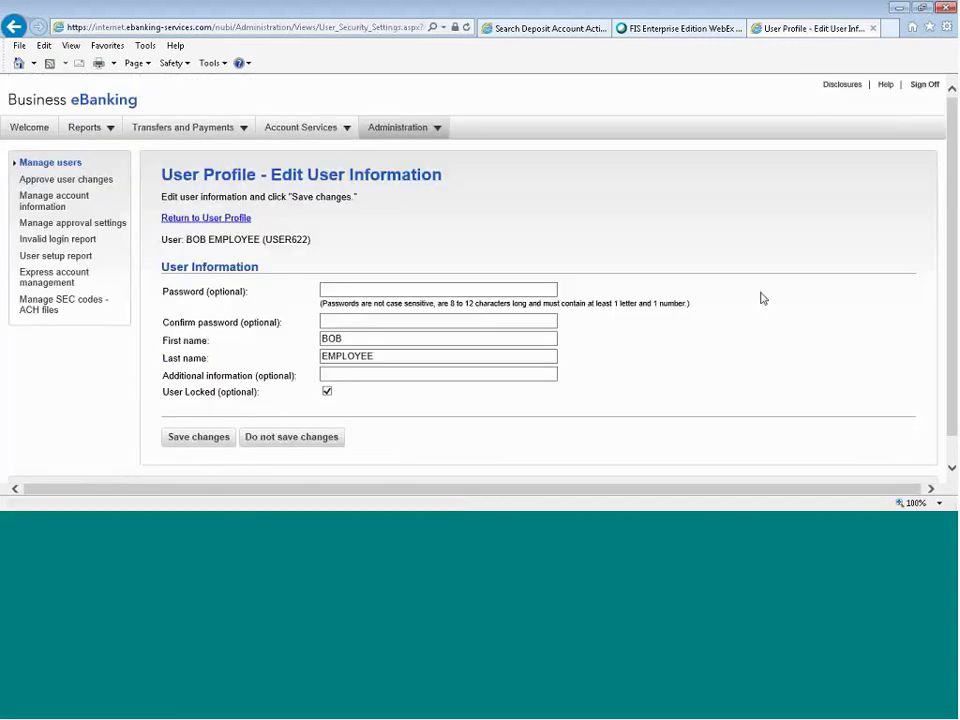
pyautogui.click(368, 292)
pyautogui.click(454, 320)
pyautogui.click(327, 391)
pyautogui.click(201, 442)
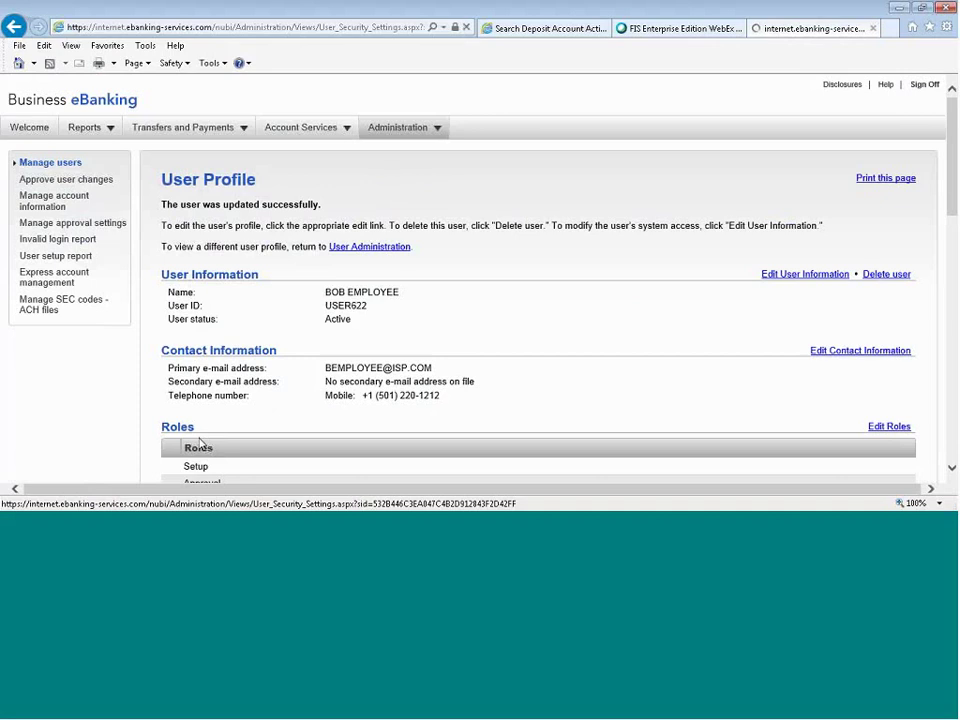
pyautogui.click(32, 164)
pyautogui.scroll(-1, 481, 312)
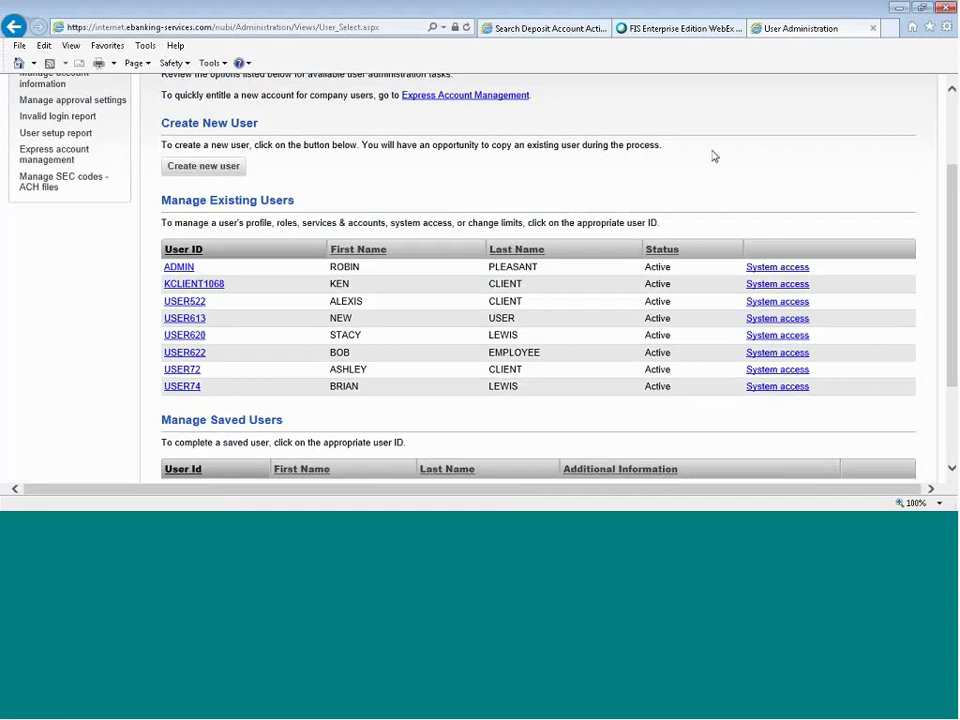
# Open Change password under Self Administration, then the contact preferences page.
pyautogui.scroll(2, 718, 165)
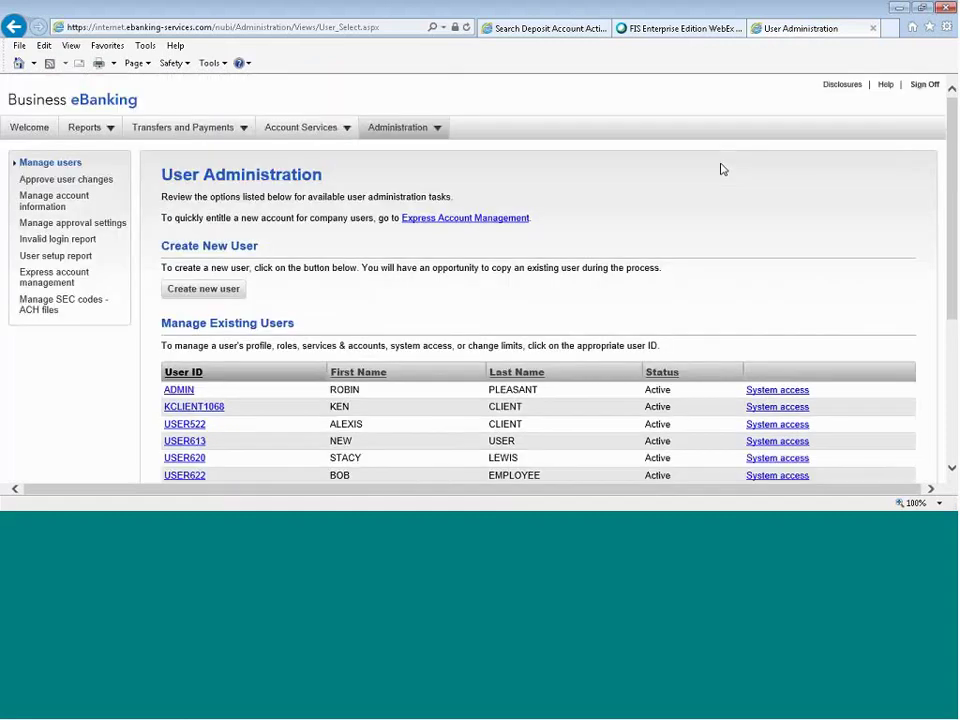
pyautogui.moveTo(405, 131)
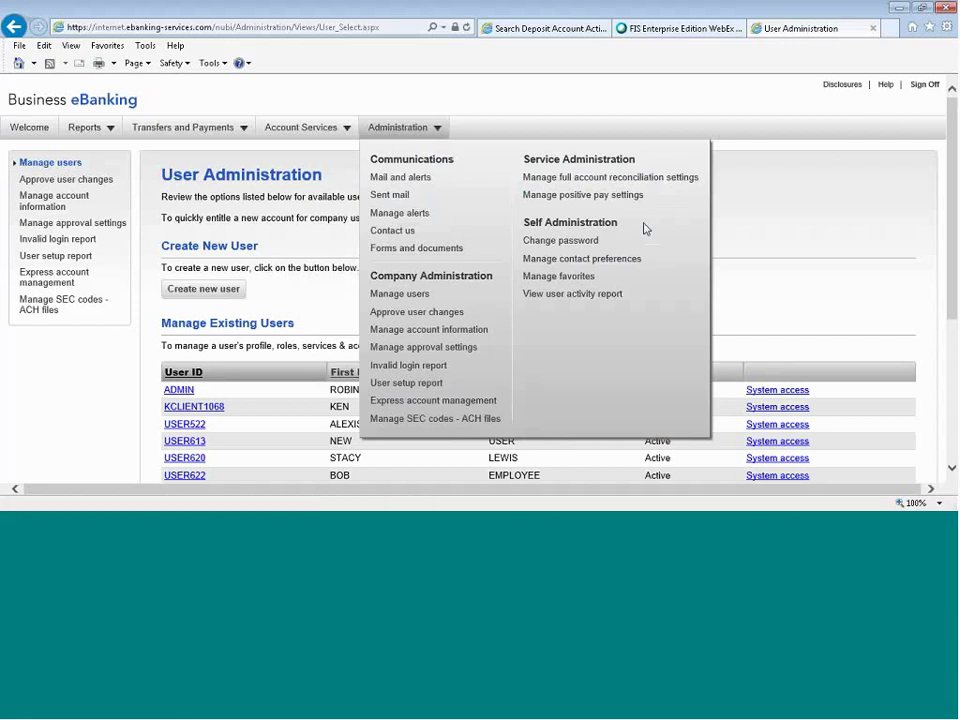
pyautogui.click(584, 244)
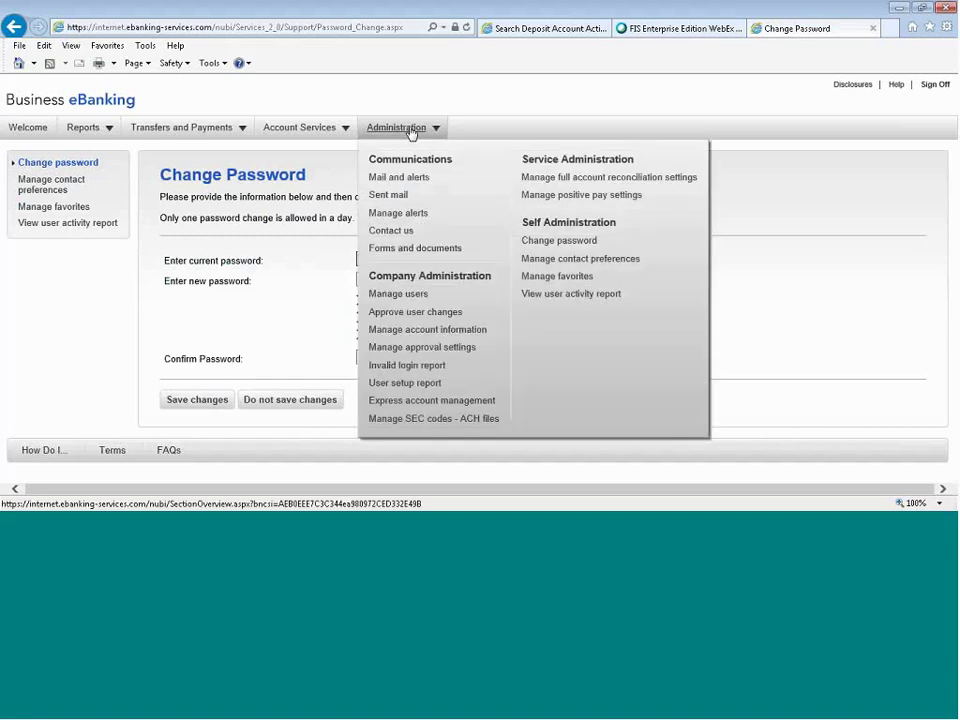
pyautogui.click(555, 261)
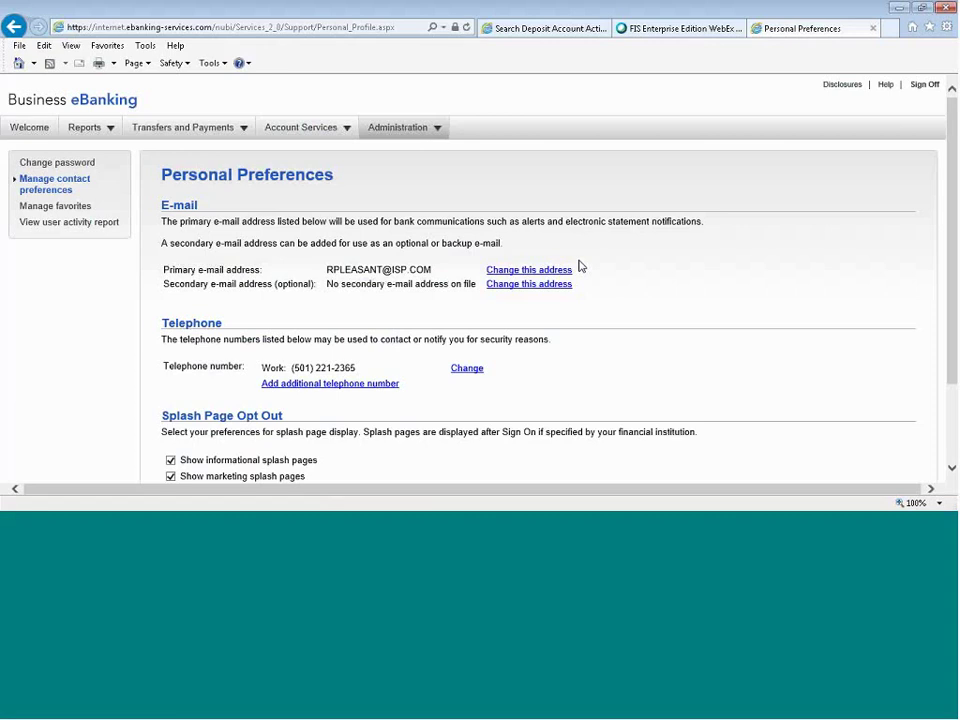
# Open the Manage Favorites page from the Administration menu.
pyautogui.moveTo(407, 132)
pyautogui.click(85, 208)
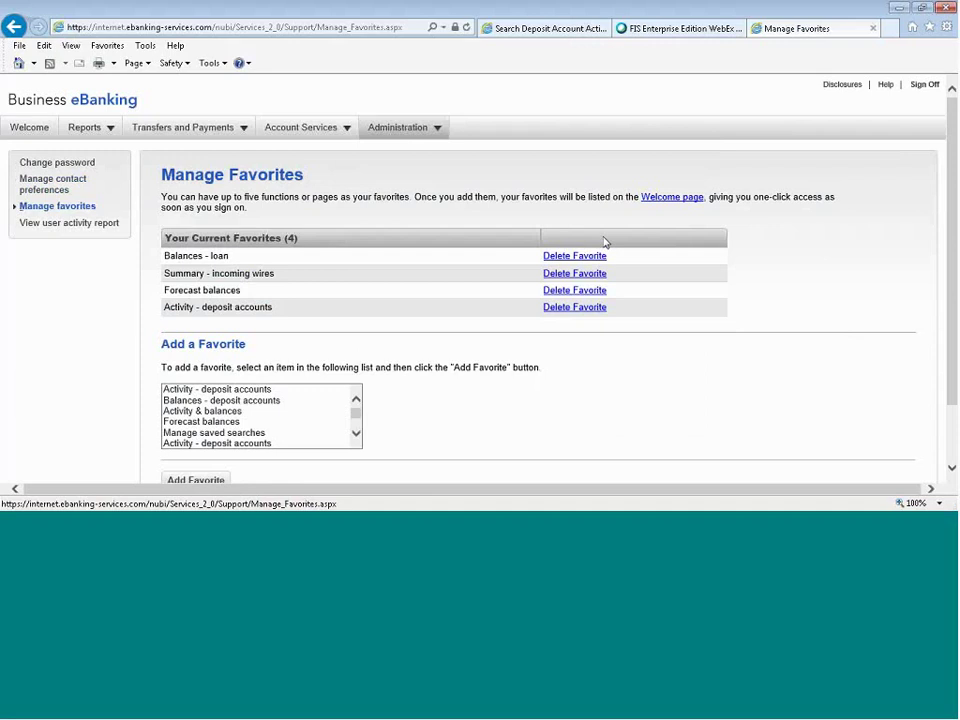
# Delete the Activity - deposit accounts favorite, re-add it, and go back to Welcome.
pyautogui.click(589, 310)
pyautogui.scroll(-1, 799, 300)
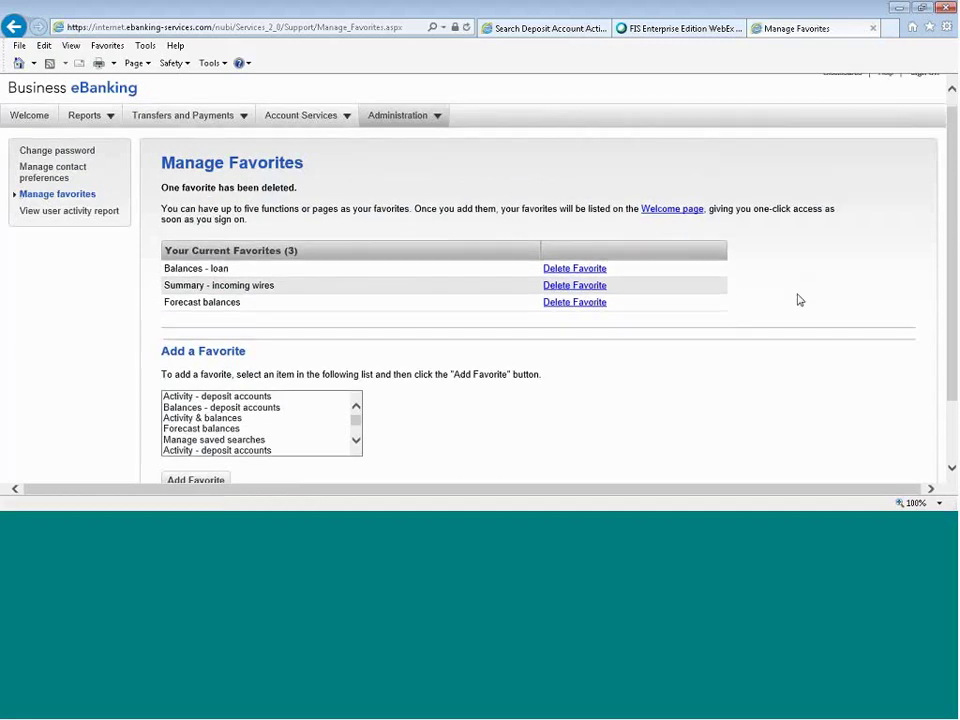
pyautogui.scroll(-2, 799, 300)
pyautogui.click(259, 321)
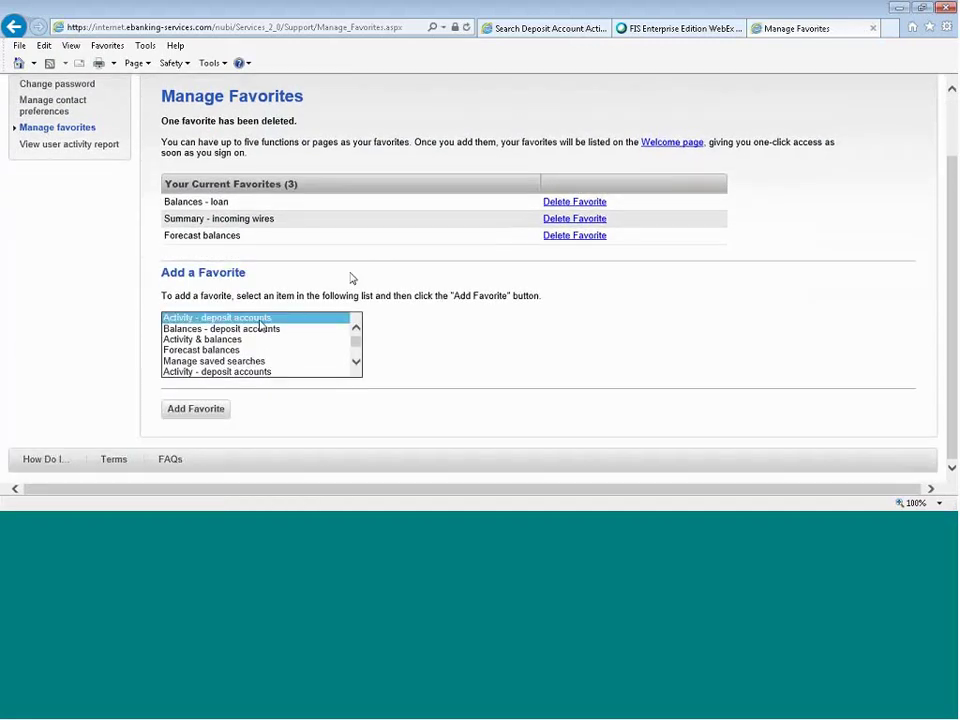
pyautogui.click(212, 410)
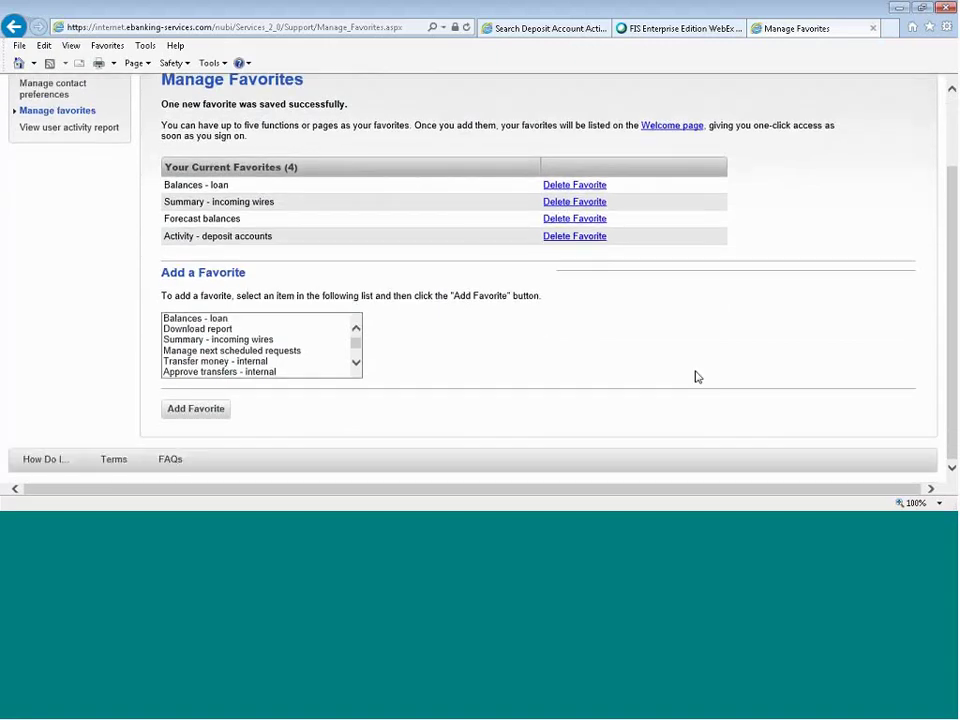
pyautogui.scroll(2, 685, 370)
pyautogui.click(18, 131)
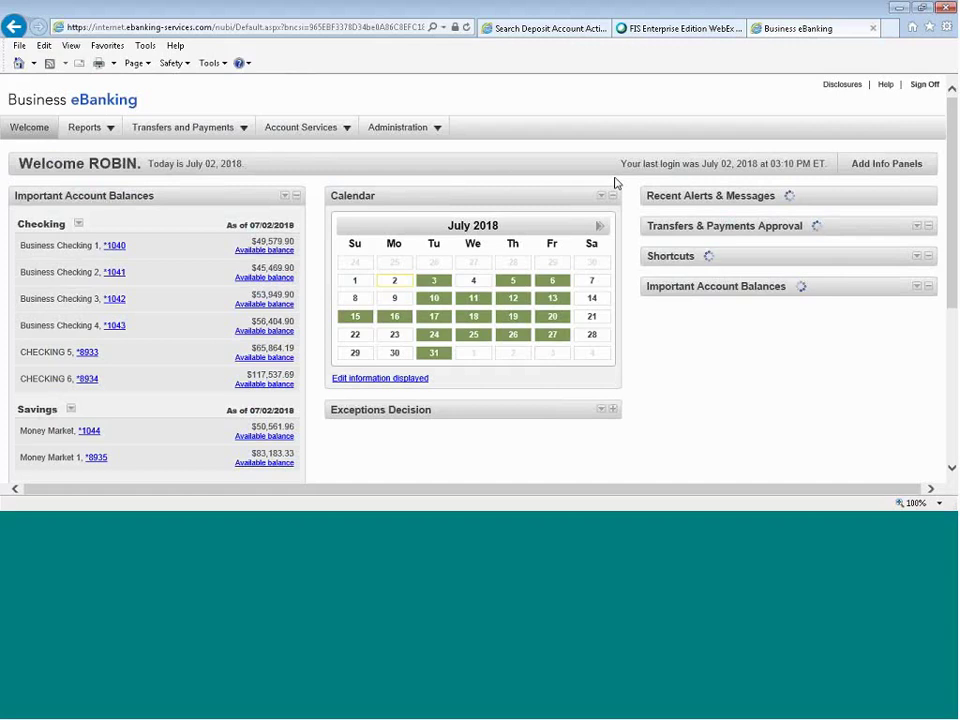
# Open the Activity - deposit accounts favorite from the Welcome page's Shortcuts panel.
pyautogui.scroll(-3, 816, 250)
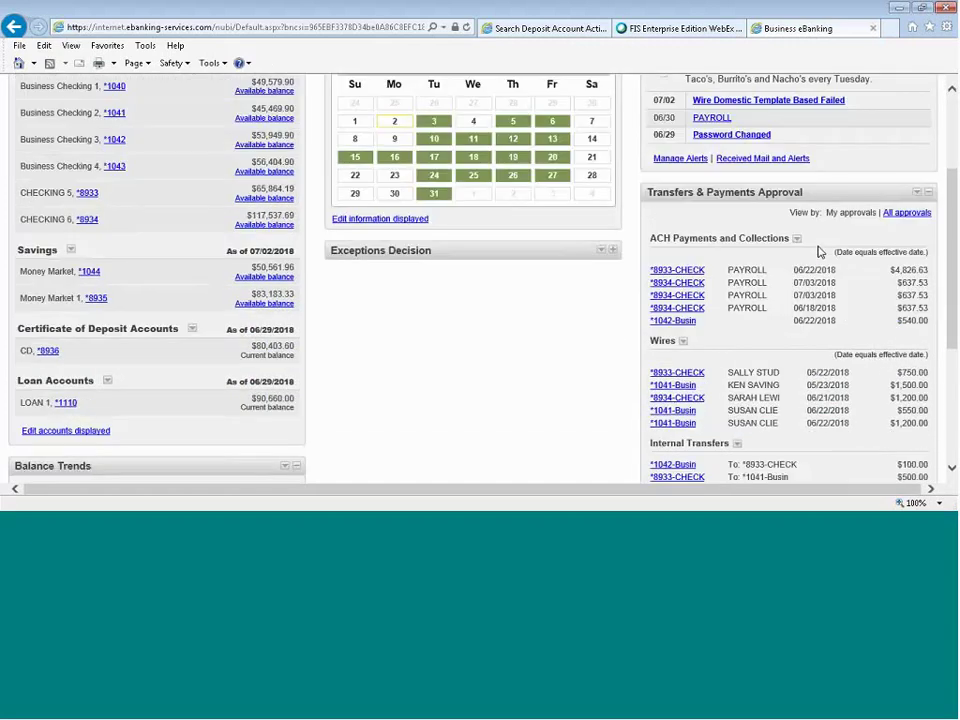
pyautogui.scroll(-5, 816, 250)
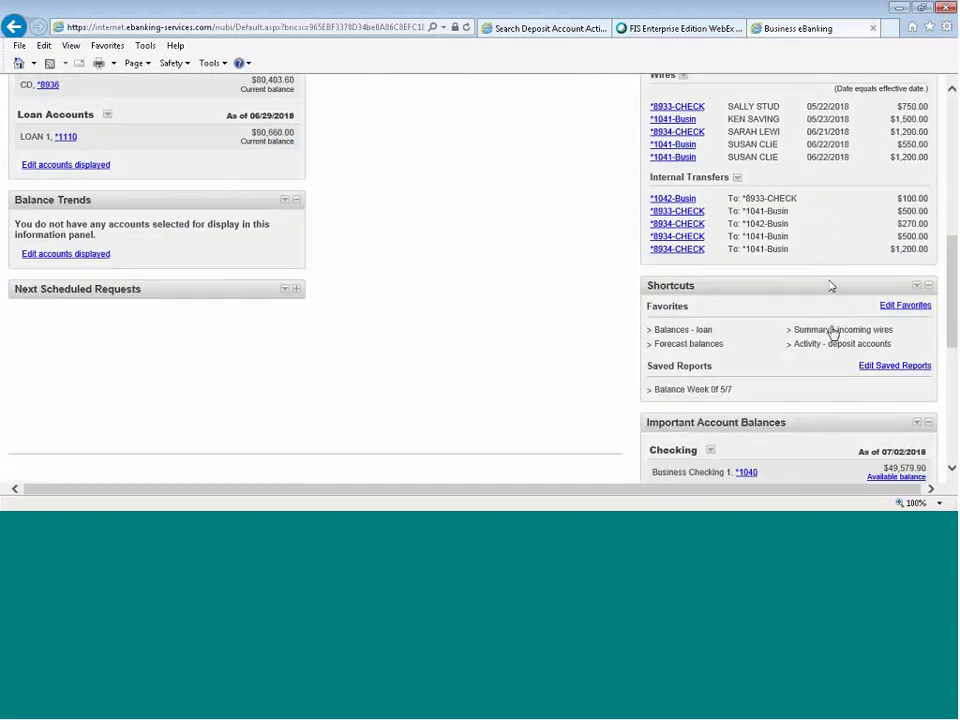
pyautogui.click(835, 344)
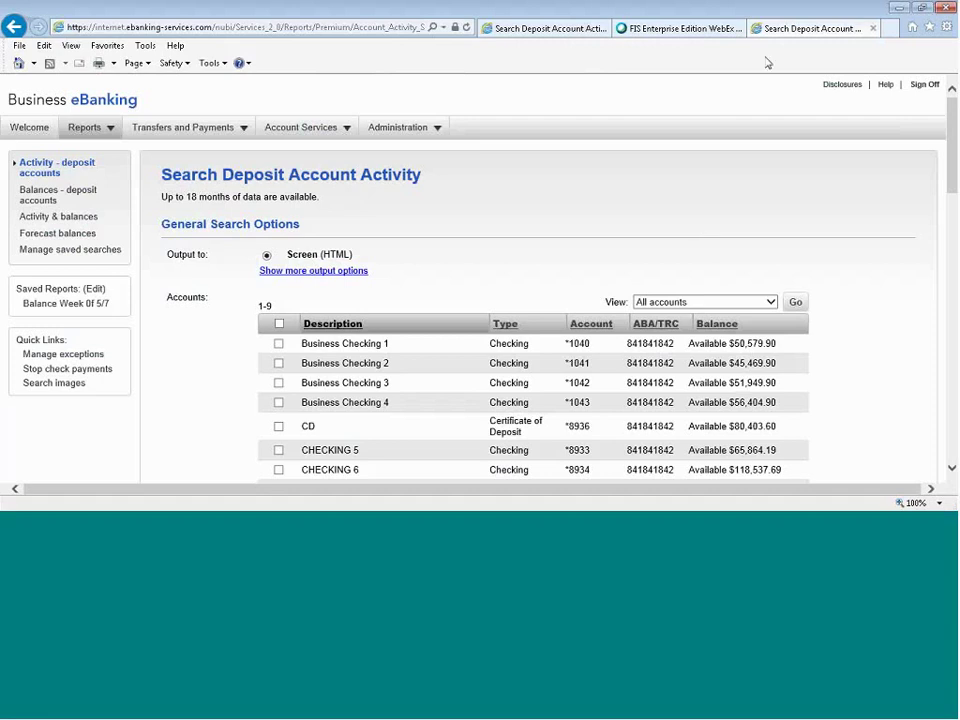
# From the first activity tab, reopen Activity – deposit accounts for the PRESTIGE accounts and check the transaction codes.
pyautogui.click(537, 30)
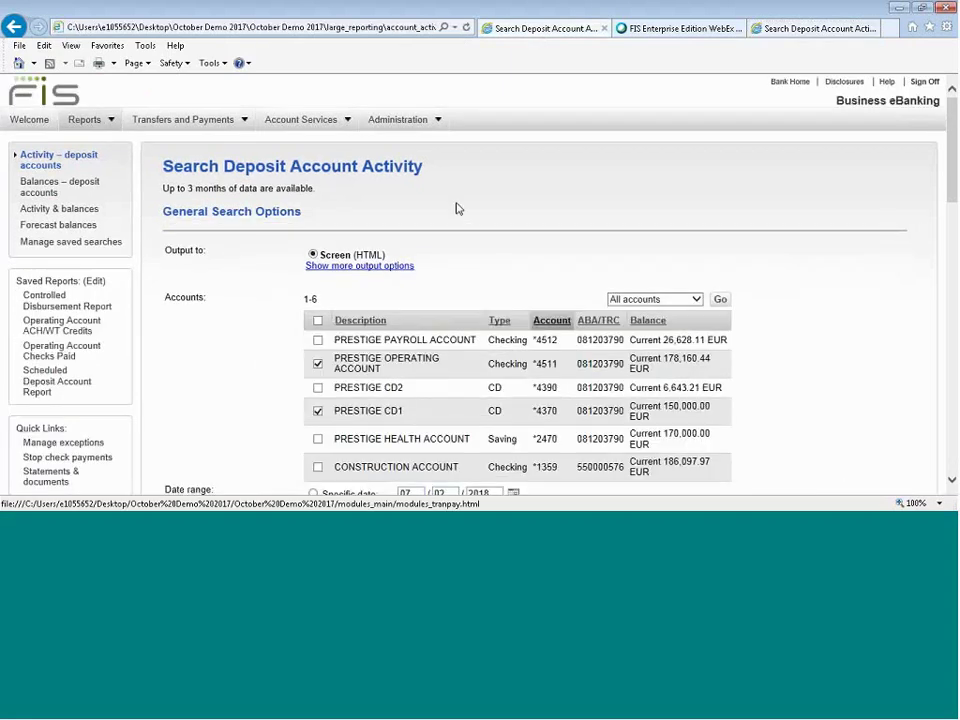
pyautogui.click(108, 122)
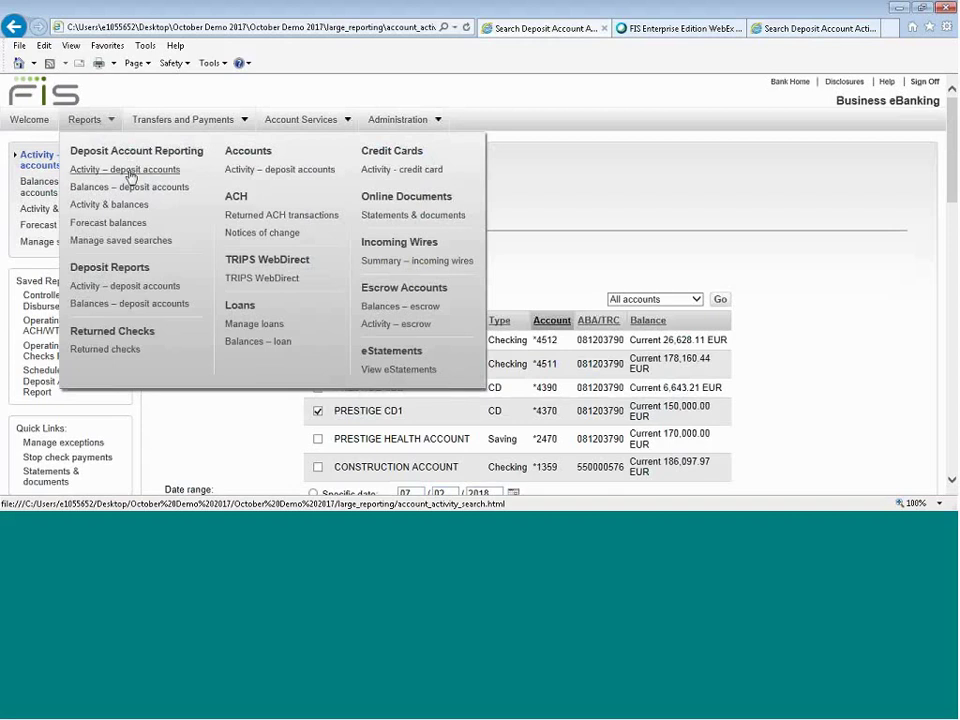
pyautogui.click(129, 172)
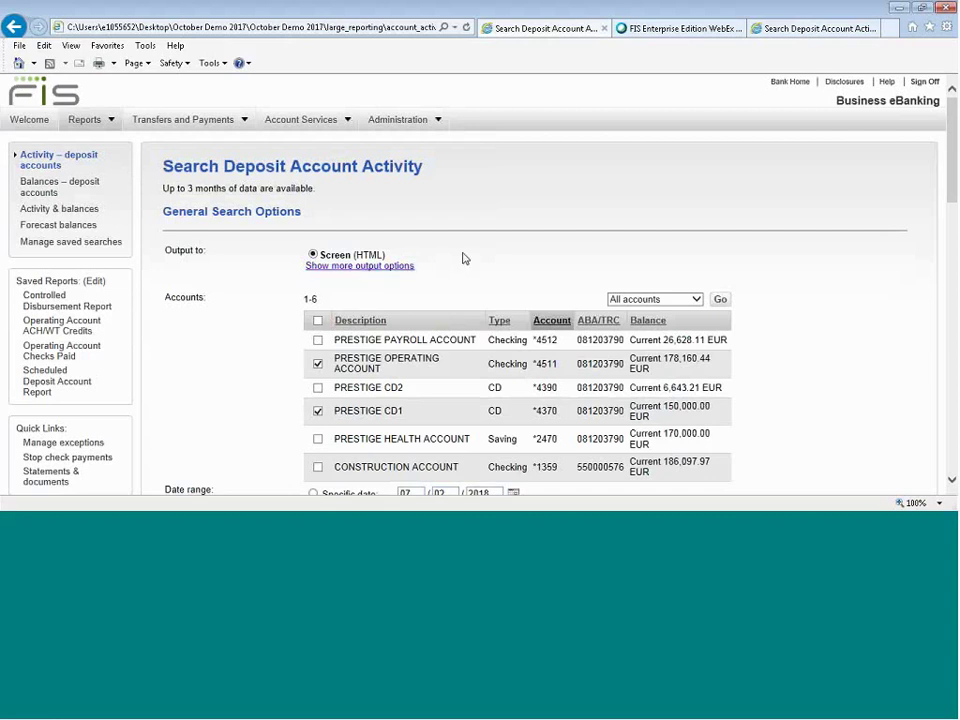
pyautogui.scroll(-3, 463, 258)
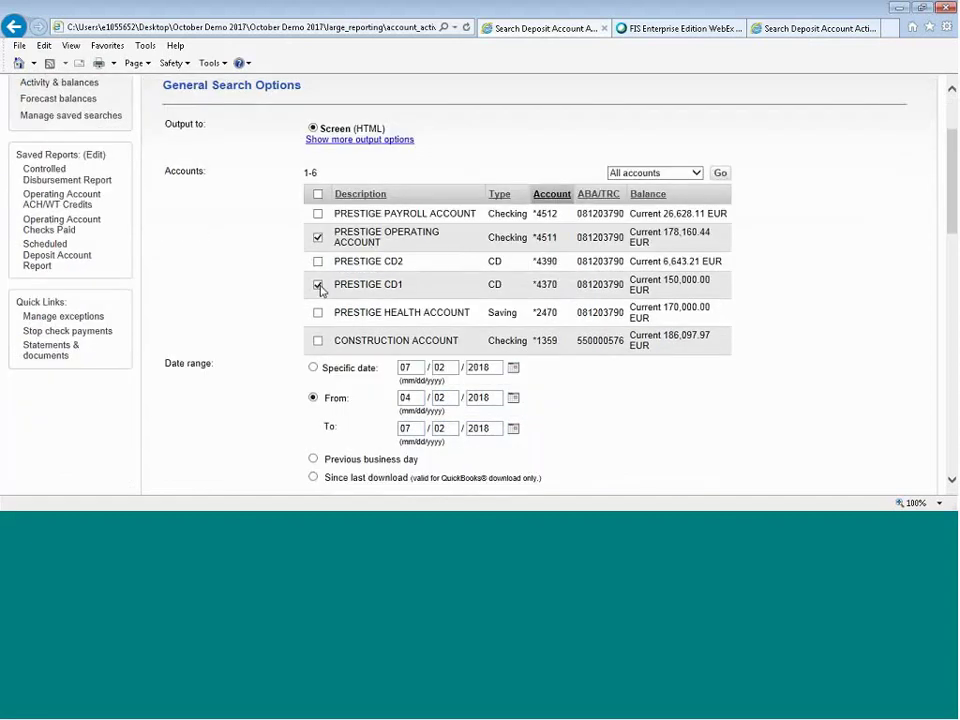
pyautogui.click(696, 175)
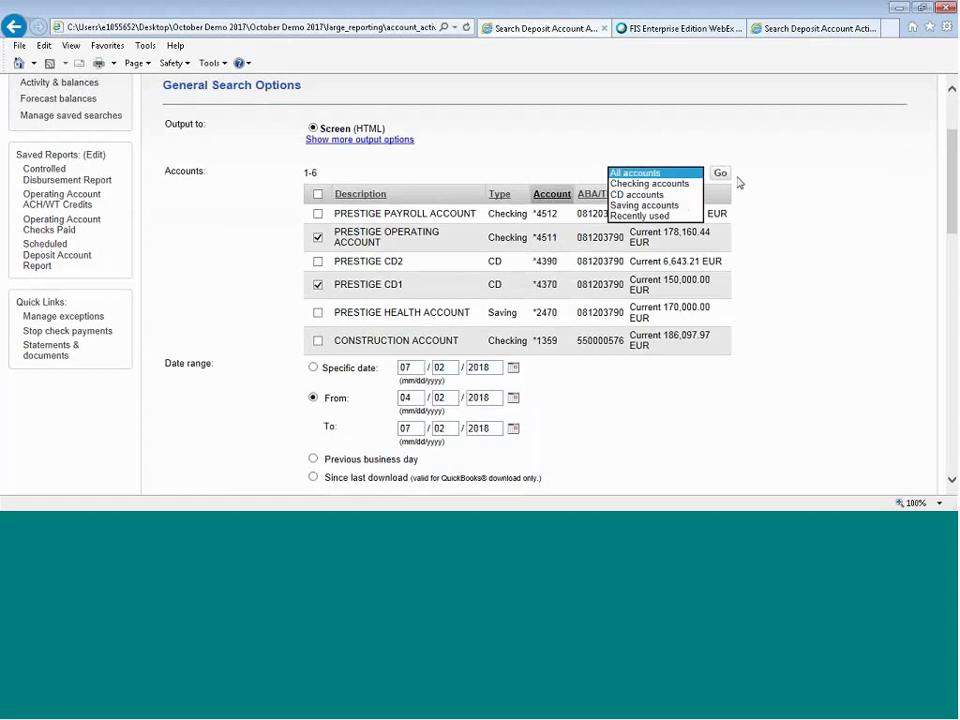
pyautogui.scroll(-2, 828, 262)
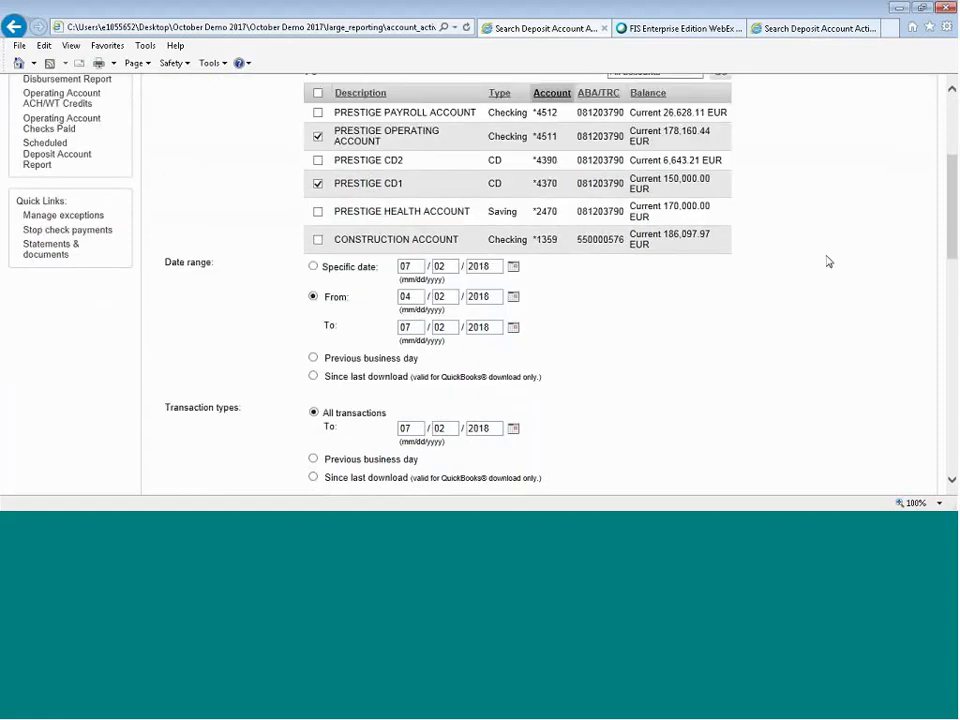
pyautogui.scroll(-2, 828, 262)
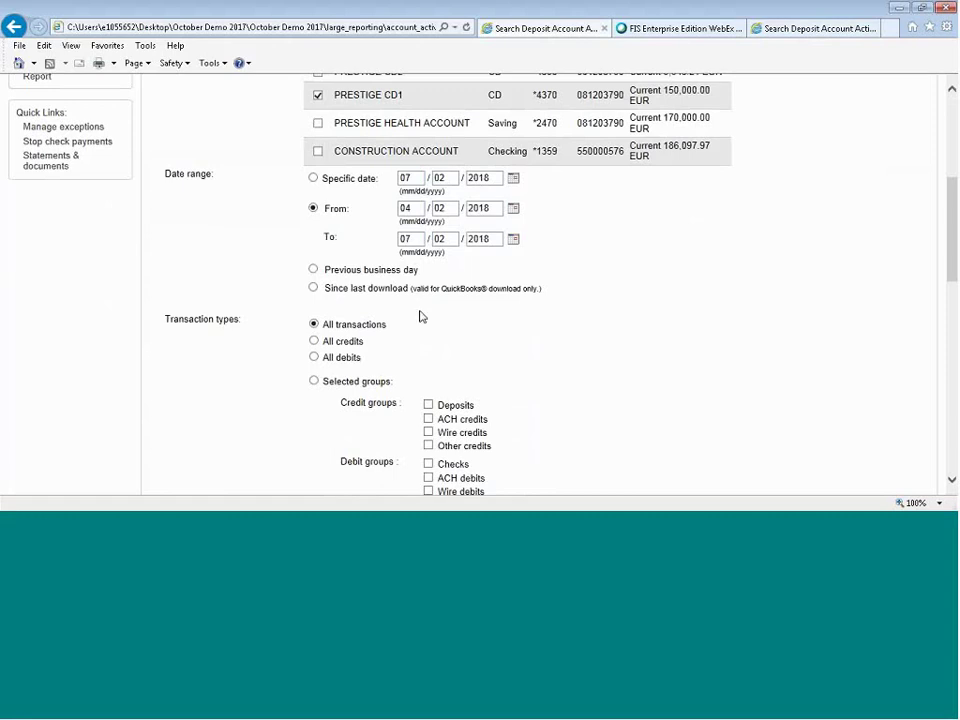
pyautogui.scroll(-3, 420, 316)
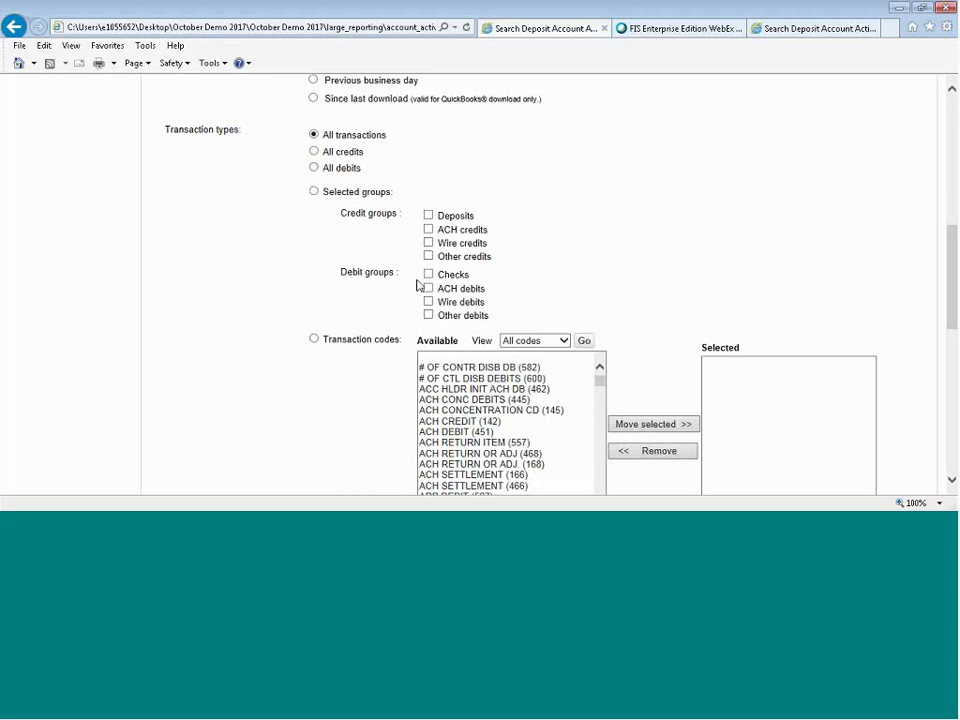
pyautogui.scroll(-3, 292, 298)
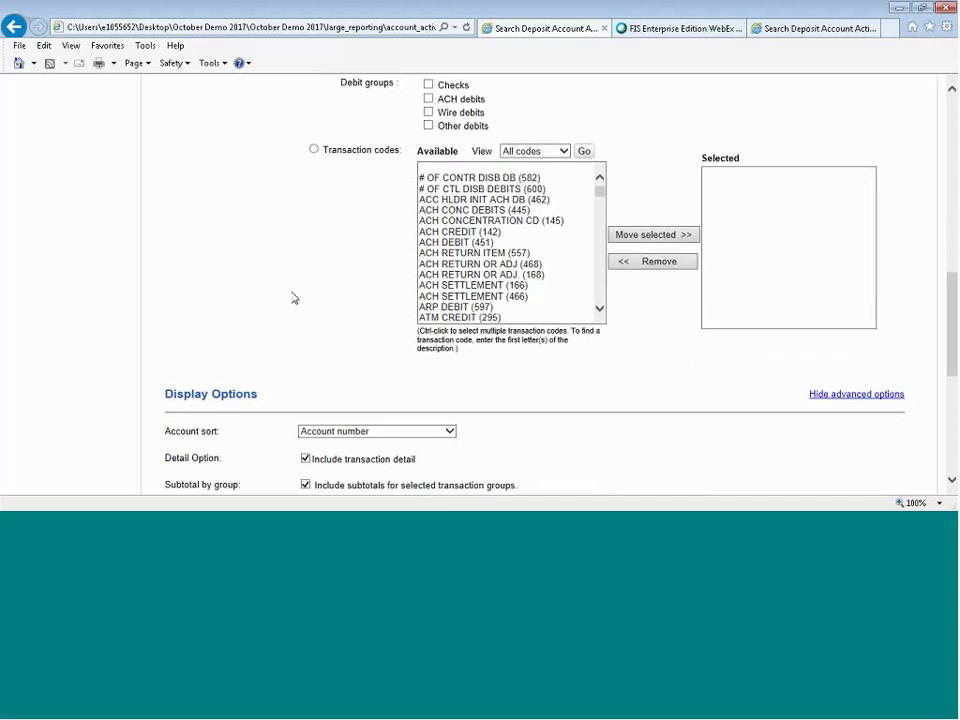
# Move codes 462, 445, 451 and 166 from Available into the selected transaction codes.
pyautogui.click(455, 201)
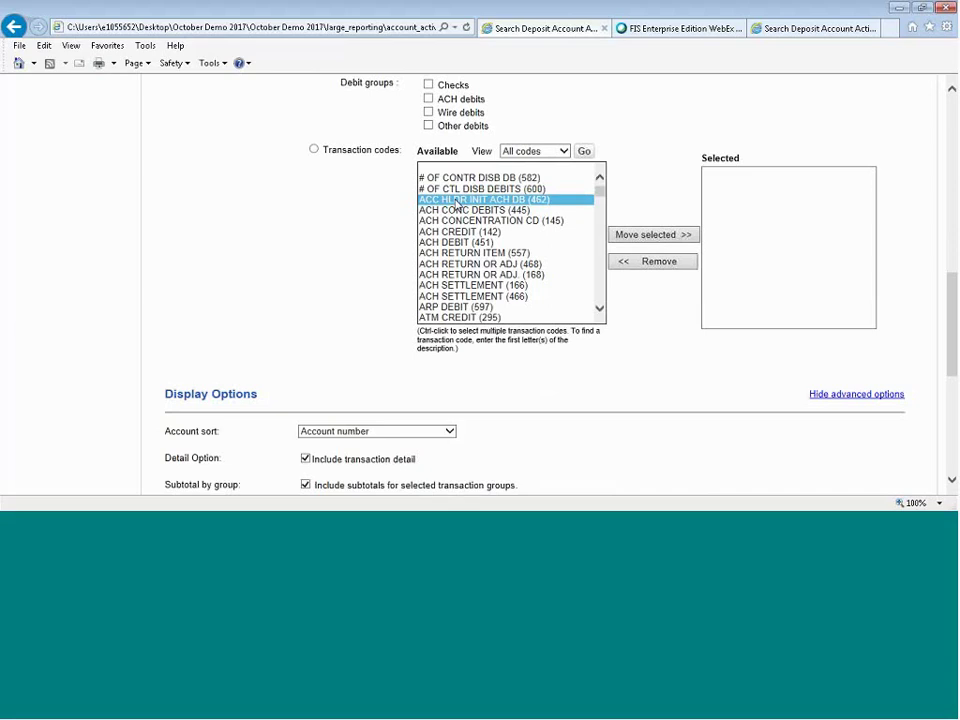
pyautogui.click(648, 237)
pyautogui.click(517, 202)
pyautogui.keyDown('ctrl'); pyautogui.click(465, 232); pyautogui.keyUp('ctrl')
pyautogui.keyDown('ctrl'); pyautogui.click(470, 275); pyautogui.keyUp('ctrl')
pyautogui.click(647, 237)
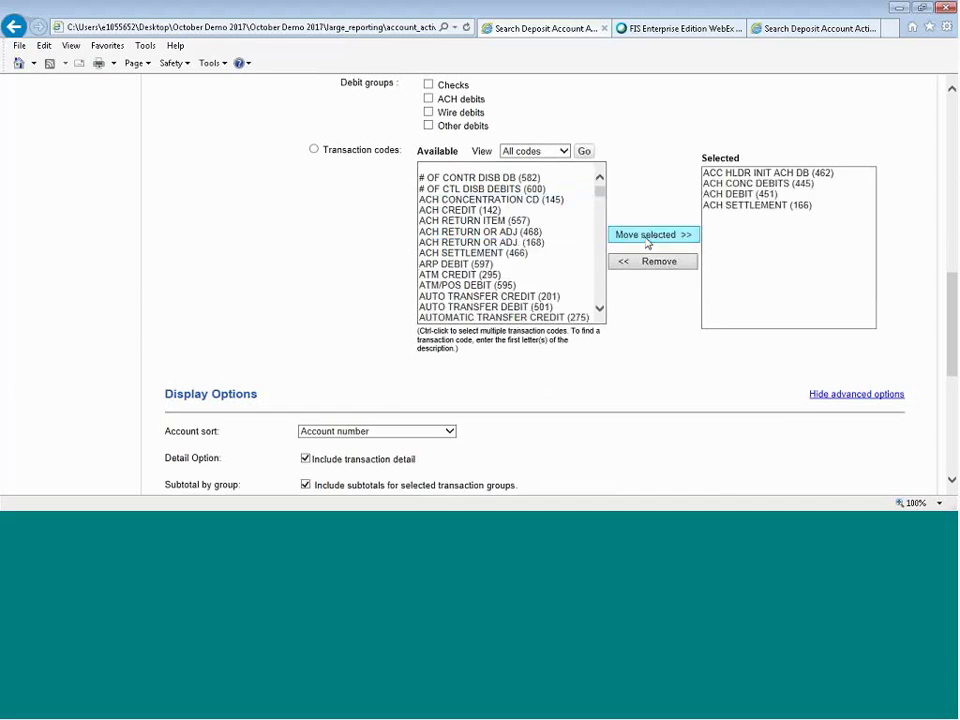
# Set the report to include All transactions.
pyautogui.scroll(5, 328, 291)
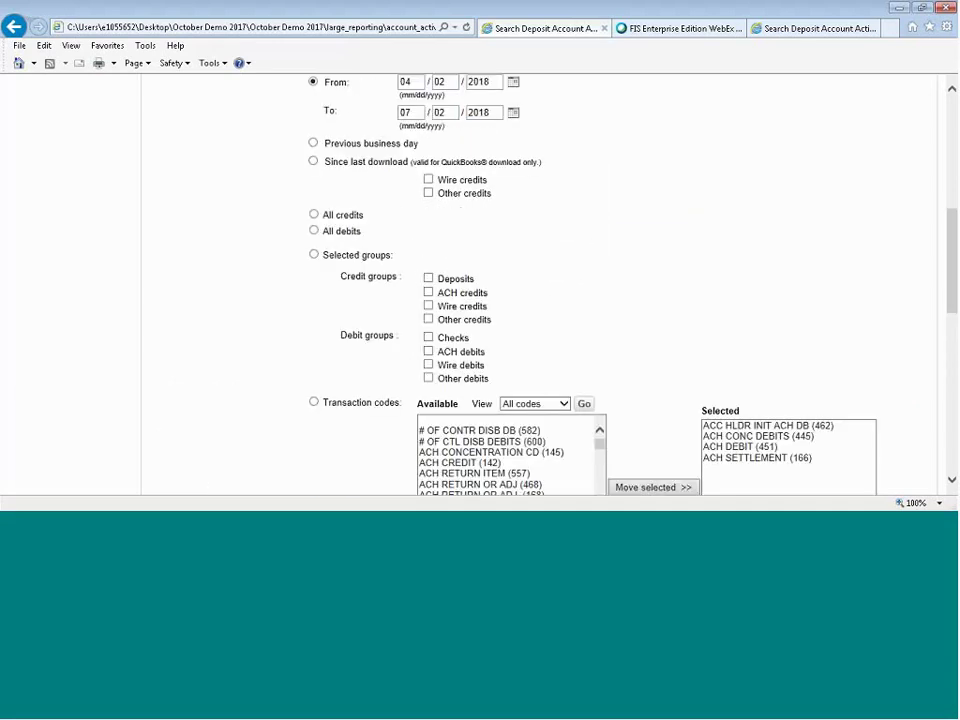
pyautogui.click(313, 199)
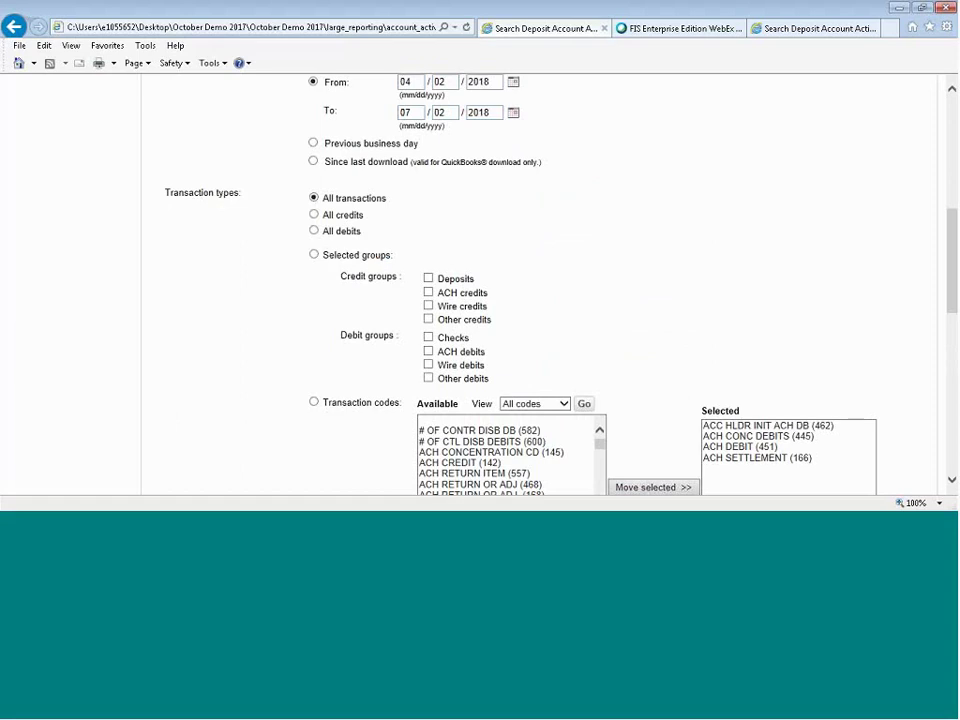
pyautogui.scroll(-8, 241, 275)
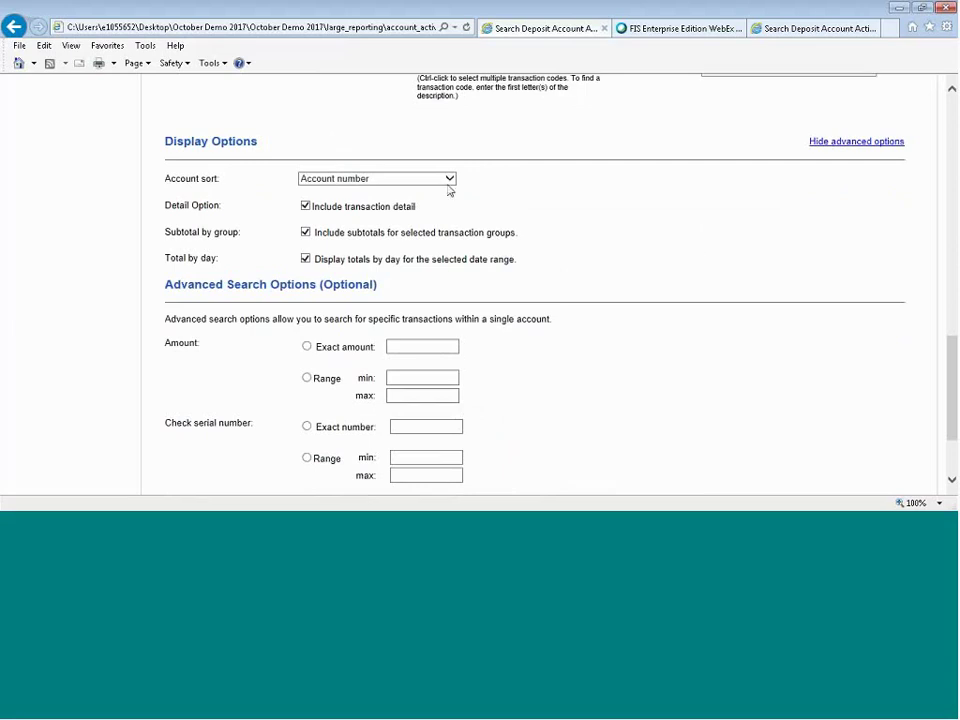
# Keep sorting by account number and generate the PRESTIGE deposit activity report for 04/02/2018–07/02/2018.
pyautogui.click(449, 180)
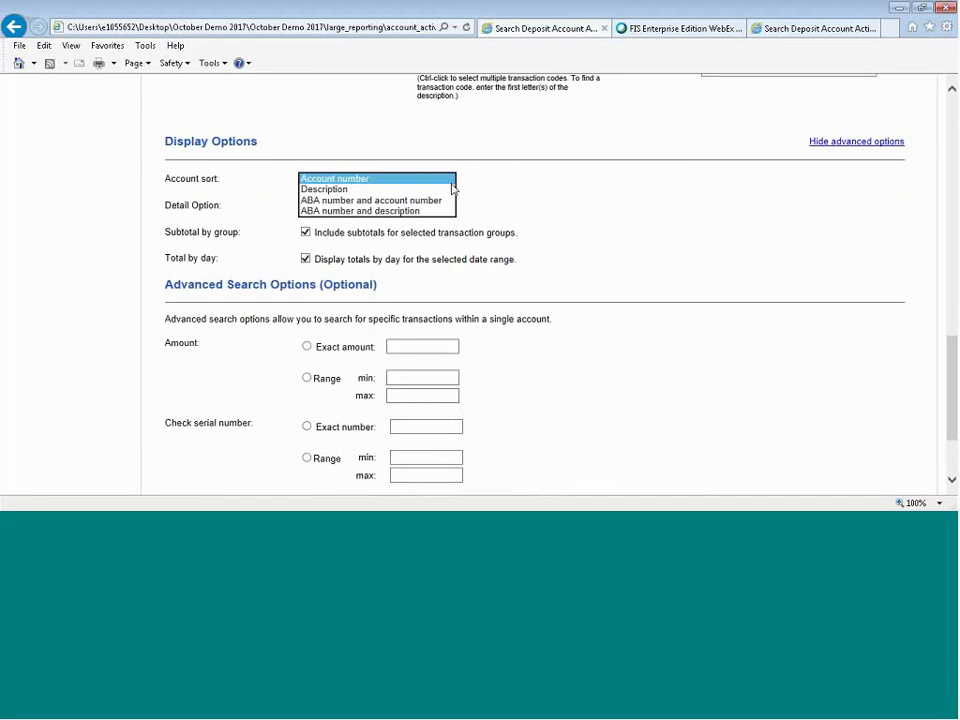
pyautogui.click(535, 202)
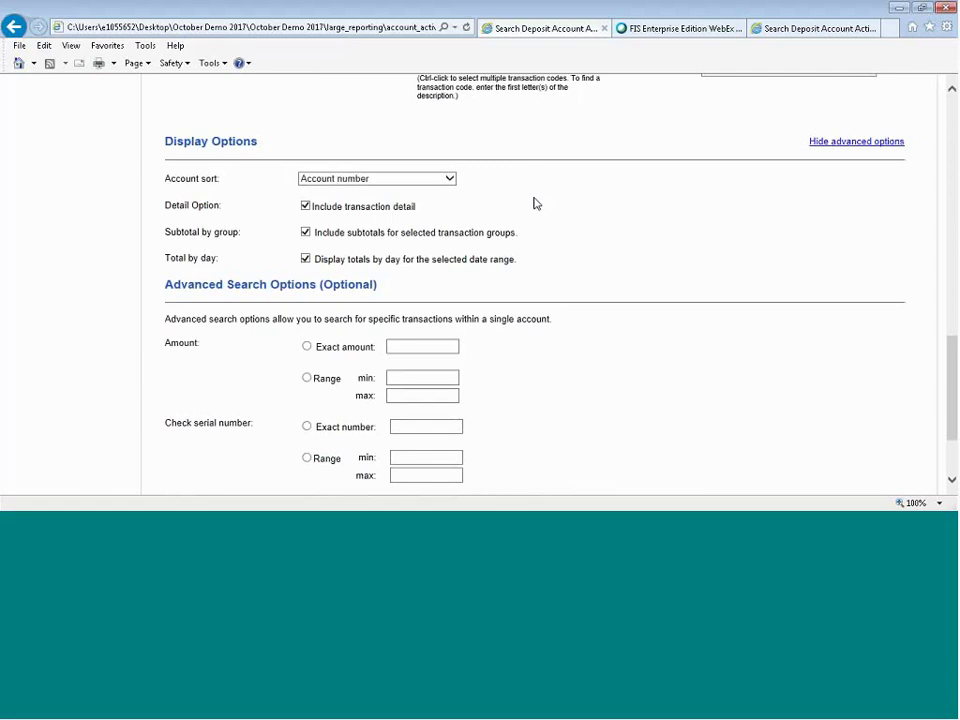
pyautogui.scroll(-2, 550, 231)
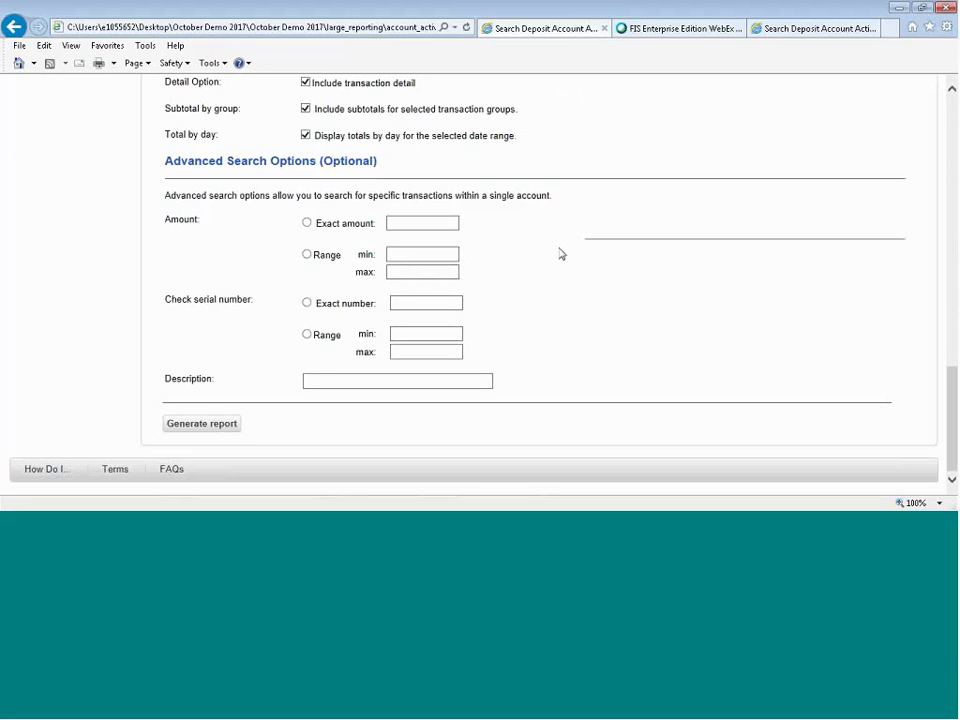
pyautogui.click(205, 426)
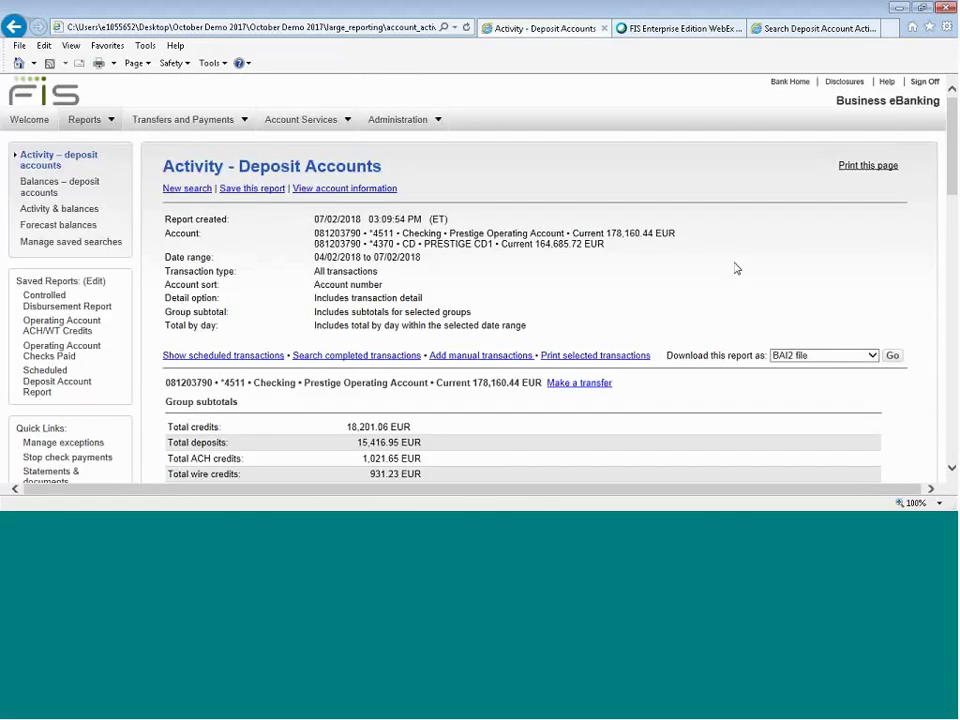
pyautogui.scroll(-3, 735, 268)
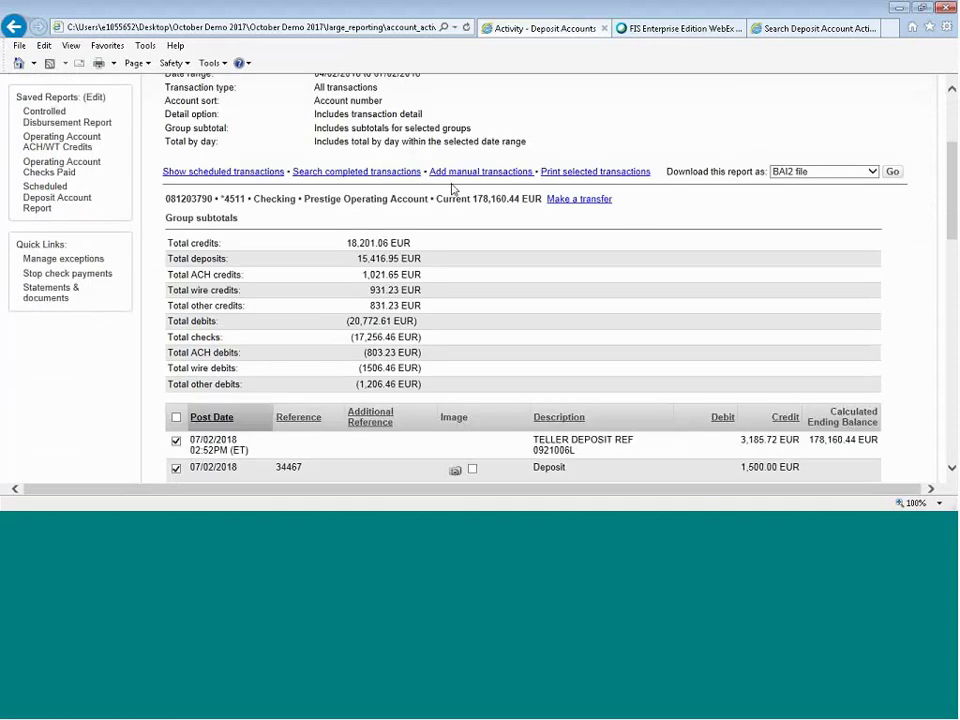
pyautogui.scroll(-2, 506, 214)
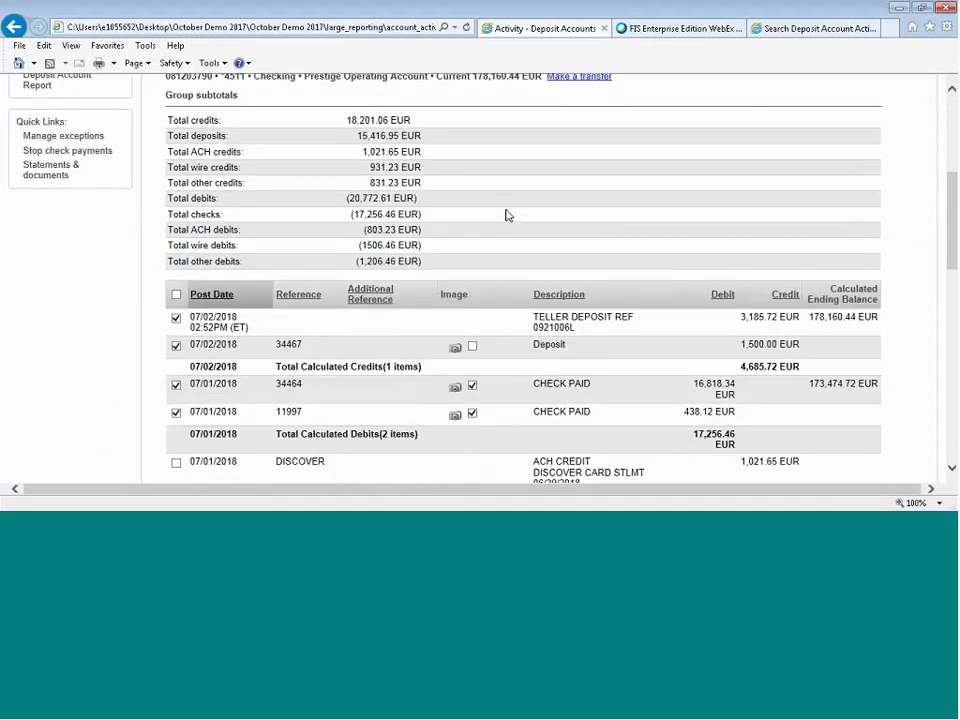
pyautogui.scroll(-3, 506, 214)
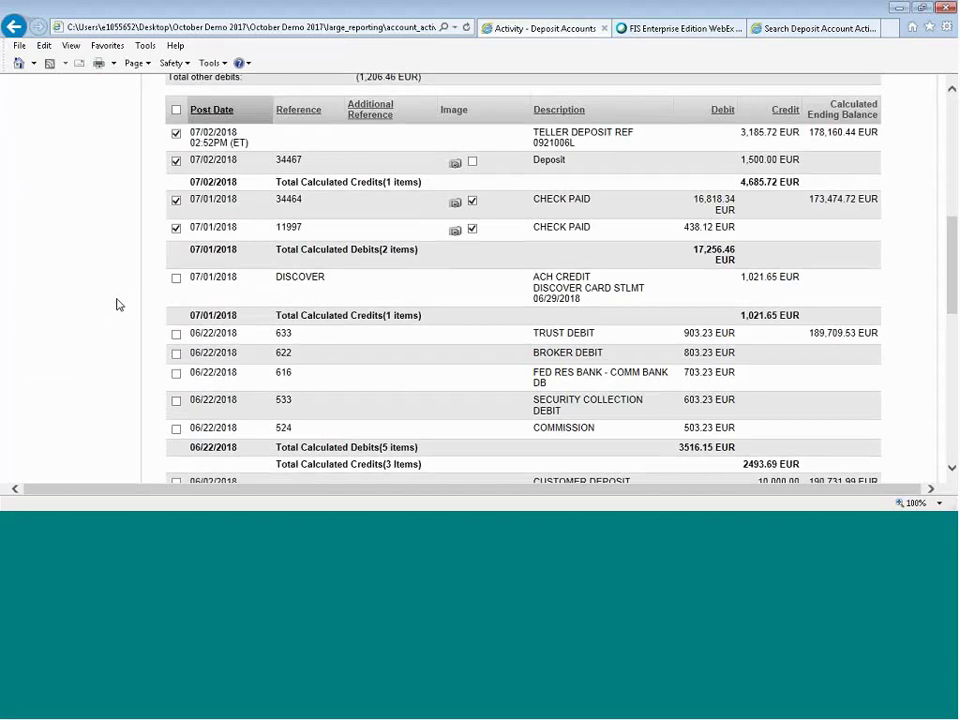
# View the front and back of the $438.12 check image, then close it.
pyautogui.click(455, 230)
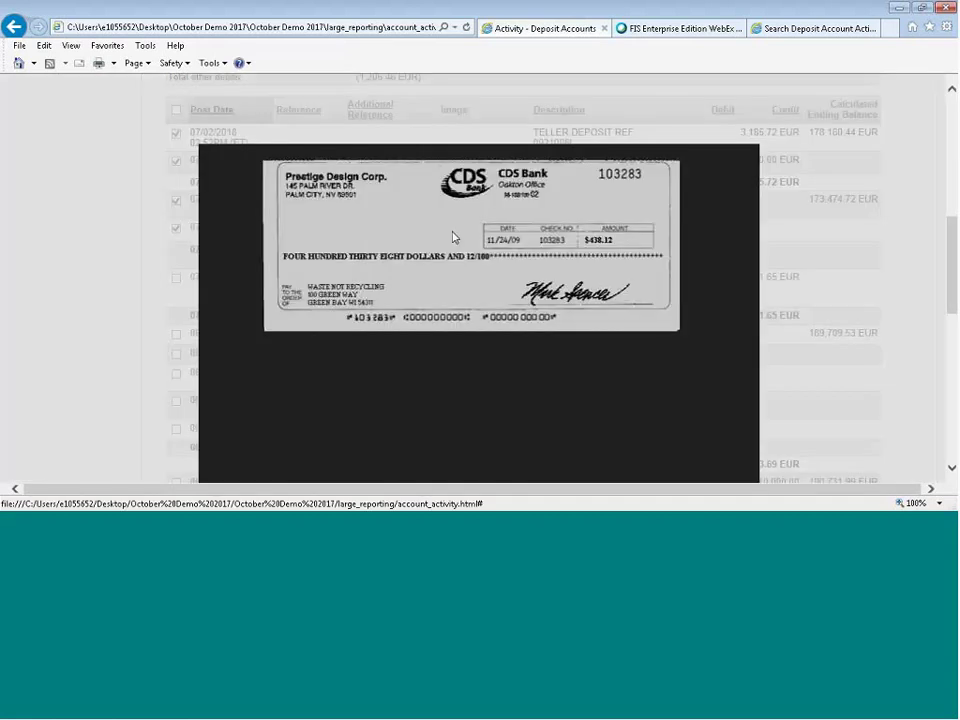
pyautogui.scroll(-1, 589, 268)
pyautogui.scroll(-1, 674, 298)
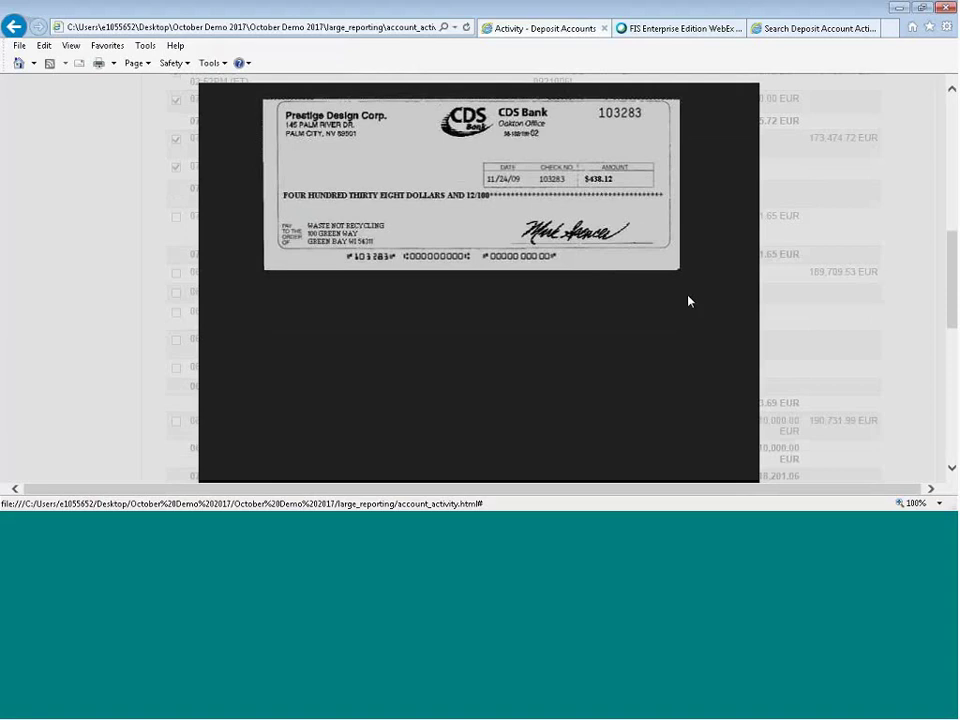
pyautogui.scroll(-3, 688, 300)
pyautogui.scroll(-1, 688, 300)
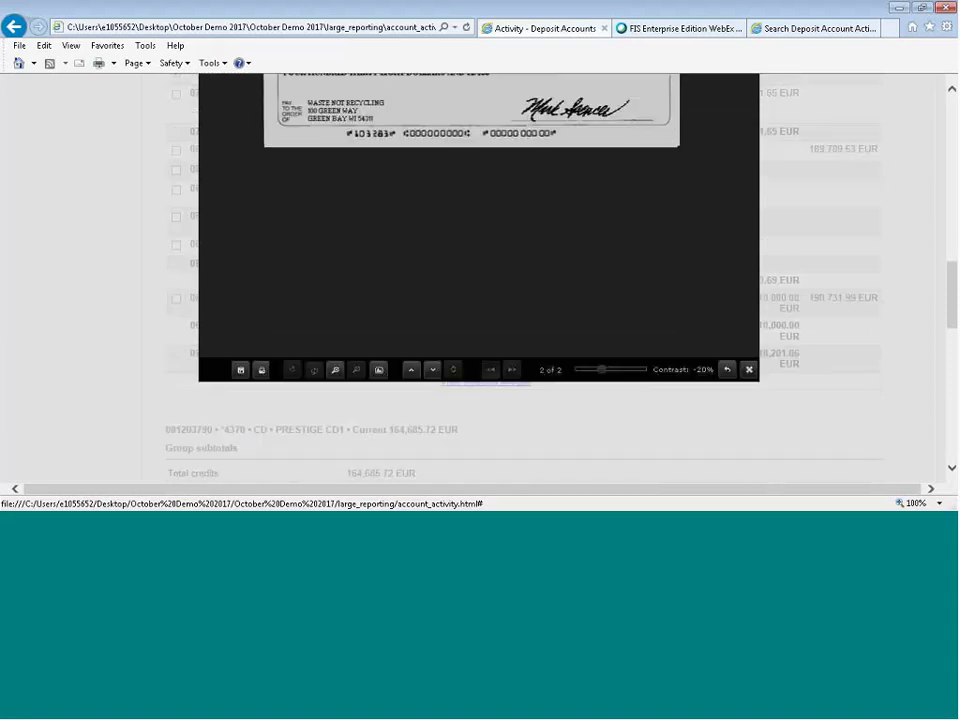
pyautogui.click(431, 377)
pyautogui.scroll(2, 547, 328)
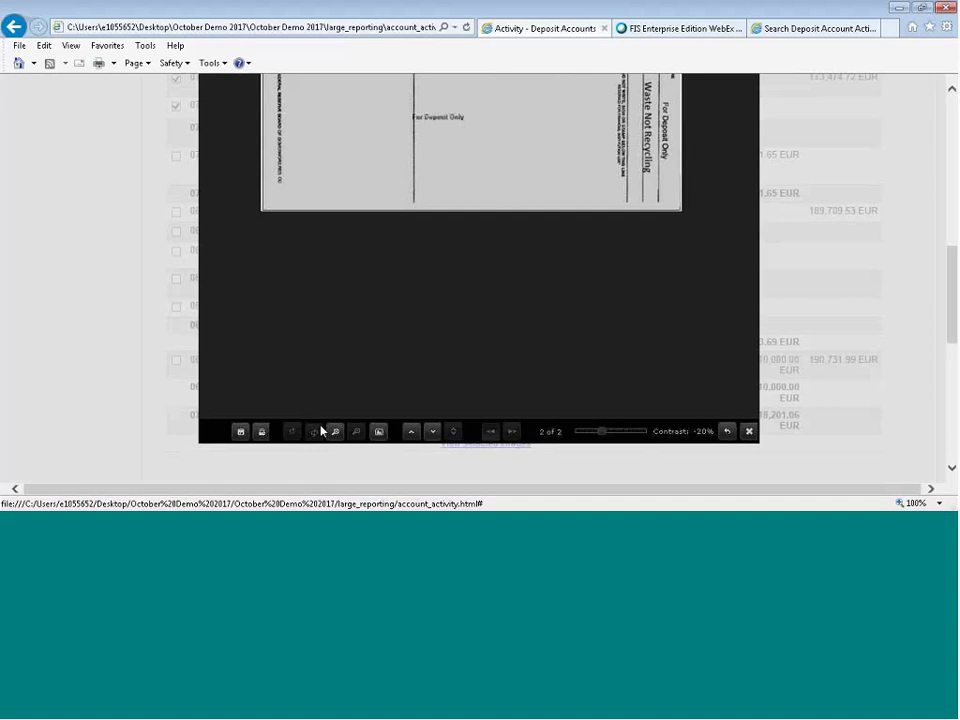
pyautogui.scroll(4, 563, 354)
pyautogui.scroll(-4, 563, 354)
pyautogui.click(749, 432)
# Open the ticket and item images for the $1,500 deposit.
pyautogui.scroll(1, 562, 368)
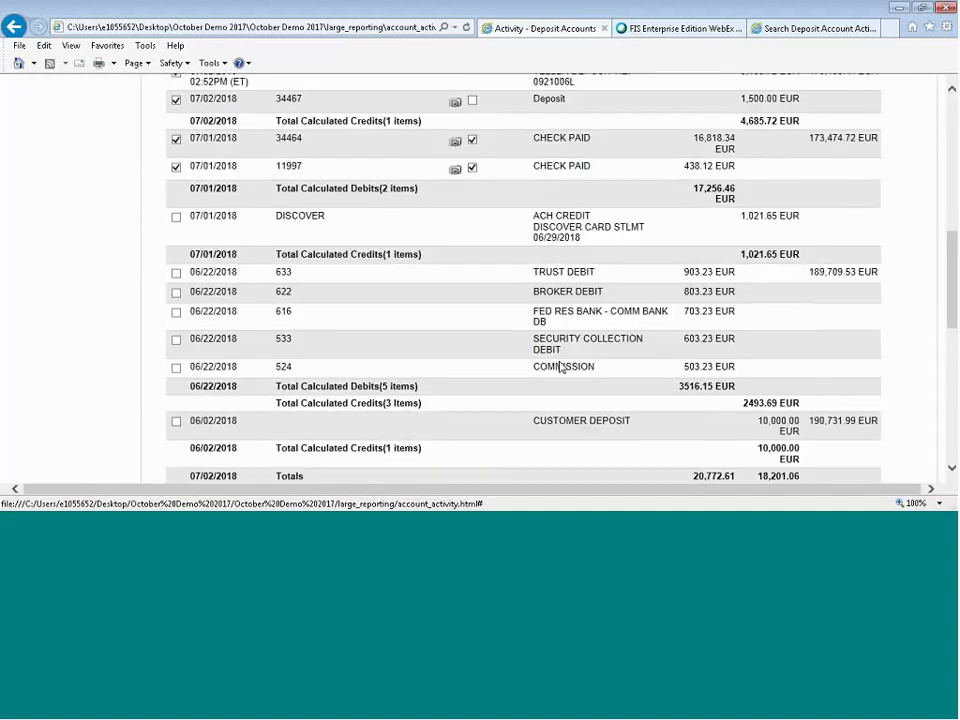
pyautogui.scroll(3, 561, 368)
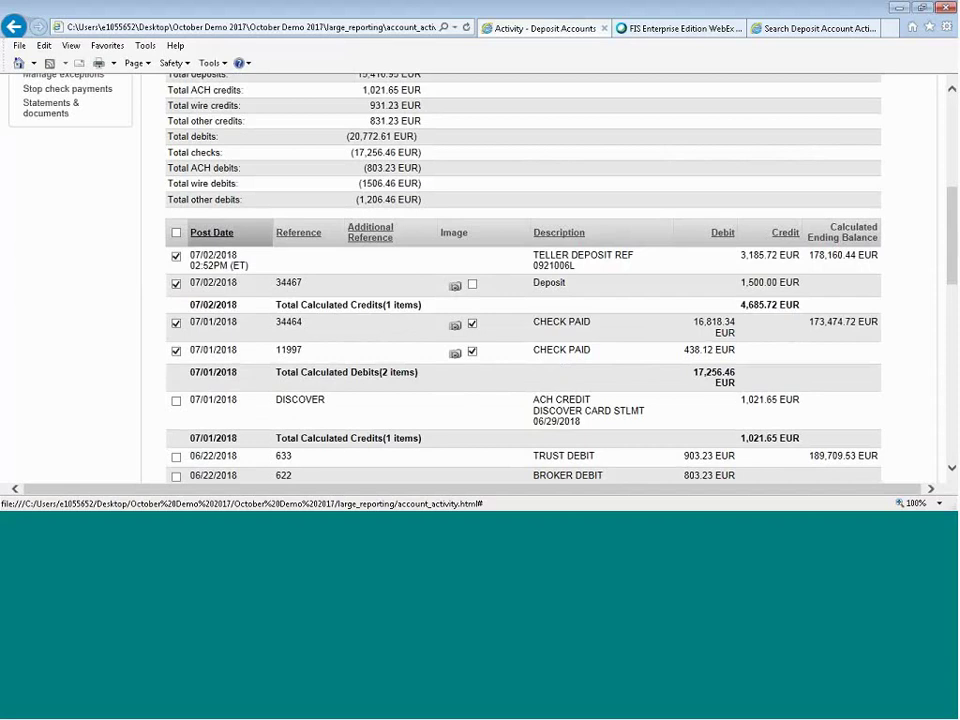
pyautogui.click(455, 285)
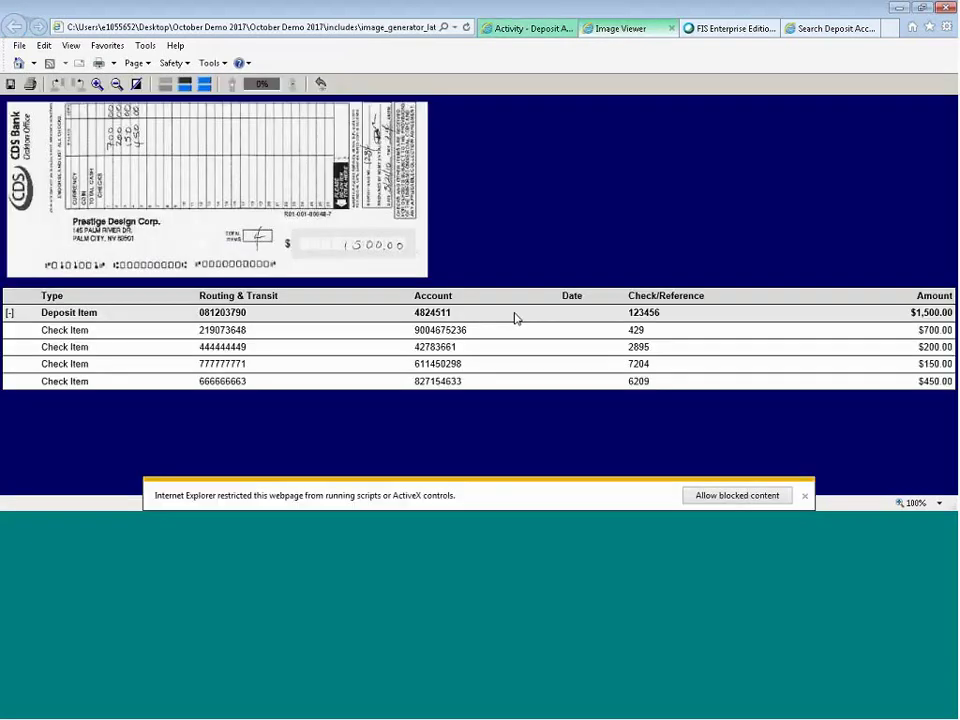
# Dismiss the blocked-content bar and display $700 check 429 front and back together.
pyautogui.click(710, 497)
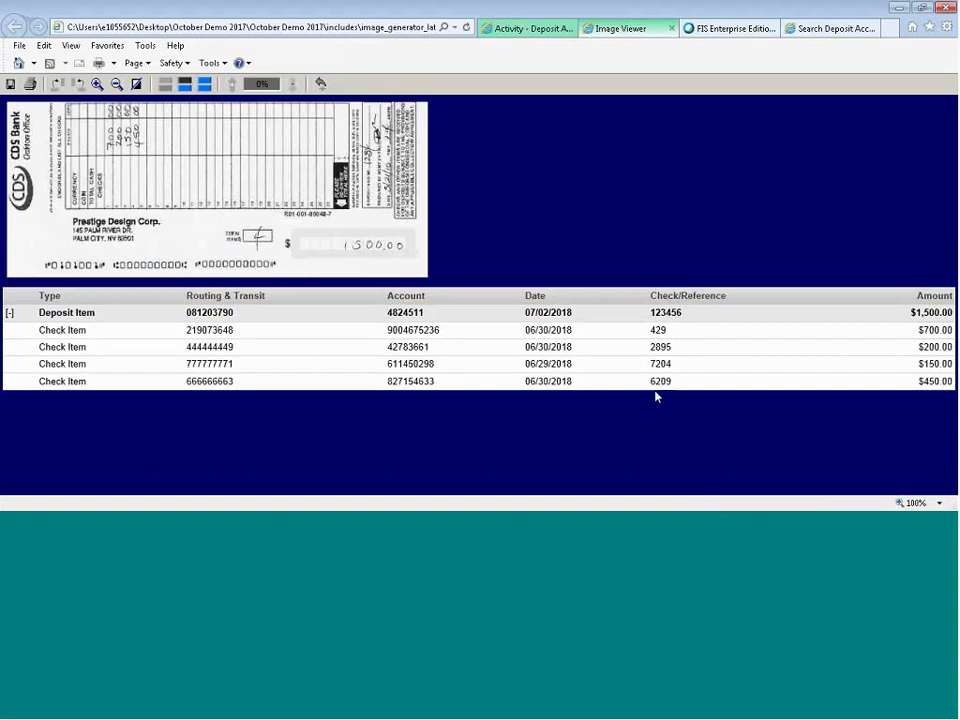
pyautogui.click(659, 334)
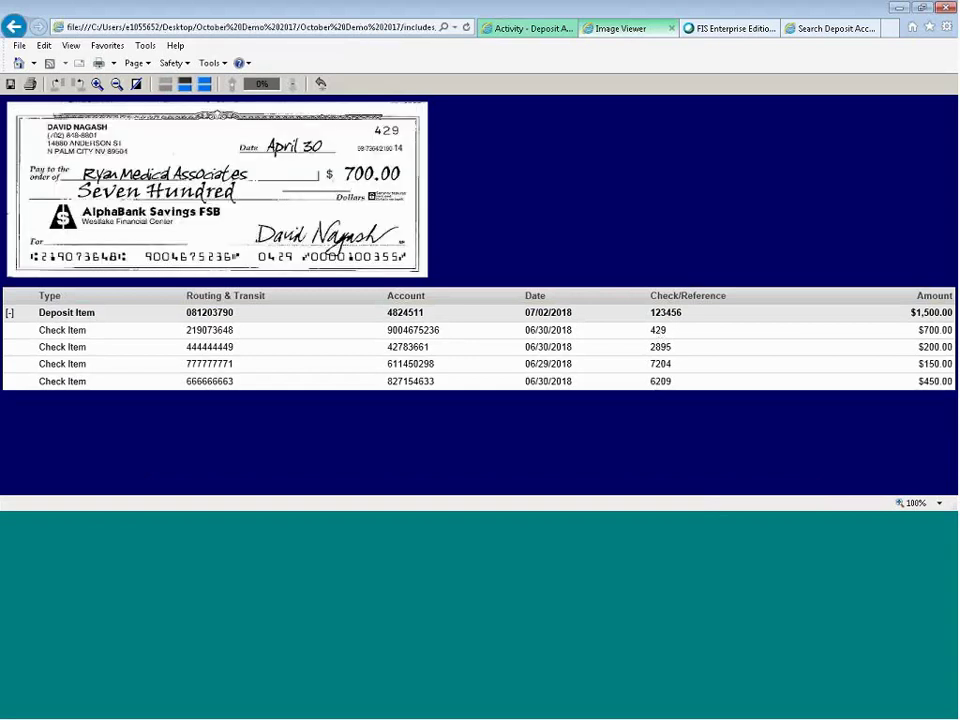
pyautogui.click(185, 85)
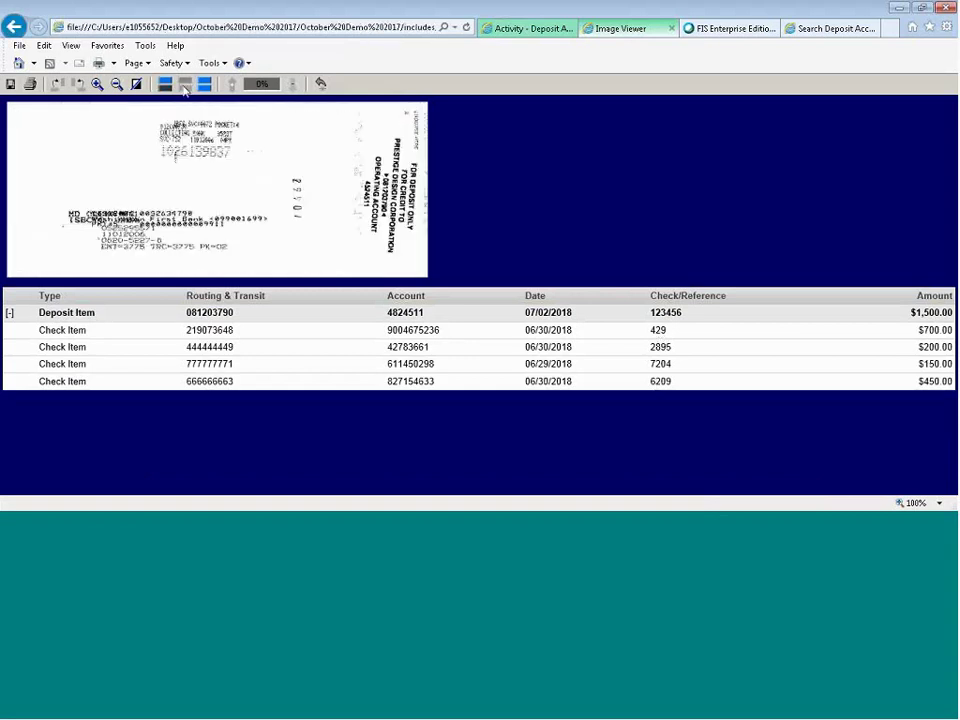
pyautogui.click(204, 85)
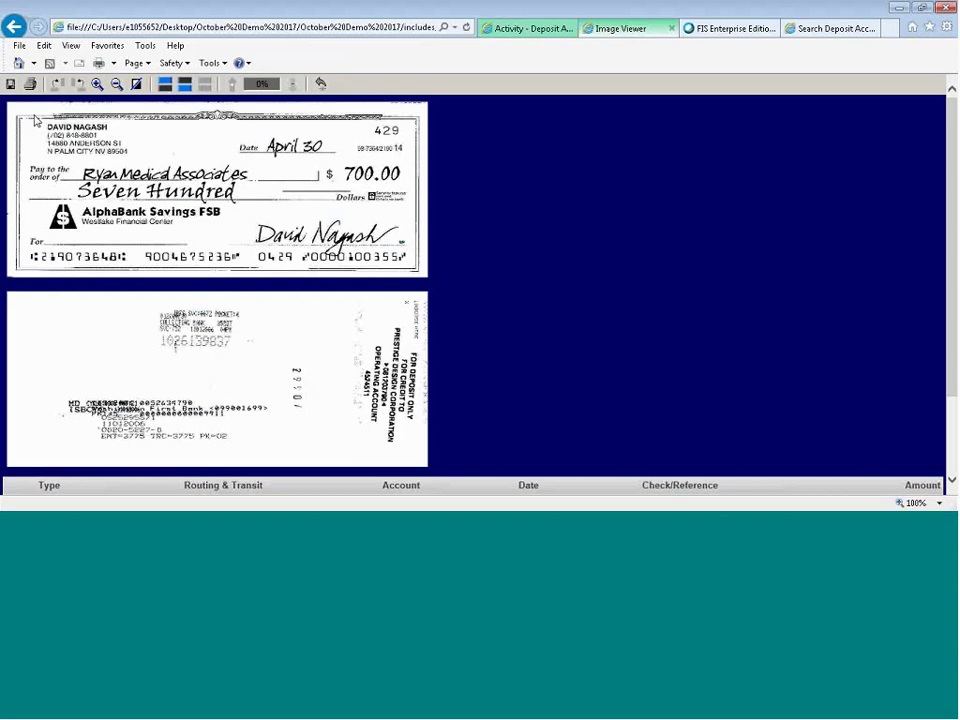
# Close the Image Viewer and open the Balances - deposit accounts search.
pyautogui.click(672, 29)
pyautogui.scroll(3, 603, 239)
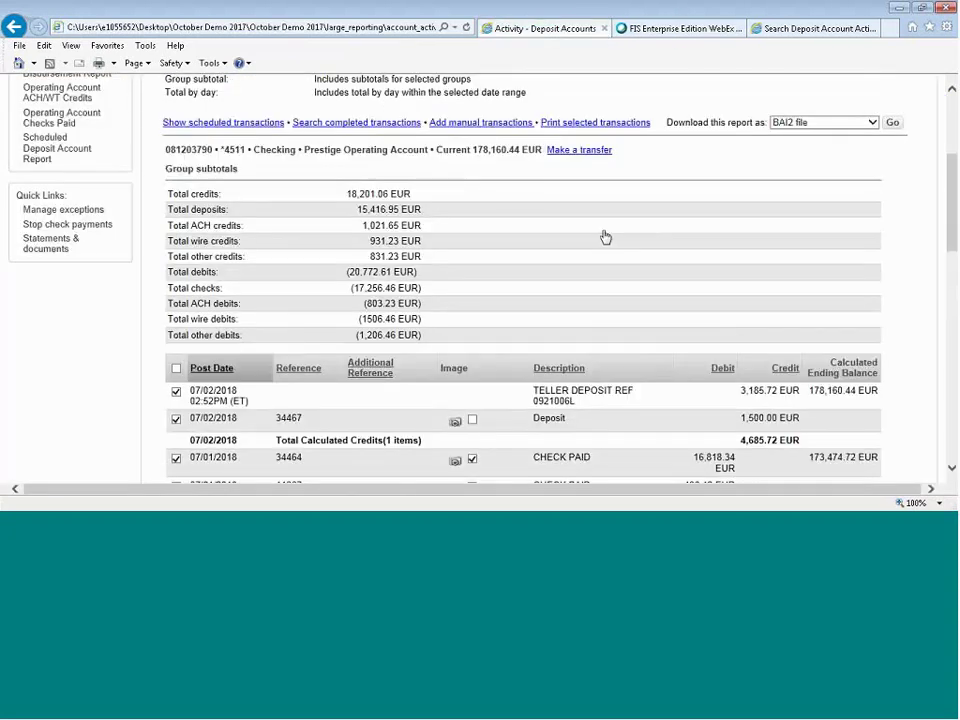
pyautogui.scroll(4, 605, 237)
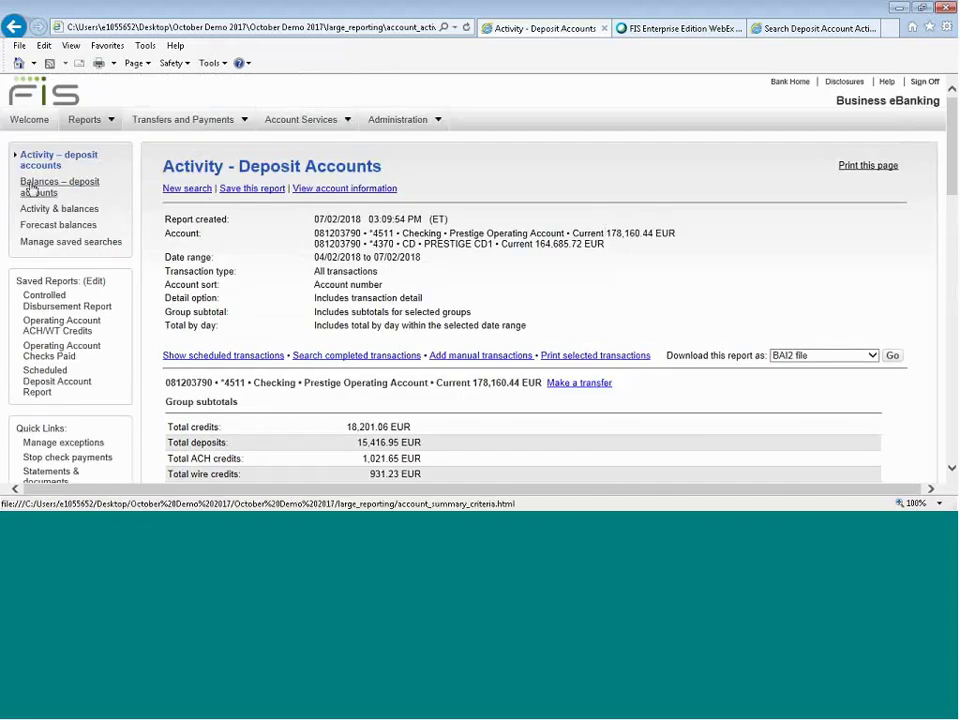
pyautogui.click(31, 189)
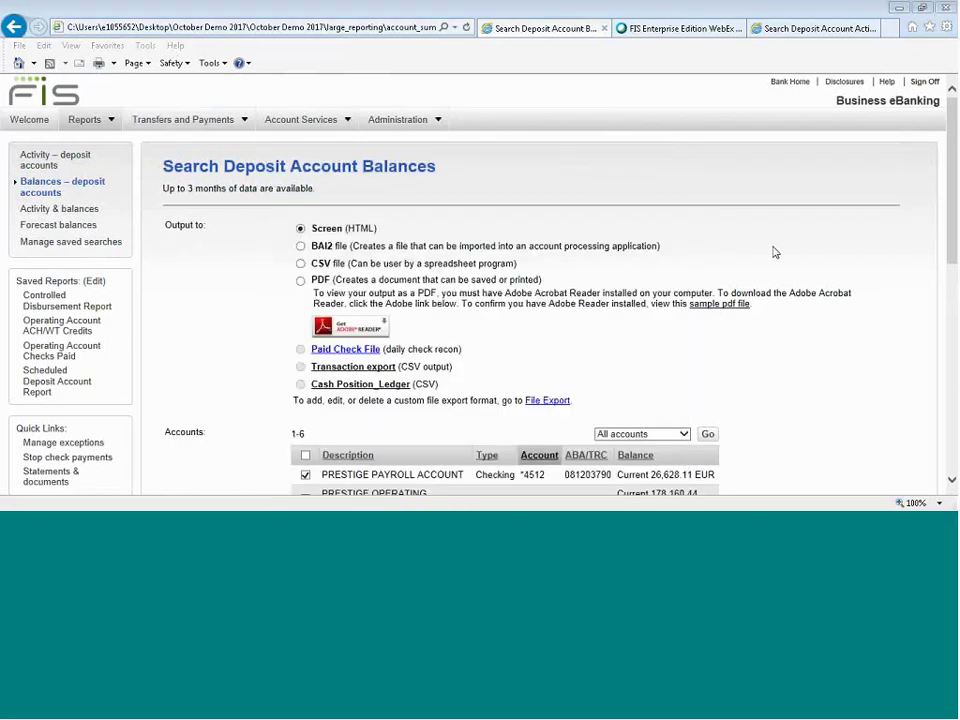
pyautogui.scroll(-4, 773, 252)
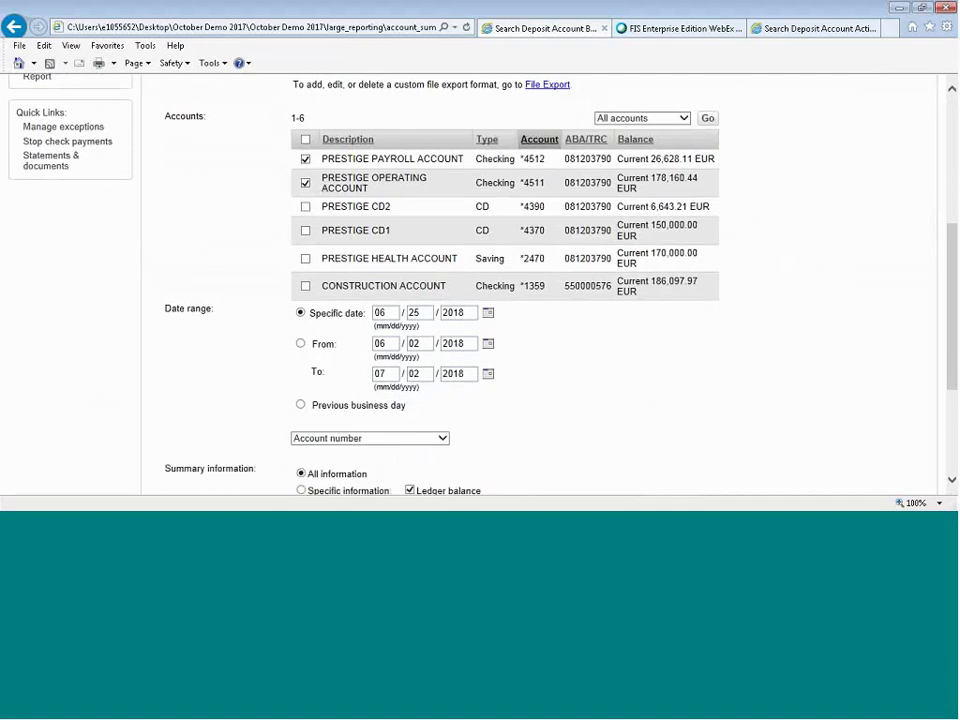
pyautogui.scroll(-1, 204, 236)
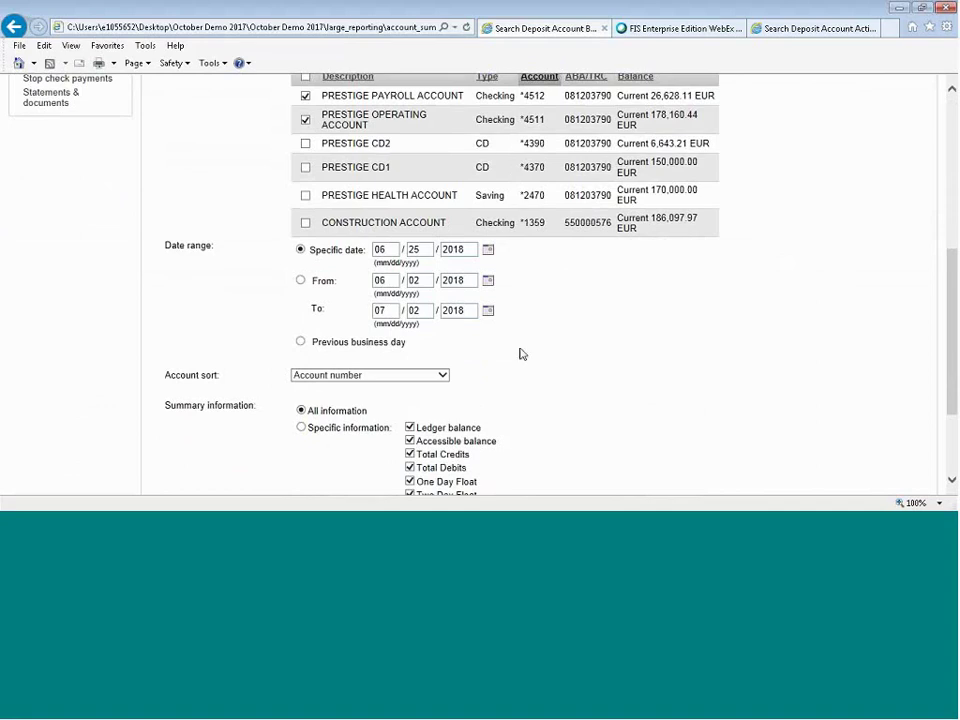
pyautogui.scroll(-1, 521, 354)
pyautogui.scroll(-3, 521, 354)
# Keep Account number sort and all summary balances, then generate the 06/25/2018 balances report.
pyautogui.click(443, 249)
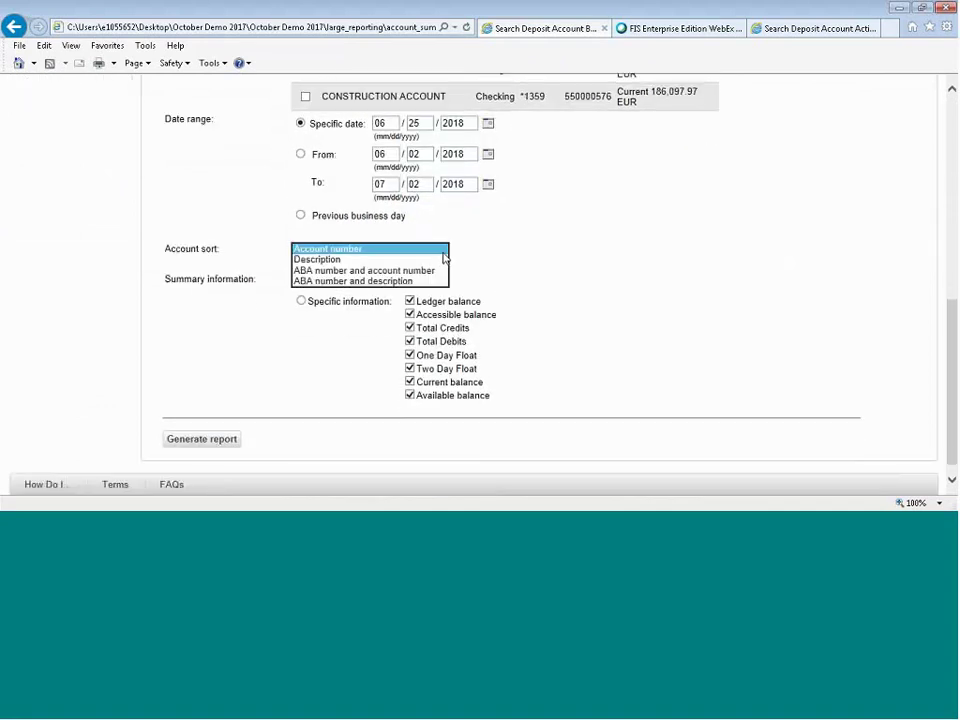
pyautogui.click(523, 255)
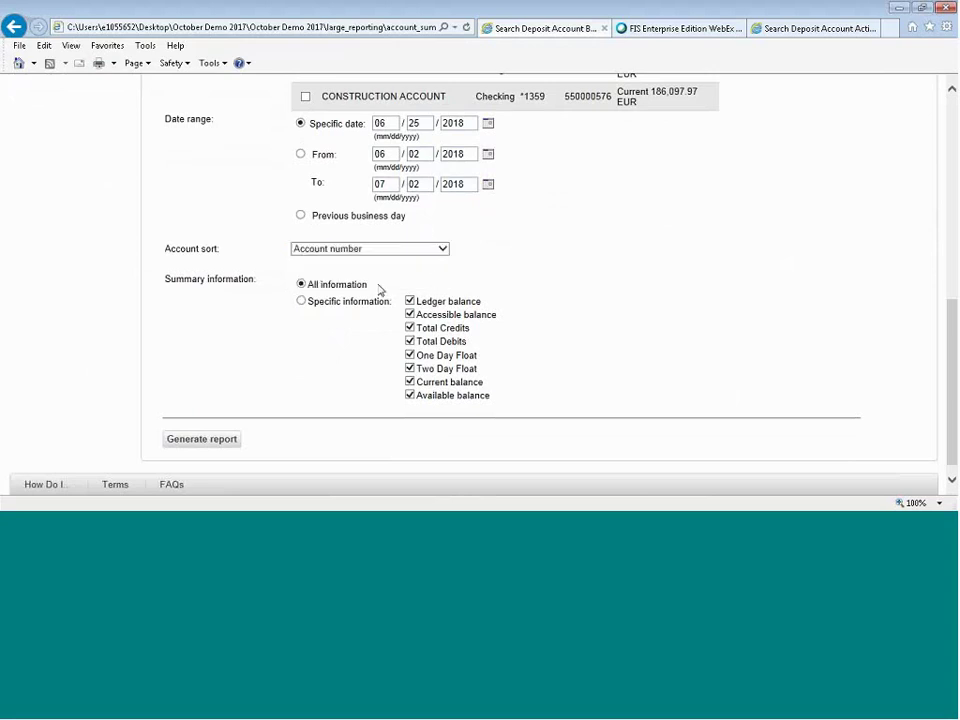
pyautogui.click(410, 396)
pyautogui.click(410, 382)
pyautogui.click(410, 382)
pyautogui.click(410, 396)
pyautogui.click(199, 442)
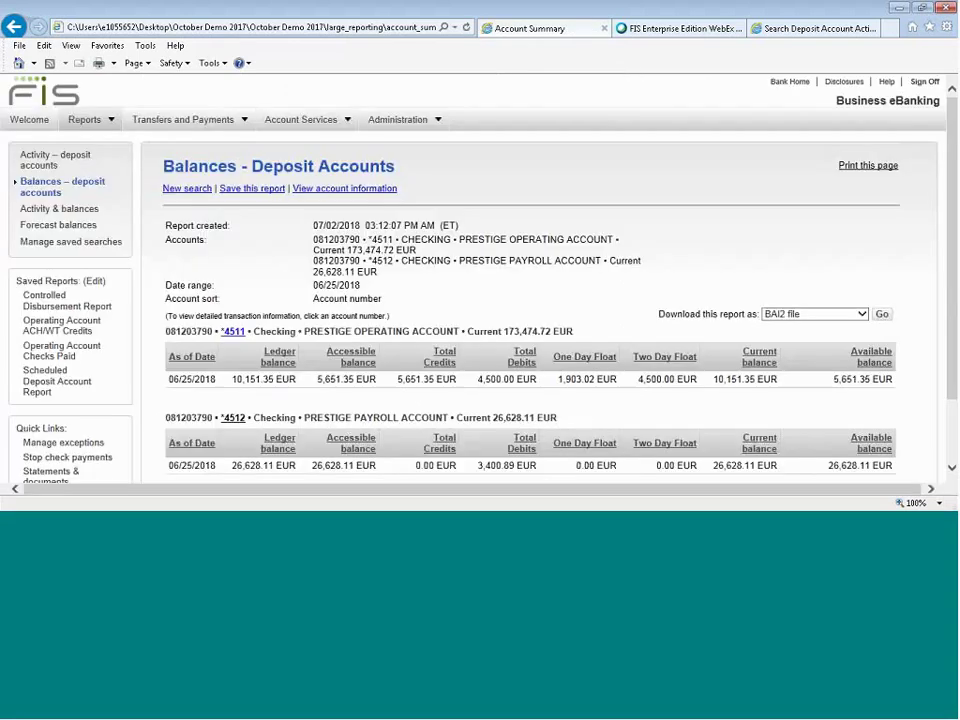
pyautogui.scroll(-1, 834, 236)
pyautogui.scroll(-3, 834, 236)
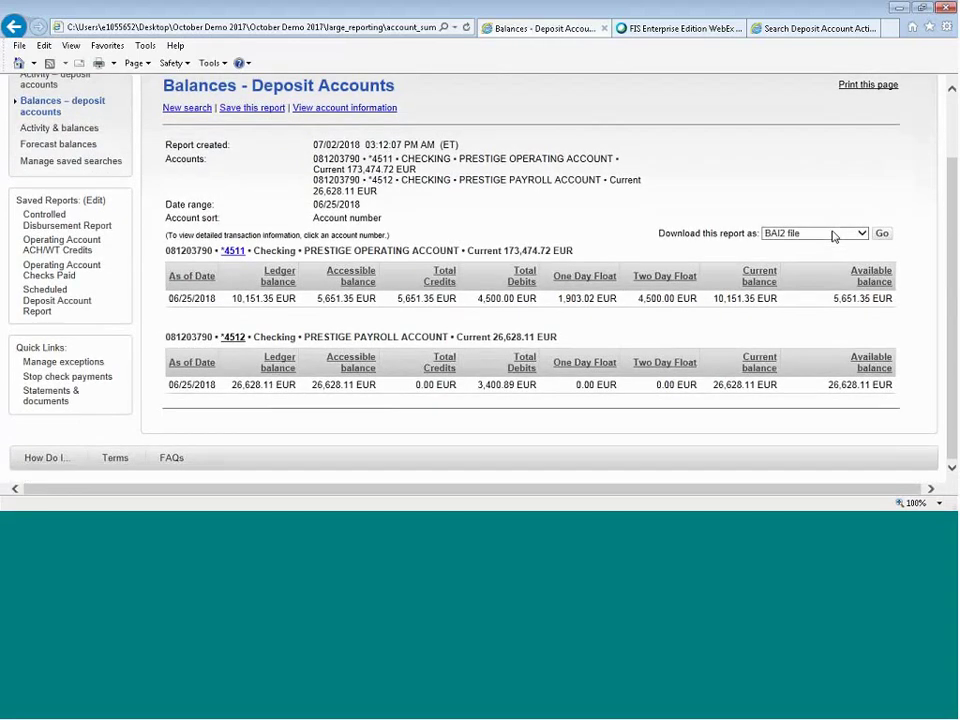
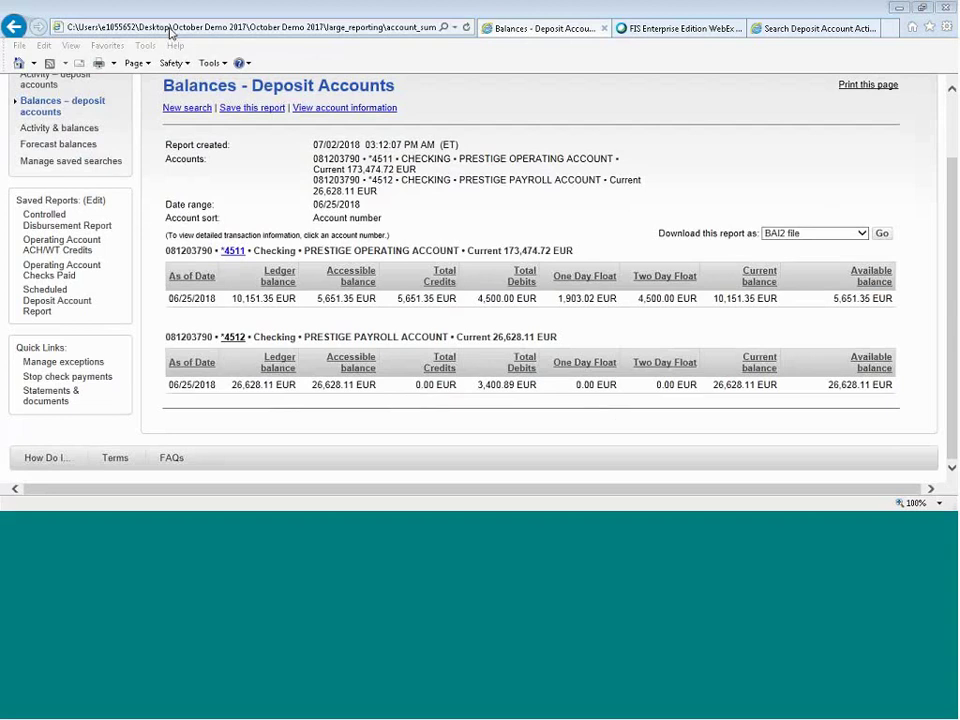
# Switch to the live Business eBanking session tab and show the Transfers and Payments menu.
pyautogui.click(658, 192)
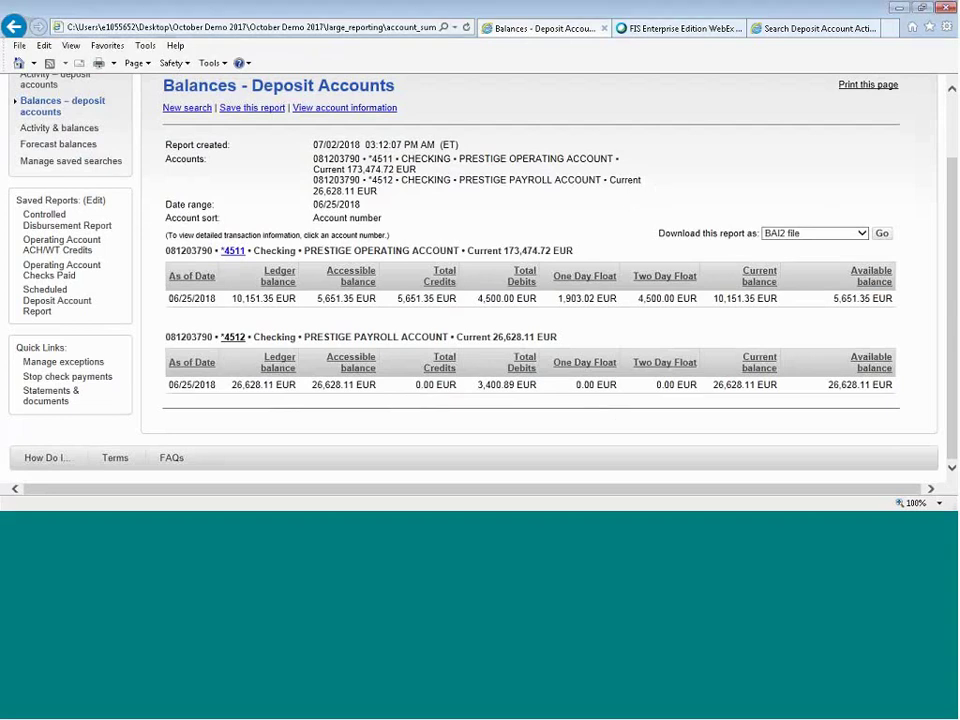
pyautogui.click(818, 29)
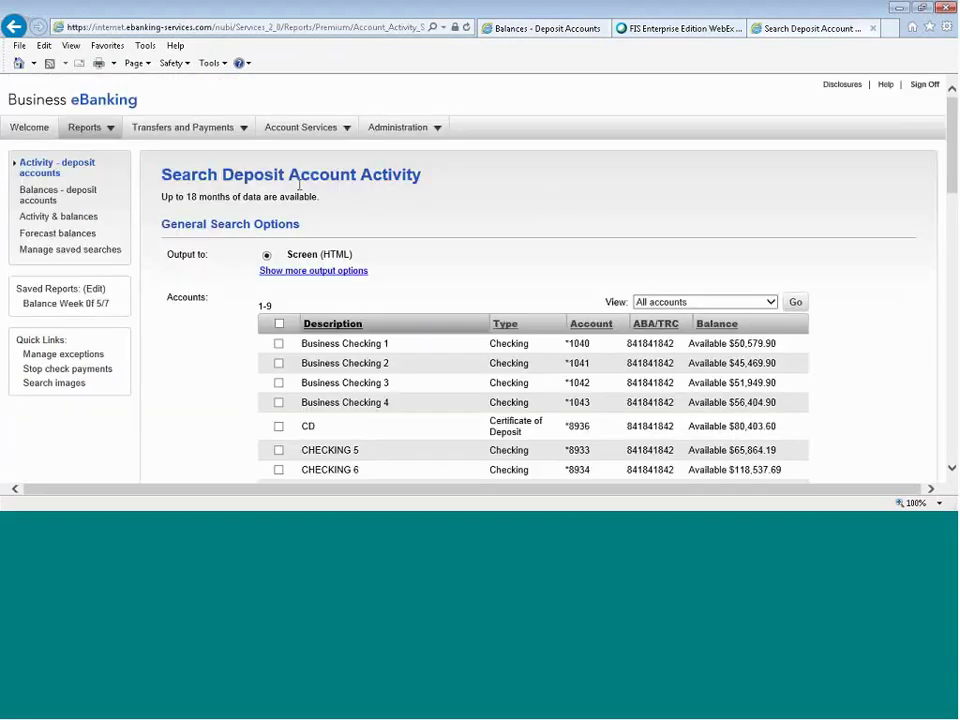
pyautogui.moveTo(222, 133)
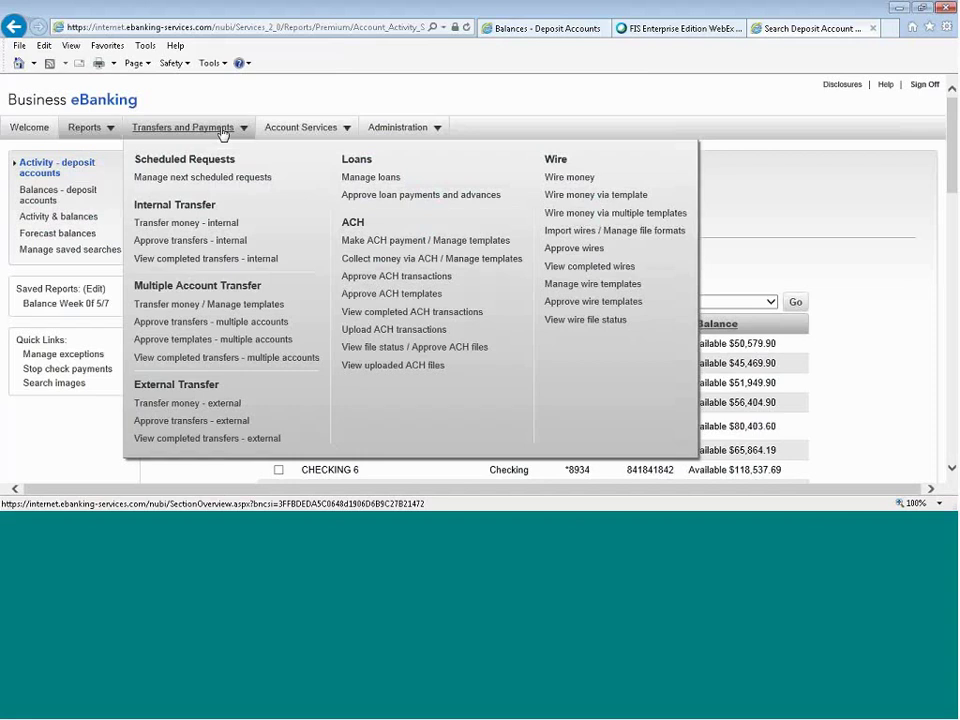
# Schedule a weekly 1700.00 internal transfer from CHECKING 6 to Business Checking 2 and continue to verification.
pyautogui.click(221, 226)
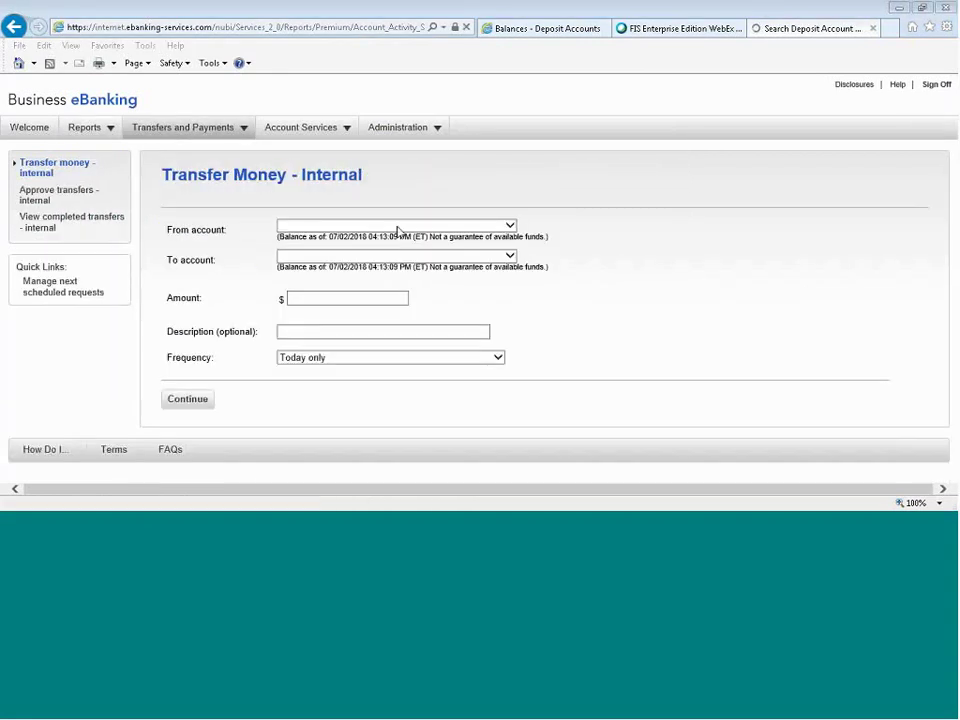
pyautogui.click(399, 228)
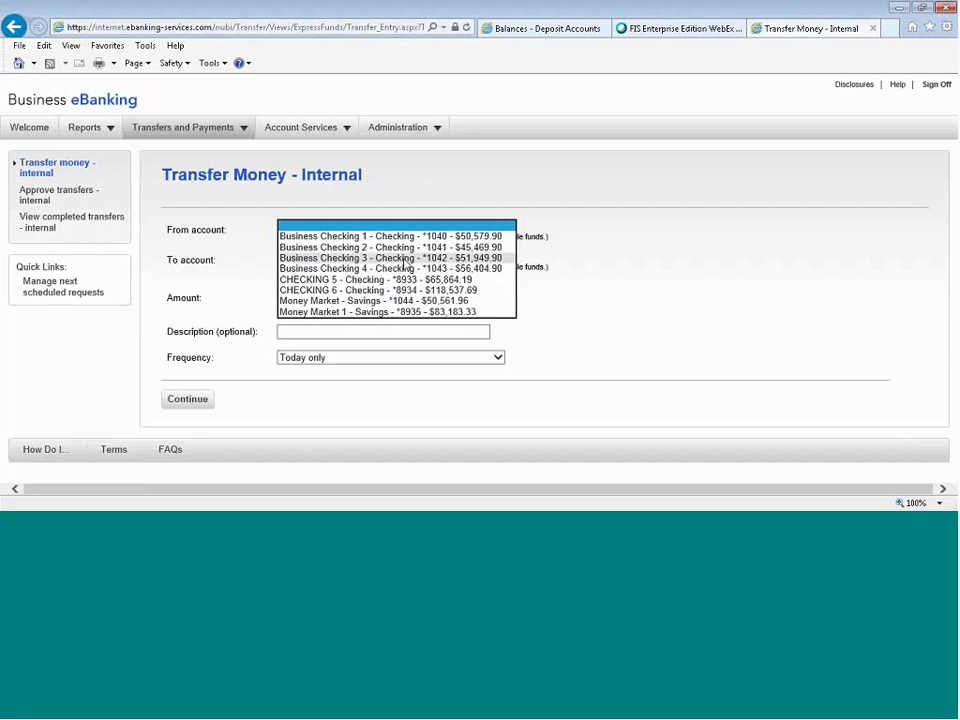
pyautogui.click(407, 290)
pyautogui.click(403, 272)
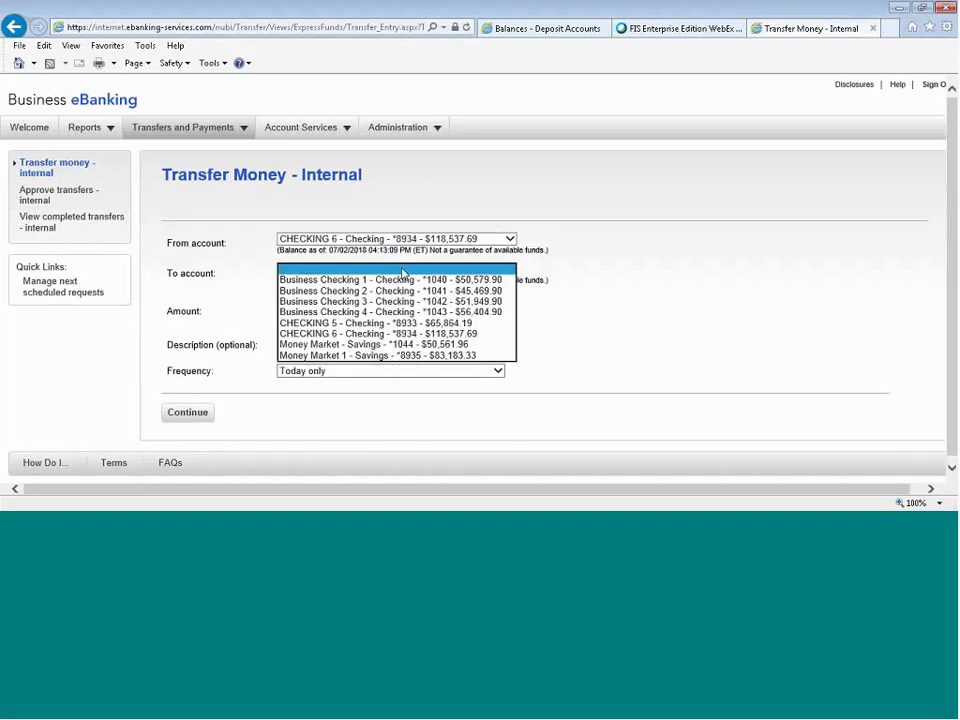
pyautogui.click(407, 290)
pyautogui.click(367, 310)
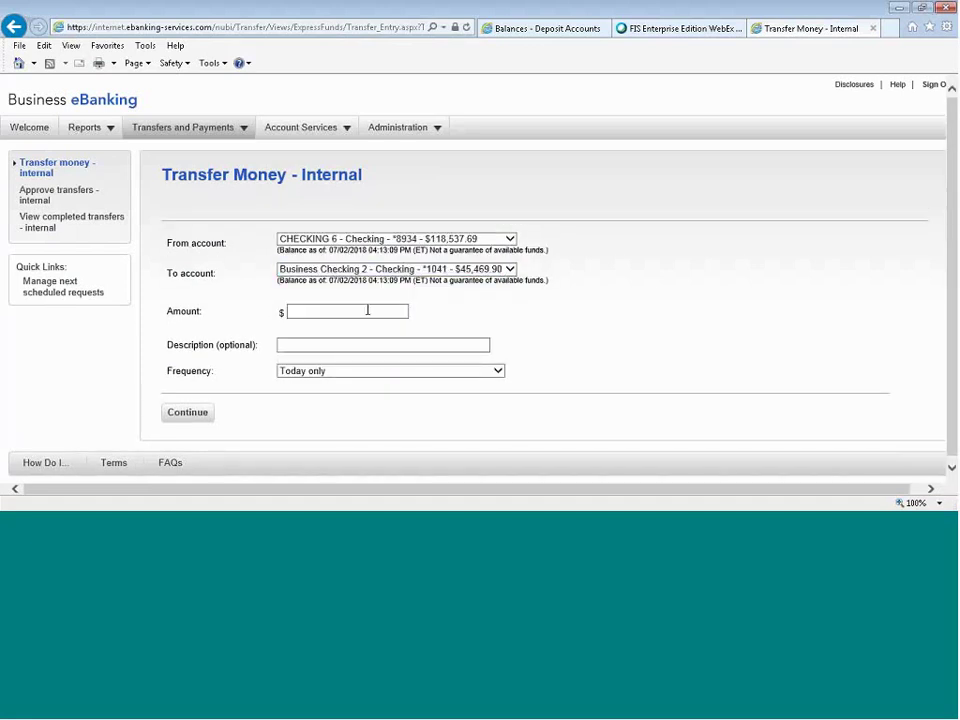
pyautogui.write('1700')
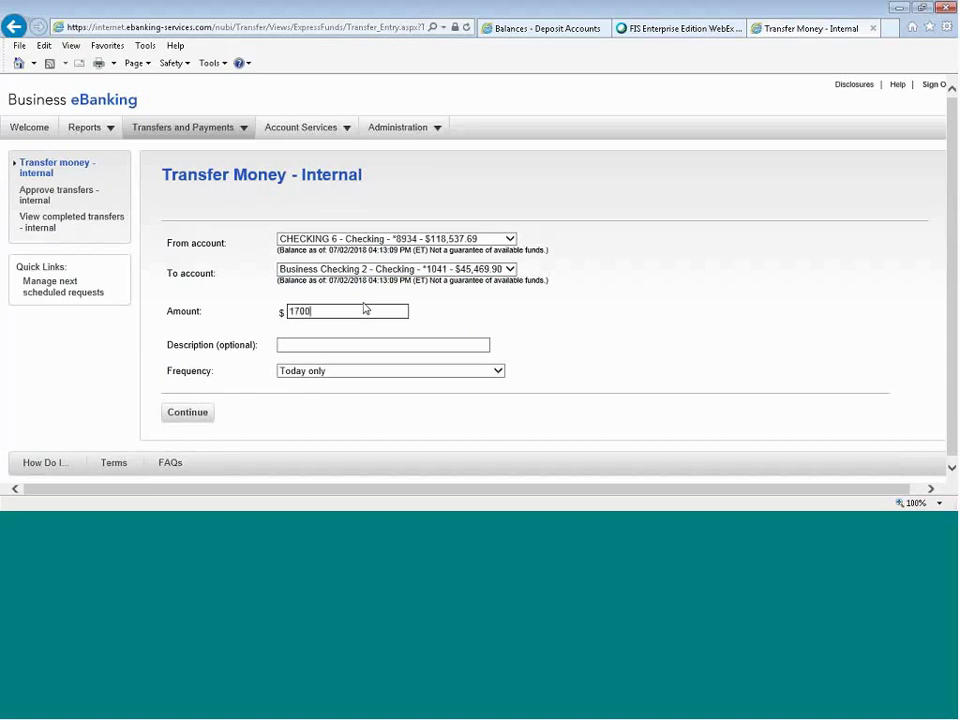
pyautogui.write('.00')
pyautogui.click(457, 371)
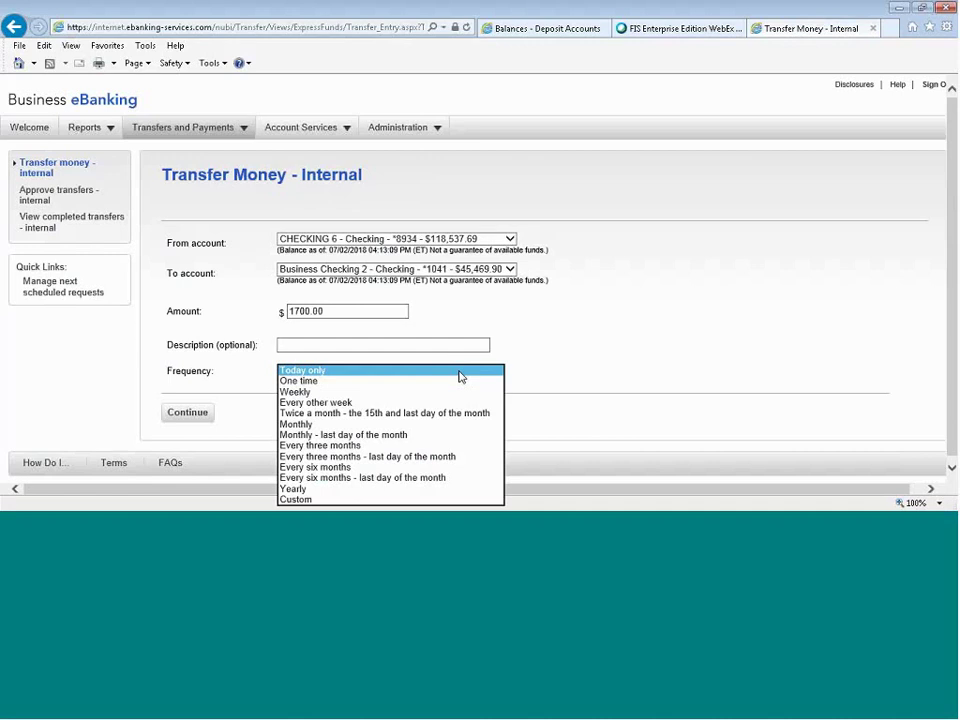
pyautogui.click(455, 392)
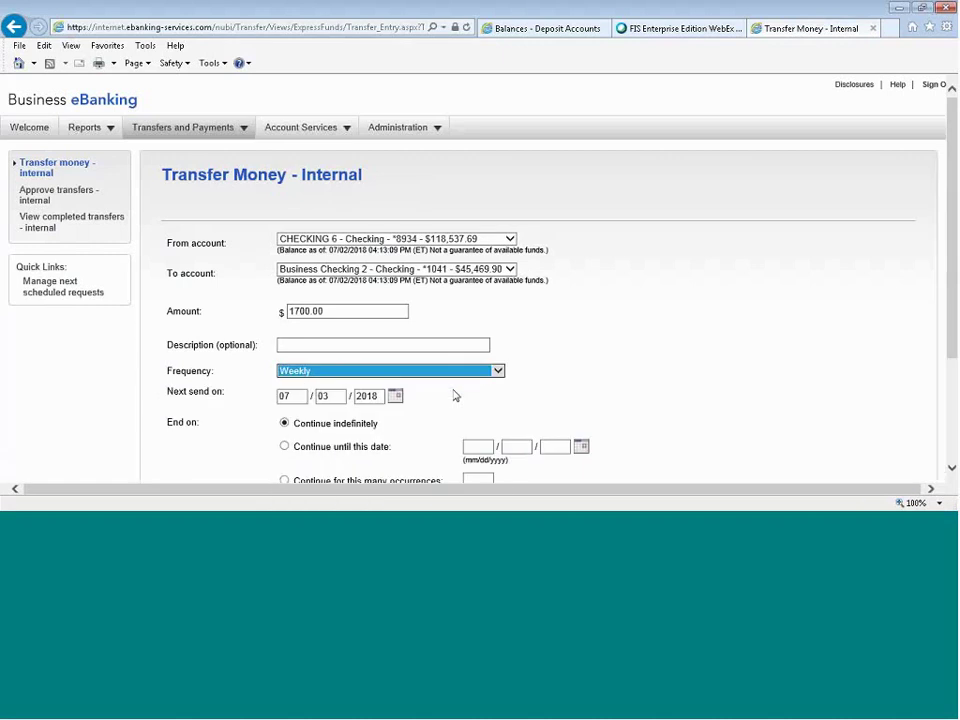
pyautogui.scroll(-1, 634, 347)
pyautogui.scroll(-1, 632, 349)
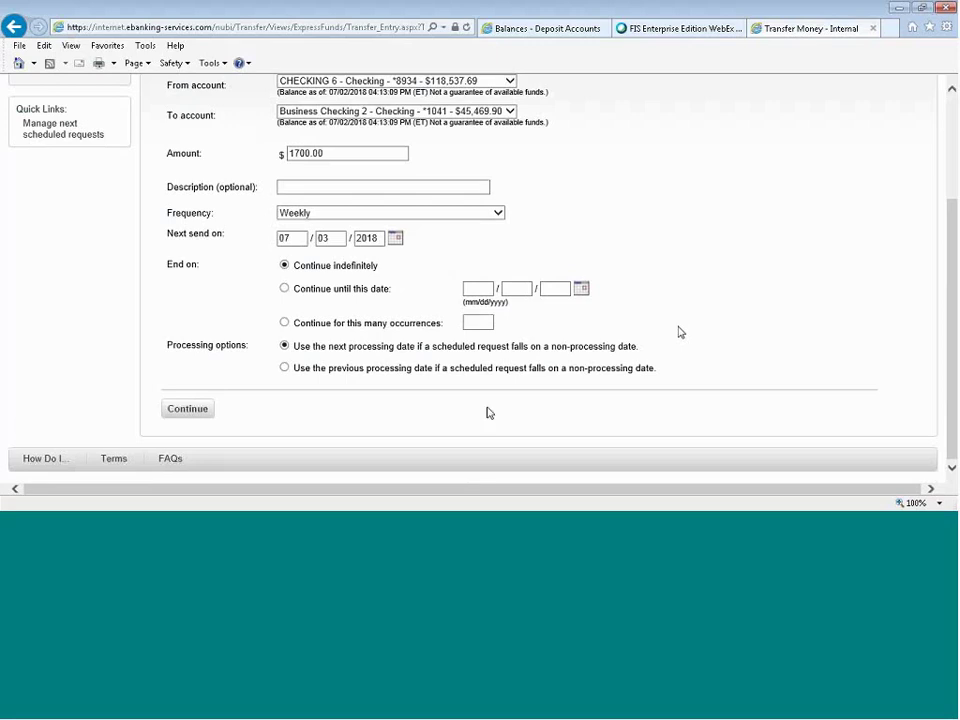
pyautogui.click(178, 410)
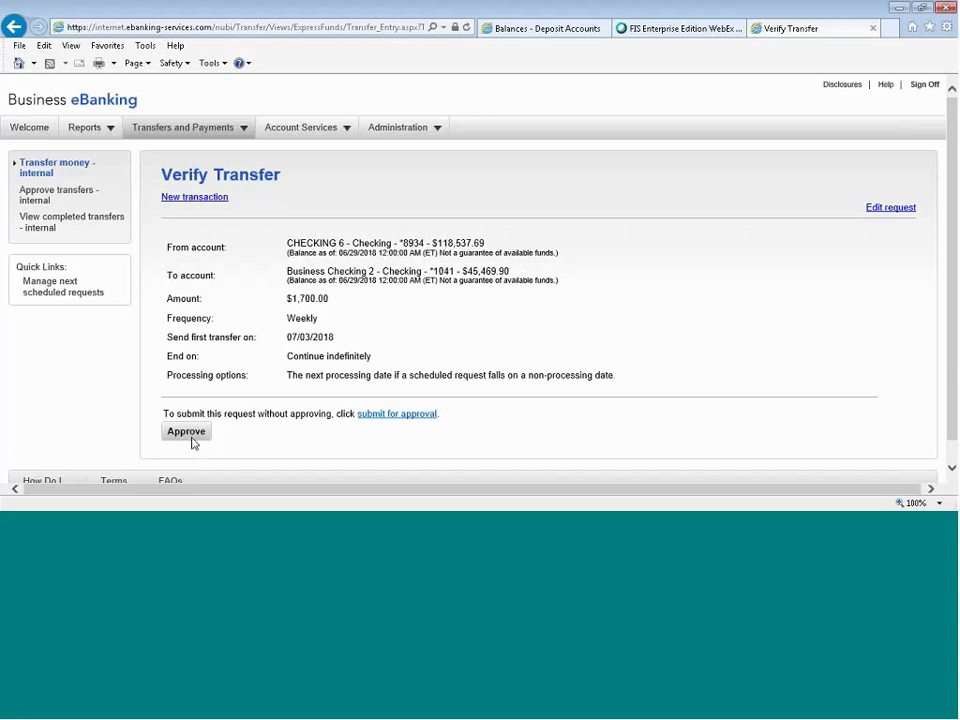
# Submit the weekly $1,700.00 transfer for approval and return to the Welcome dashboard.
pyautogui.click(393, 414)
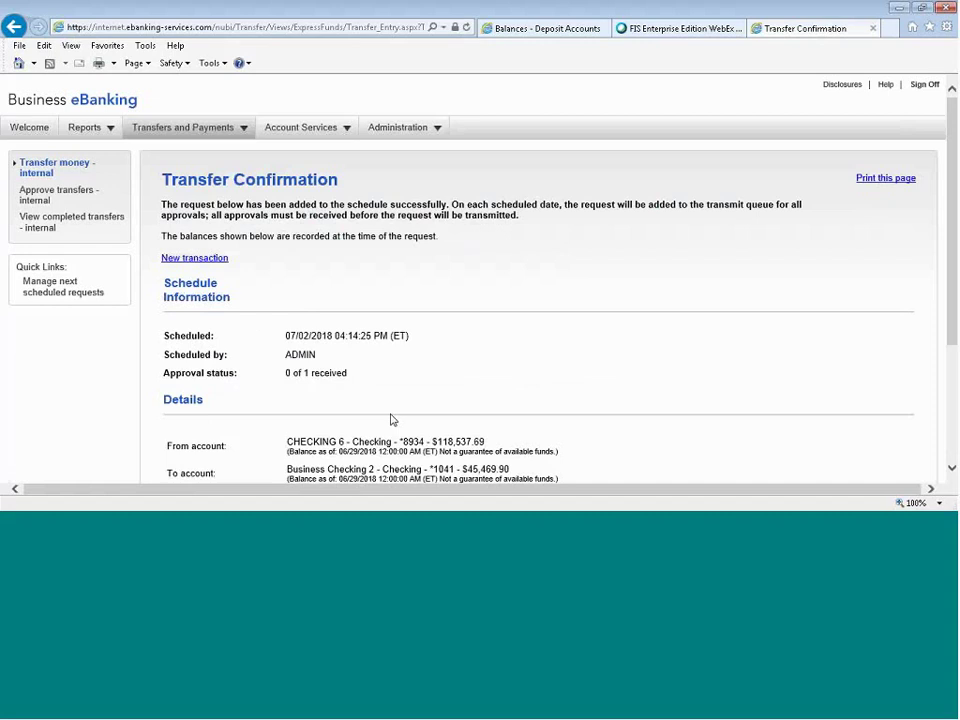
pyautogui.click(29, 128)
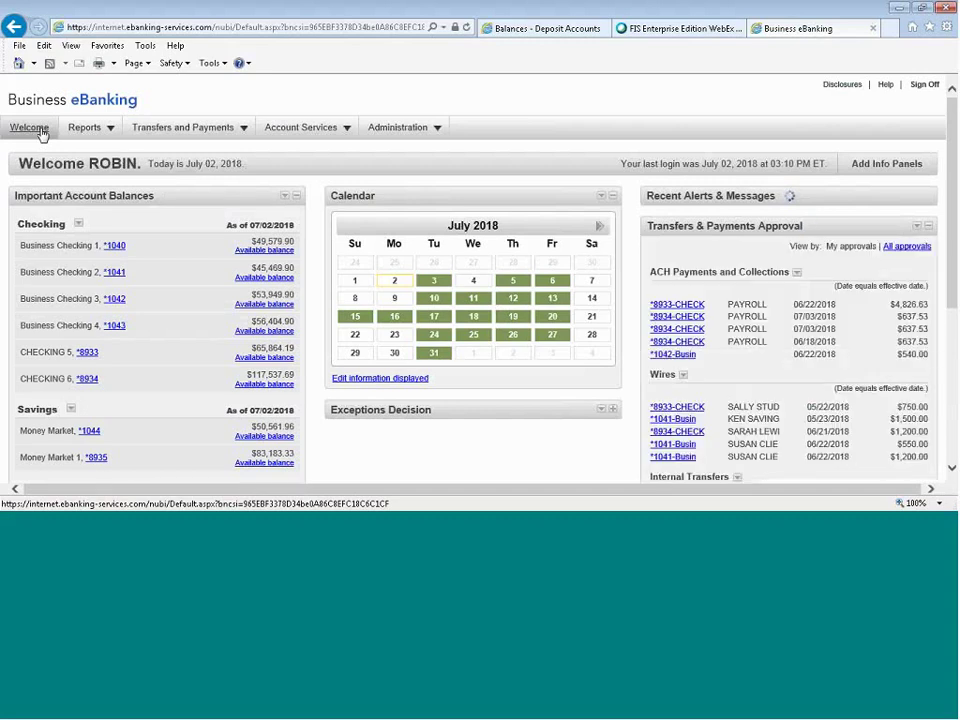
# Open the pending $1,200.00 CHECKING 6 to Business Checking 2 transfer and transmit it.
pyautogui.scroll(-5, 840, 372)
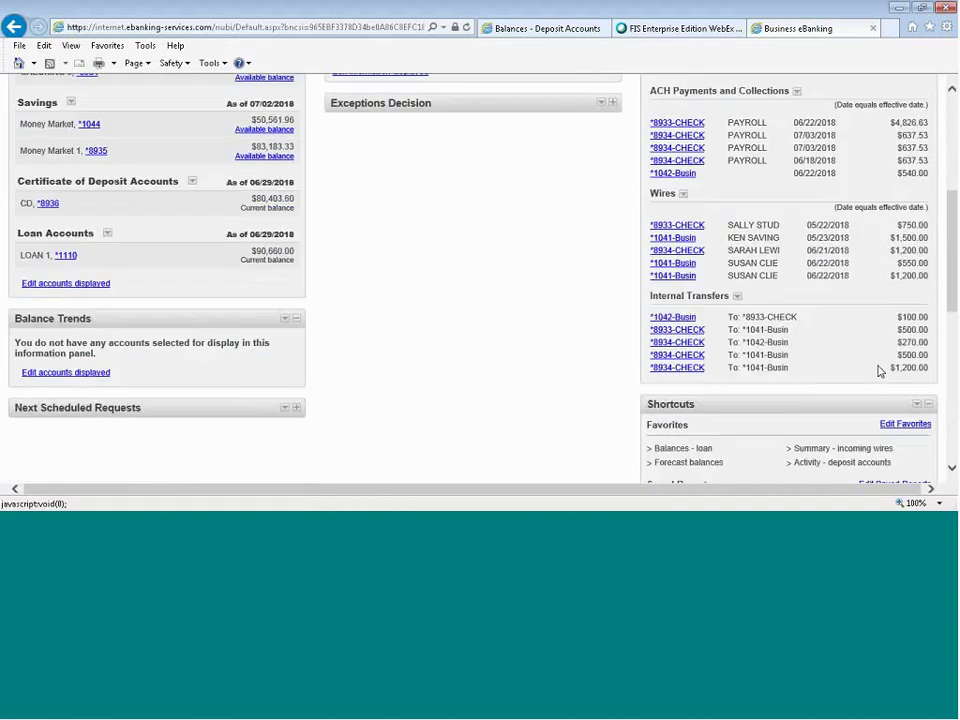
pyautogui.click(677, 368)
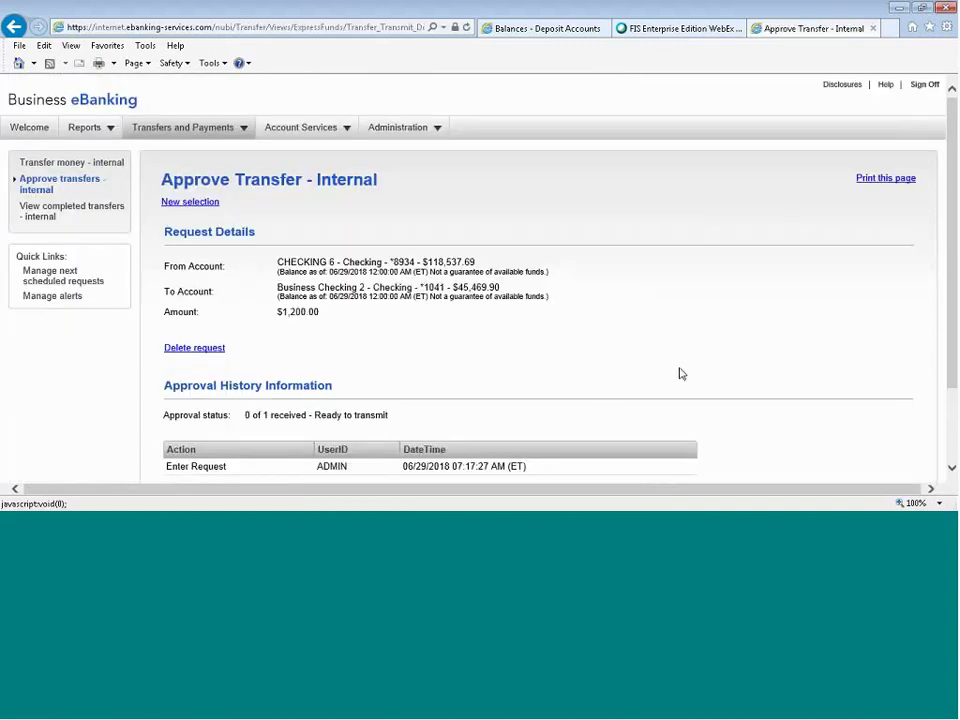
pyautogui.scroll(-2, 679, 373)
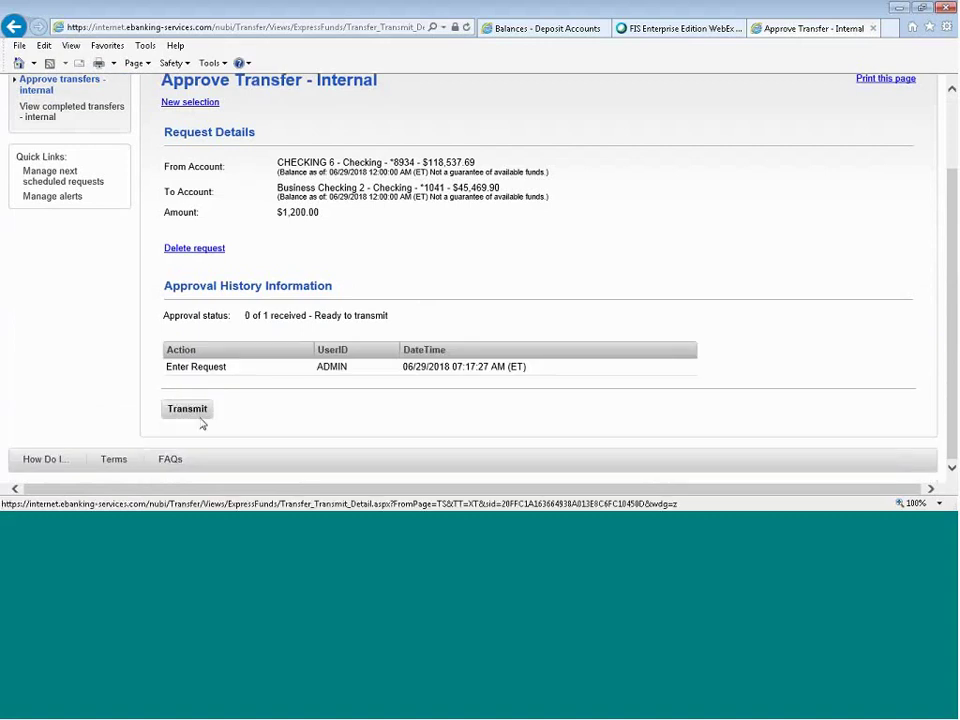
pyautogui.click(199, 414)
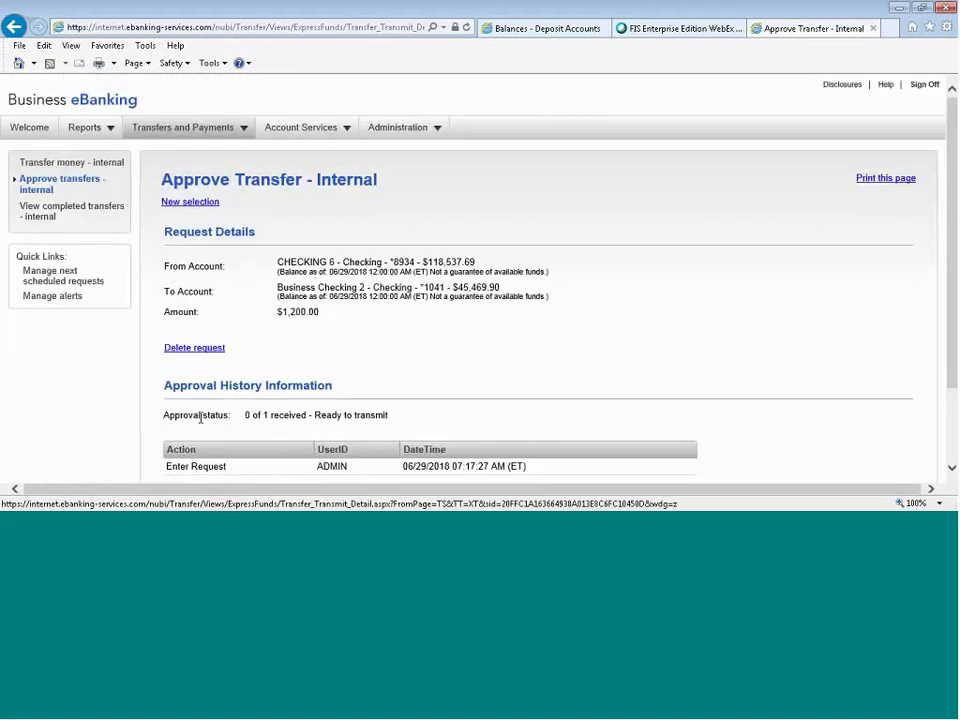
pyautogui.moveTo(180, 132)
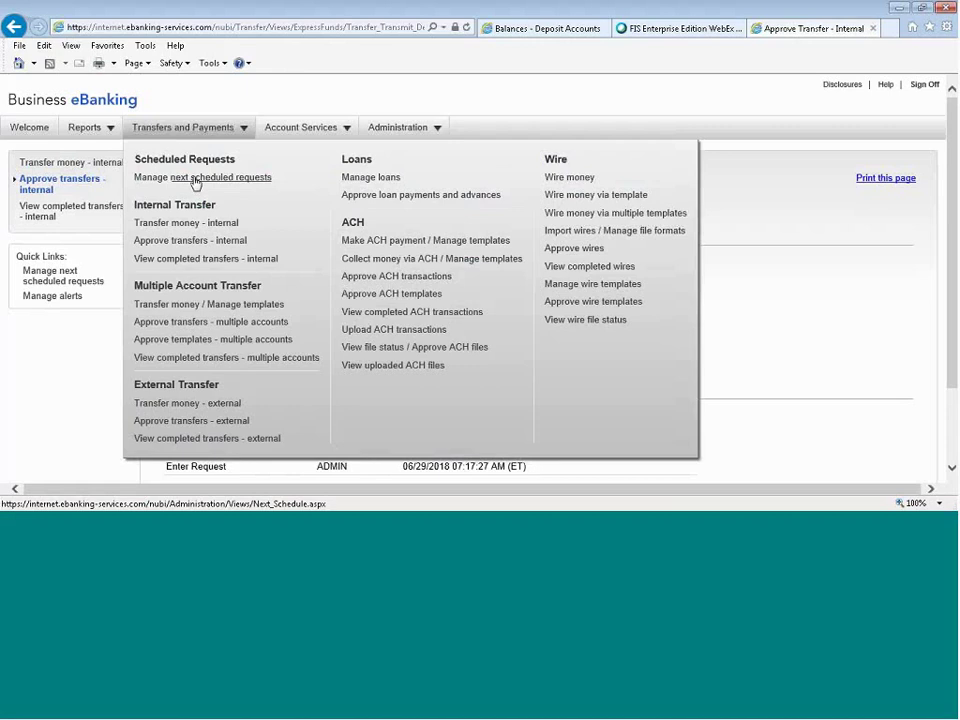
# Review the list of next scheduled requests.
pyautogui.click(196, 179)
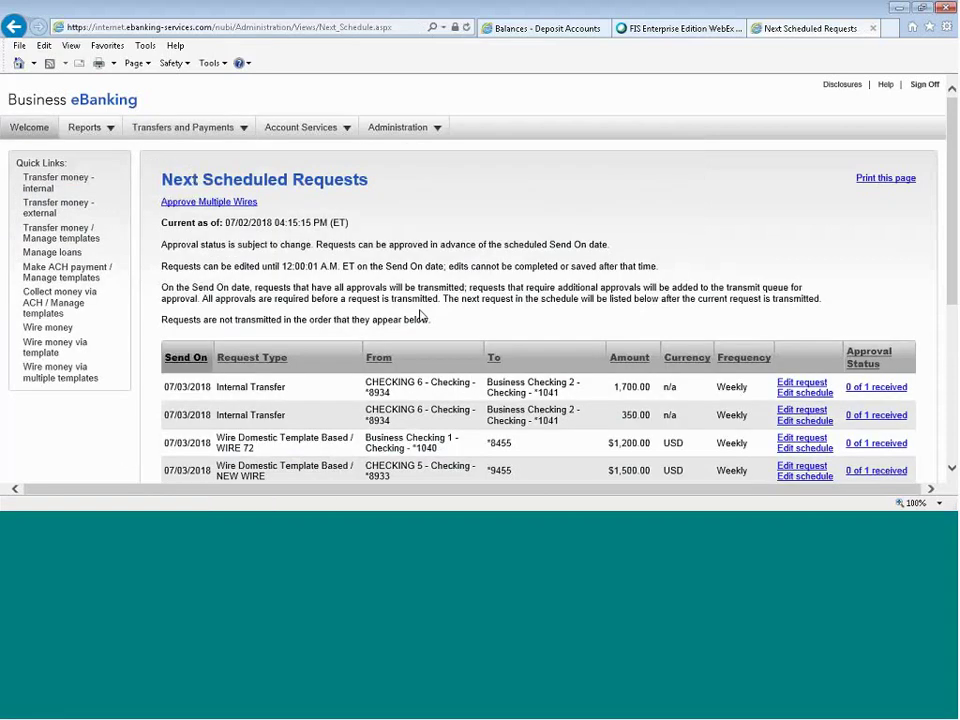
pyautogui.scroll(-5, 423, 322)
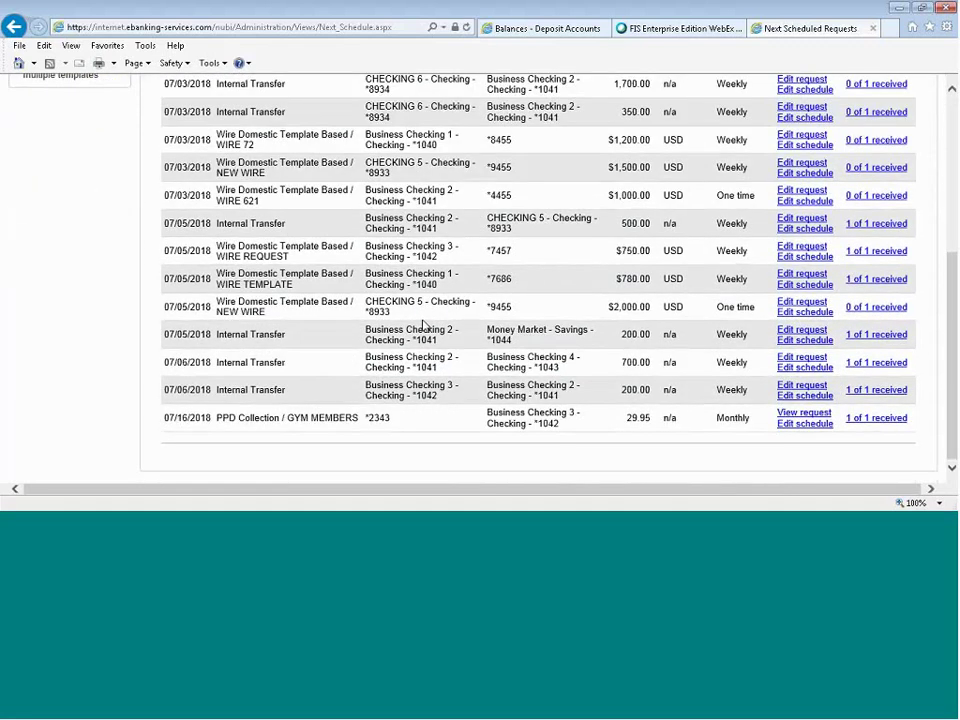
pyautogui.scroll(5, 423, 322)
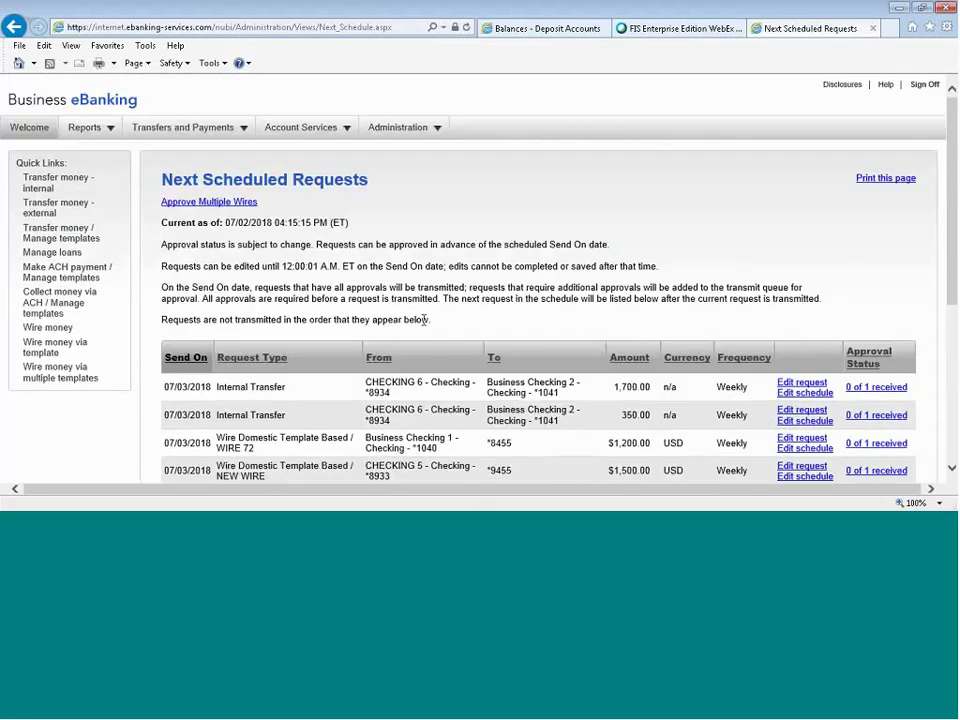
# Open Approve transfers - internal, listing five pending transfers totalling $2,570.00.
pyautogui.click(175, 130)
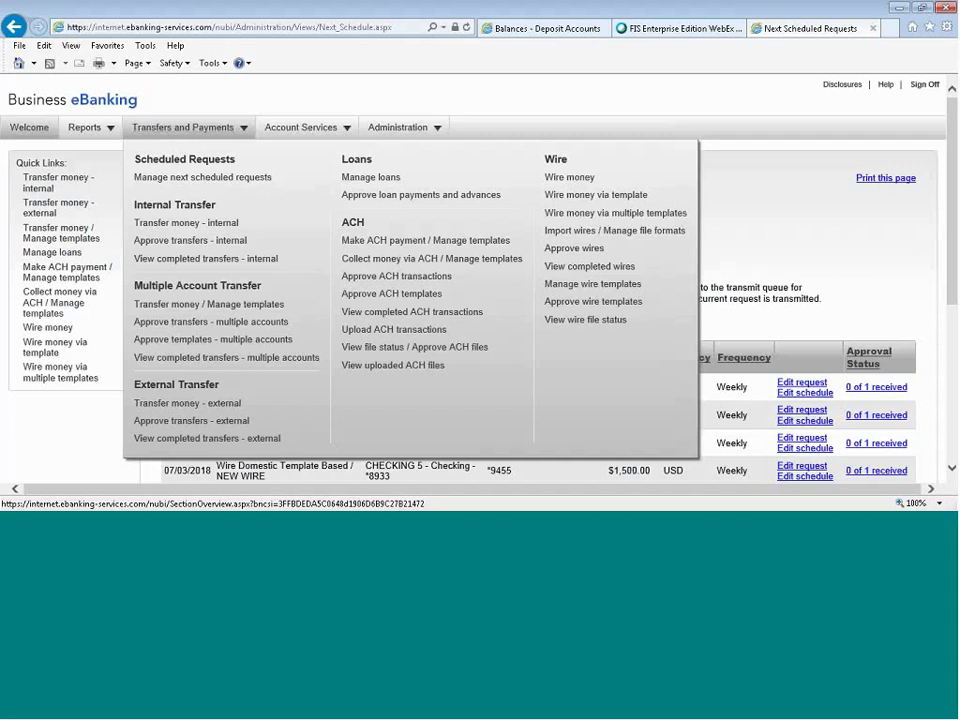
pyautogui.click(193, 241)
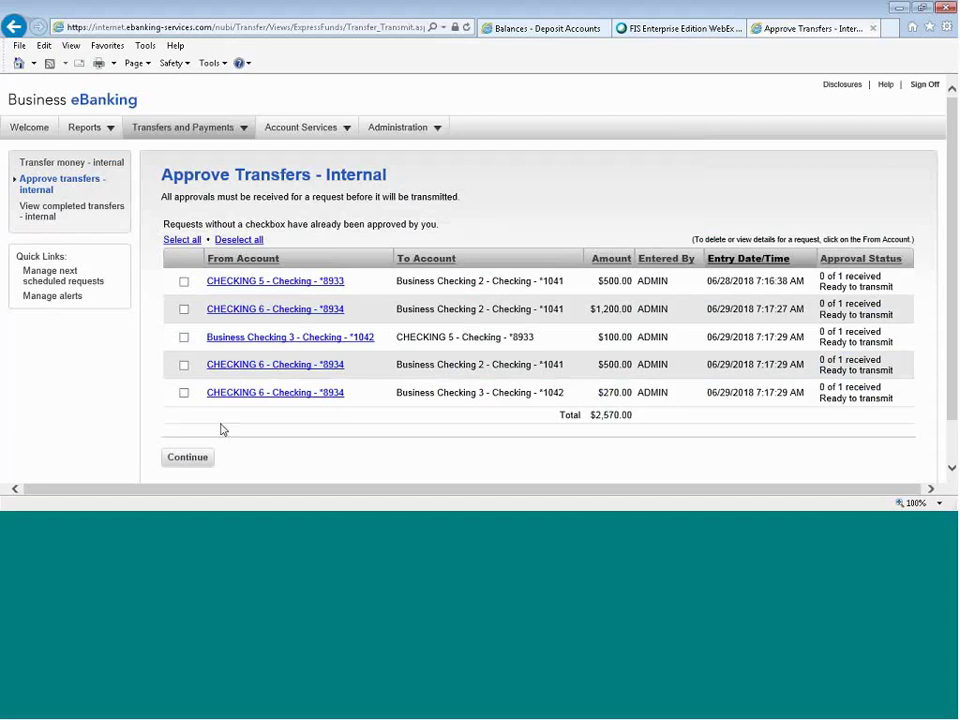
pyautogui.moveTo(199, 133)
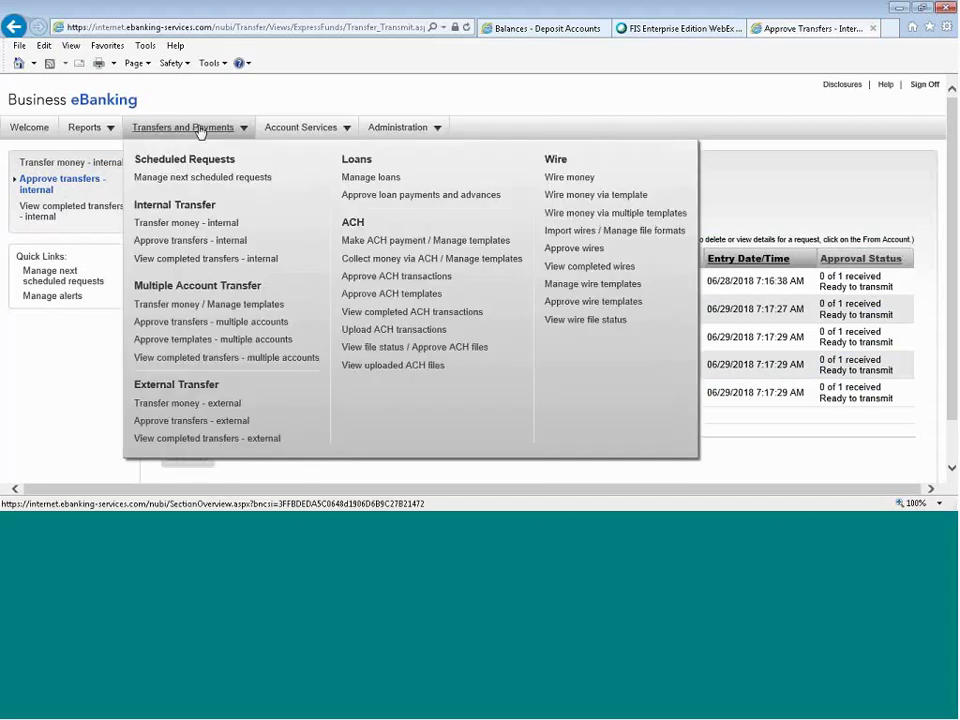
# Start a new multiple-account transfer template named 'MULTI TRAN'.
pyautogui.click(237, 305)
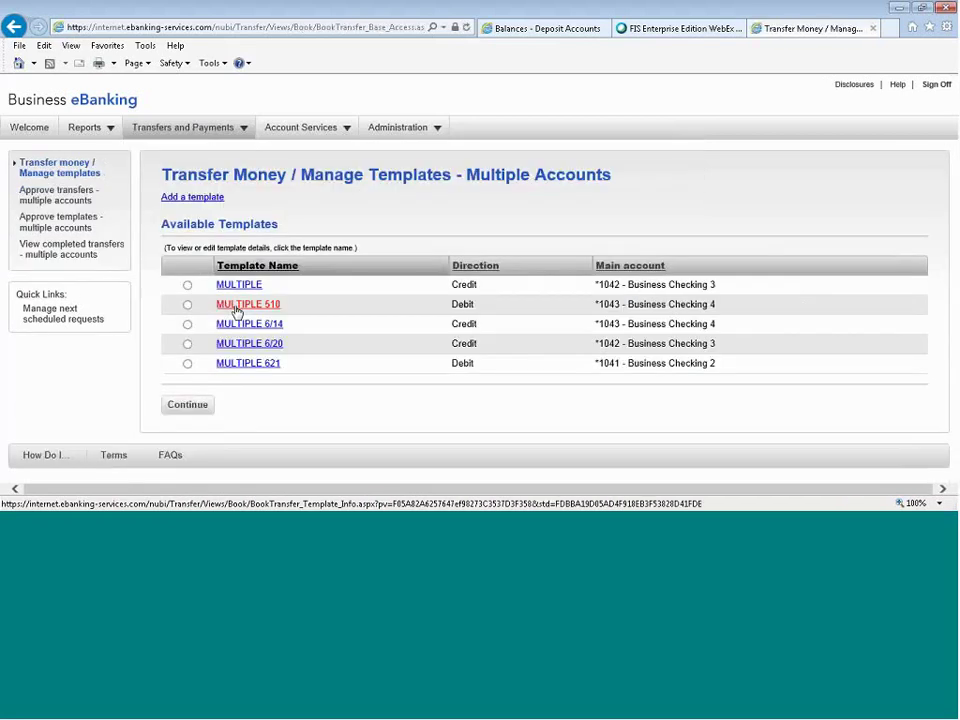
pyautogui.click(212, 198)
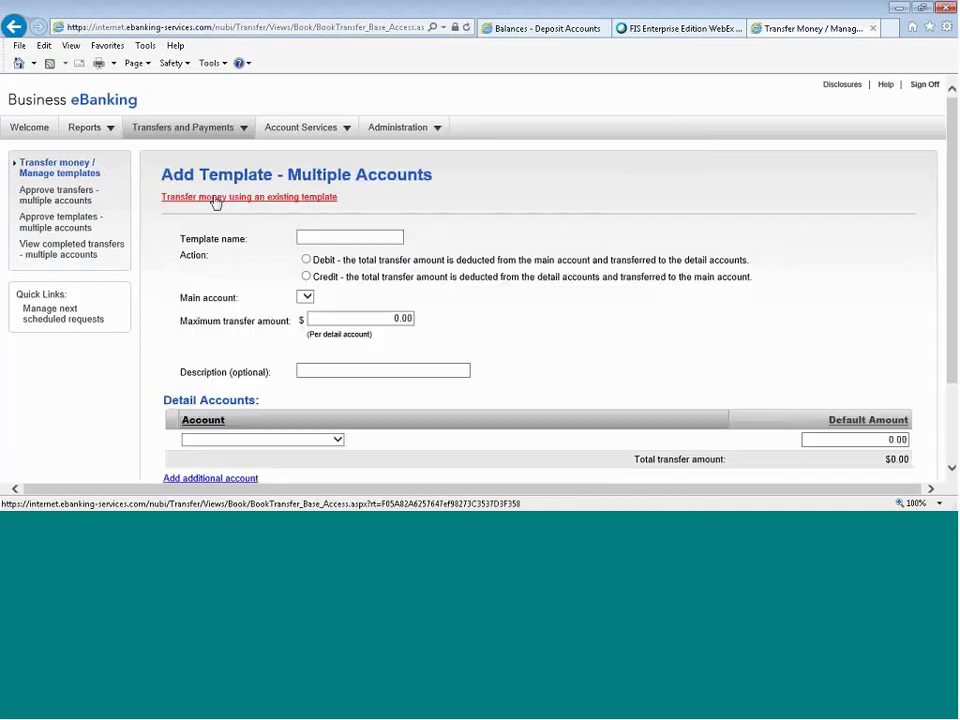
pyautogui.click(346, 235)
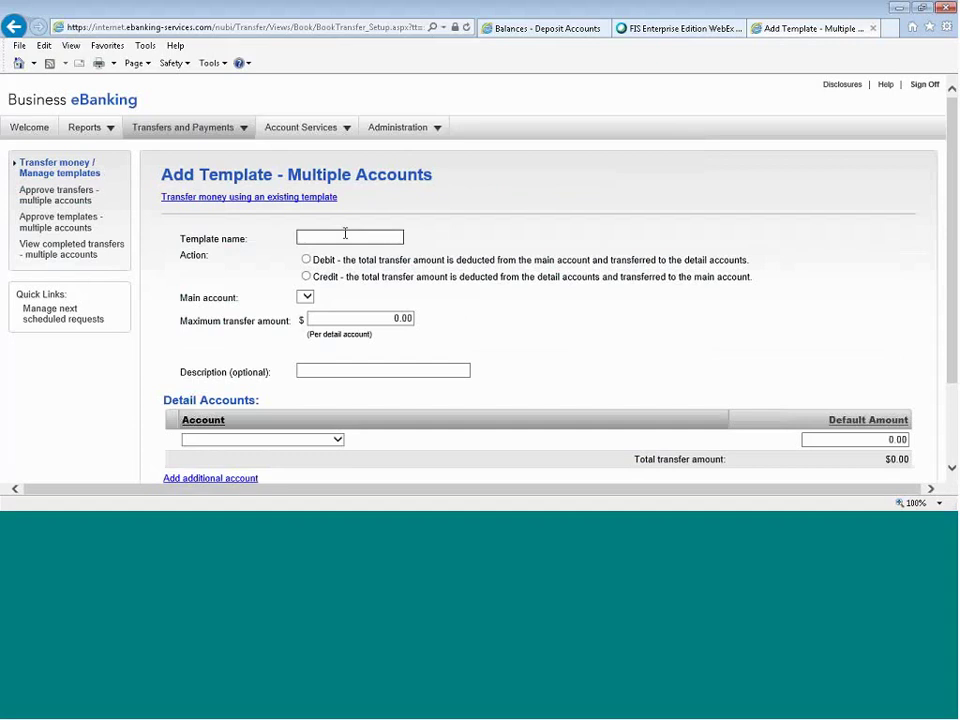
pyautogui.write('MULTI TRAN')
# Draft it as a debit from Business Checking 3 (max 1000.0) to Business Checking 2 and Money Market 1.
pyautogui.click(306, 259)
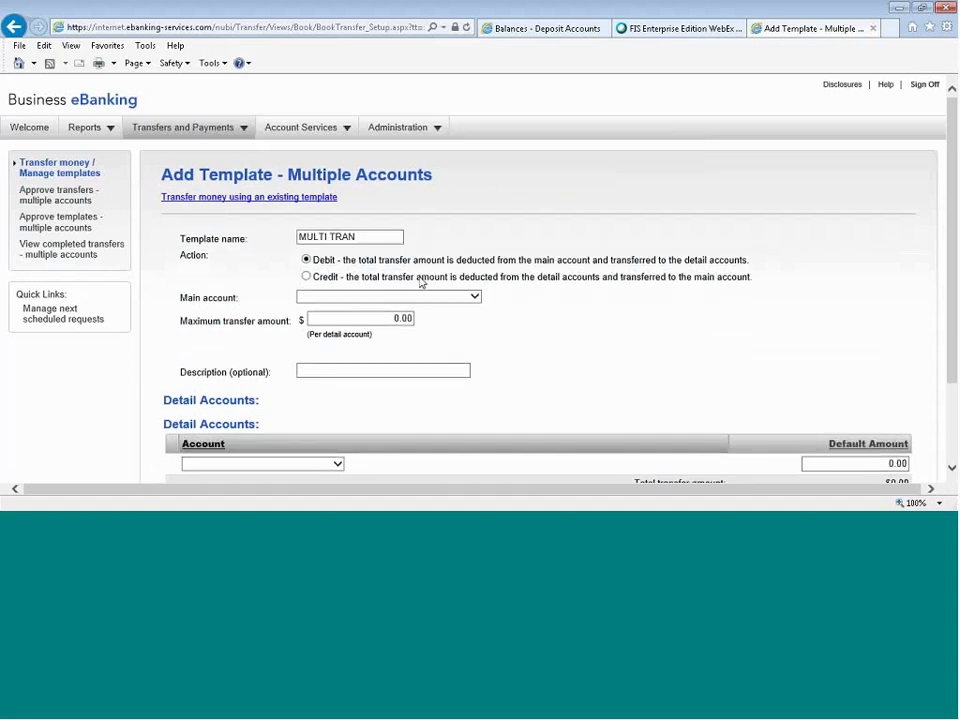
pyautogui.click(471, 297)
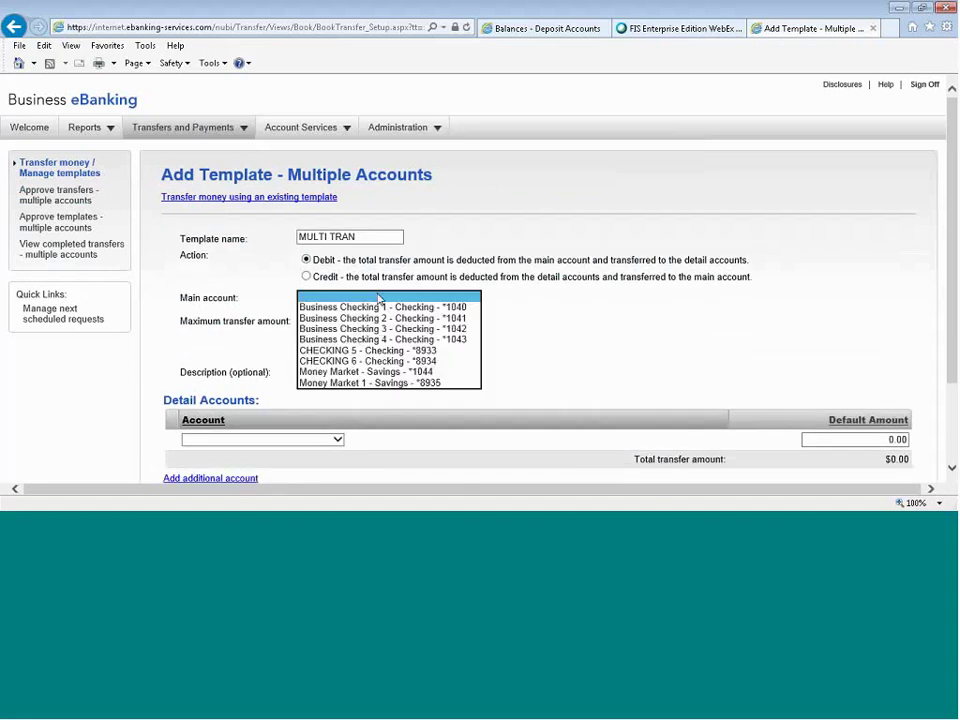
pyautogui.click(387, 327)
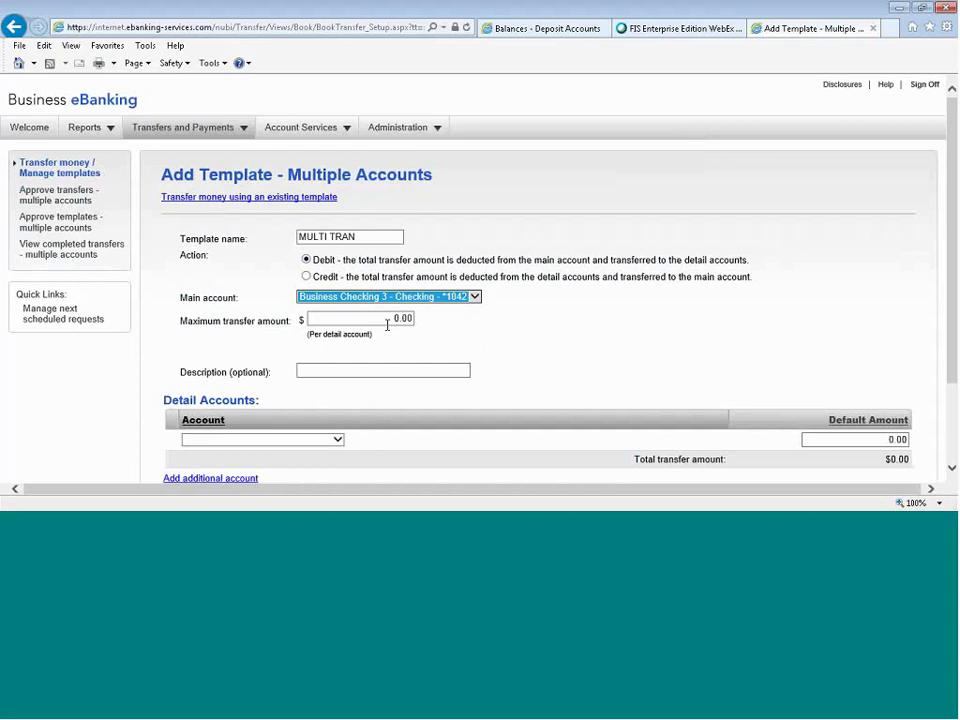
pyautogui.moveTo(389, 320); pyautogui.dragTo(451, 317)
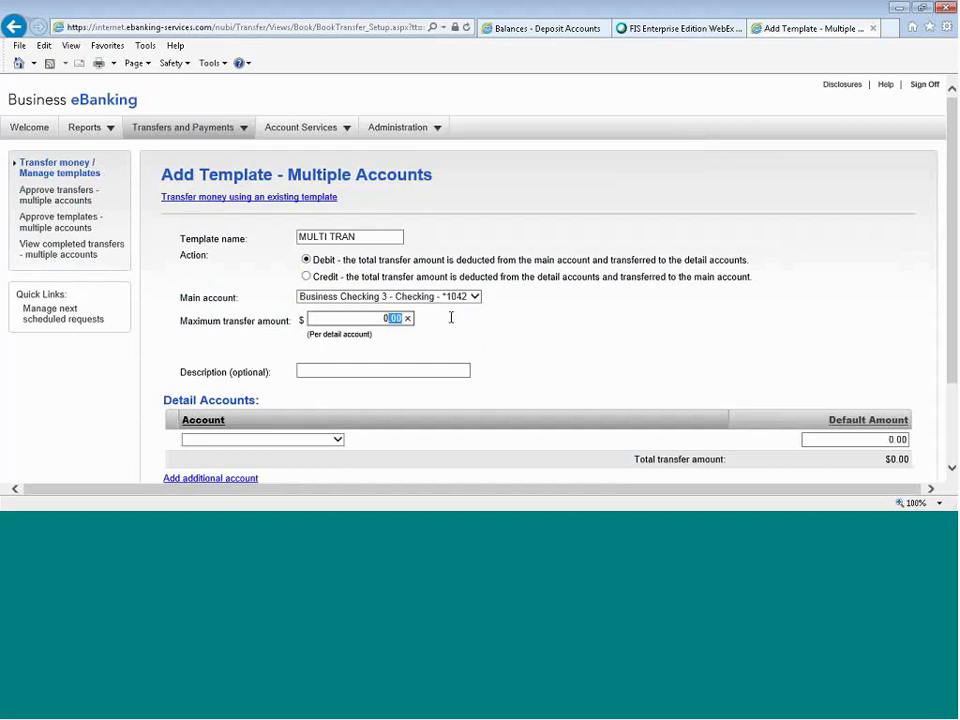
pyautogui.write('1')
pyautogui.write('000.0')
pyautogui.click(643, 340)
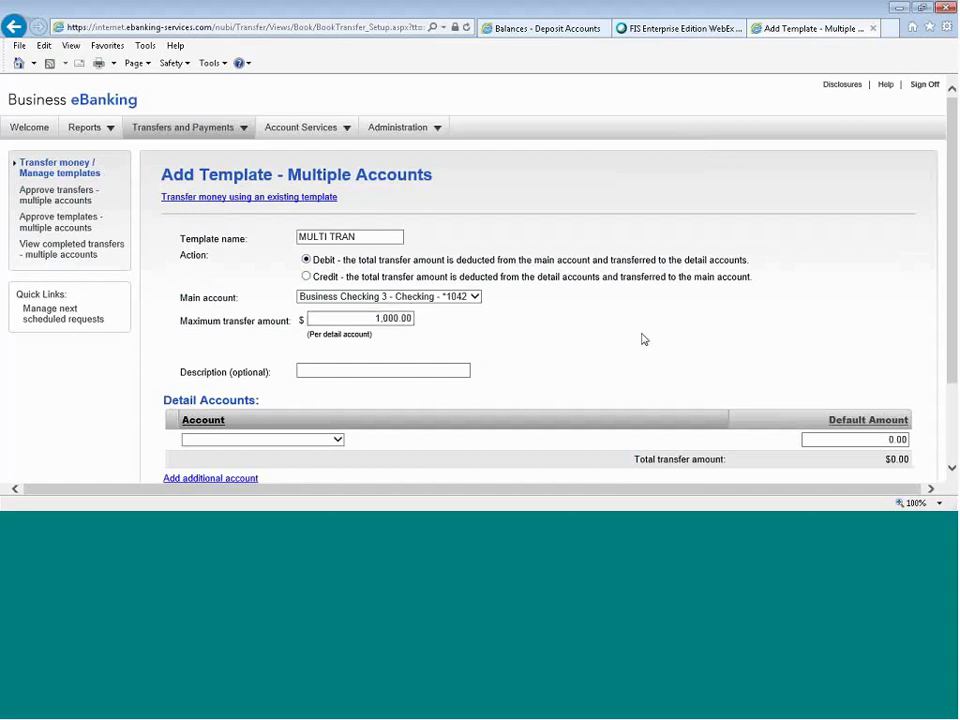
pyautogui.scroll(-1, 199, 324)
pyautogui.click(206, 331)
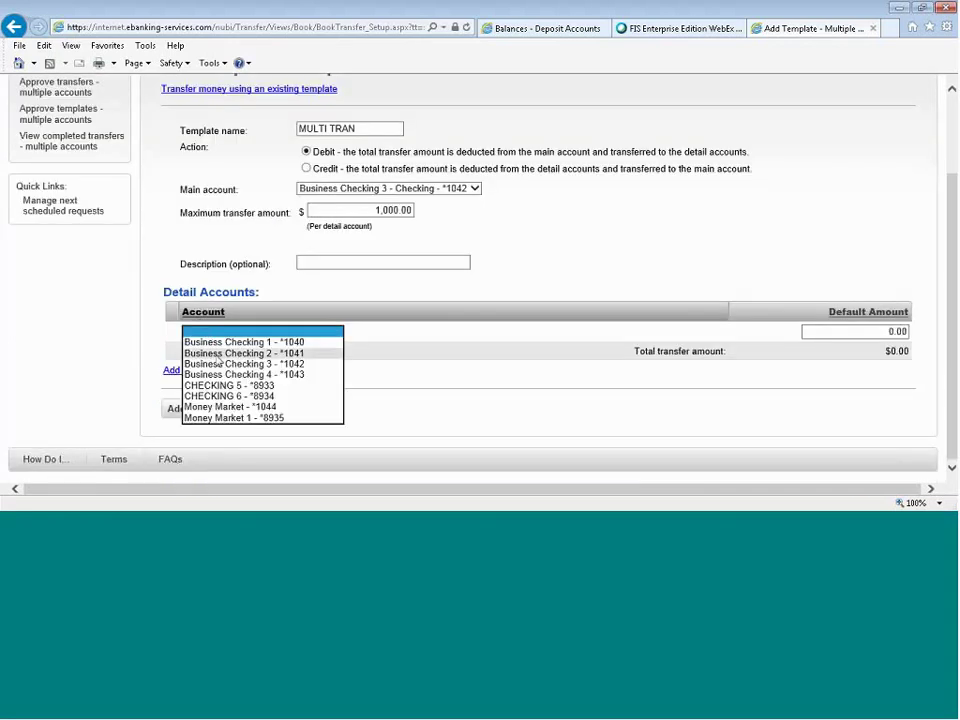
pyautogui.click(216, 354)
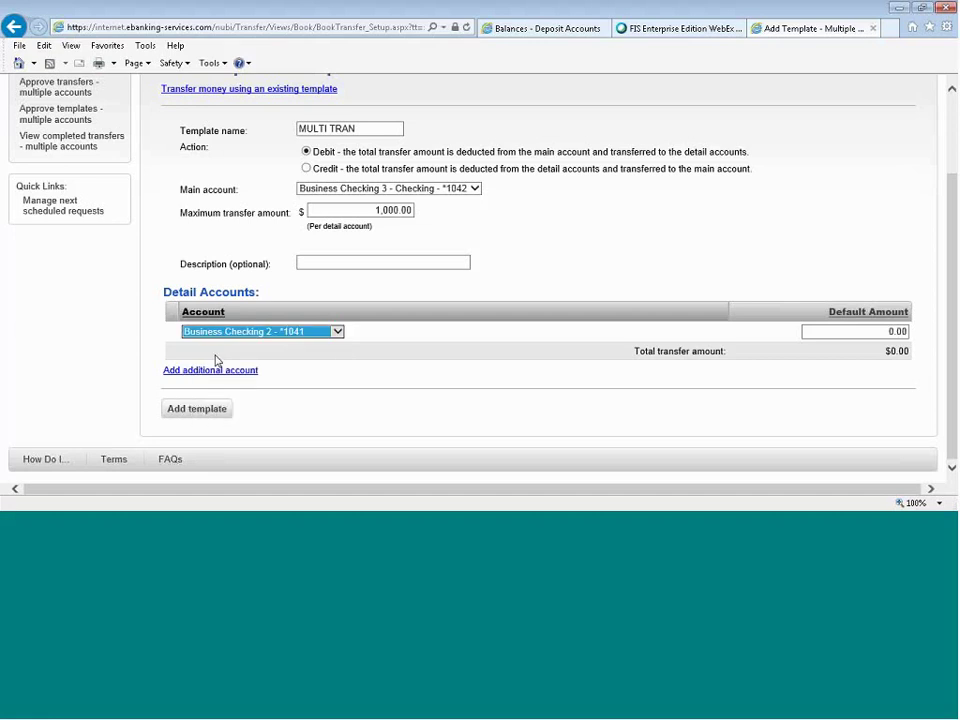
pyautogui.click(216, 370)
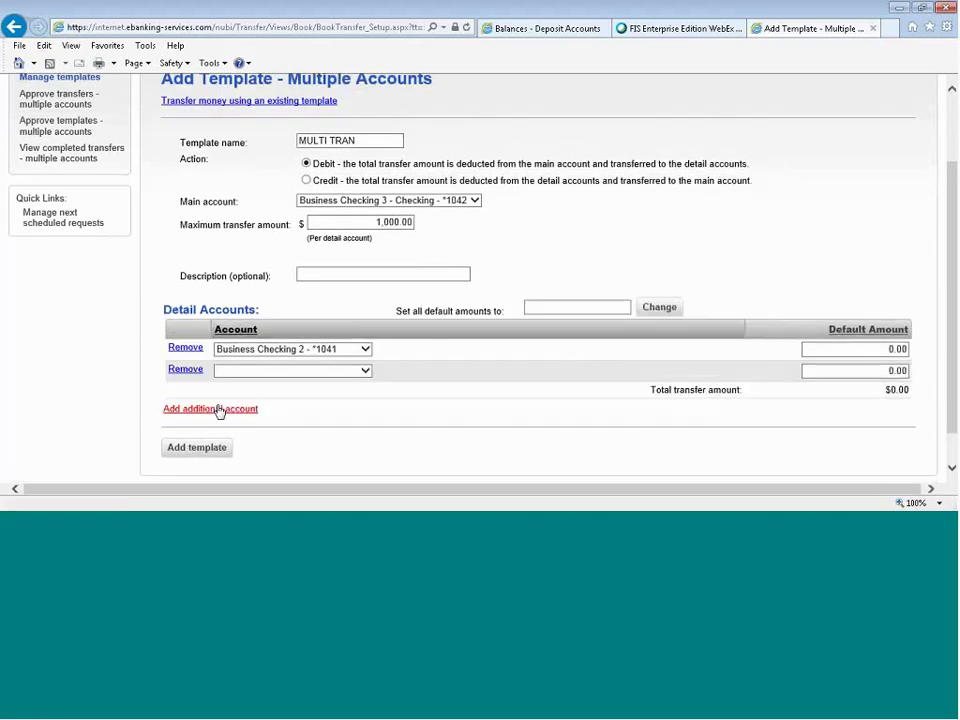
pyautogui.click(290, 370)
pyautogui.click(266, 459)
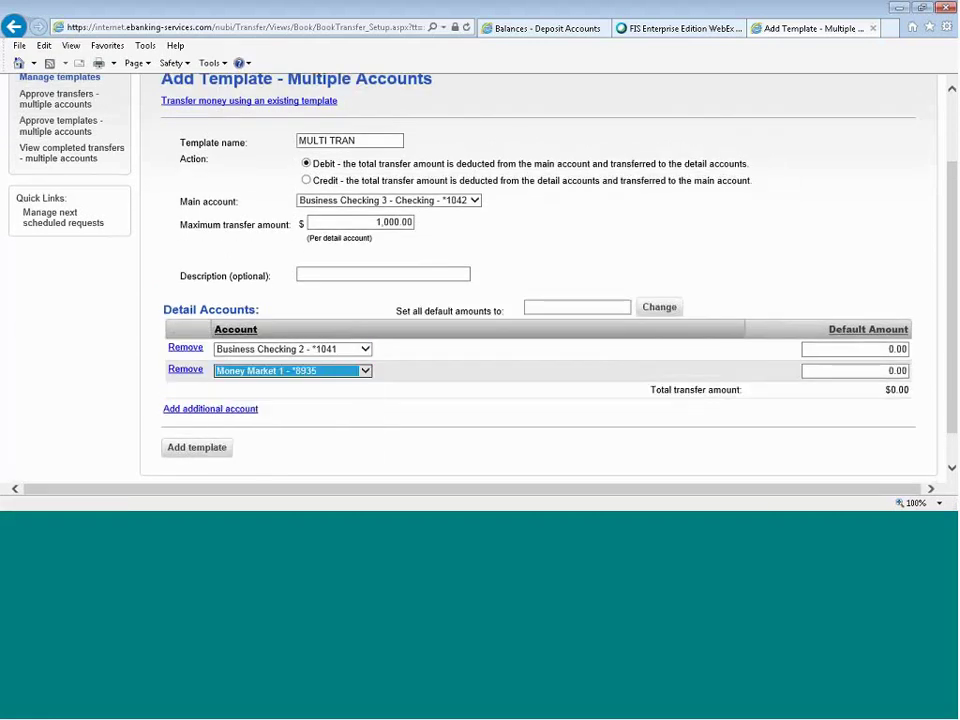
pyautogui.click(800, 267)
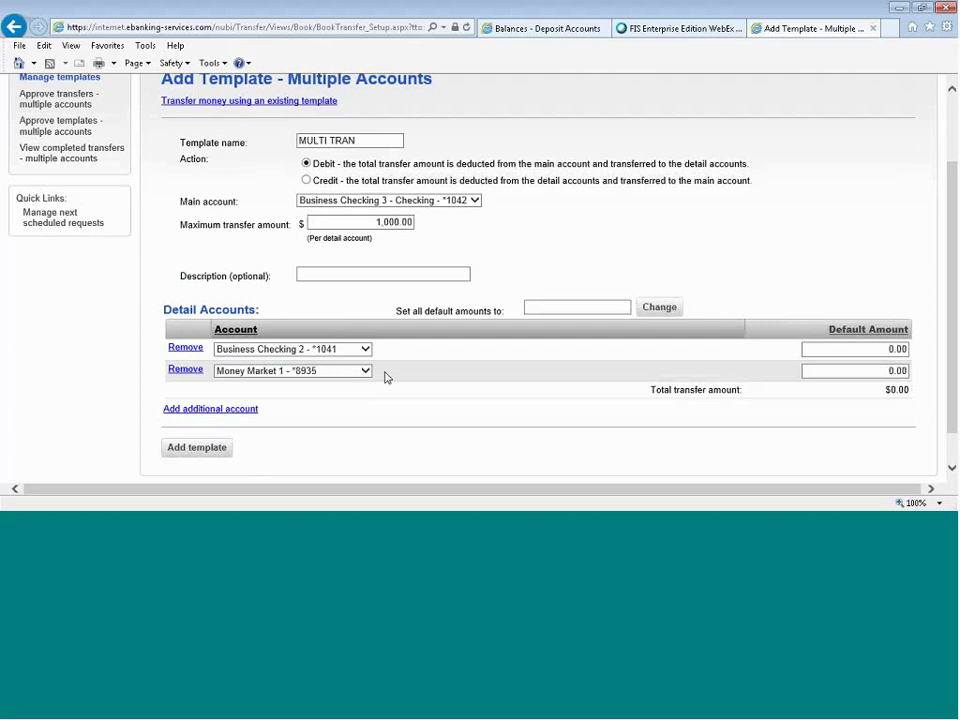
# Switch to Credit into Business Checking 2, with Business Checking 4 and Money Market 1 as detail accounts.
pyautogui.click(306, 181)
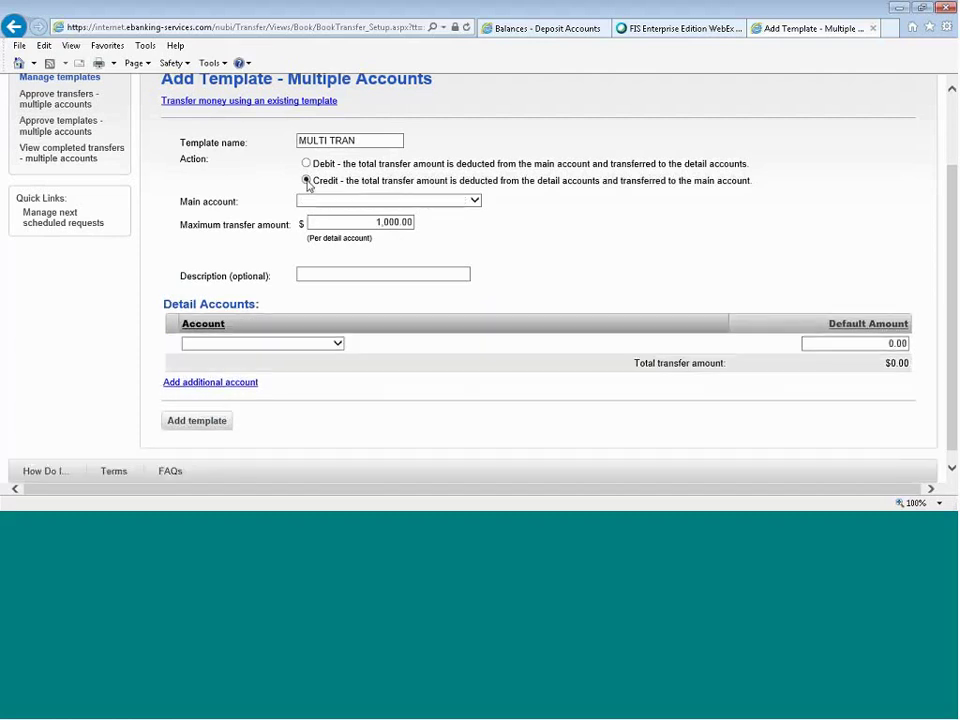
pyautogui.click(345, 205)
pyautogui.click(364, 221)
pyautogui.click(337, 343)
pyautogui.click(287, 387)
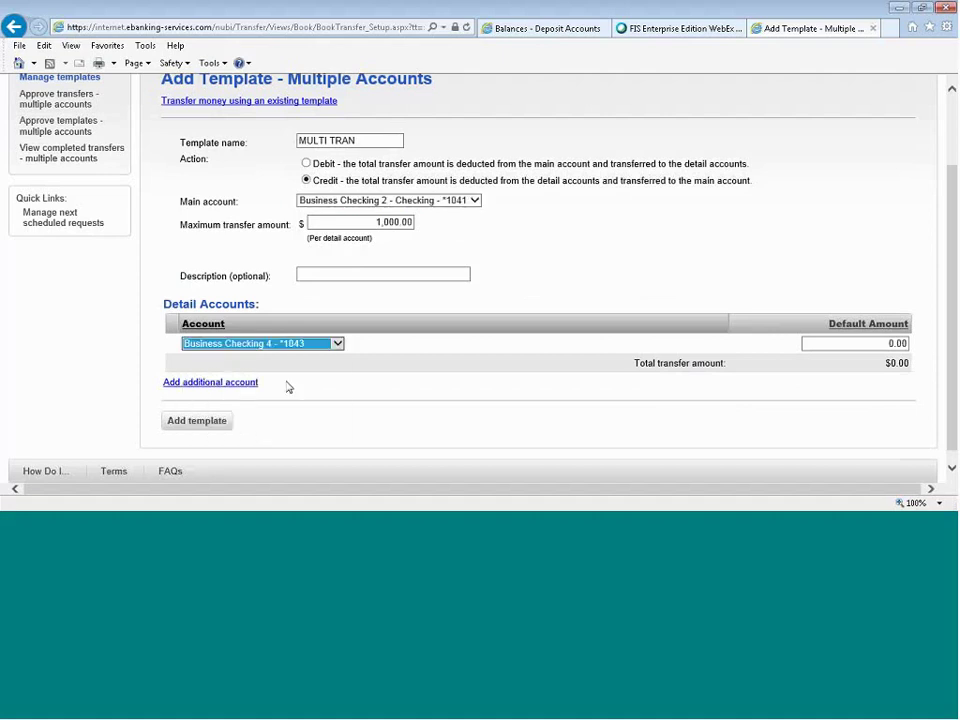
pyautogui.click(240, 383)
pyautogui.click(258, 371)
pyautogui.click(265, 456)
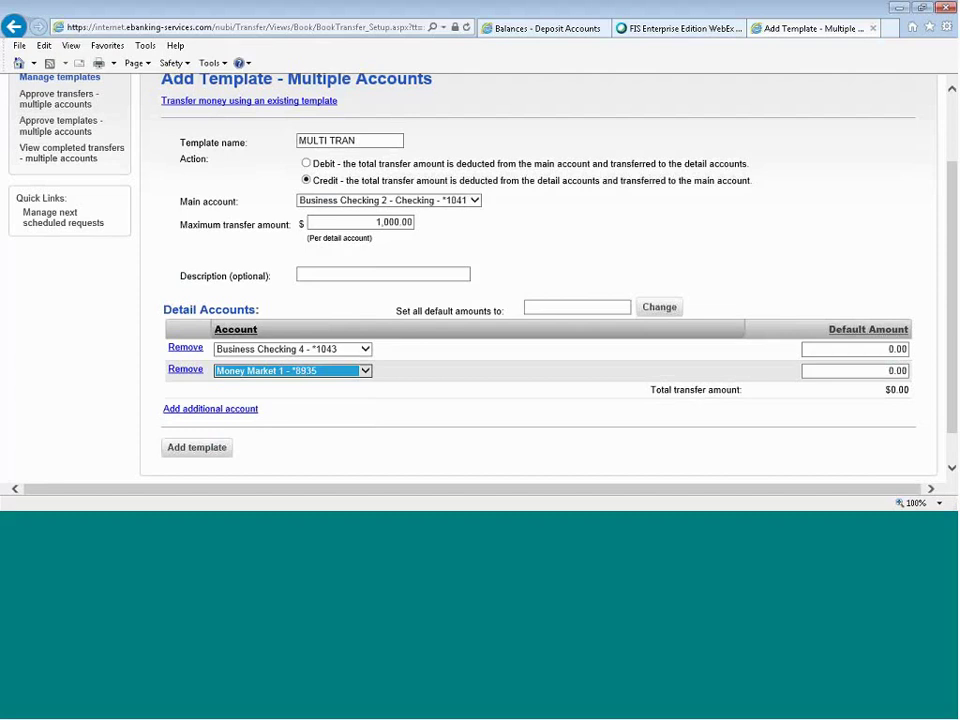
# Enter 1000.00 for both detail rows and add the MULTI TRAN template.
pyautogui.click(880, 349)
pyautogui.write('1000.0')
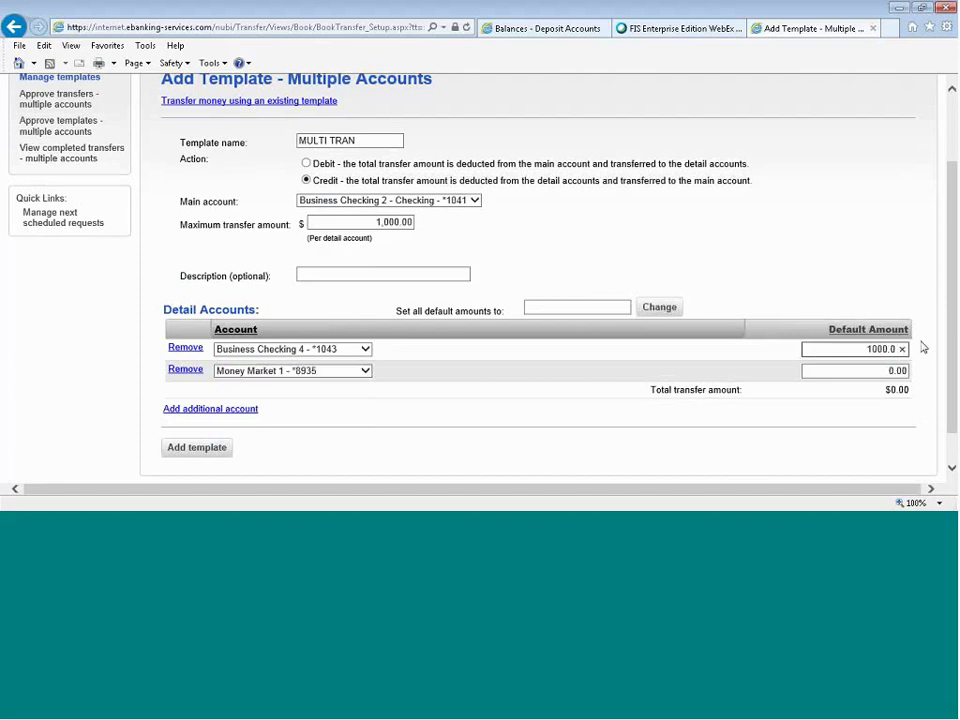
pyautogui.write('0')
pyautogui.click(869, 372)
pyautogui.write('1000.00')
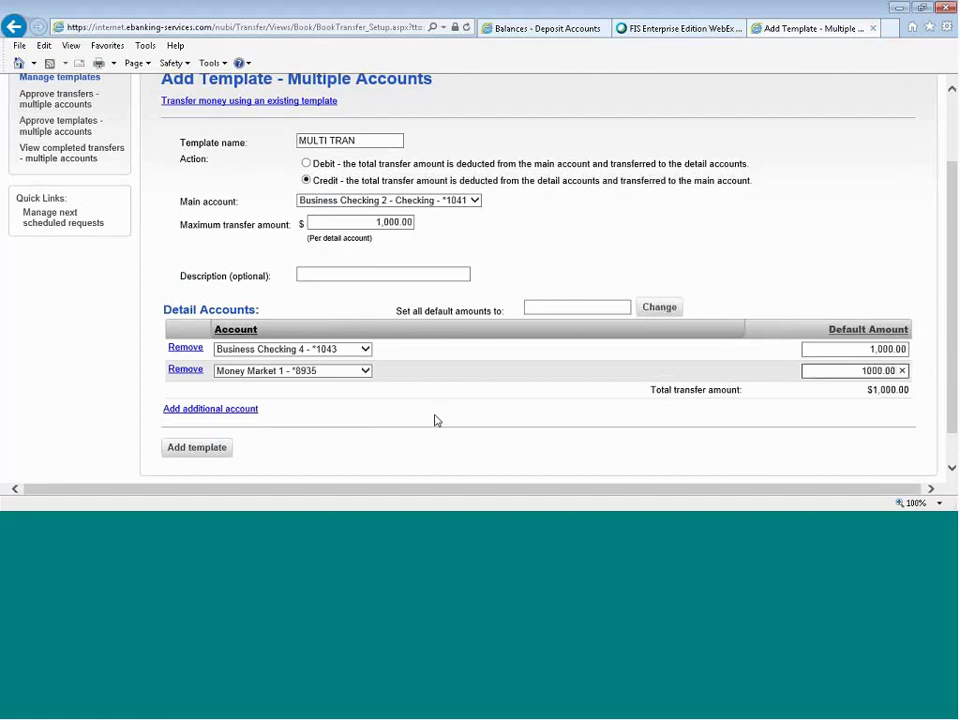
pyautogui.click(224, 443)
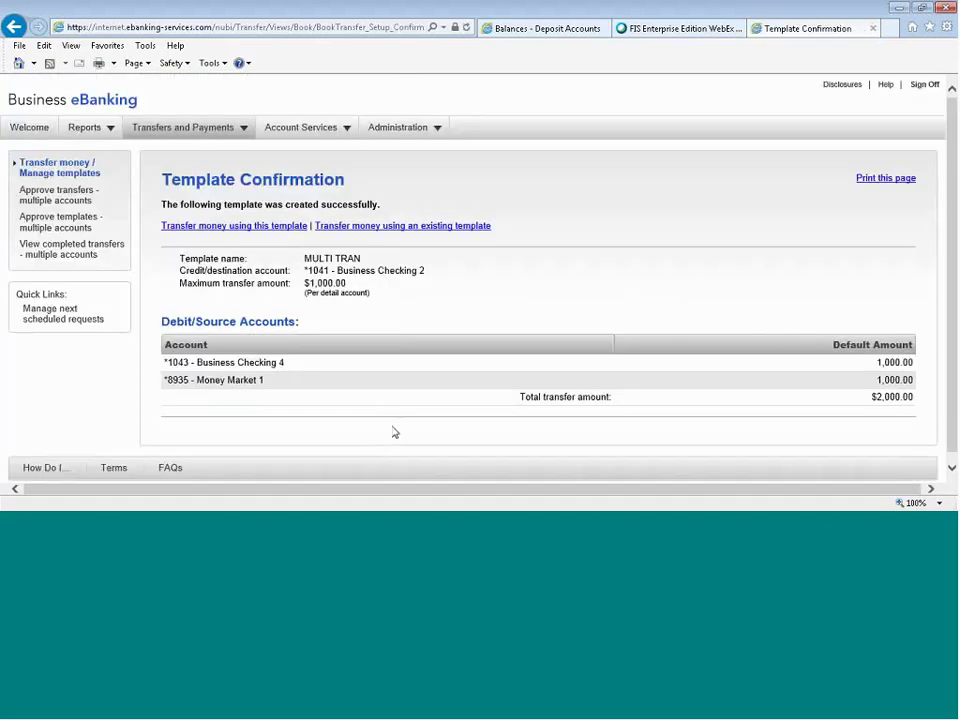
pyautogui.click(47, 178)
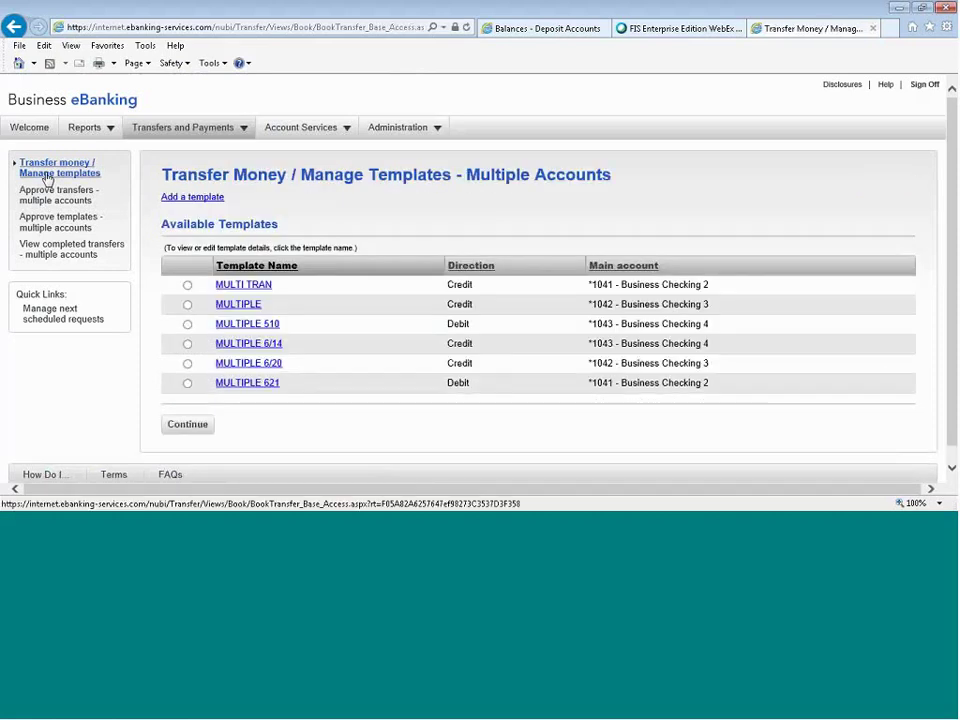
# Transfer $2,000.00 into Business Checking 2 using the MULTI TRAN template and transmit it.
pyautogui.click(187, 285)
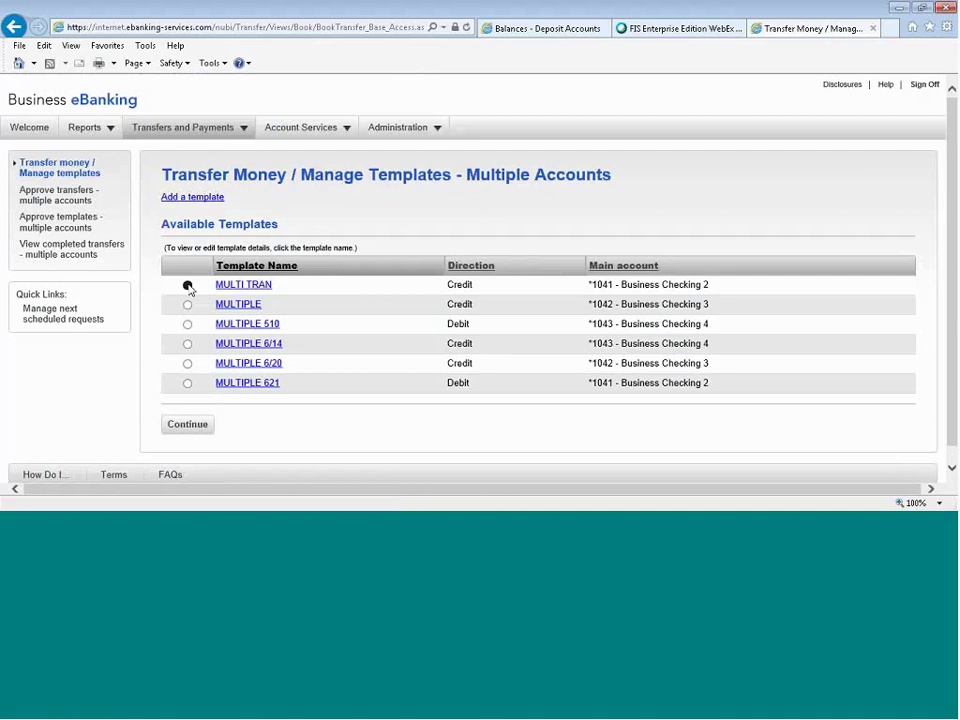
pyautogui.click(188, 425)
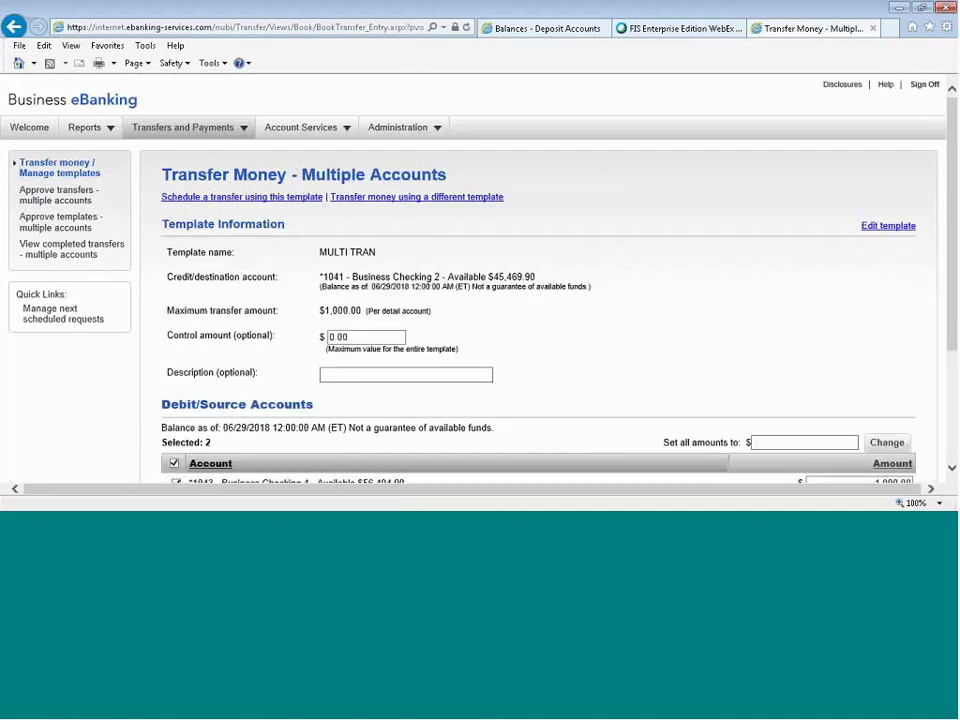
pyautogui.scroll(-3, 591, 306)
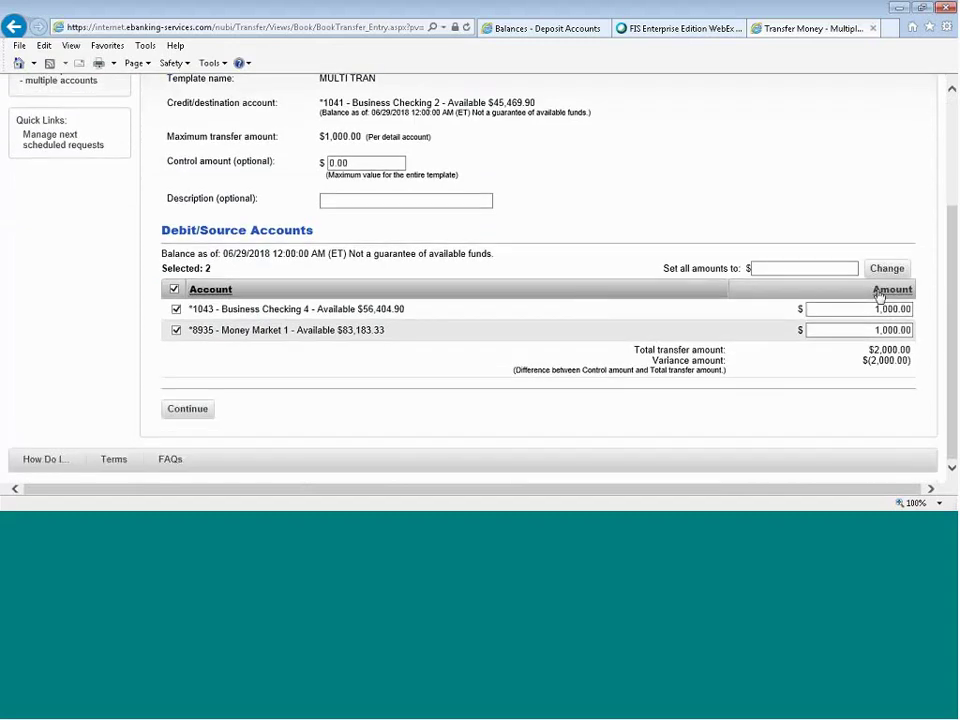
pyautogui.click(879, 292)
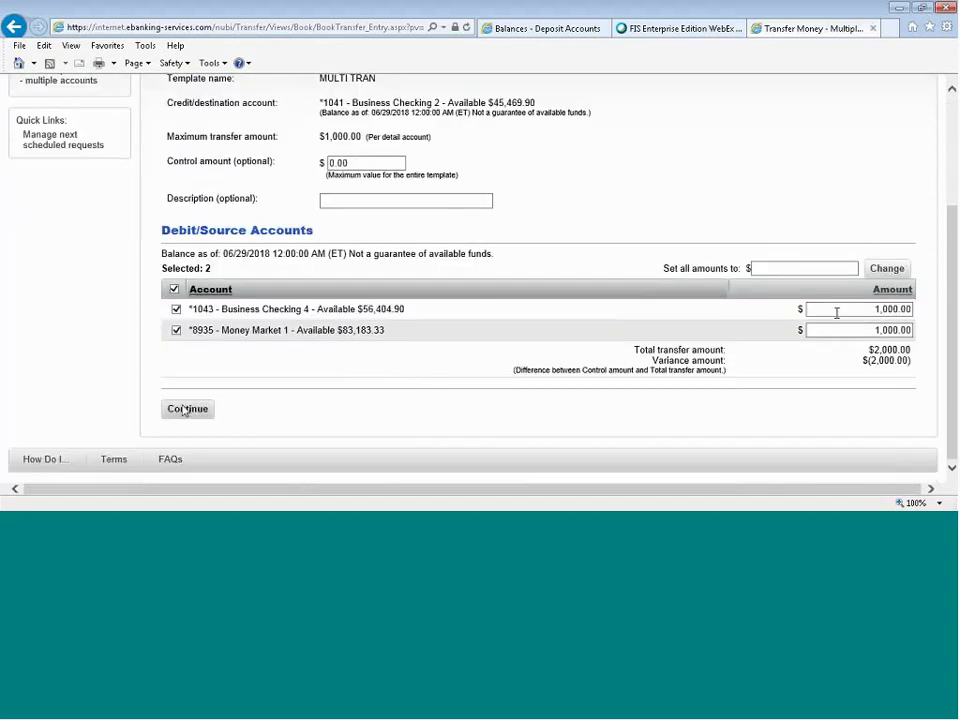
pyautogui.click(187, 409)
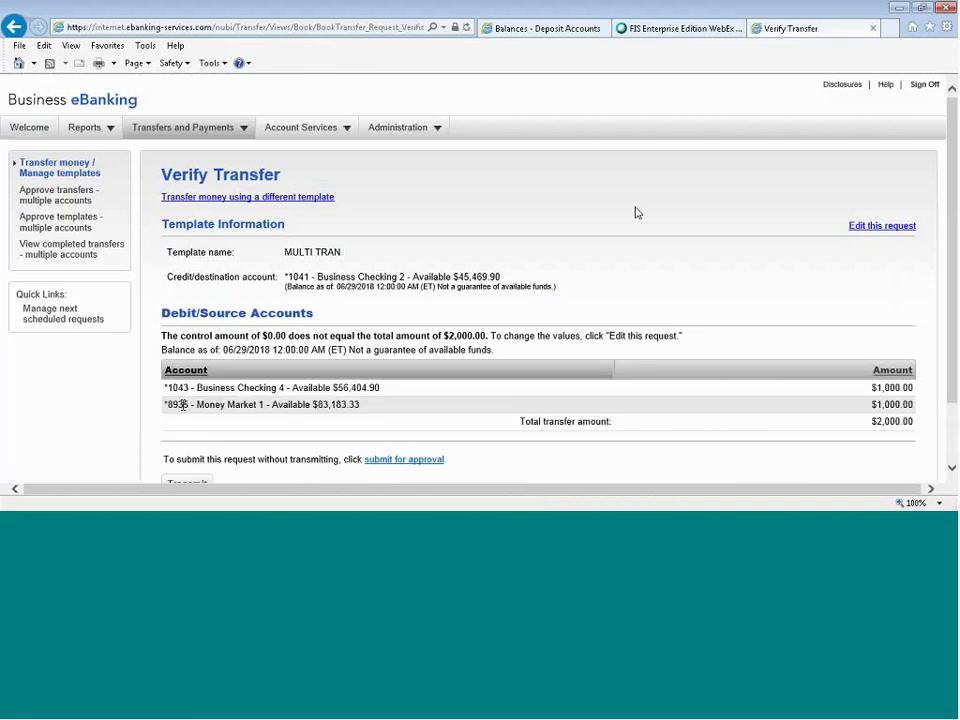
pyautogui.scroll(-1, 636, 212)
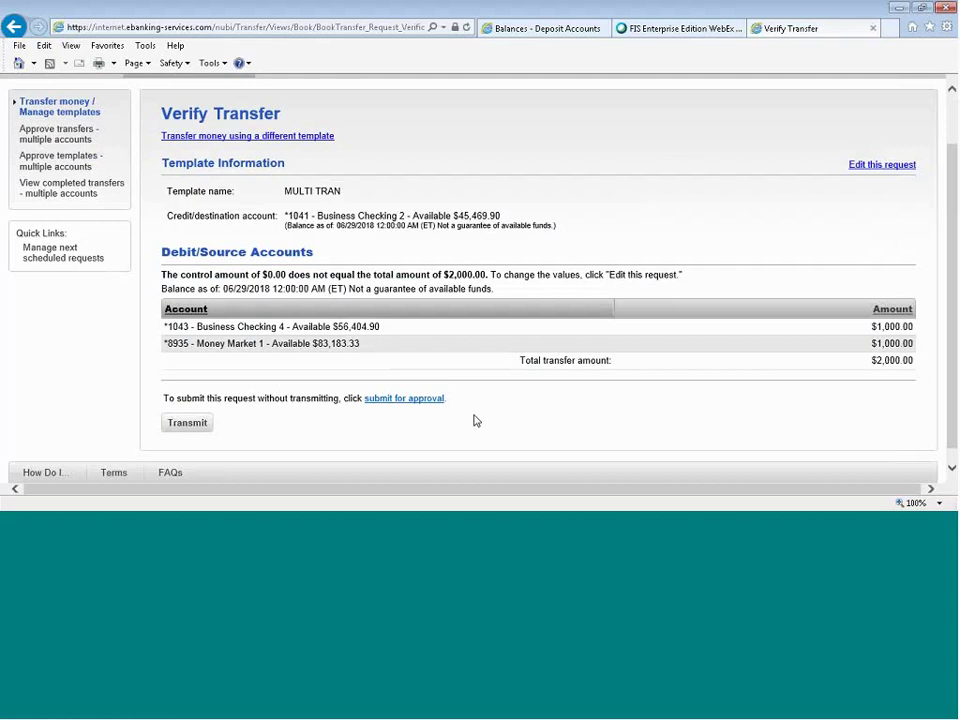
pyautogui.click(188, 423)
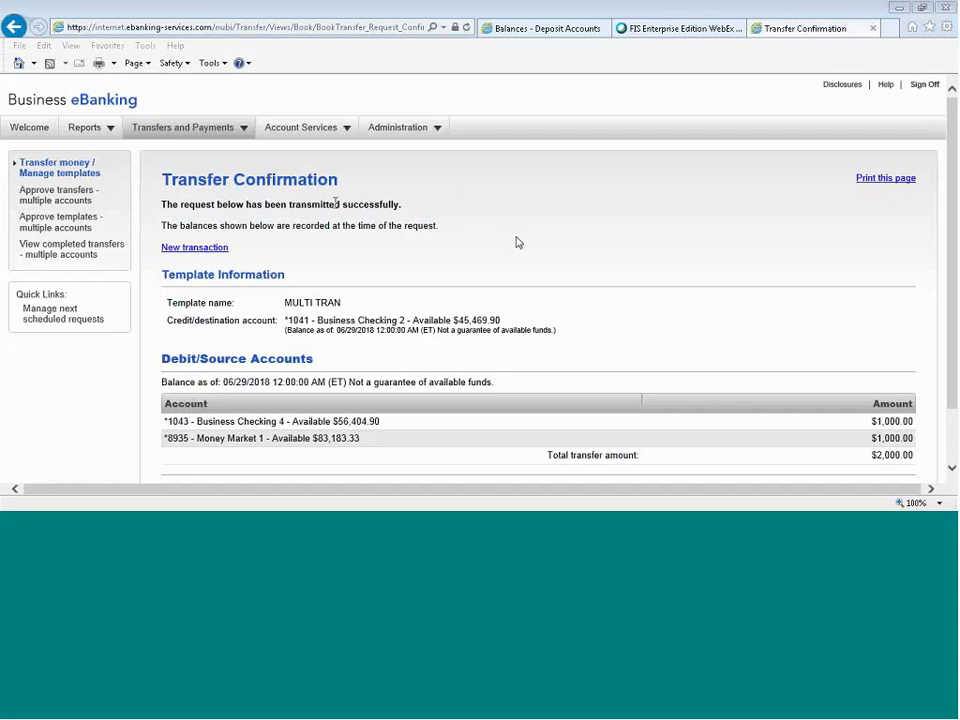
pyautogui.moveTo(289, 133)
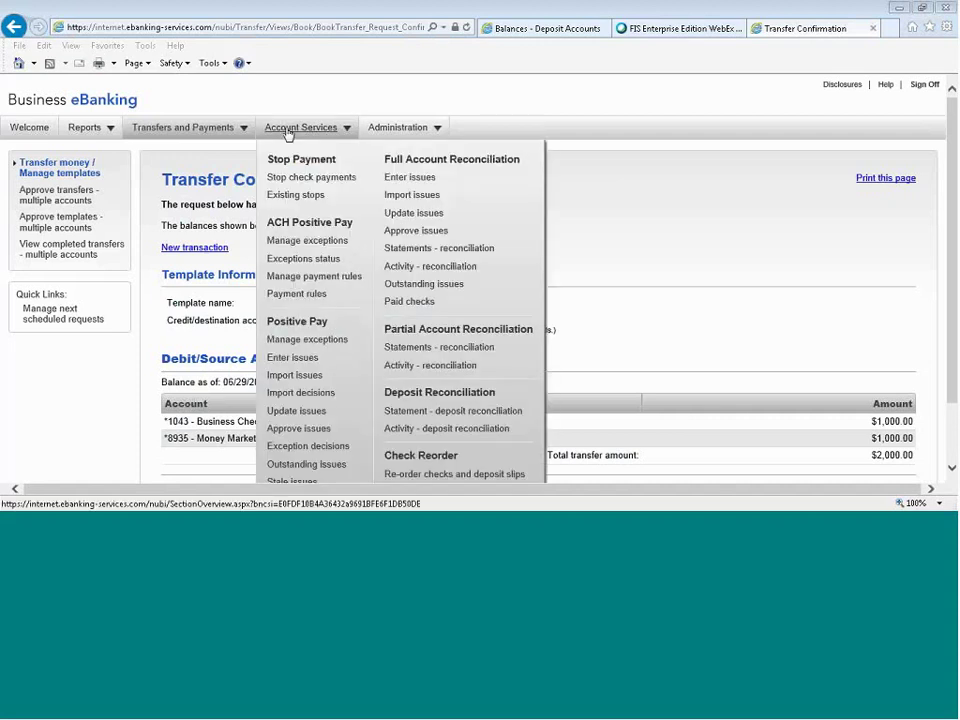
# Stop payment on check 3654 dated 07/02/2018 from Business Checking 2 and submit the request.
pyautogui.click(337, 180)
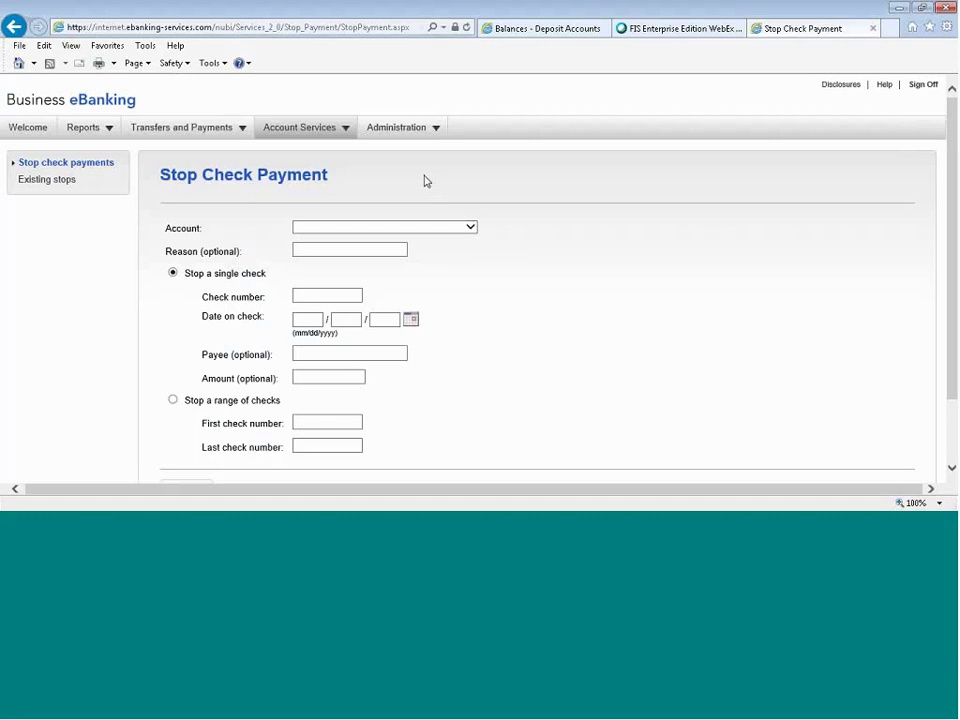
pyautogui.click(432, 226)
pyautogui.click(434, 247)
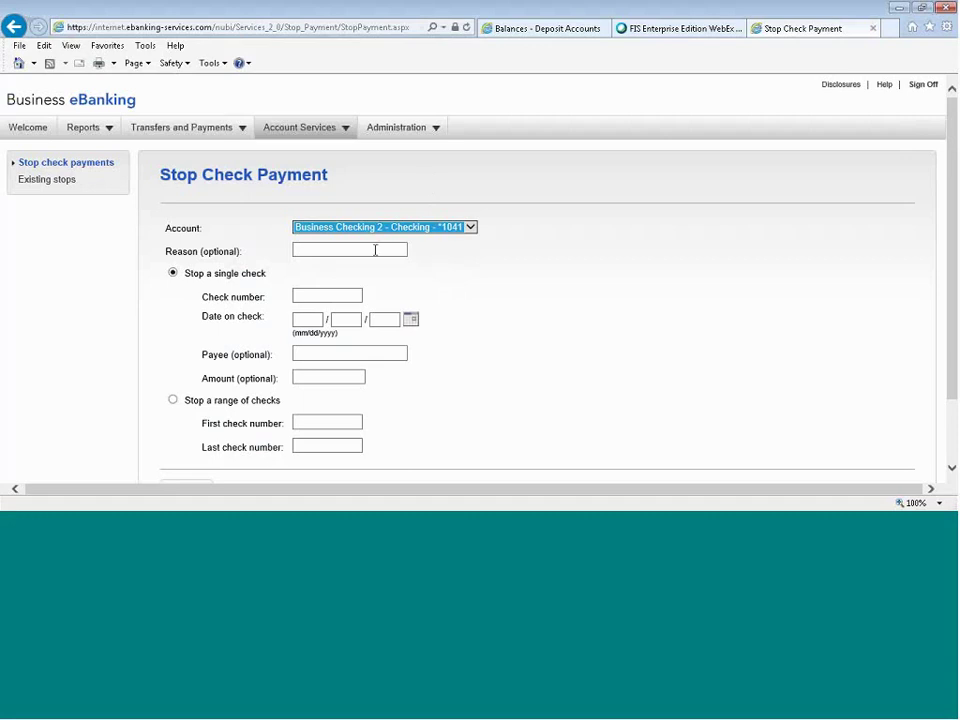
pyautogui.click(327, 294)
pyautogui.write('3654')
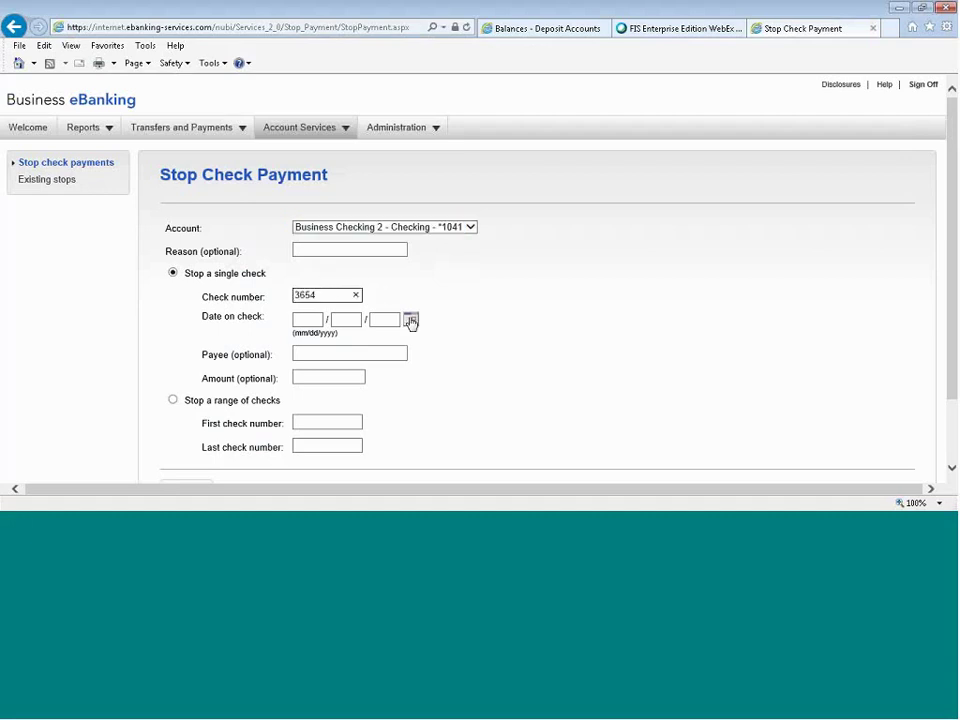
pyautogui.click(410, 321)
pyautogui.click(451, 359)
pyautogui.scroll(-2, 451, 364)
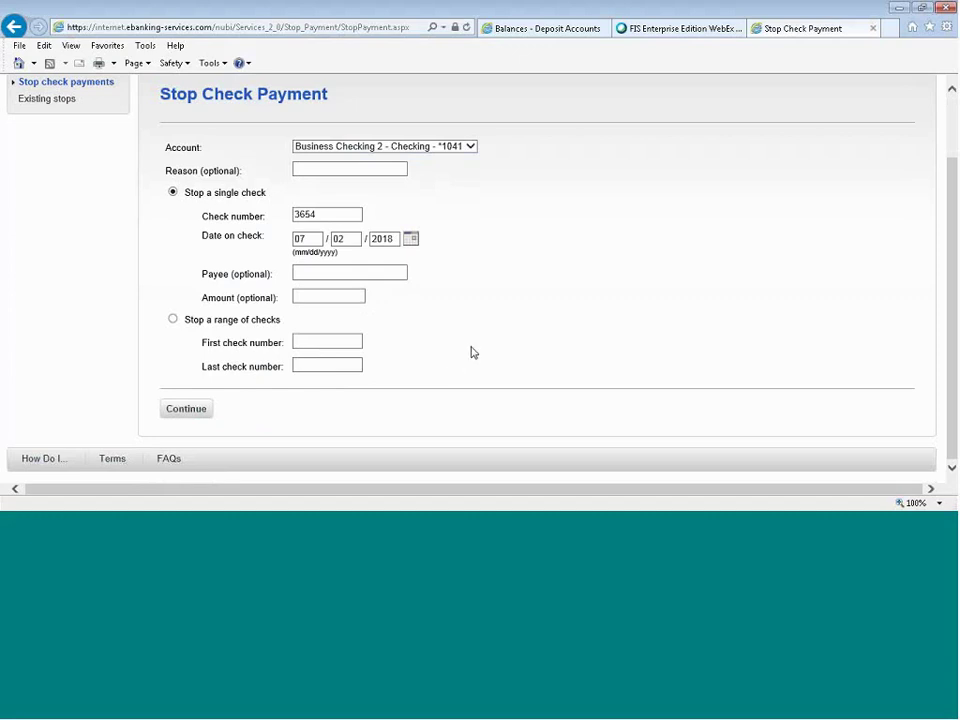
pyautogui.click(195, 409)
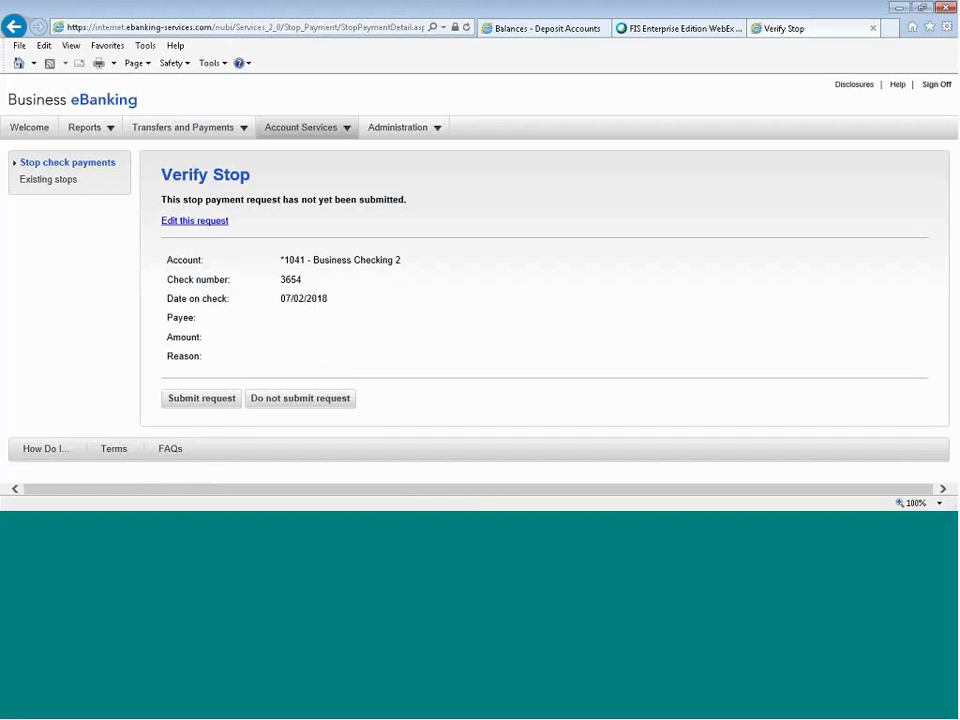
pyautogui.click(200, 401)
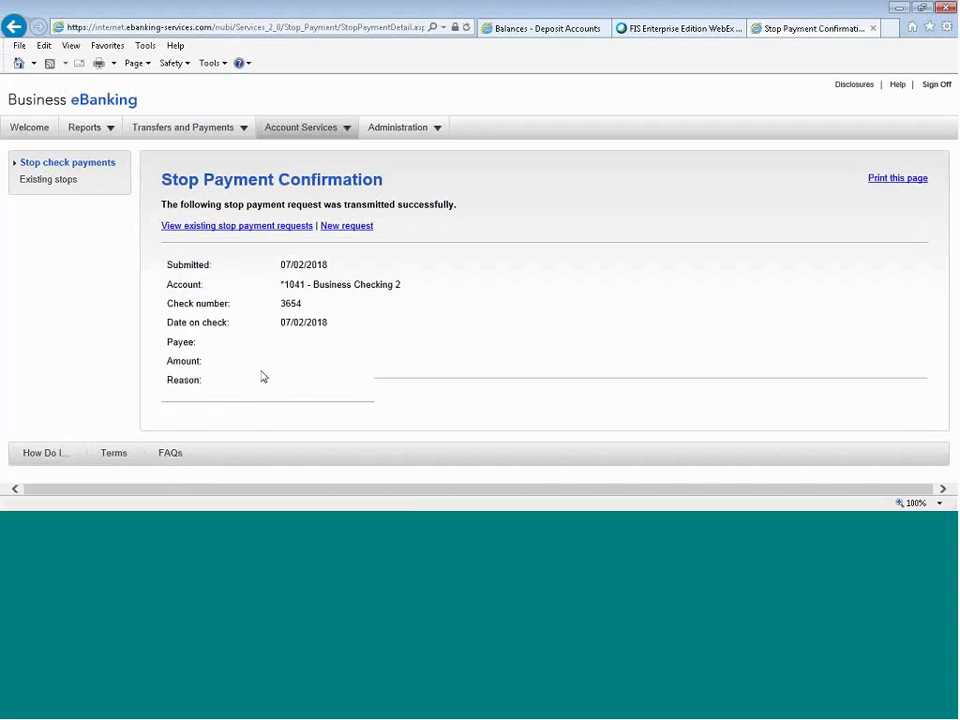
pyautogui.click(337, 228)
# Stop checks 4578 through 4583 on Business Checking 3, then open the existing stop payment search.
pyautogui.click(337, 228)
pyautogui.click(345, 263)
pyautogui.click(441, 287)
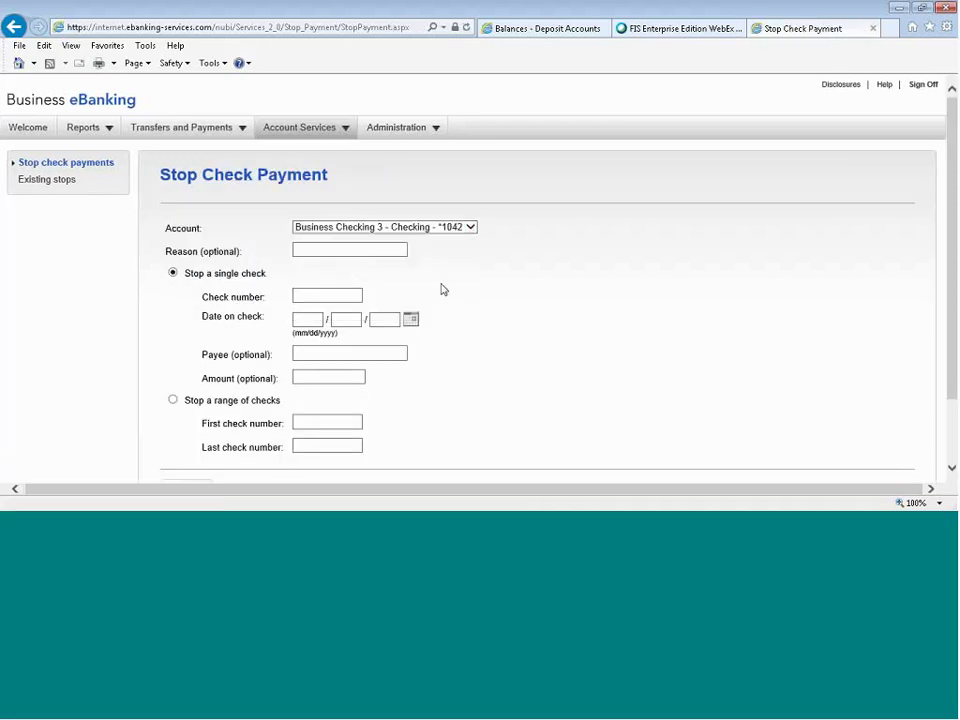
pyautogui.scroll(-2, 467, 298)
pyautogui.click(256, 317)
pyautogui.click(325, 341)
pyautogui.write('4578')
pyautogui.click(326, 362)
pyautogui.write('458')
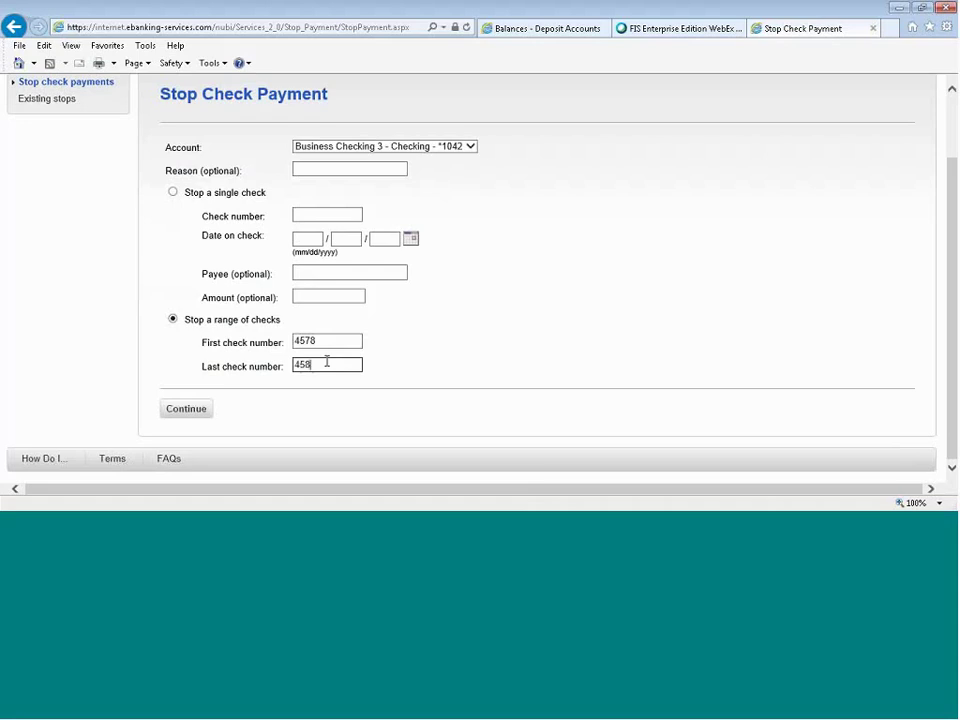
pyautogui.write('3')
pyautogui.click(186, 408)
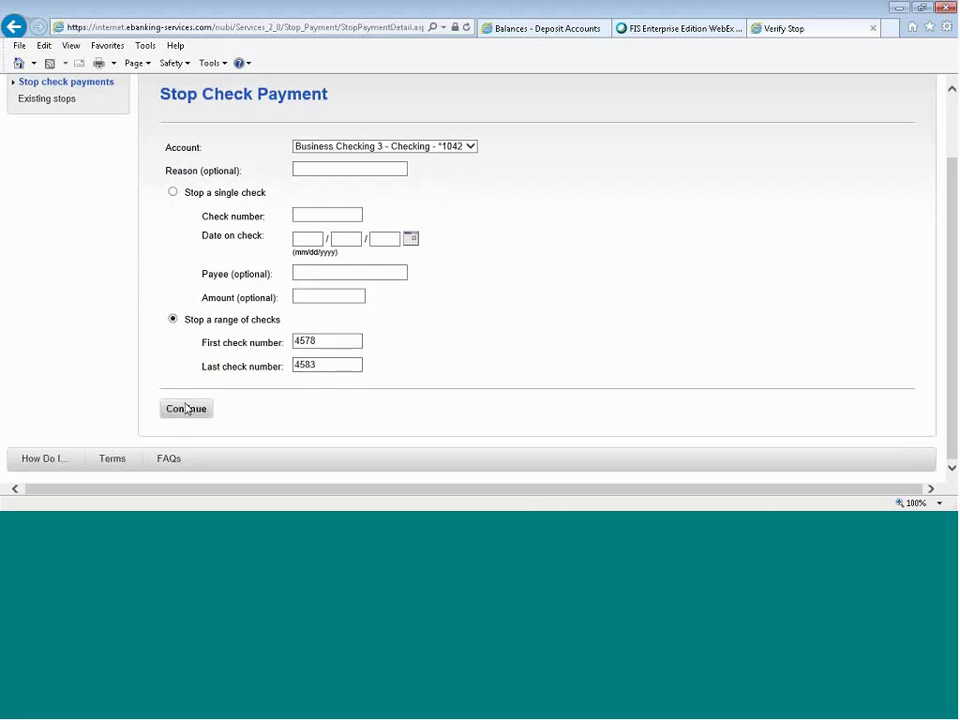
pyautogui.click(187, 399)
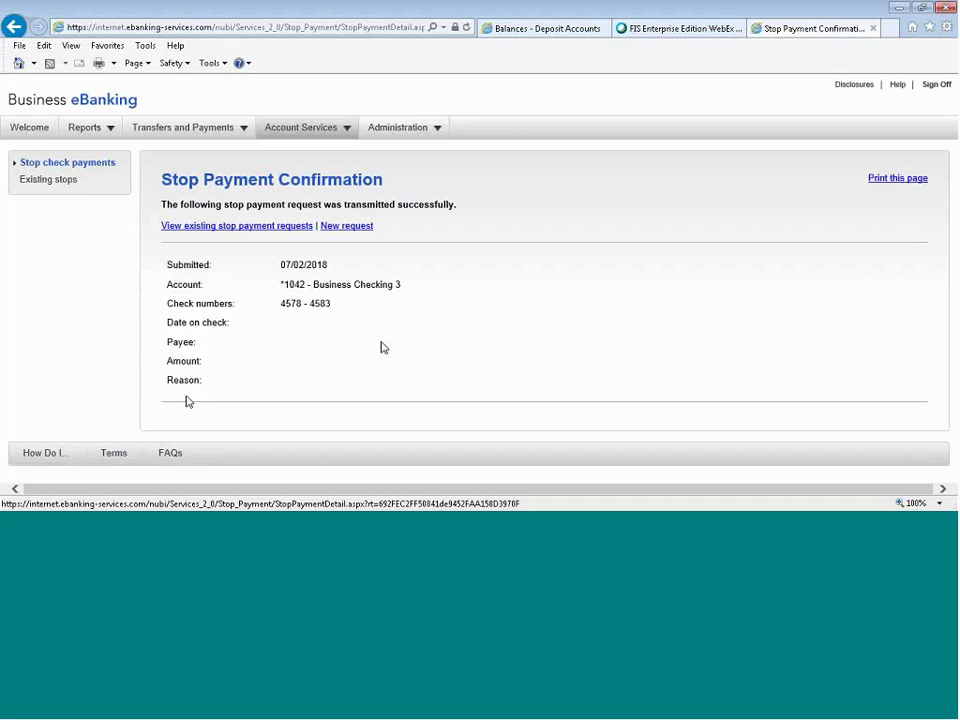
pyautogui.click(216, 229)
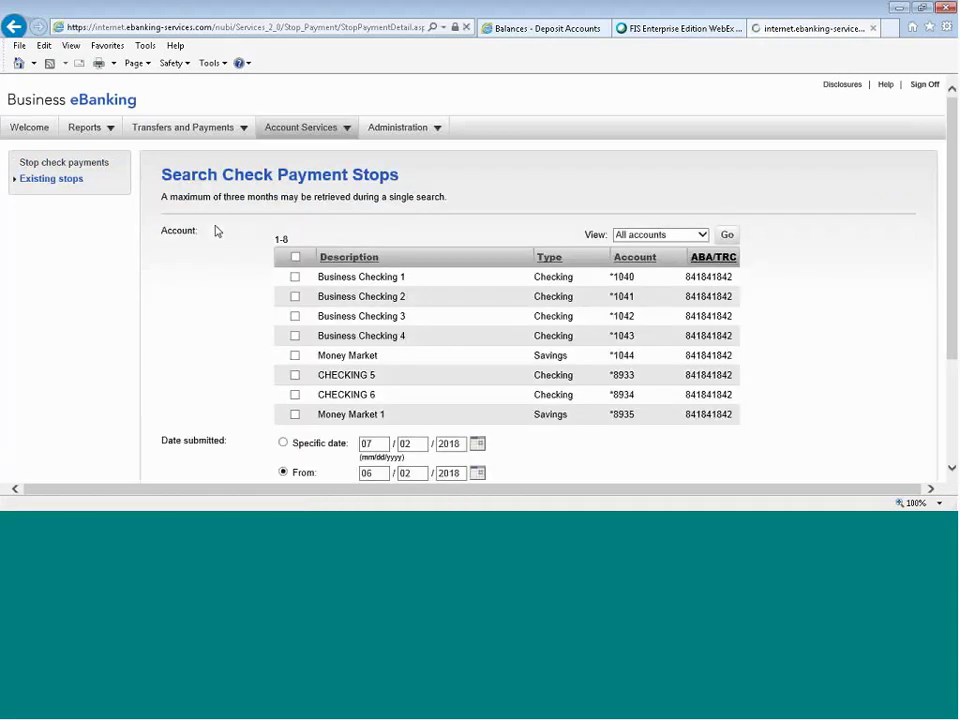
# Generate the existing check stops report for all accounts.
pyautogui.click(296, 259)
pyautogui.scroll(-2, 836, 272)
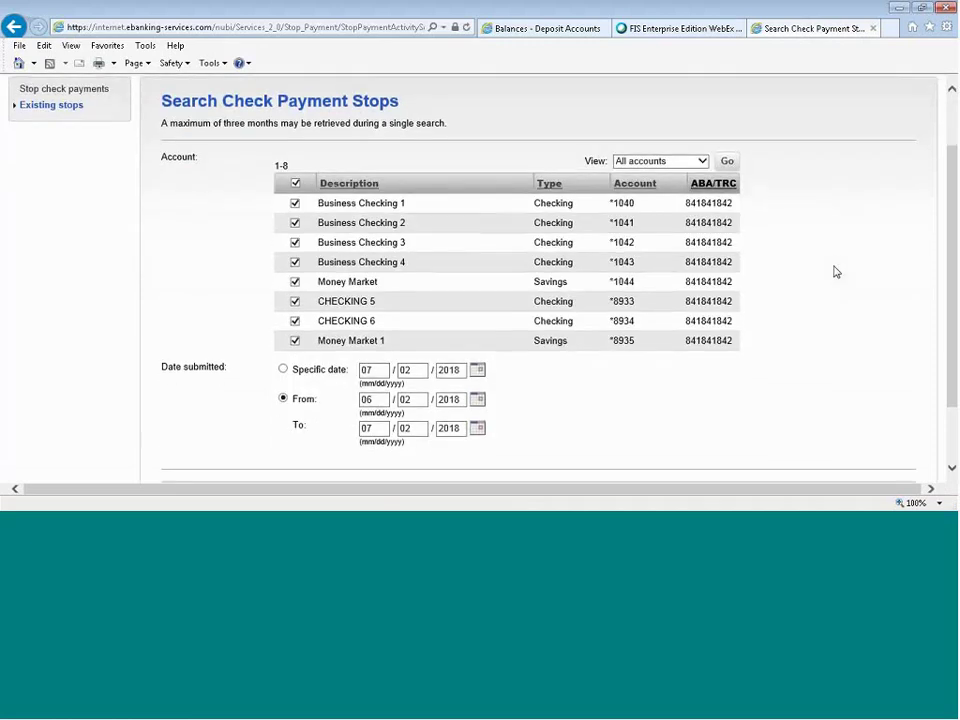
pyautogui.scroll(-2, 836, 272)
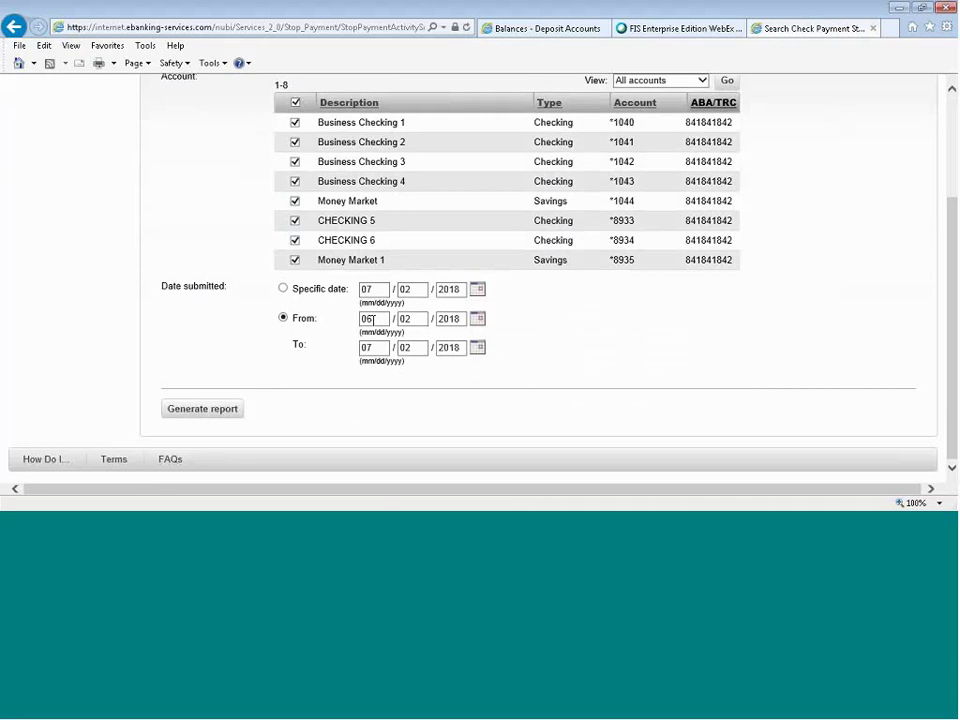
pyautogui.click(238, 410)
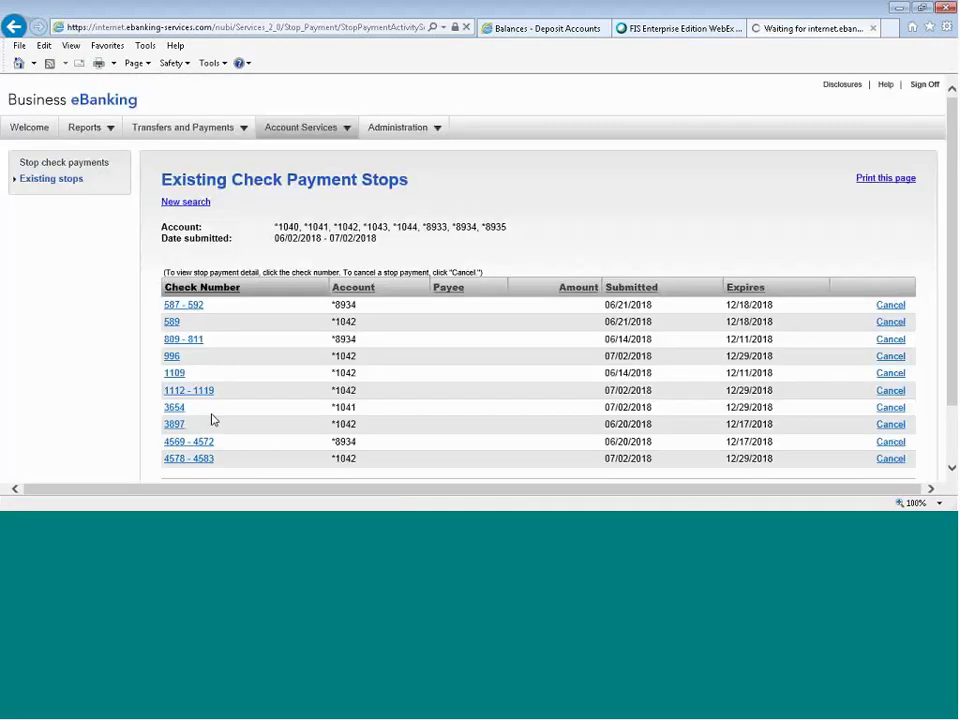
# View the stop details for check 1109, then go to the Balances - Deposit Accounts tab.
pyautogui.scroll(-2, 215, 415)
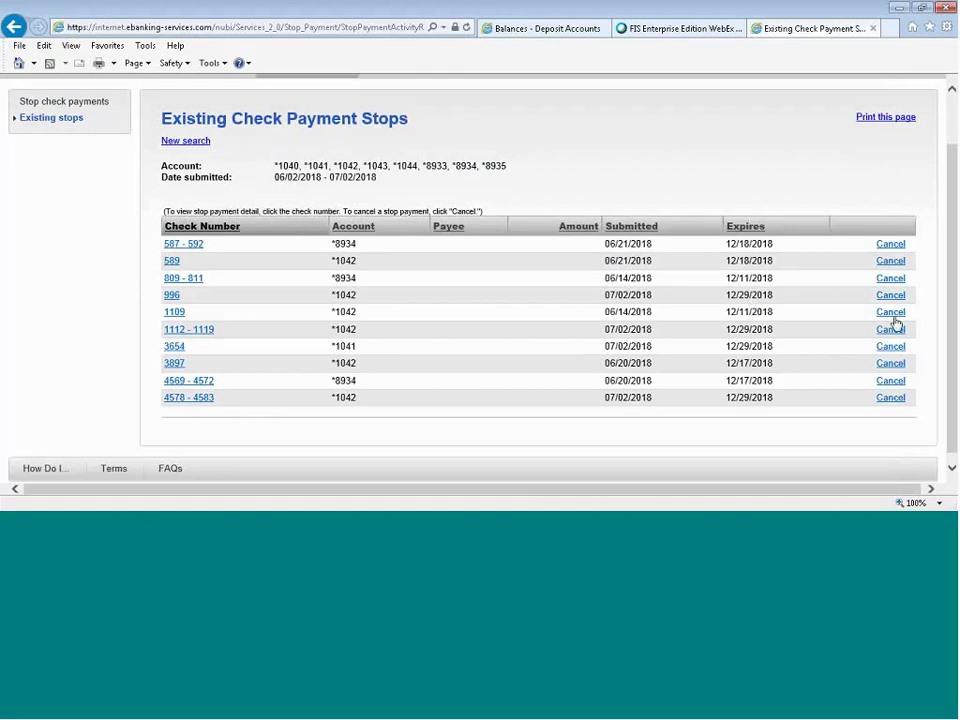
pyautogui.click(176, 312)
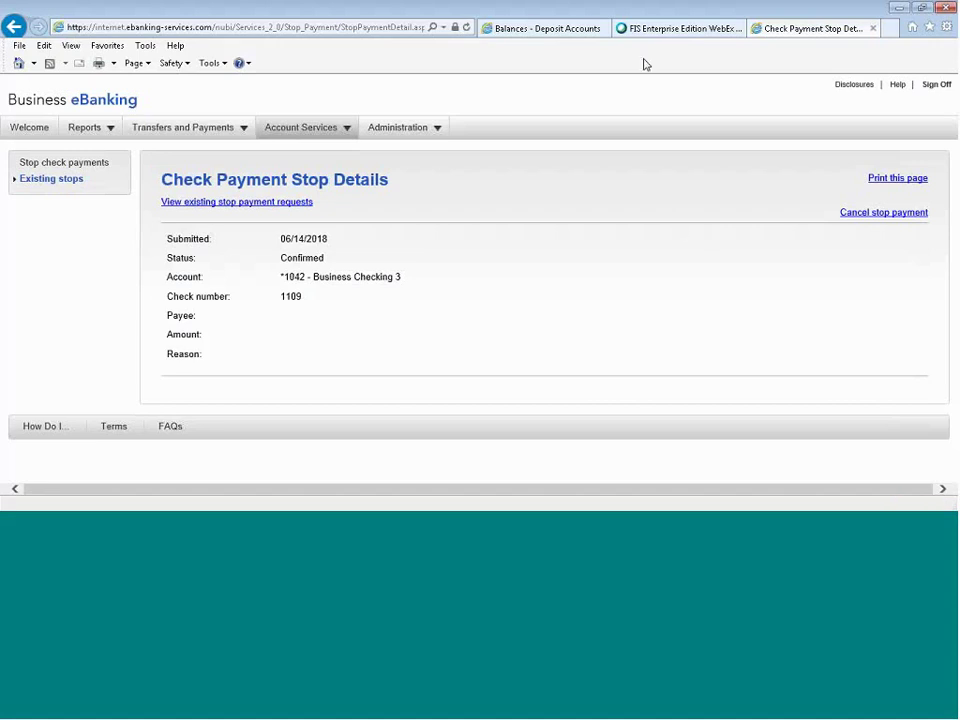
pyautogui.click(545, 28)
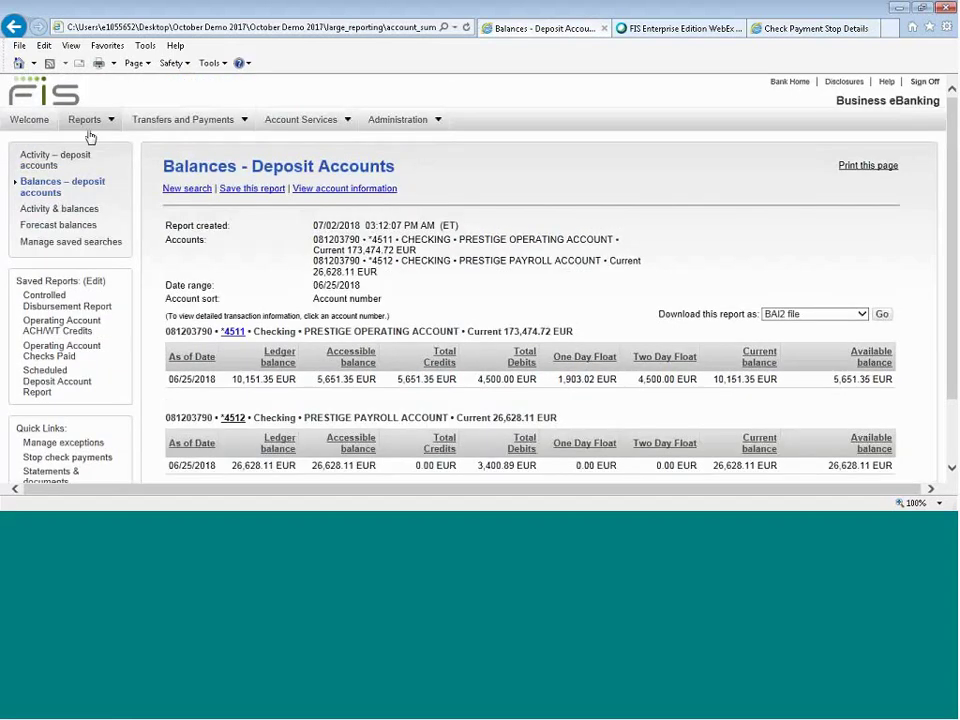
# Return to the Check Payment Stop Details tab showing the confirmed stop on check 1109.
pyautogui.moveTo(167, 122)
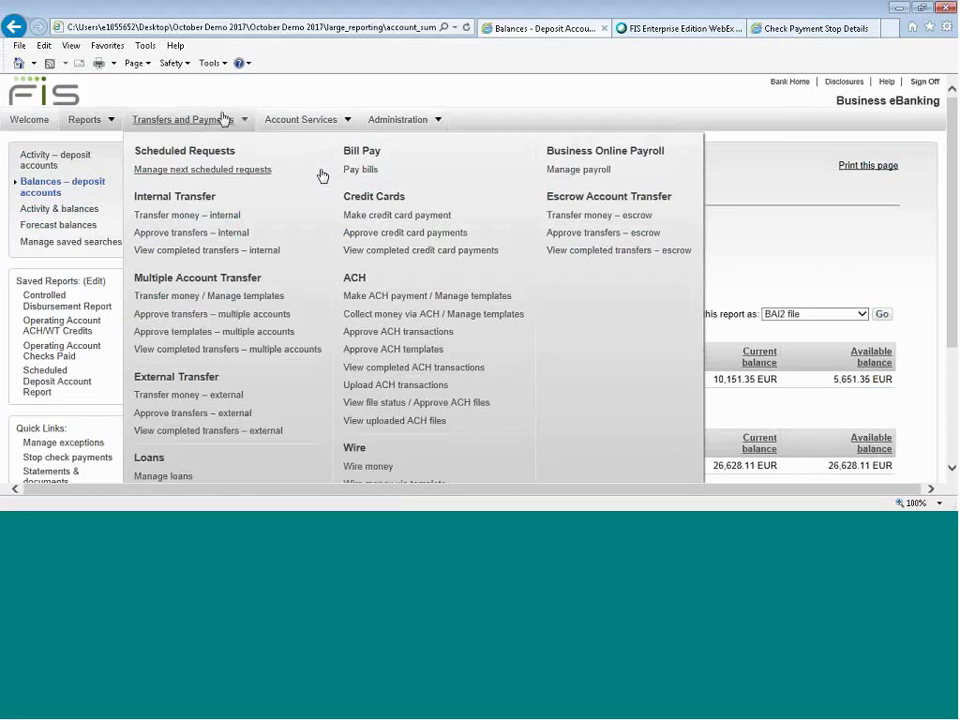
pyautogui.click(815, 29)
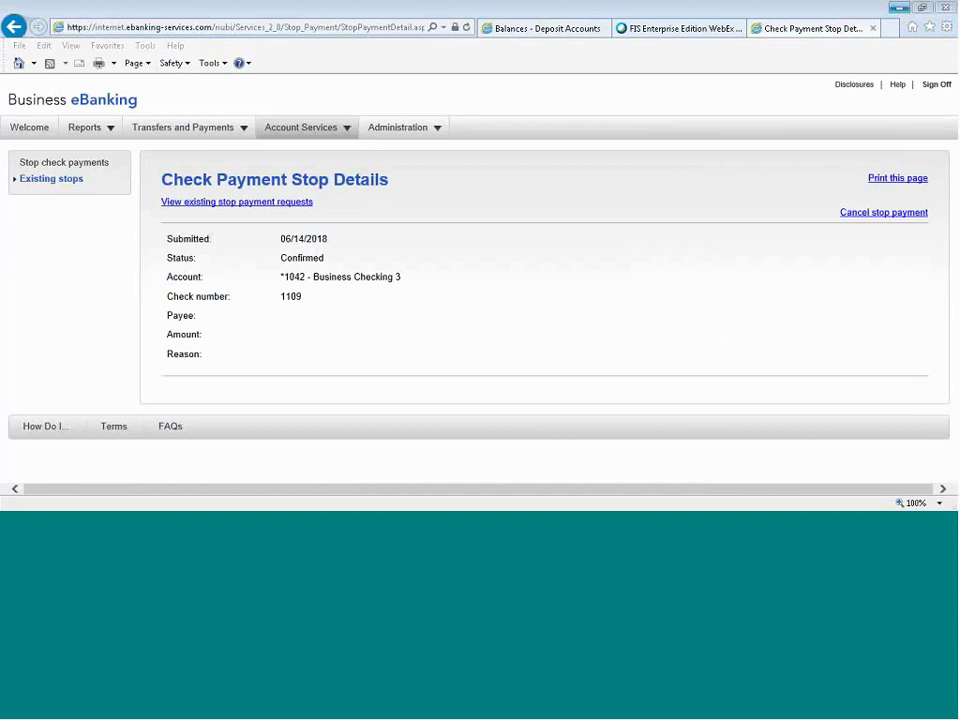
# Open the Transfers and Payments mega menu listing every transfer and payment service.
pyautogui.click(201, 134)
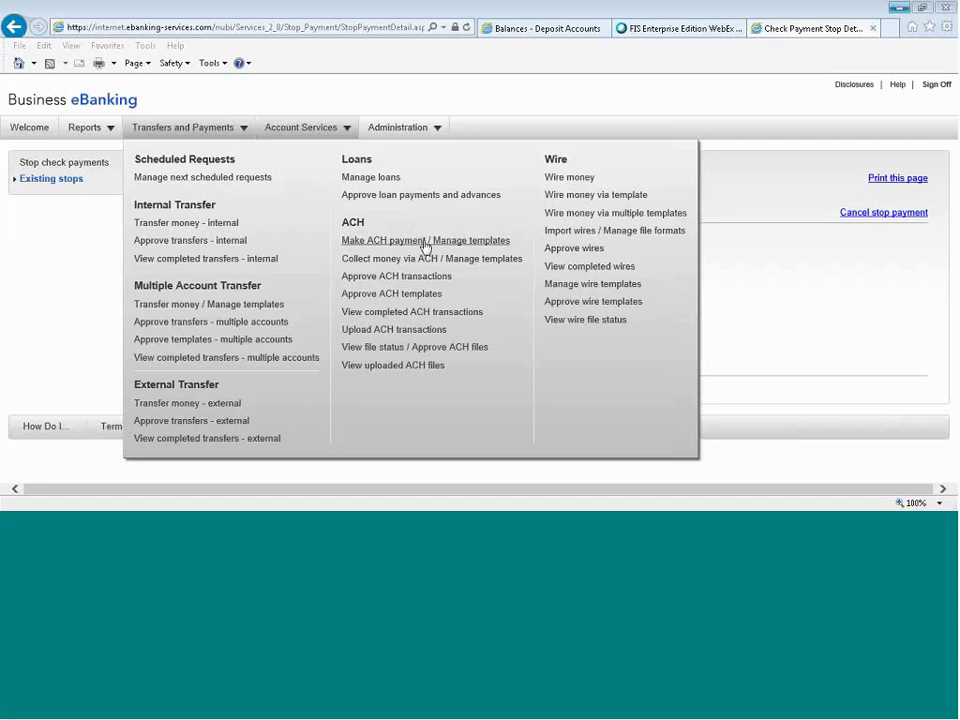
# Start a new ACH template named PAYROLL 723, type PPD Payment (Personal), company PLEASANT ATTYS.
pyautogui.click(425, 248)
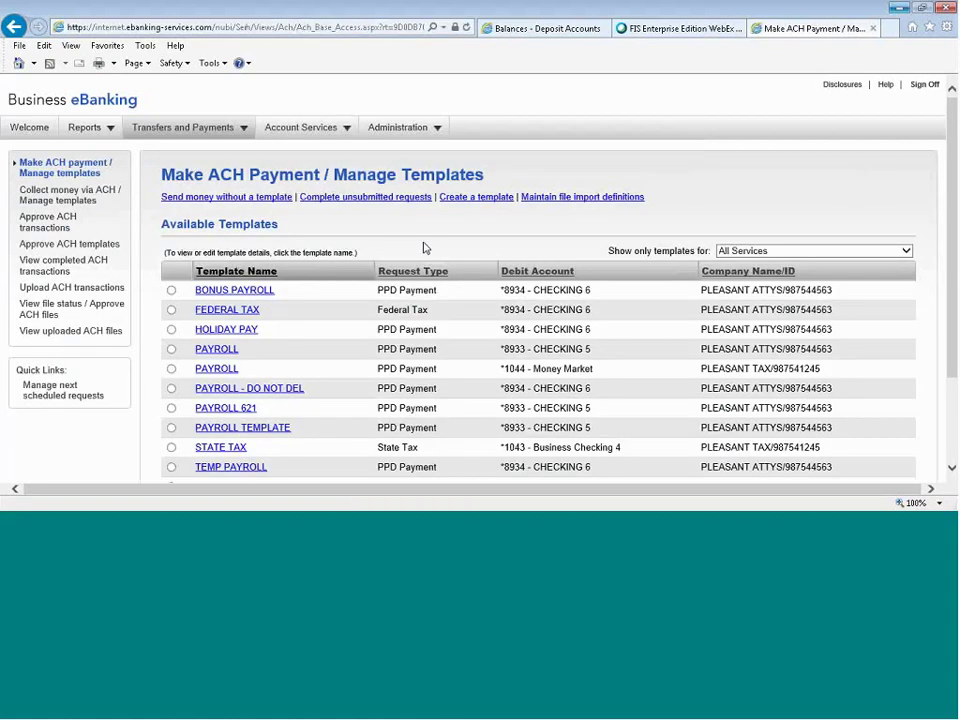
pyautogui.click(461, 203)
pyautogui.click(451, 259)
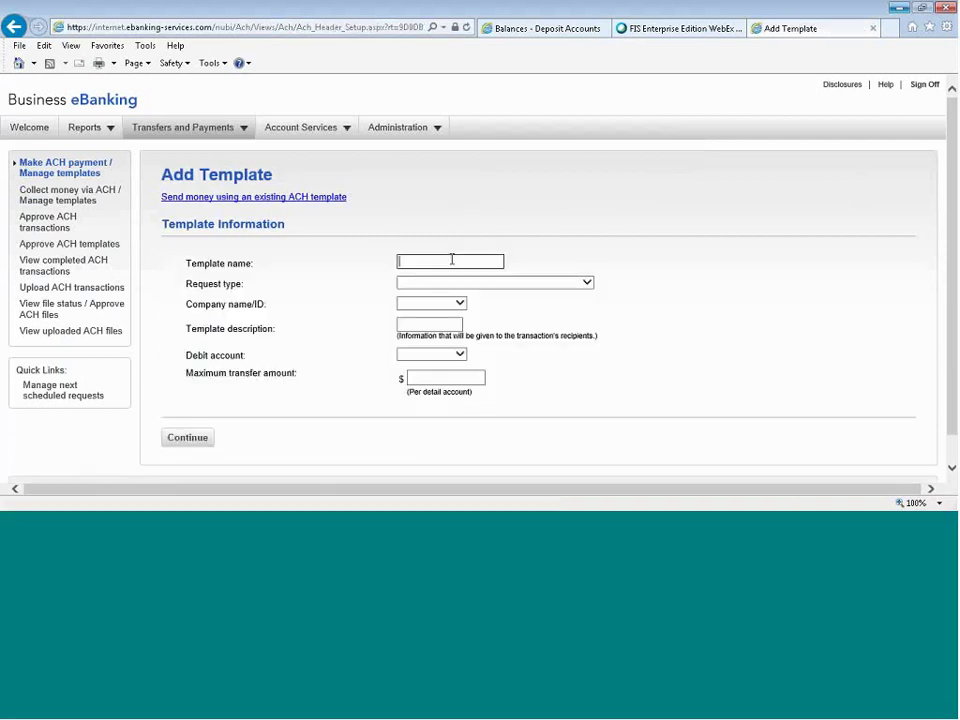
pyautogui.write('PAYROLL 723')
pyautogui.click(474, 284)
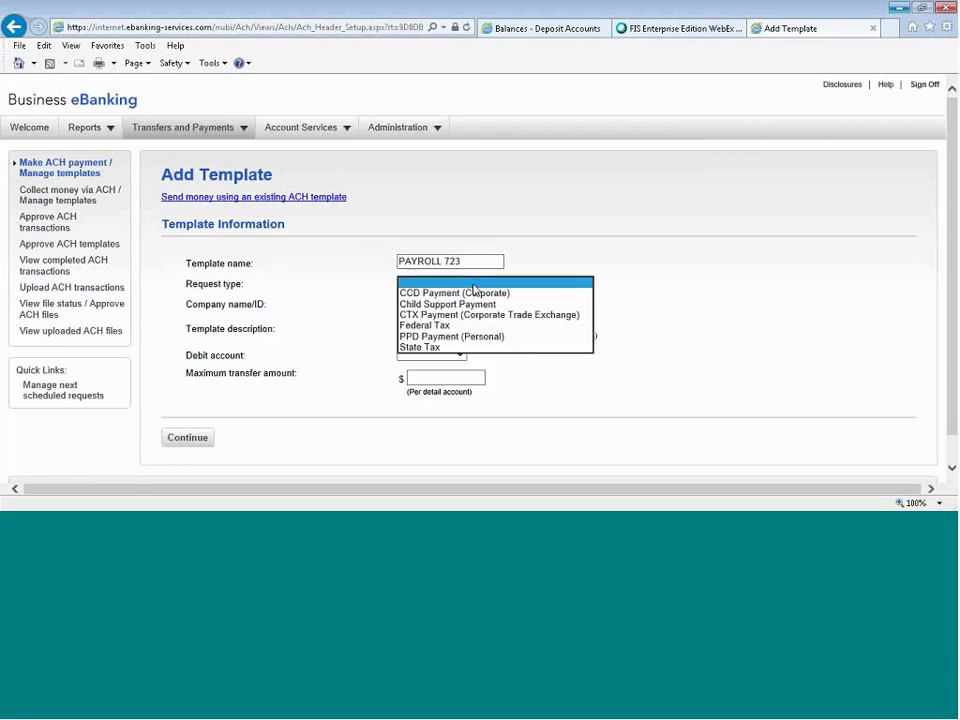
pyautogui.click(460, 337)
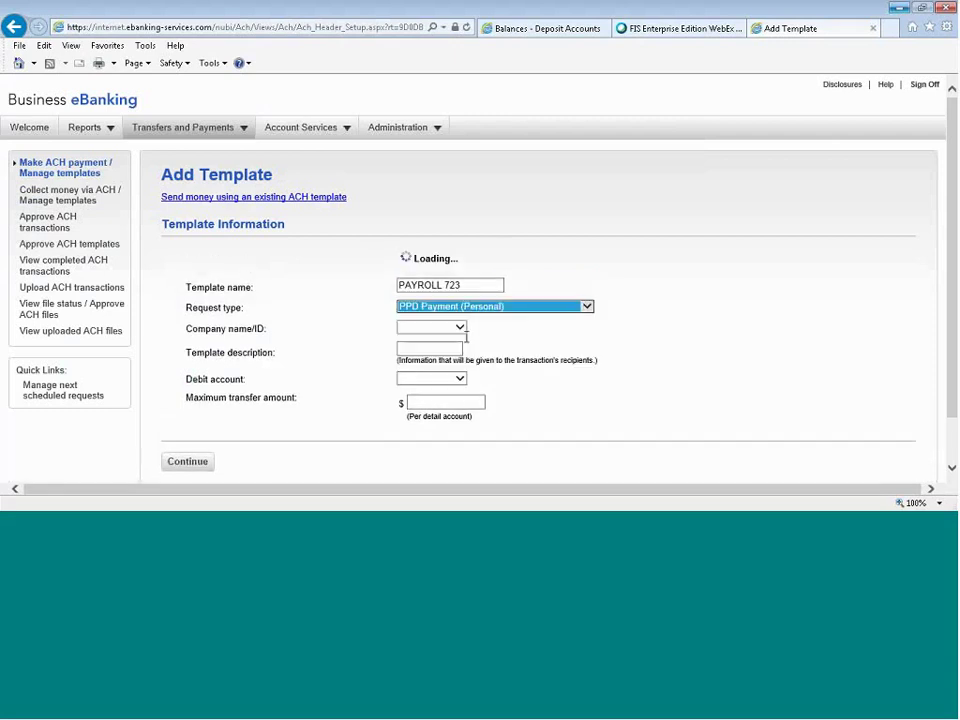
pyautogui.click(514, 304)
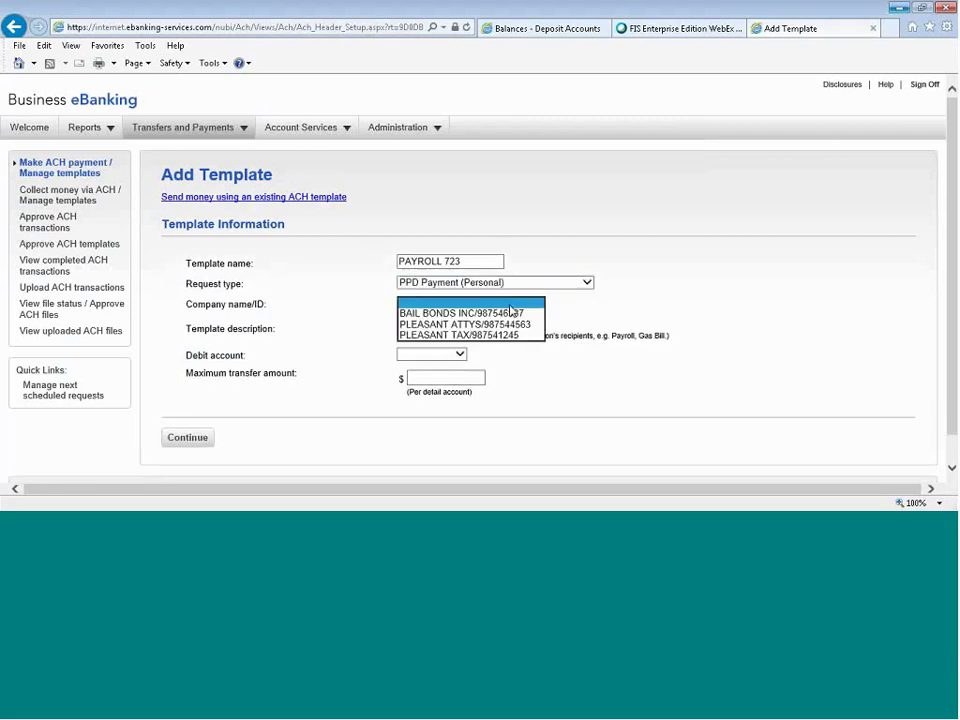
pyautogui.click(507, 325)
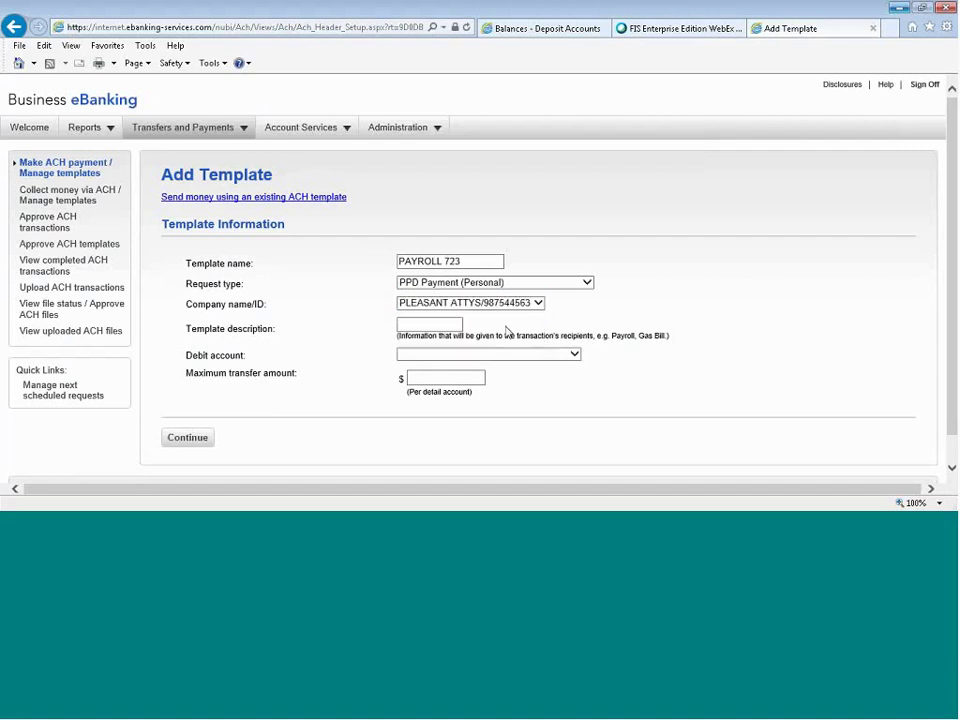
# Give the template description BI WEEKLY, debit account CHECKING 6 and a 4000 maximum, then continue.
pyautogui.click(444, 327)
pyautogui.write('BI WEEKLY')
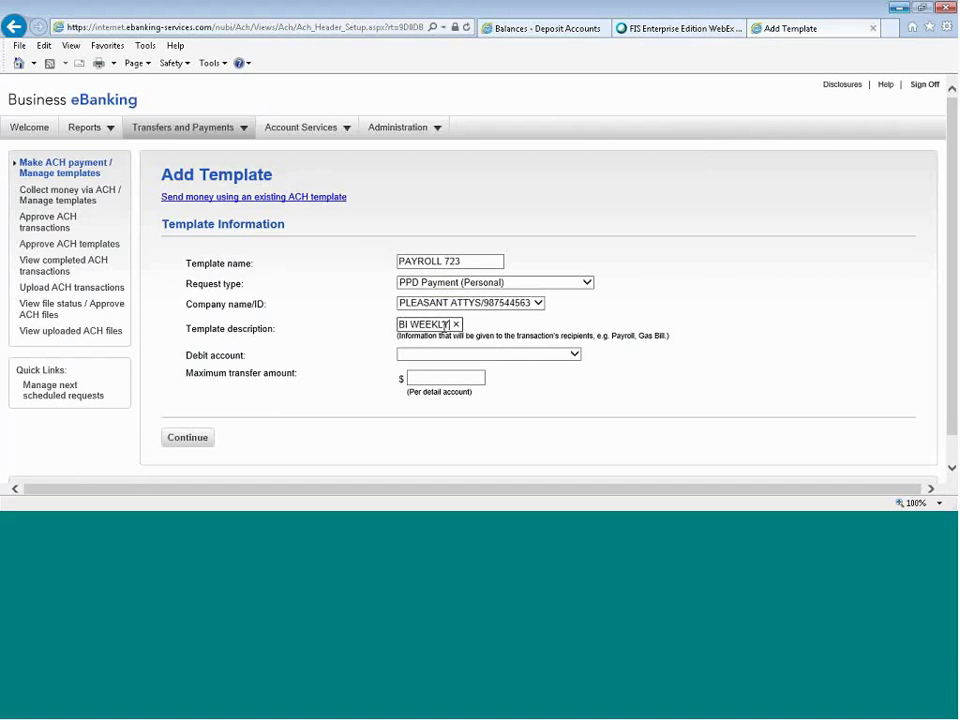
pyautogui.click(488, 354)
pyautogui.click(450, 386)
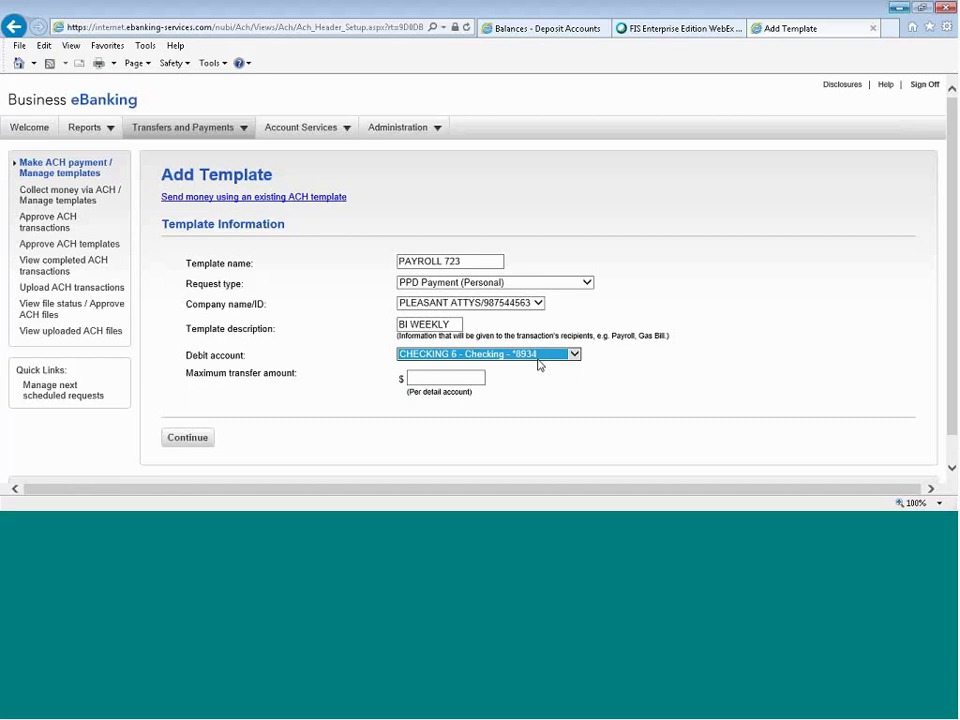
pyautogui.click(441, 377)
pyautogui.write('4000')
pyautogui.click(188, 438)
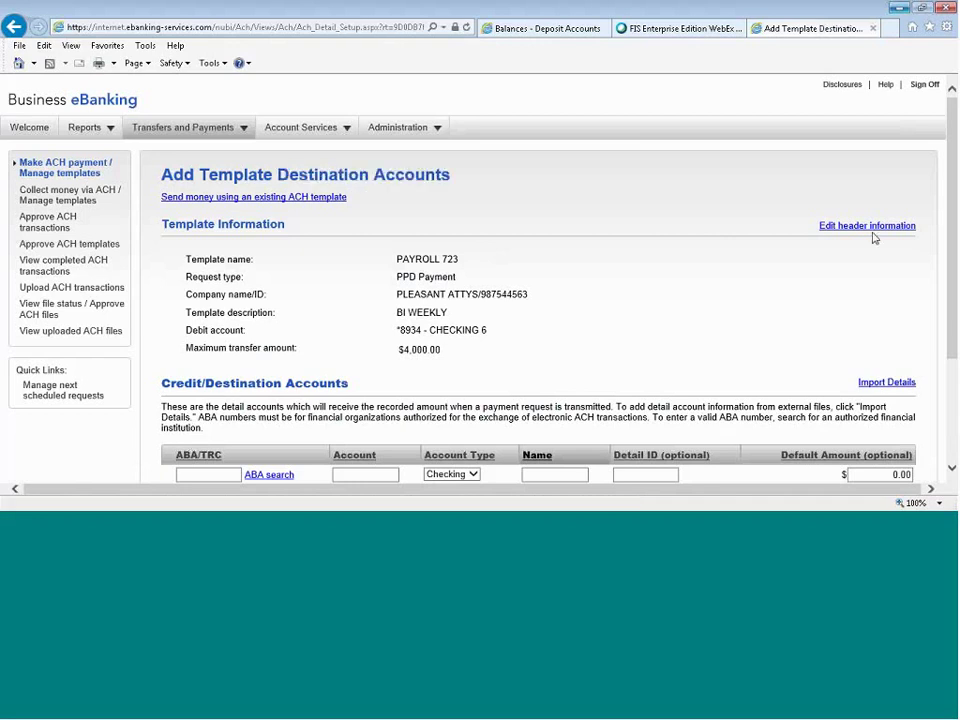
# Search banks by name without exact matching and add AMERICAN BANK, Allentown (031302997) as the destination.
pyautogui.scroll(-3, 874, 238)
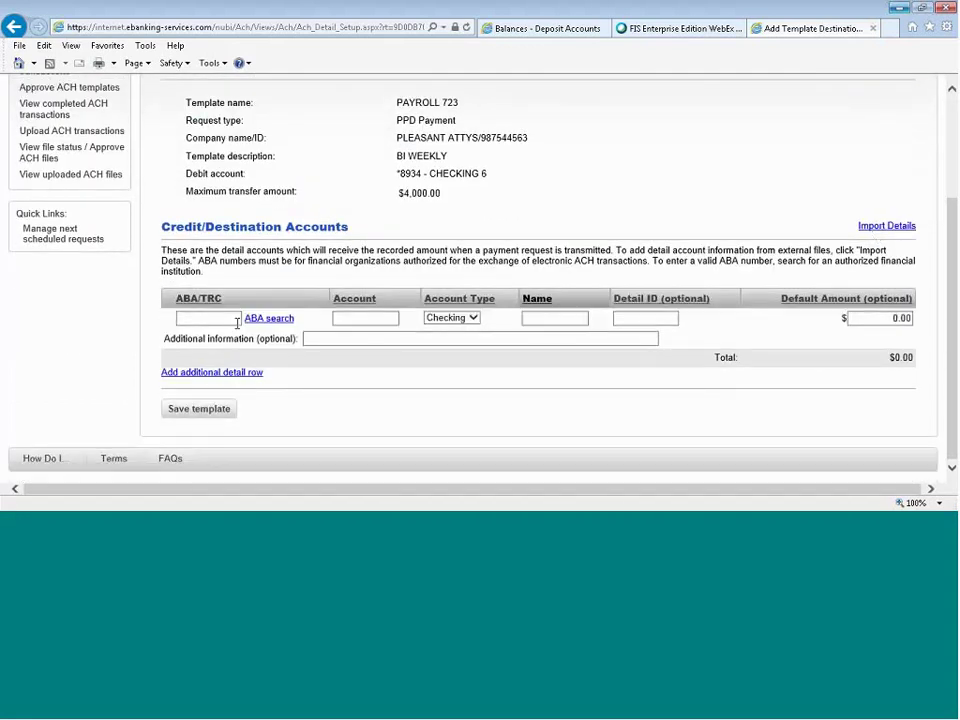
pyautogui.click(268, 319)
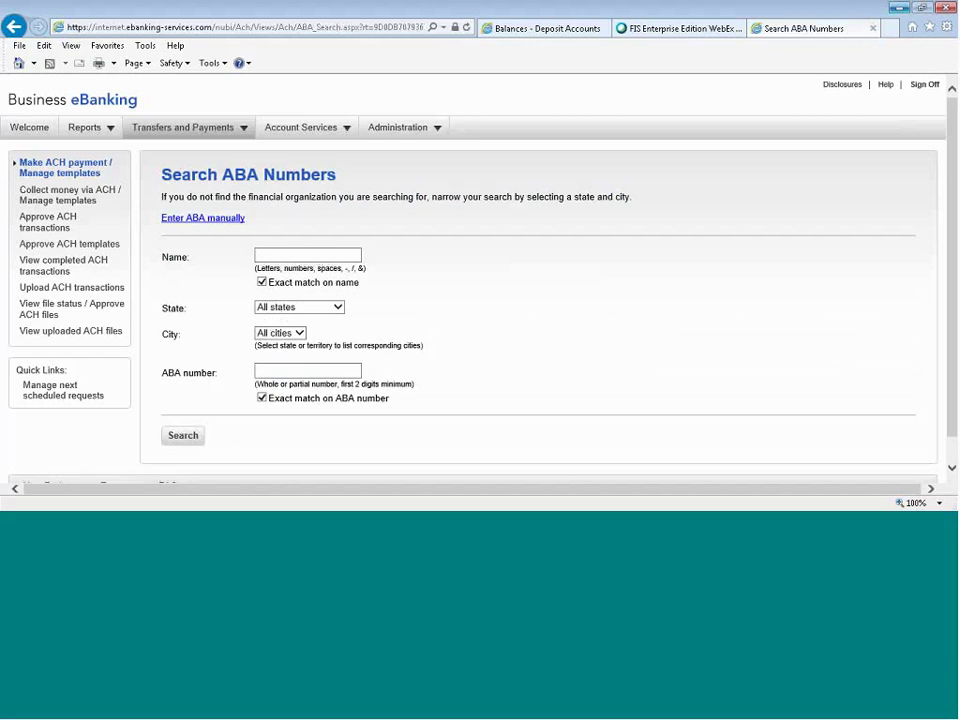
pyautogui.click(263, 284)
pyautogui.click(281, 400)
pyautogui.click(314, 256)
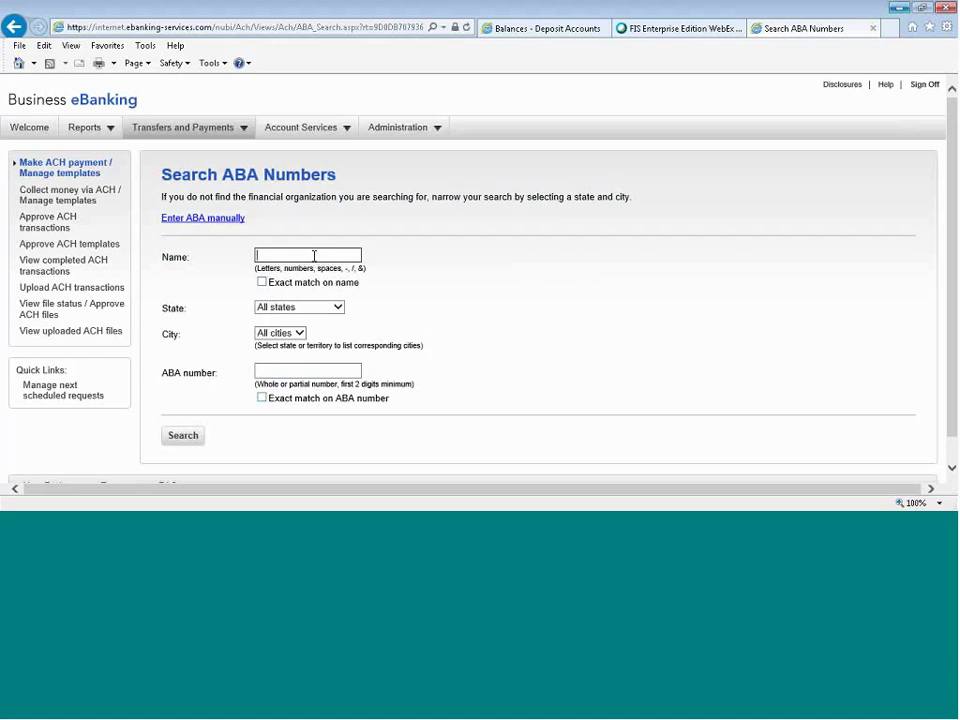
pyautogui.write('AMERICAN ABANK')
pyautogui.click(184, 440)
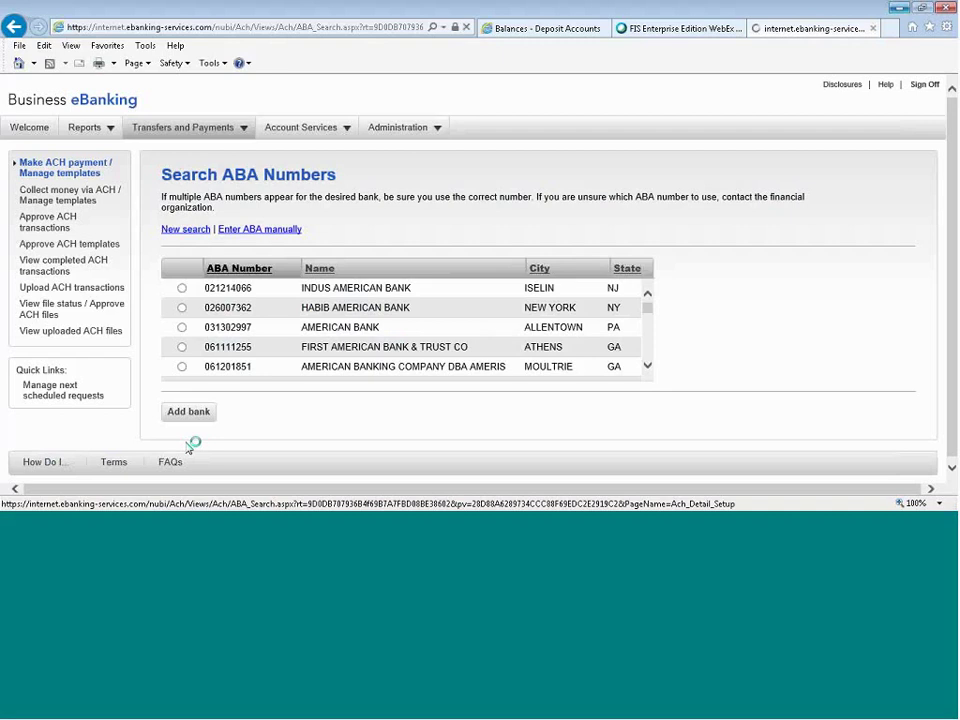
pyautogui.click(181, 328)
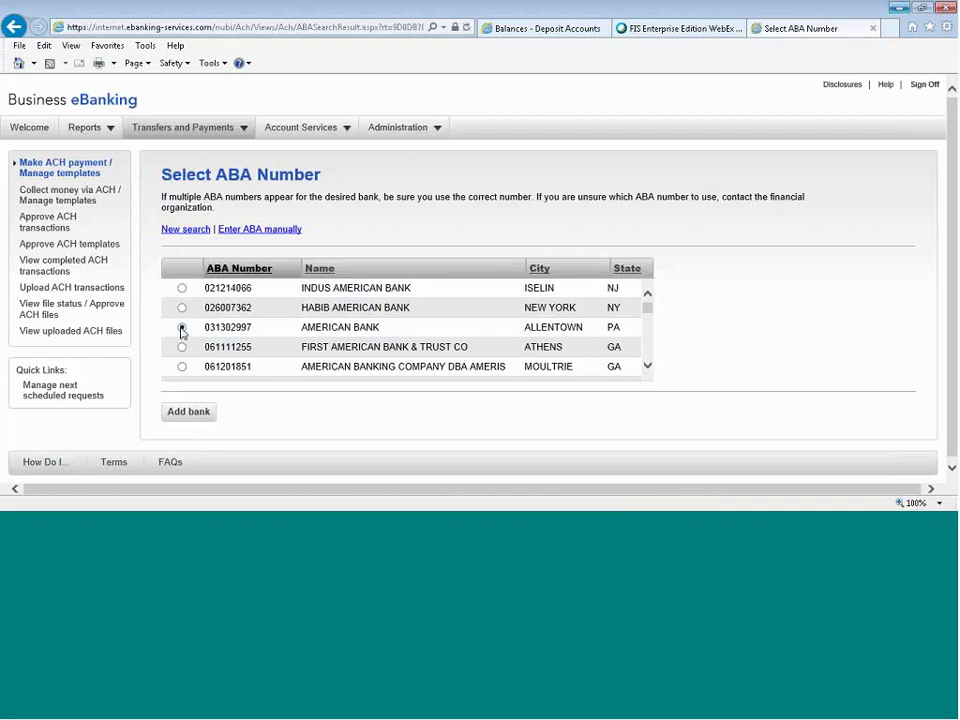
pyautogui.click(188, 412)
pyautogui.scroll(-2, 400, 390)
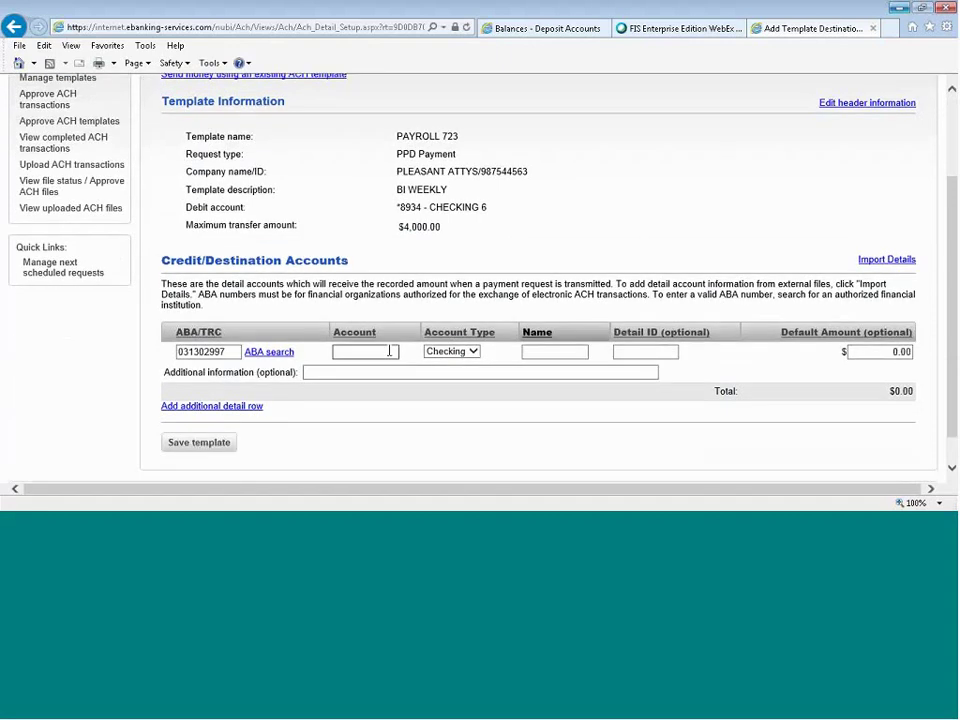
pyautogui.click(389, 351)
# Fill the first destination row with the account number, name EMPLOYEE 1 and amount 3456.65.
pyautogui.click(550, 351)
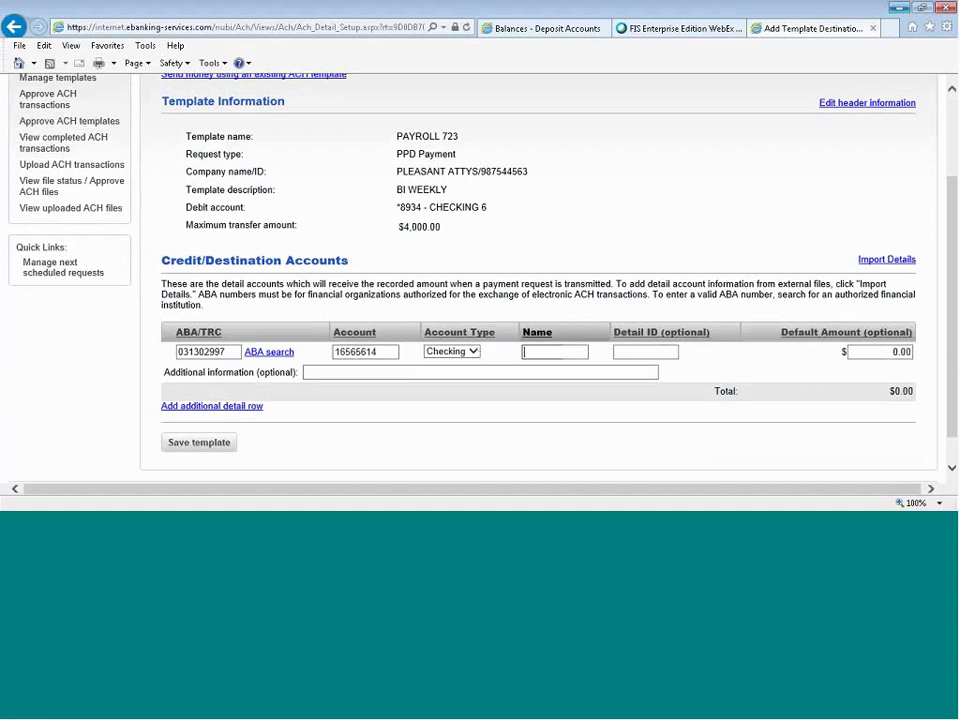
pyautogui.write('EMPLOYEE 1')
pyautogui.click(884, 351)
pyautogui.write('3456.65')
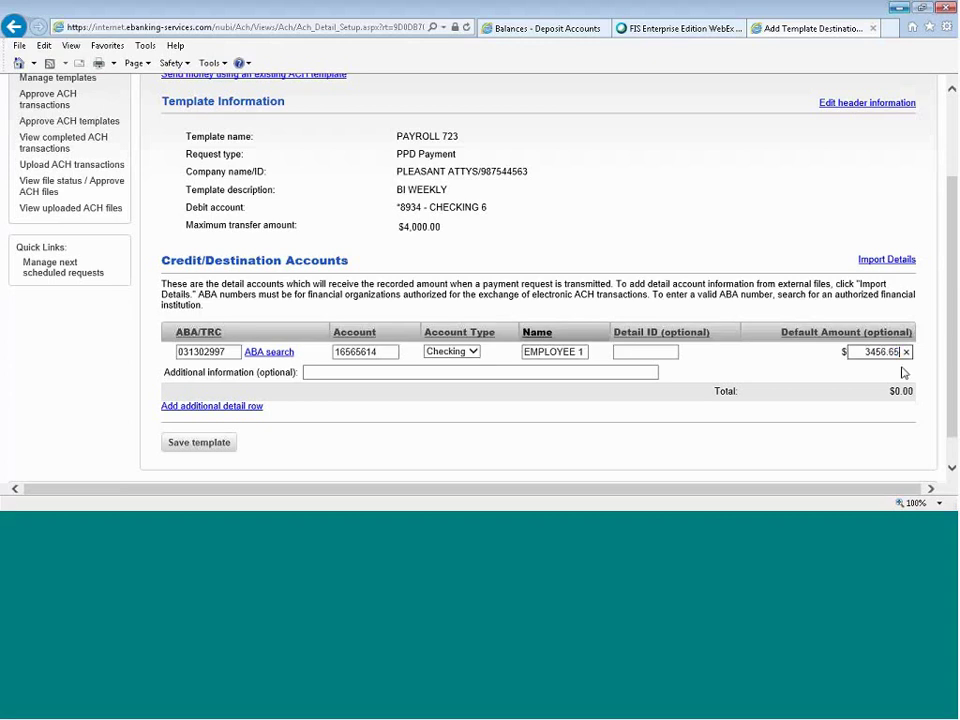
# Add a second row reusing the first row's routing number, with an account number and name EMPLOYEE 2, then save the template.
pyautogui.click(256, 408)
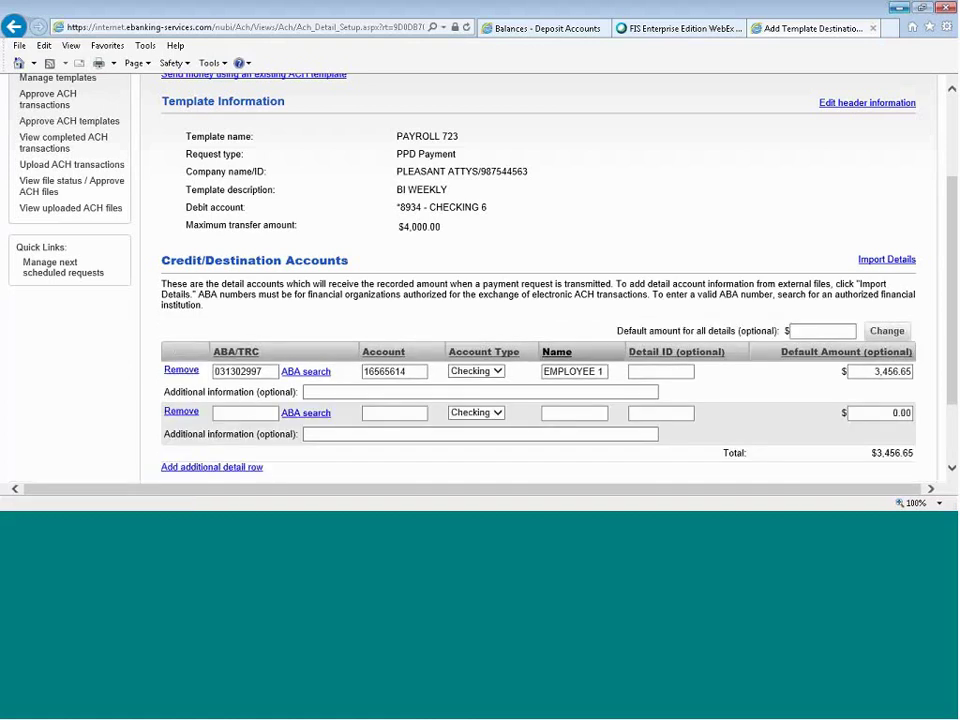
pyautogui.doubleClick(245, 371)
pyautogui.hotkey('ctrl', 'c')
pyautogui.rightClick(250, 373)
pyautogui.click(245, 412)
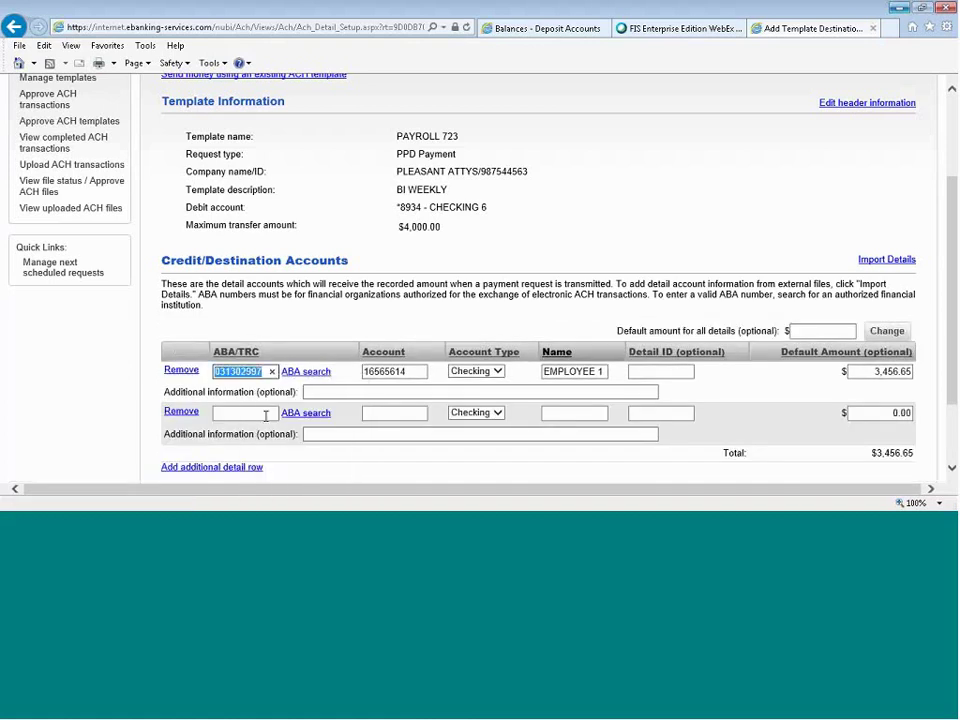
pyautogui.hotkey('ctrl', 'v')
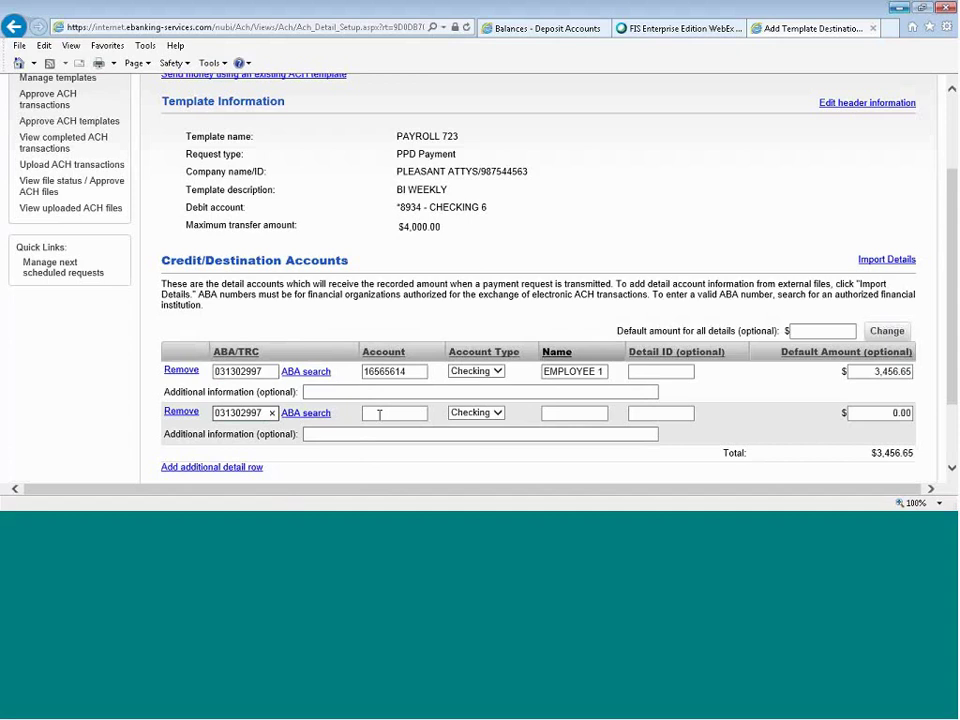
pyautogui.click(379, 414)
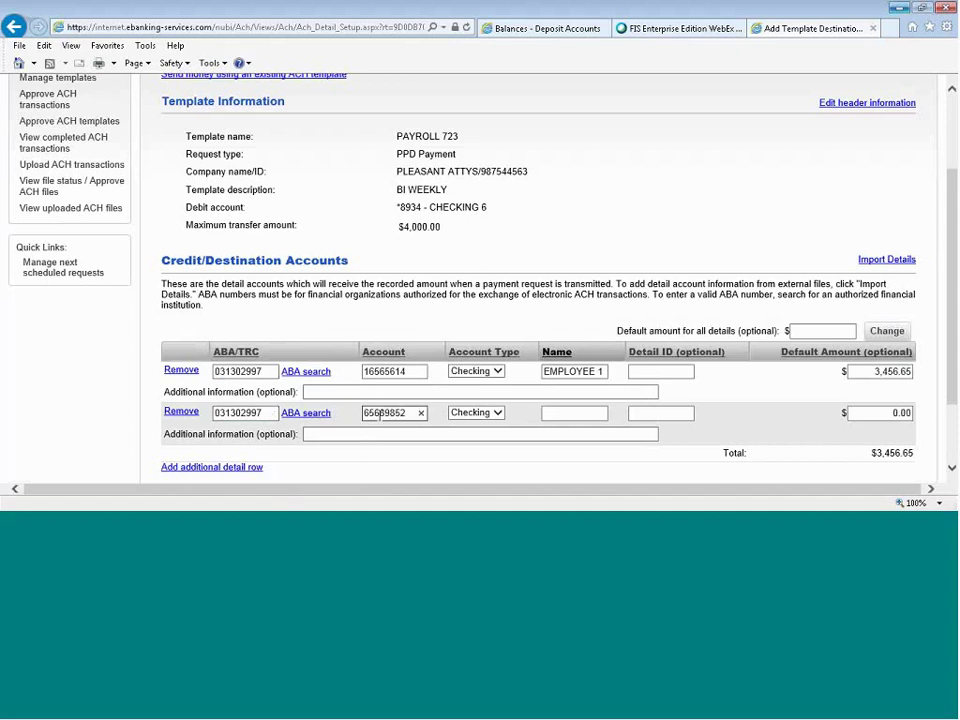
pyautogui.click(578, 414)
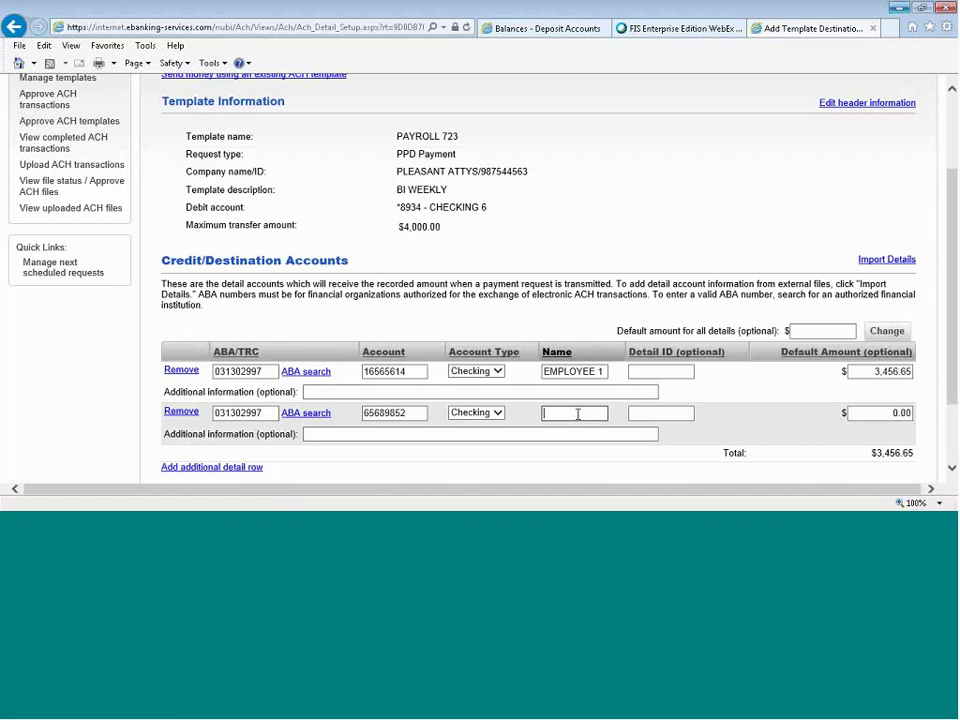
pyautogui.write('EMPLOYEE 2')
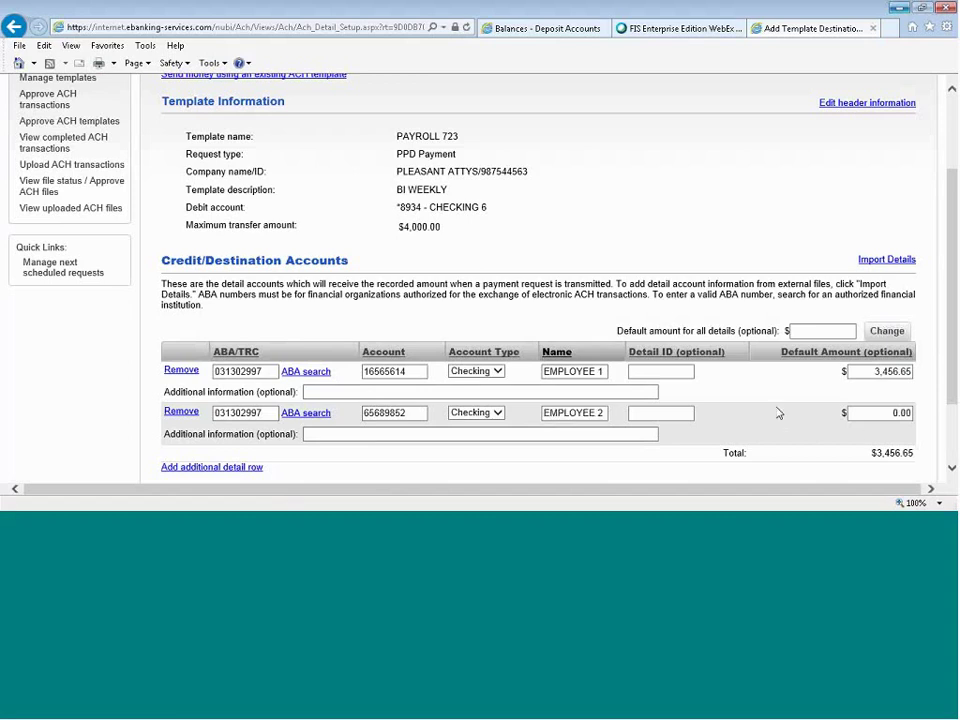
pyautogui.scroll(-1, 868, 435)
pyautogui.click(212, 447)
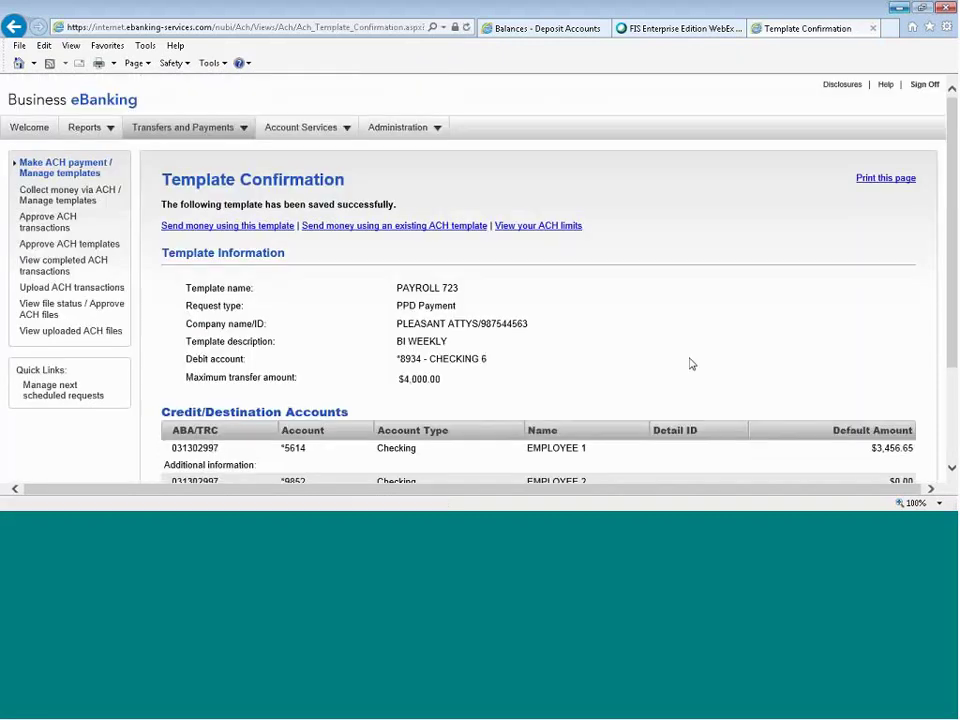
# Start a payment from PAYROLL 723, set EMPLOYEE 2's amount to 2659.65, and continue to verification.
pyautogui.click(70, 172)
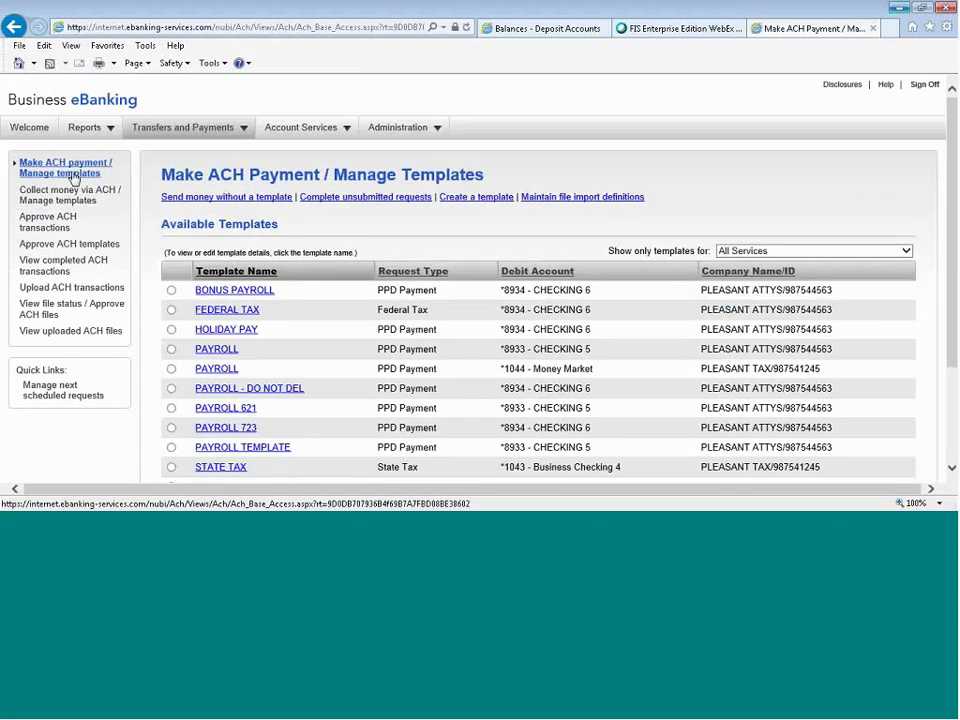
pyautogui.scroll(-3, 146, 227)
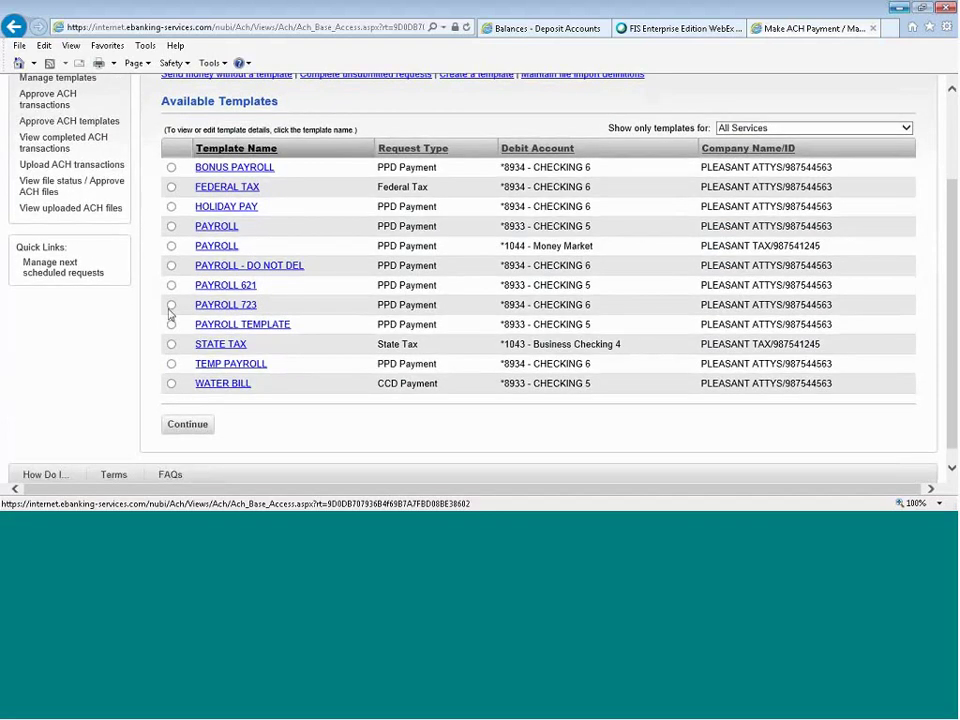
pyautogui.click(171, 305)
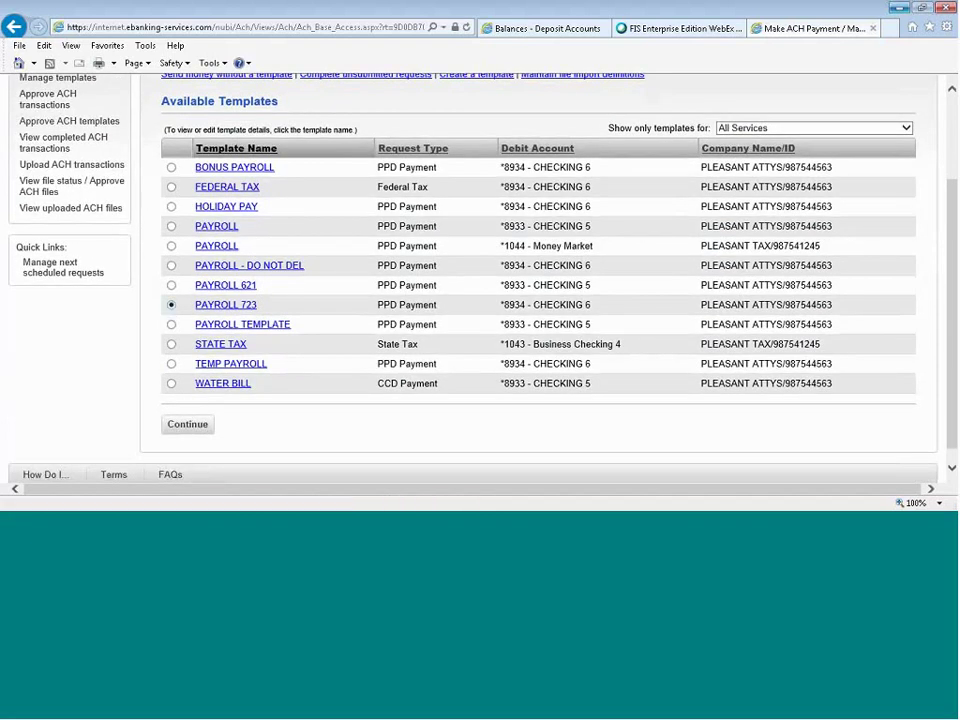
pyautogui.click(189, 426)
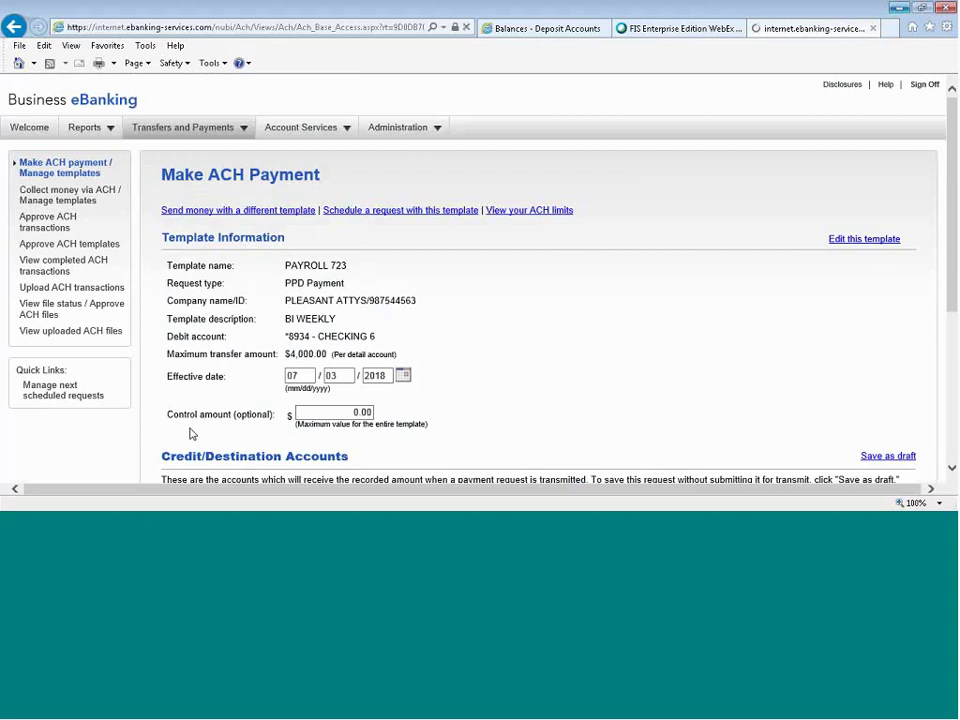
pyautogui.scroll(-3, 508, 349)
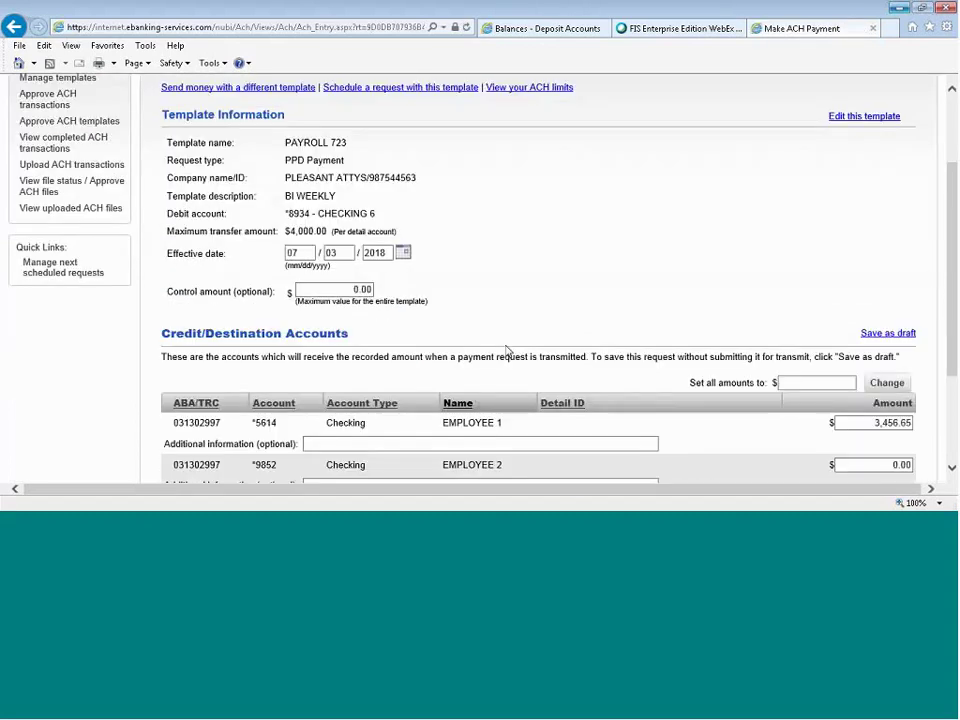
pyautogui.scroll(-3, 508, 349)
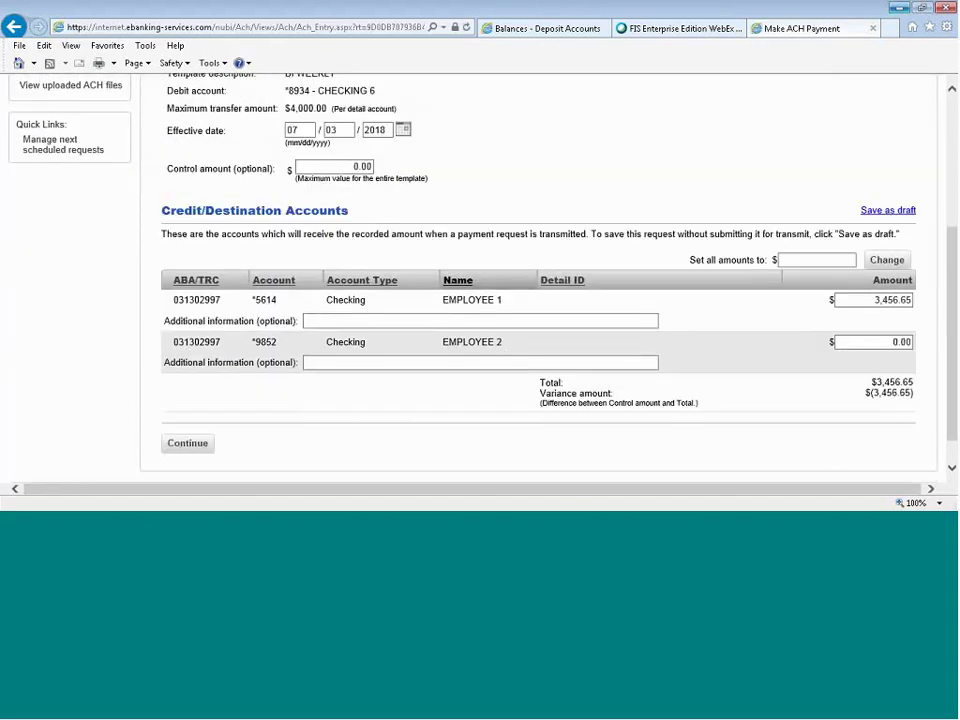
pyautogui.click(875, 342)
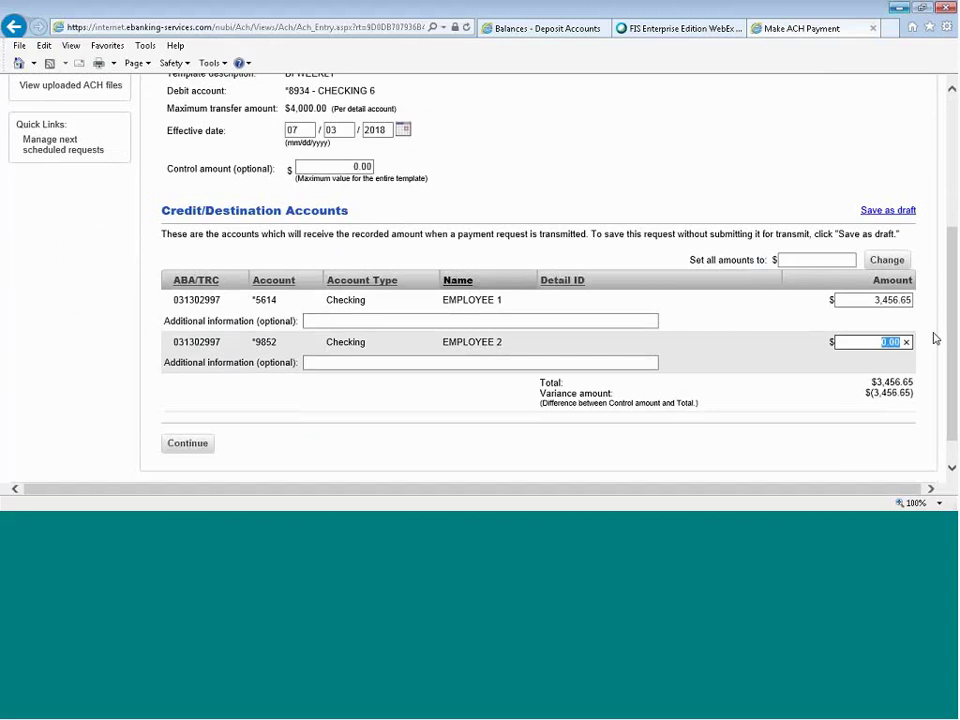
pyautogui.write('2659.65')
pyautogui.click(402, 129)
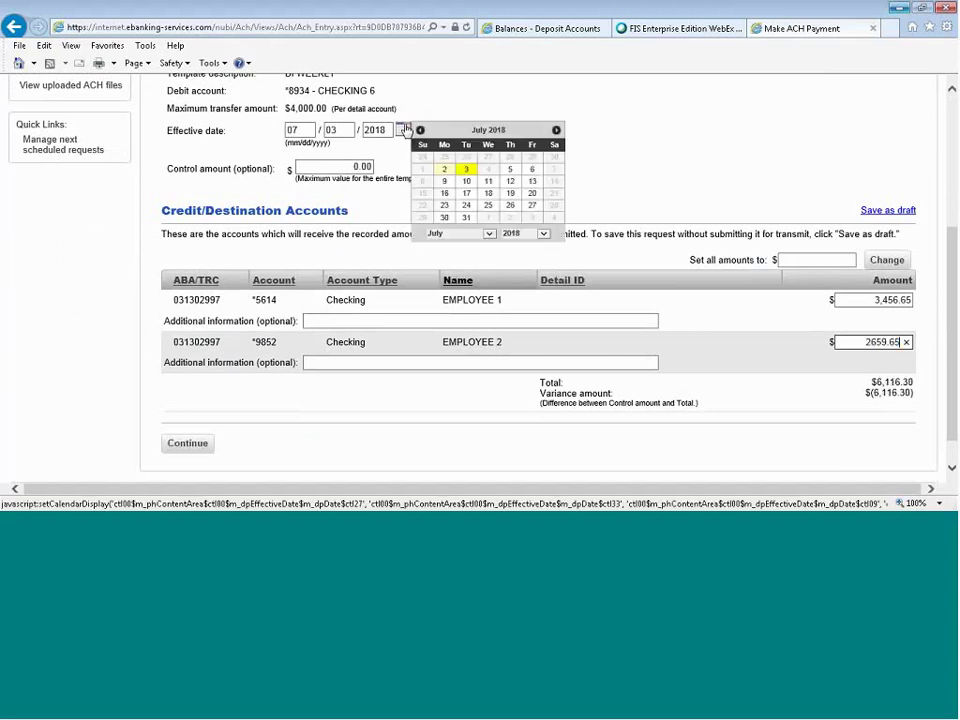
pyautogui.click(467, 170)
pyautogui.click(188, 444)
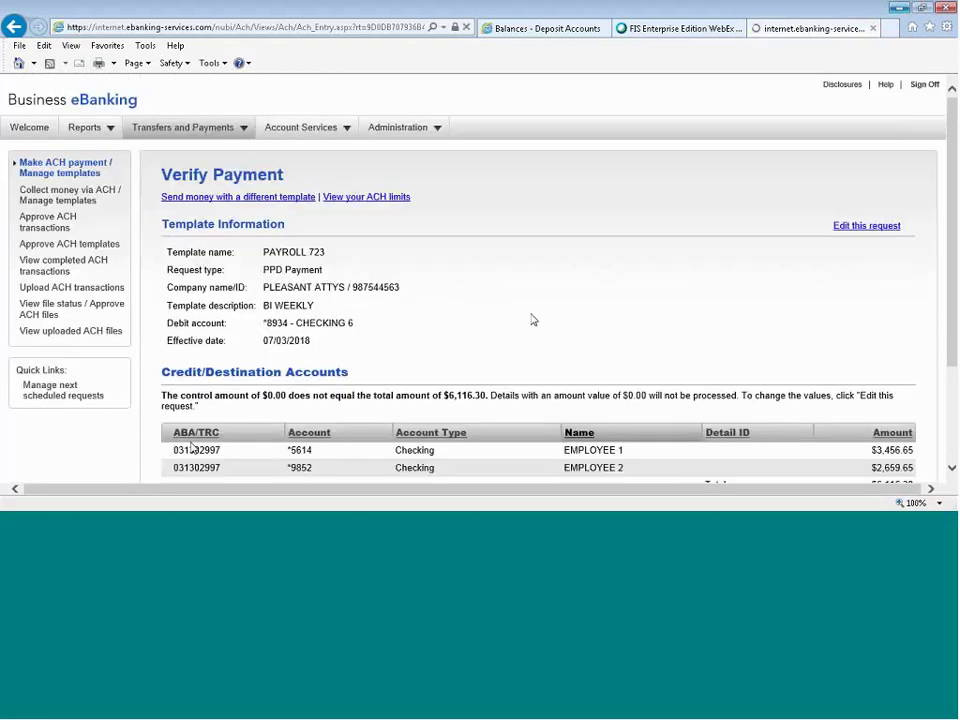
# Submit the verified PAYROLL 723 payment for approval and go back to Make ACH payment / Manage templates.
pyautogui.scroll(-3, 533, 320)
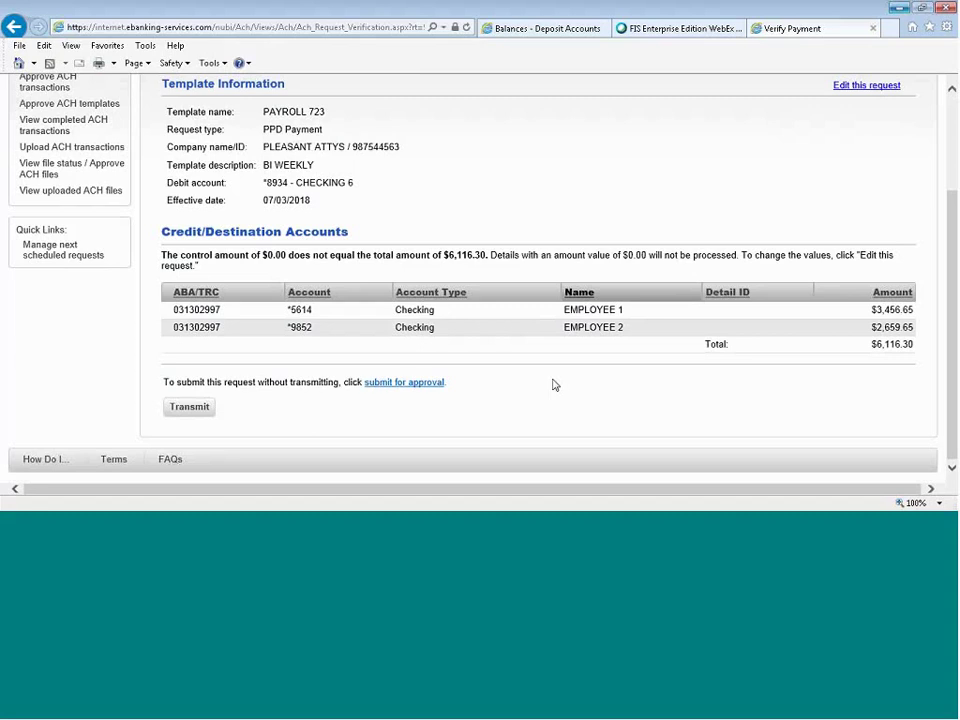
pyautogui.click(417, 389)
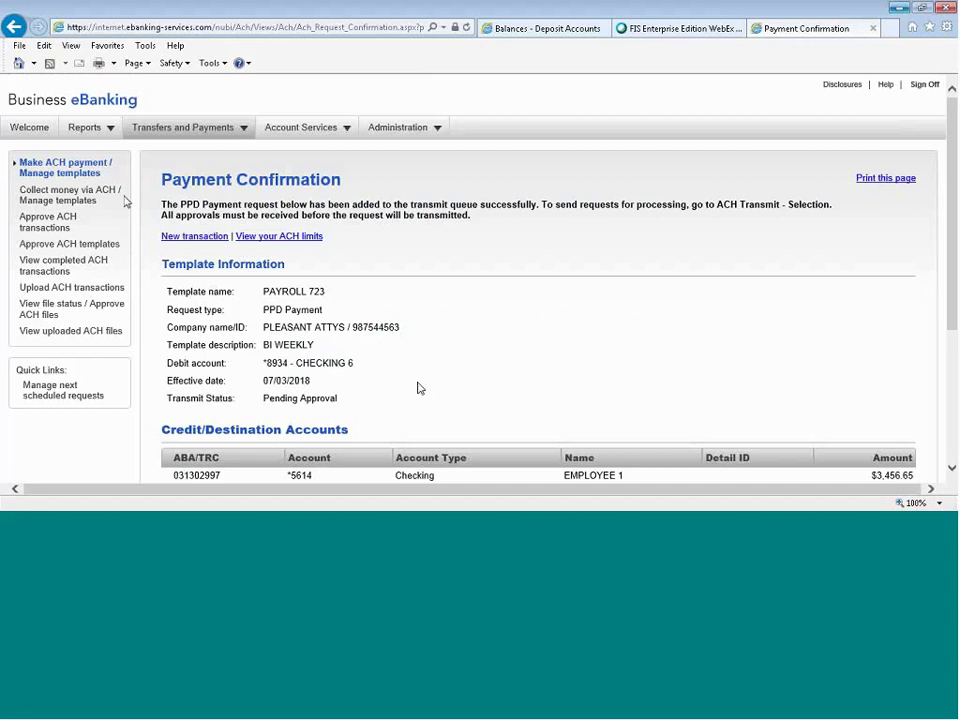
pyautogui.click(87, 173)
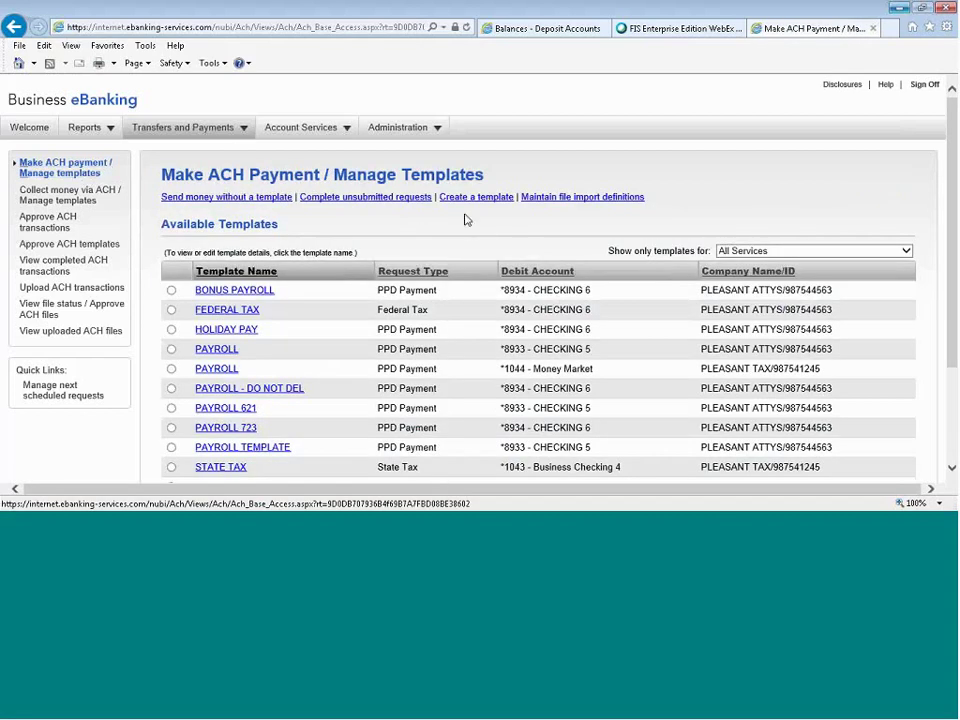
# Begin a one-time CCD Payment (Corporate) for PLEASANT ATTYS described as WATER BILL.
pyautogui.click(213, 200)
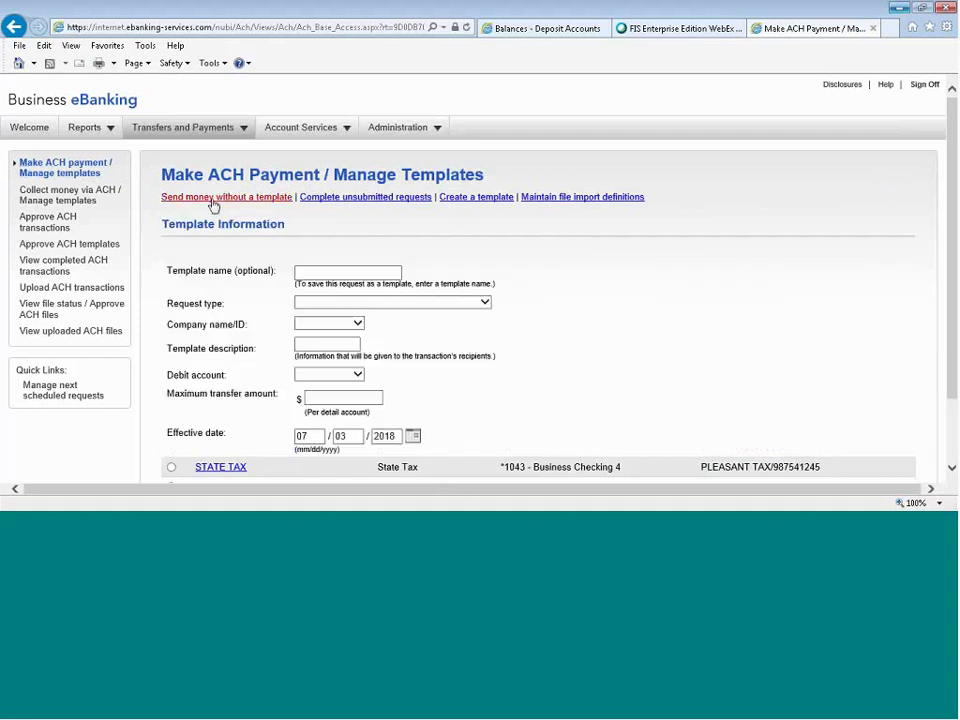
pyautogui.click(327, 272)
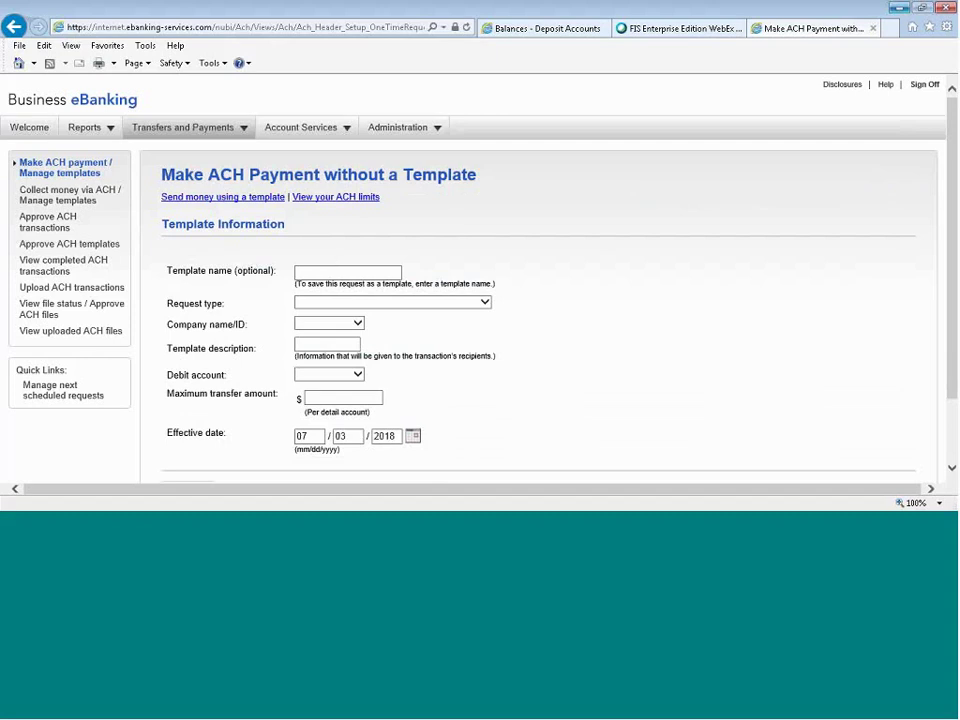
pyautogui.click(388, 302)
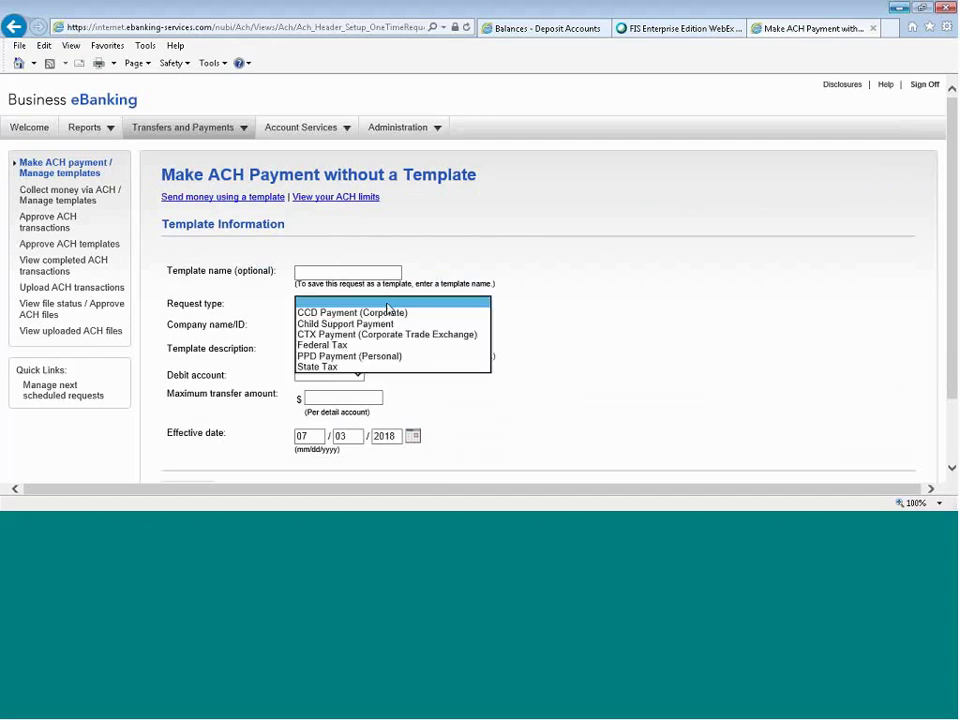
pyautogui.click(386, 314)
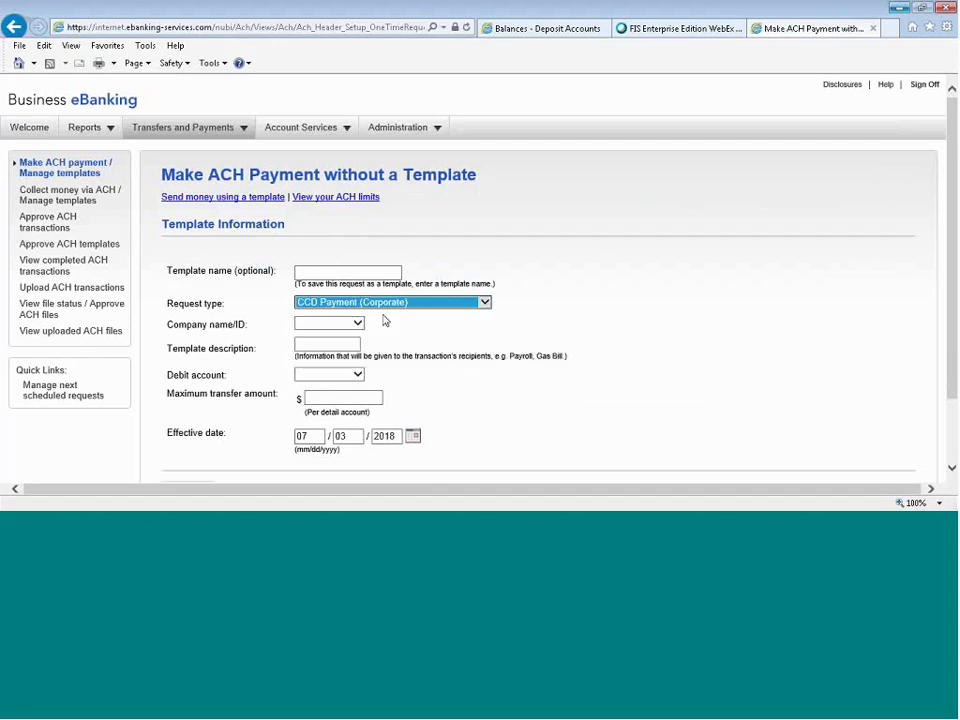
pyautogui.click(345, 325)
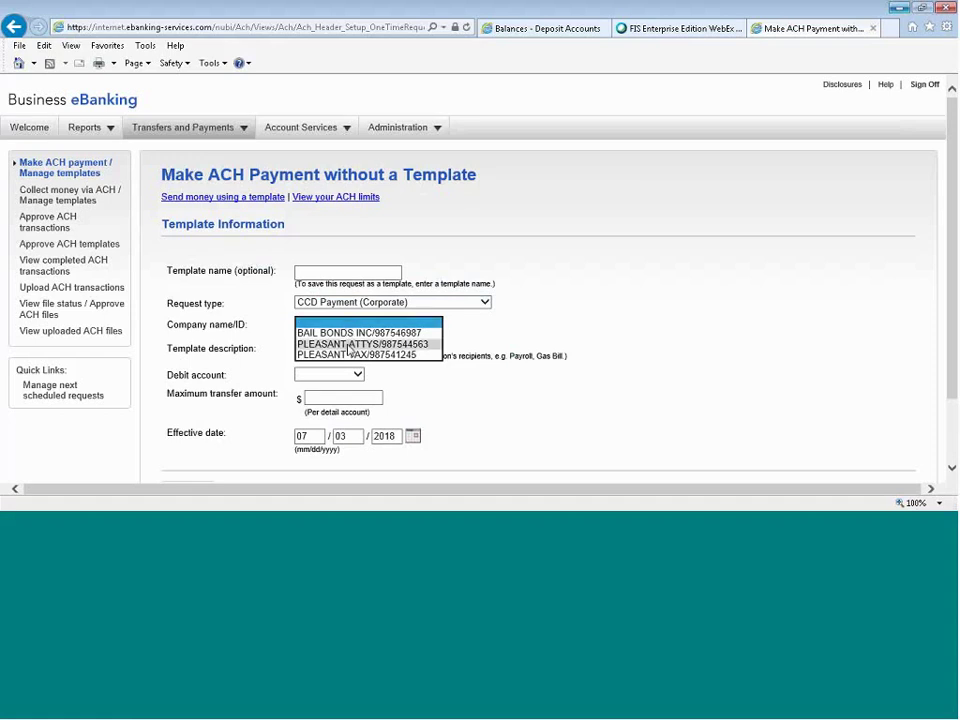
pyautogui.click(348, 344)
pyautogui.click(347, 342)
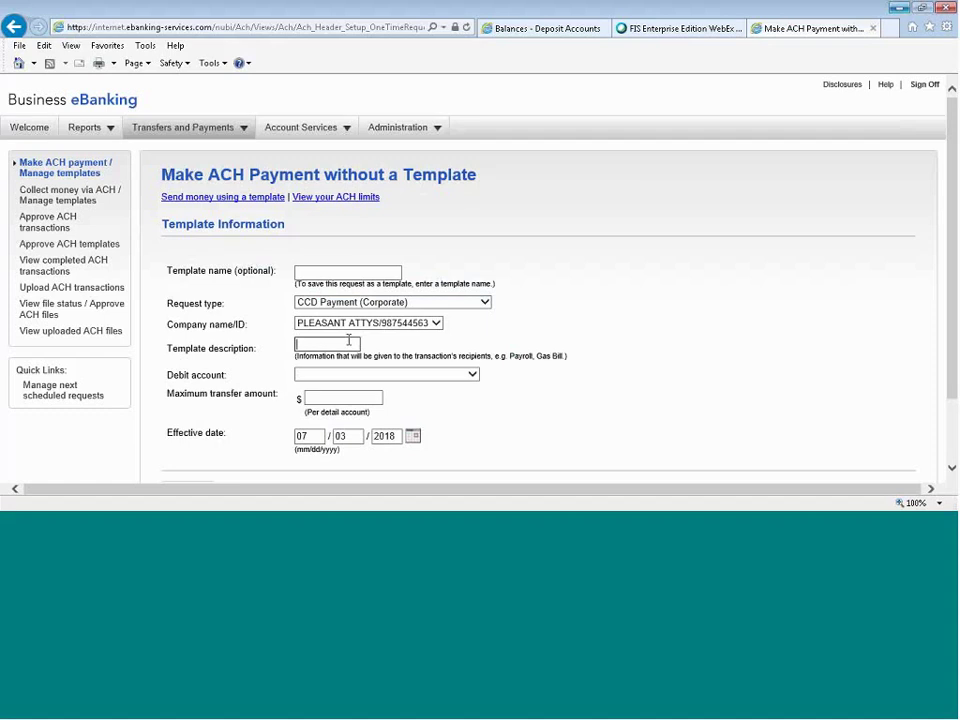
pyautogui.write('WATER BILL')
# Debit CHECKING 5 with a 3000 maximum, set the effective date to July 5, 2018, and continue.
pyautogui.click(365, 374)
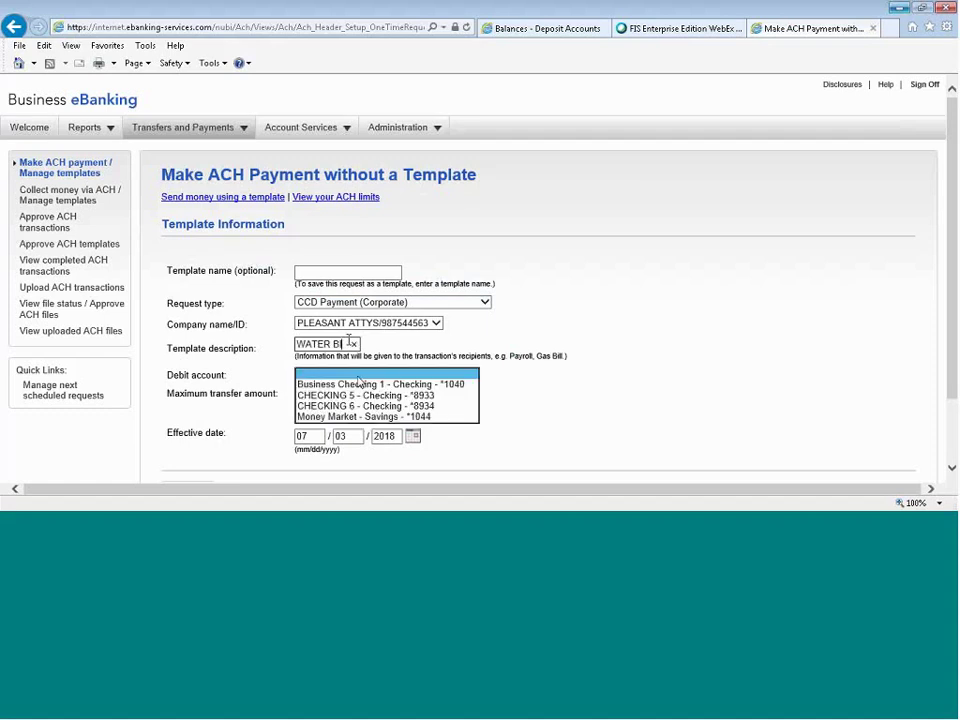
pyautogui.click(365, 396)
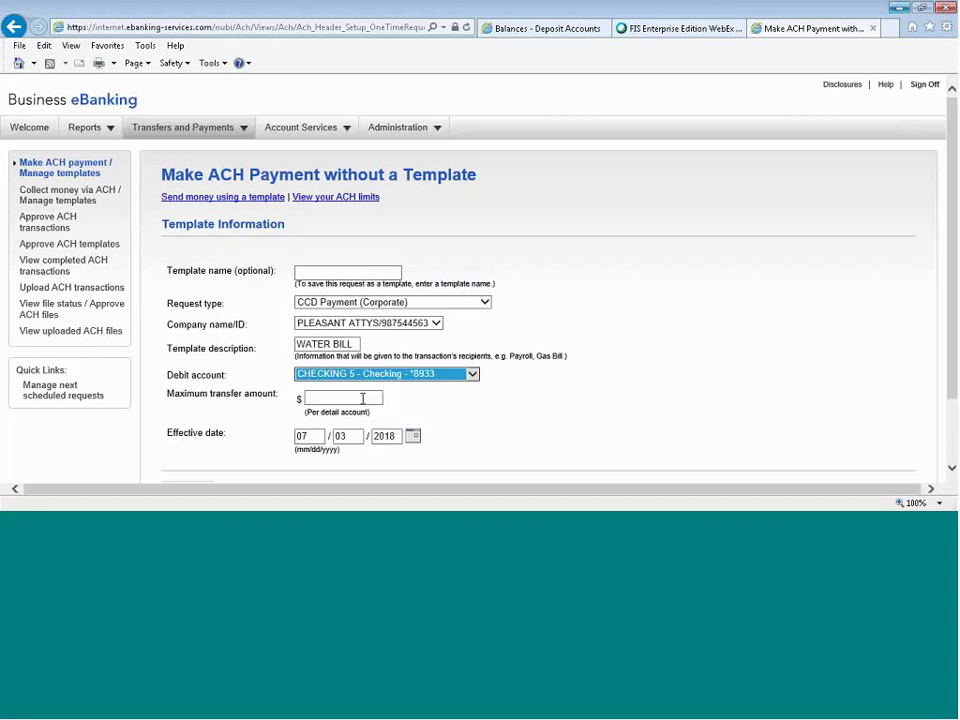
pyautogui.click(363, 398)
pyautogui.write('3000')
pyautogui.click(444, 407)
pyautogui.scroll(-2, 440, 400)
pyautogui.click(412, 355)
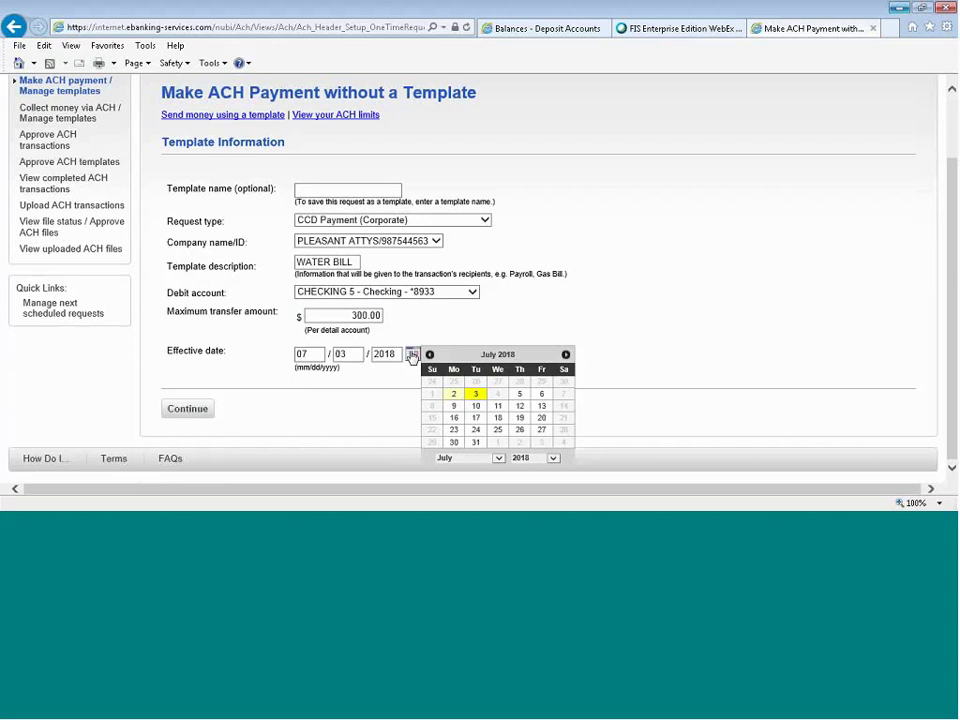
pyautogui.click(519, 394)
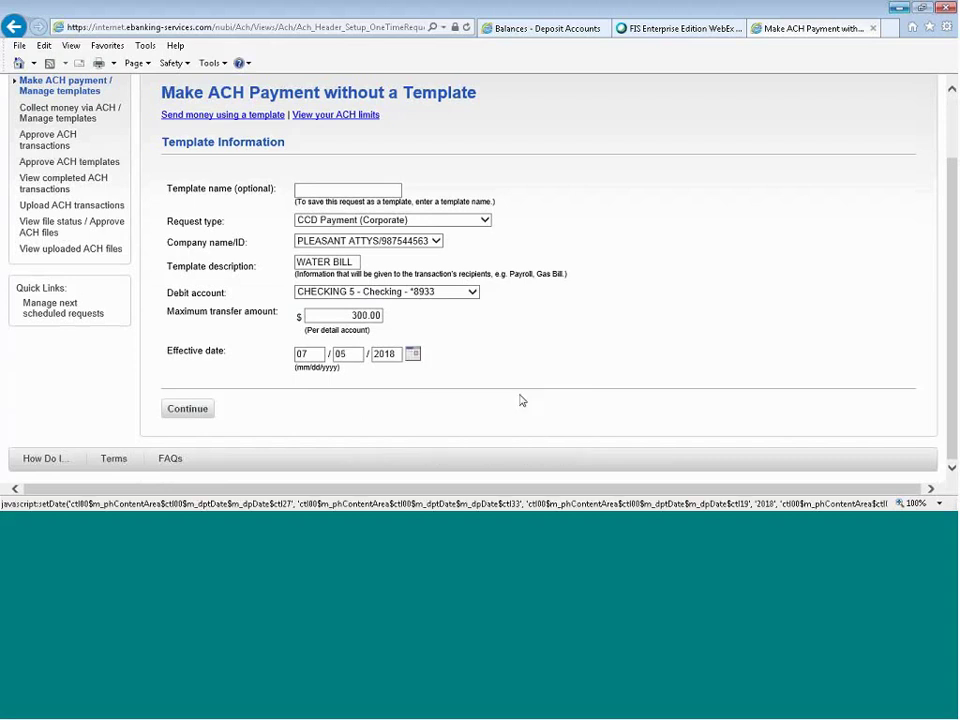
pyautogui.click(188, 409)
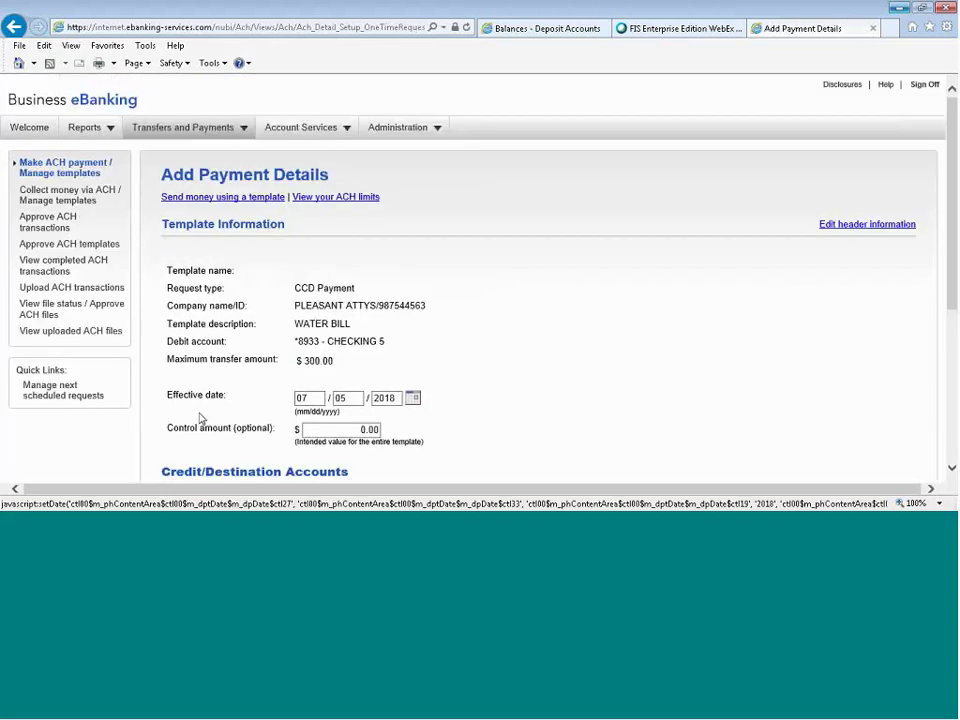
# Enter the recipient row: routing 031302997, the account number, name WATER CO and amount 232.32, then continue.
pyautogui.scroll(-5, 552, 361)
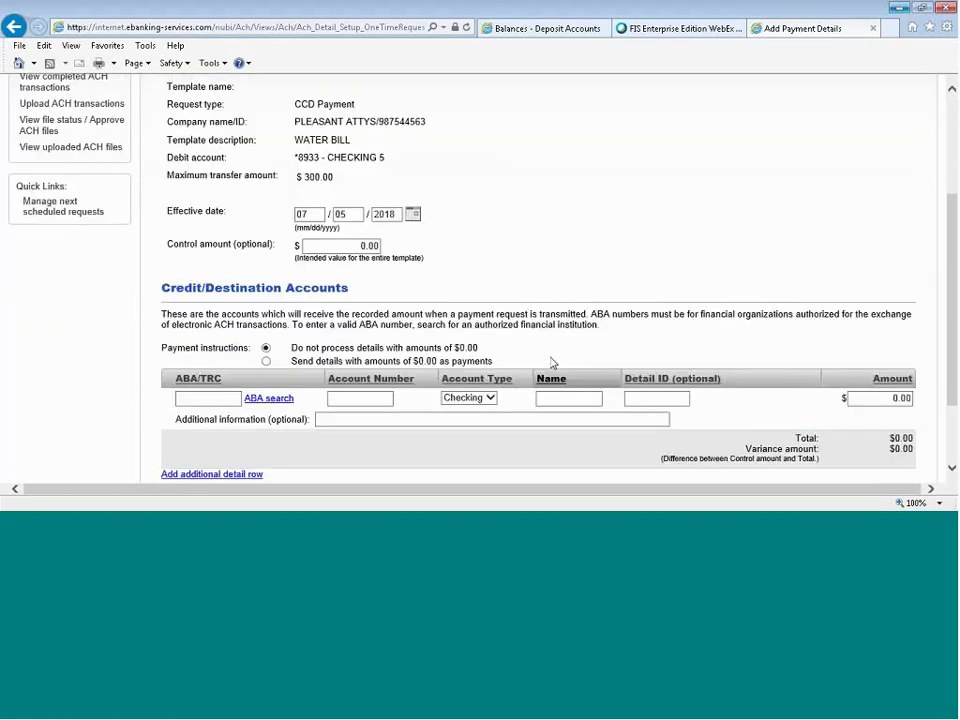
pyautogui.click(208, 336)
pyautogui.write('031302997')
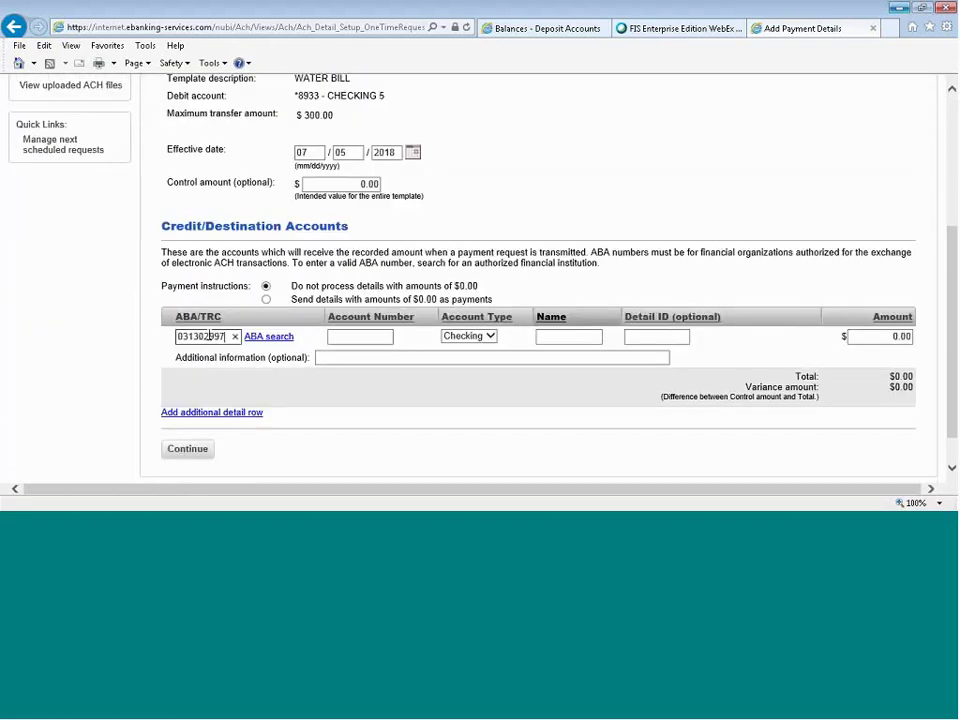
pyautogui.click(352, 338)
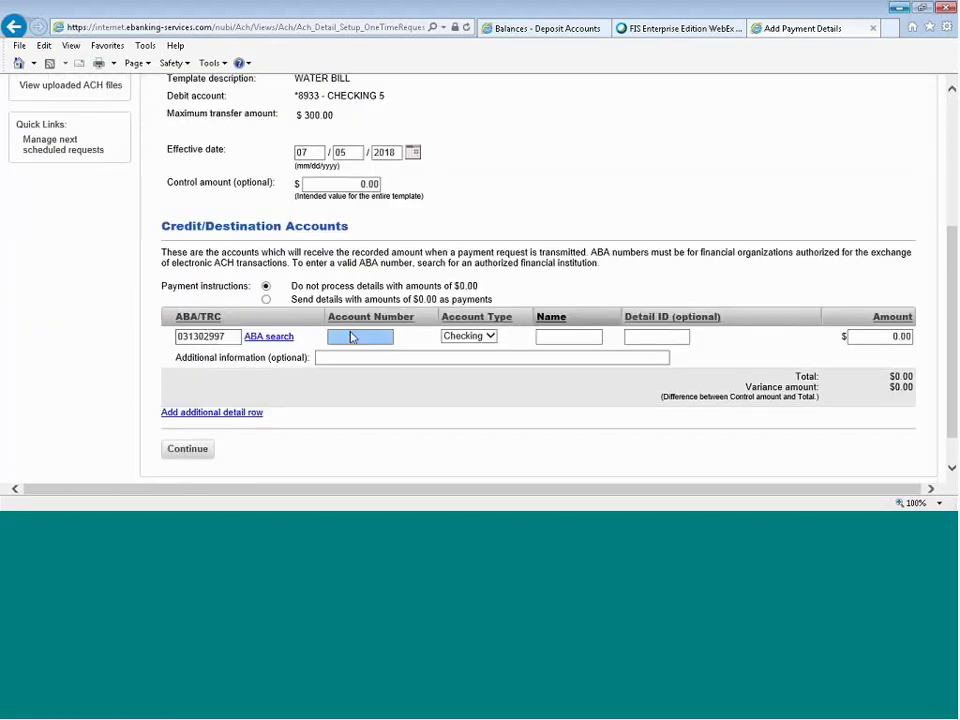
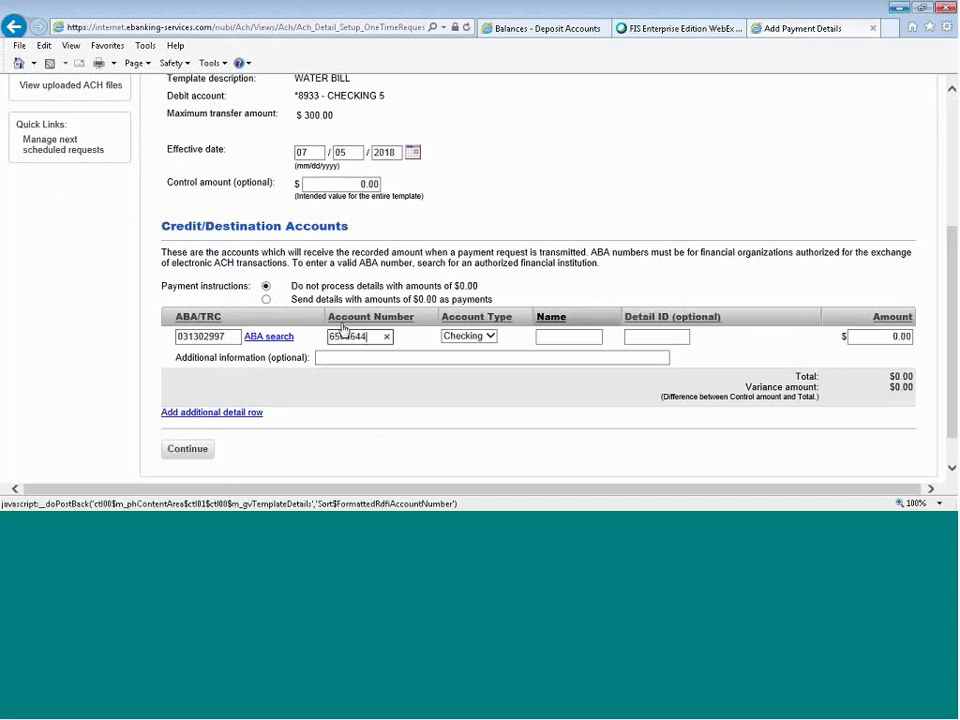
pyautogui.click(468, 336)
pyautogui.click(564, 336)
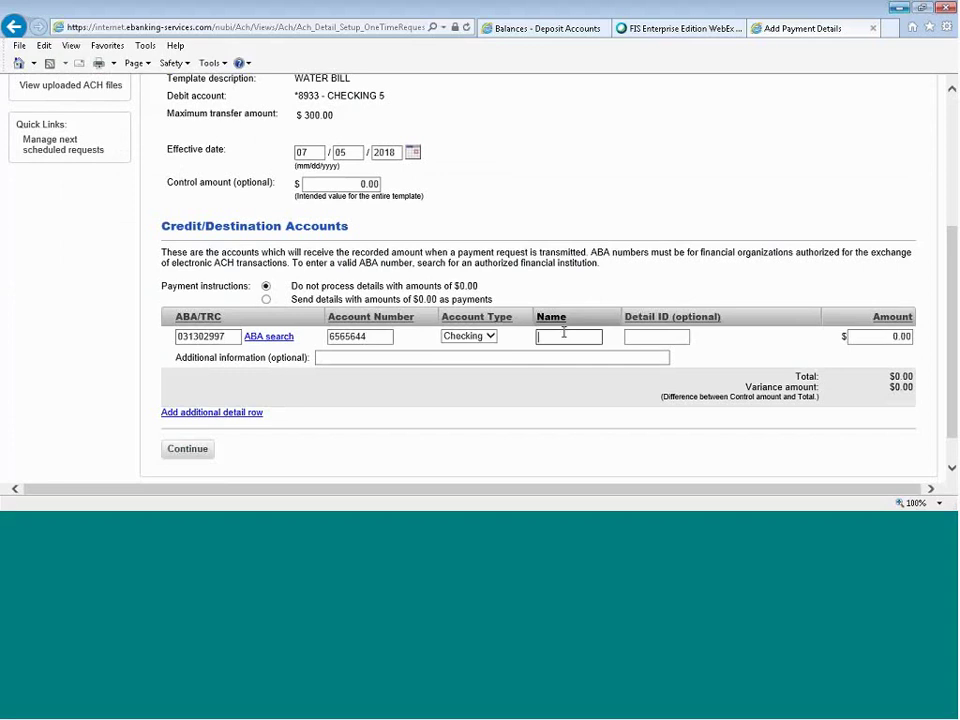
pyautogui.write('WATER CO')
pyautogui.click(880, 336)
pyautogui.write('2')
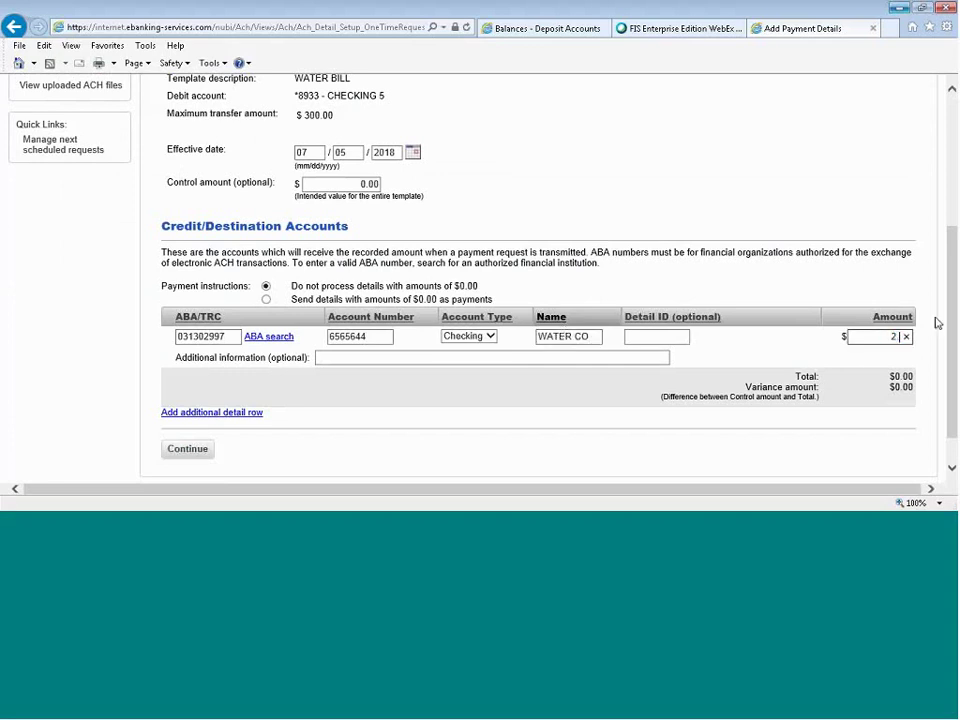
pyautogui.write('32.32')
pyautogui.press('Tab')
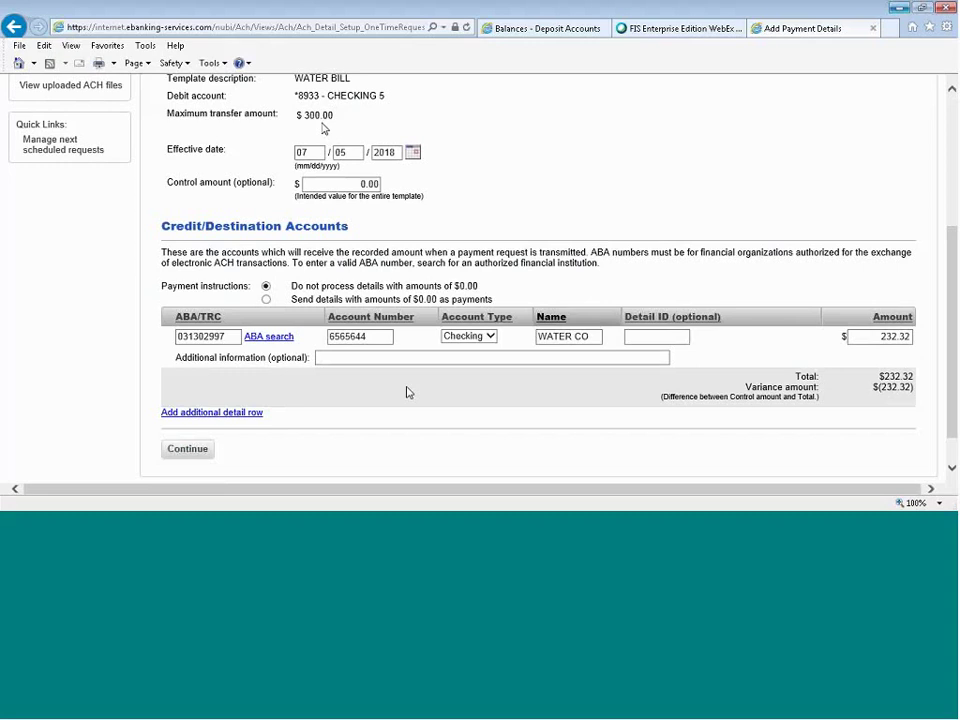
pyautogui.click(195, 450)
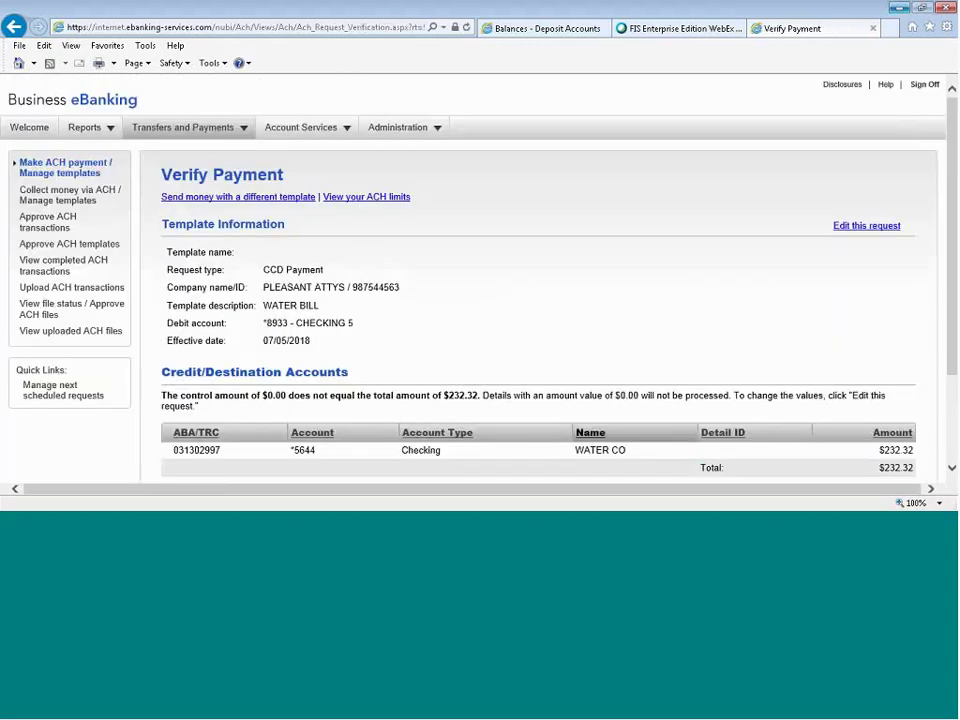
# Transmit the $232.32 WATER BILL payment for approval and go back to the ACH templates list.
pyautogui.scroll(-2, 497, 249)
pyautogui.click(189, 408)
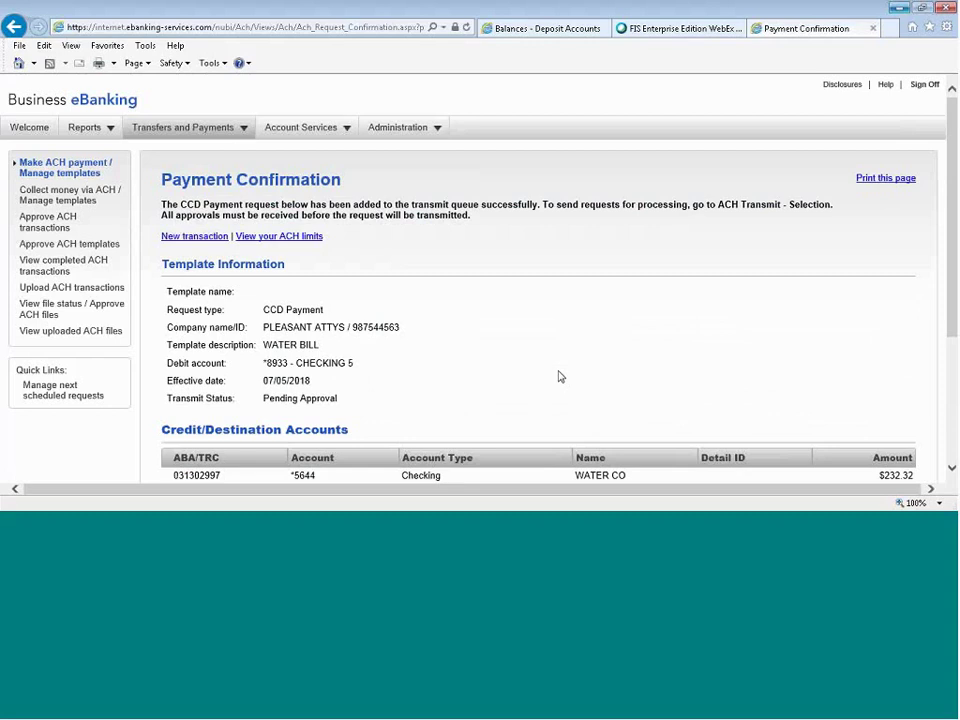
pyautogui.click(80, 174)
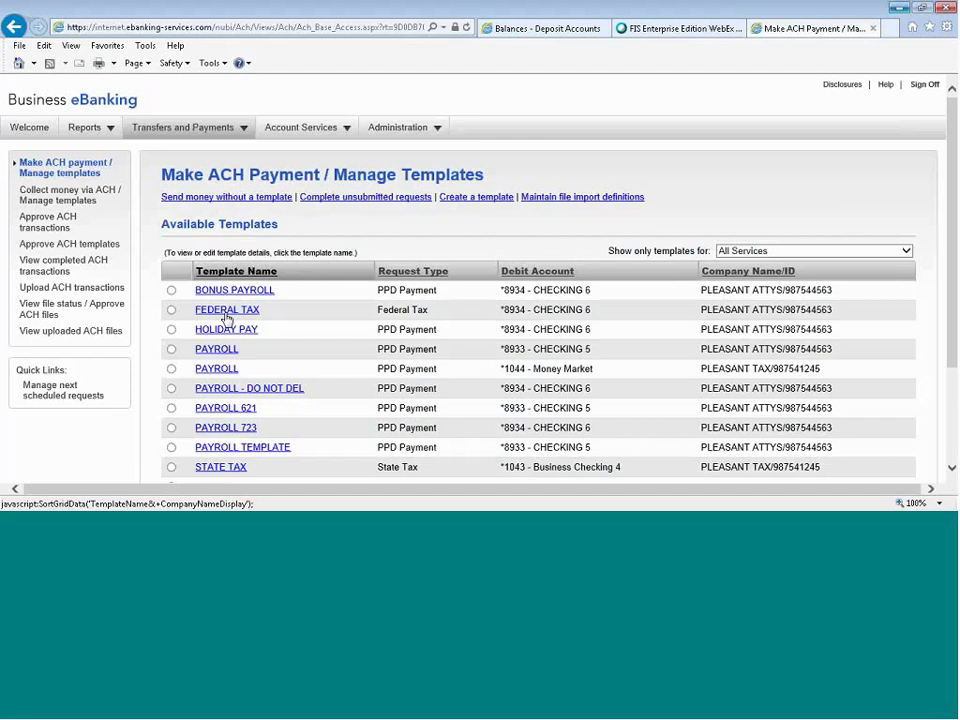
# Edit PAYROLL 723 and start importing its detail accounts using the NACHA file definition.
pyautogui.click(226, 427)
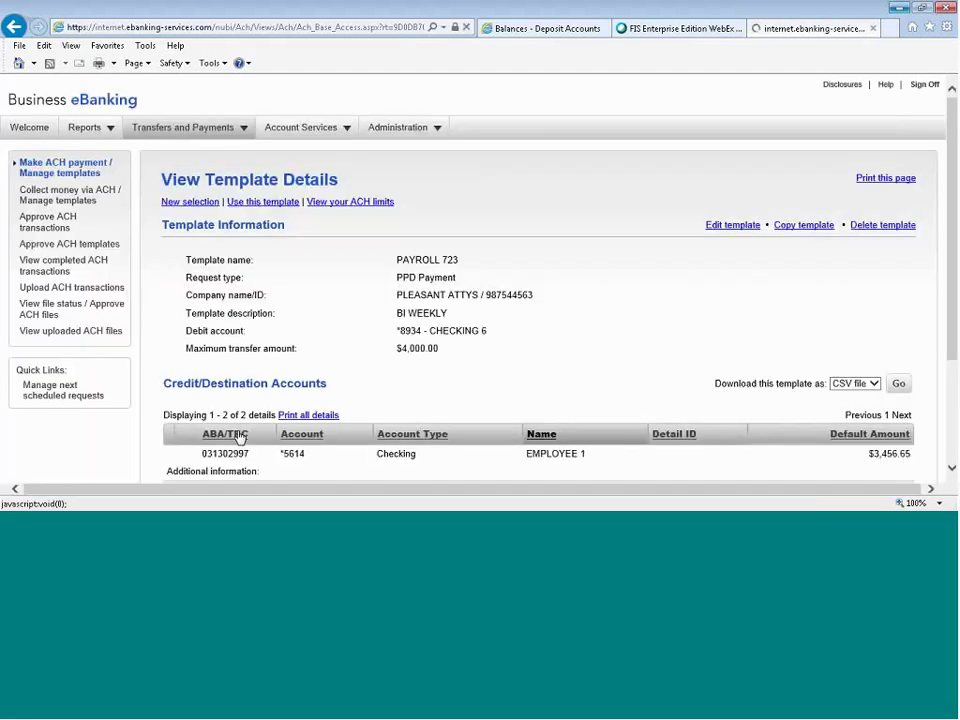
pyautogui.click(726, 226)
pyautogui.scroll(-1, 728, 236)
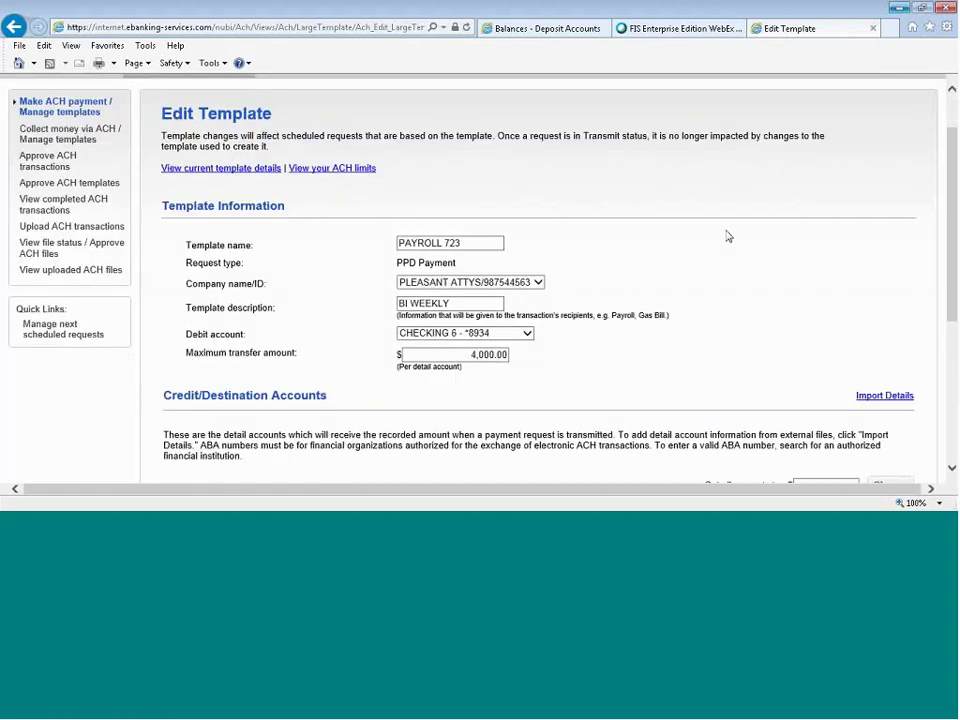
pyautogui.scroll(-3, 728, 236)
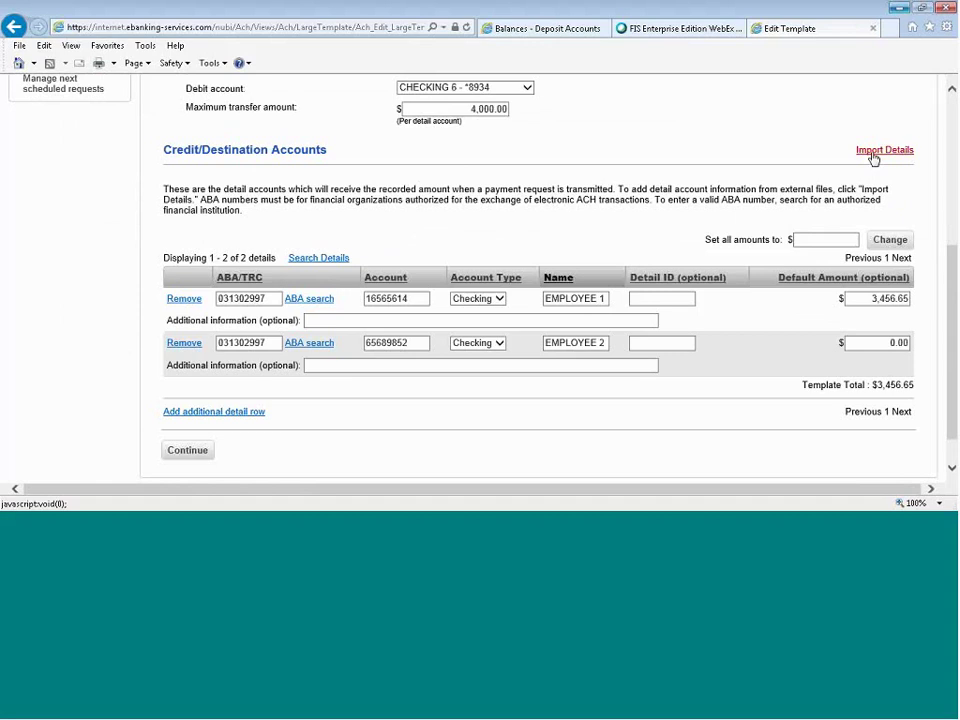
pyautogui.click(874, 156)
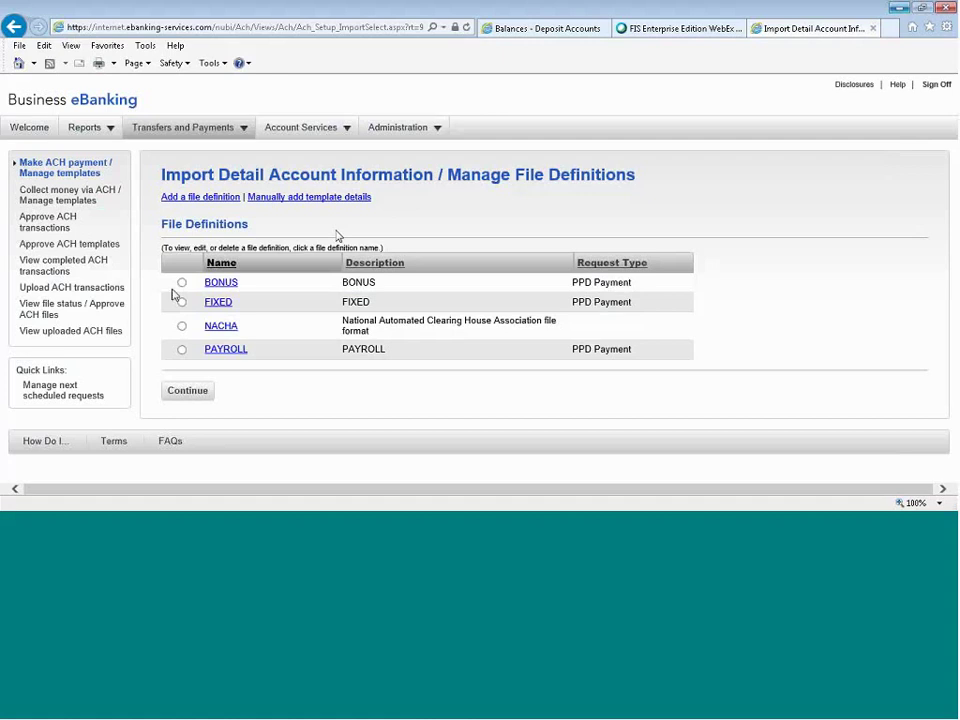
pyautogui.click(182, 326)
pyautogui.click(187, 391)
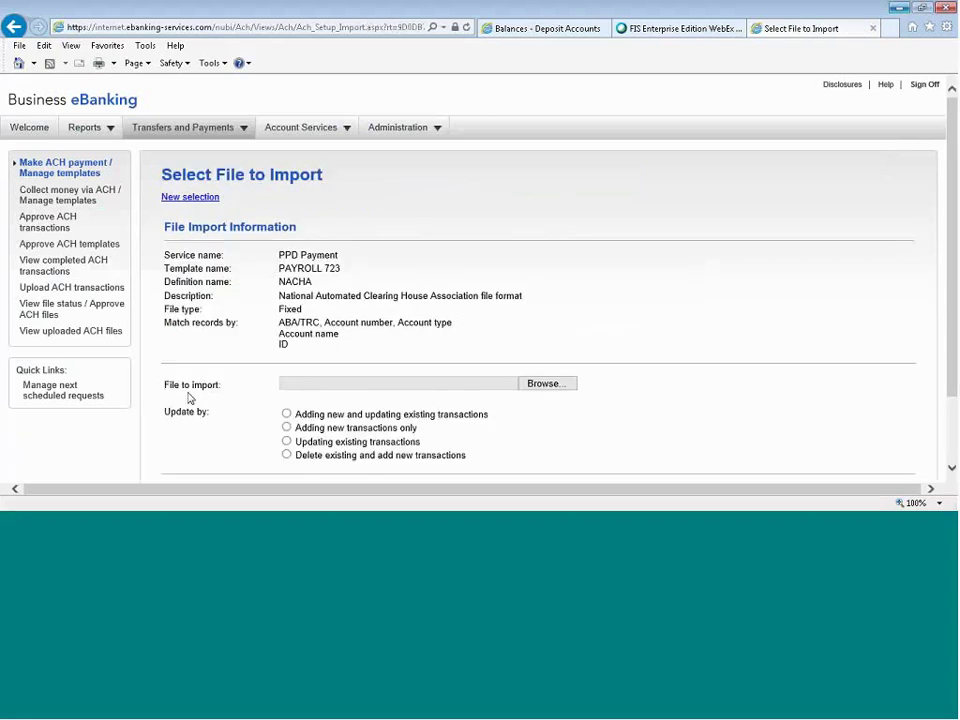
# Go to the Collect money via ACH templates list.
pyautogui.scroll(-2, 784, 325)
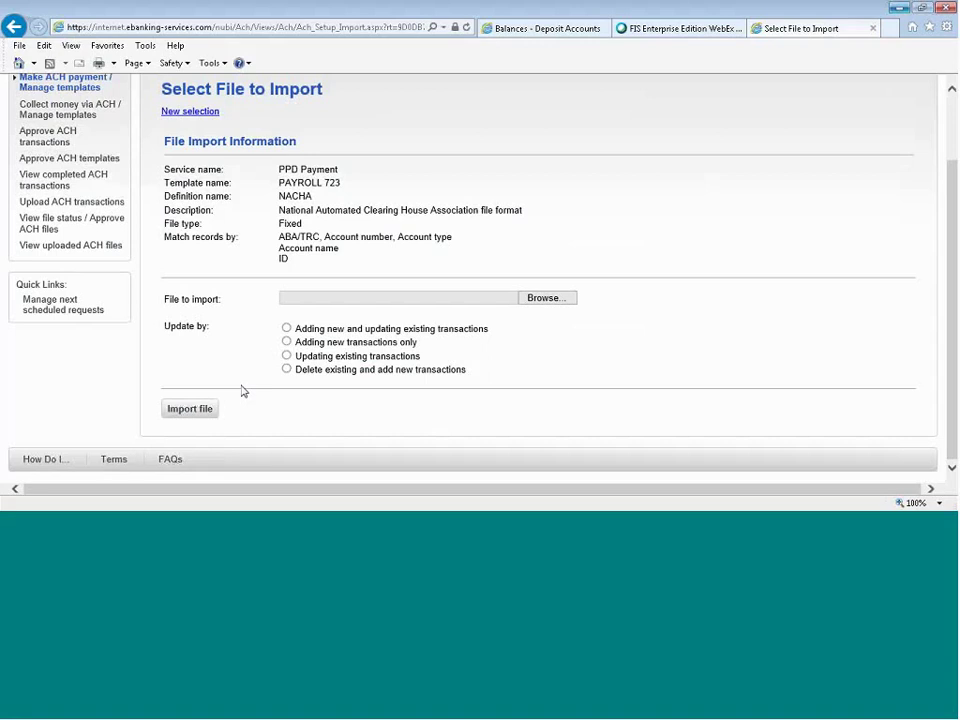
pyautogui.scroll(2, 242, 385)
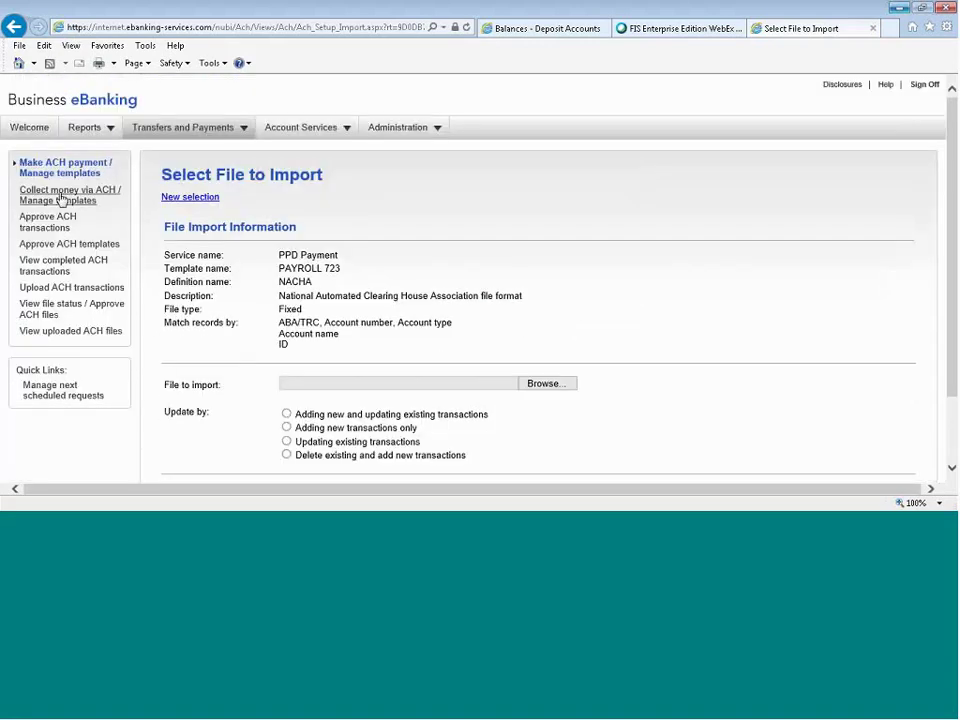
pyautogui.click(61, 199)
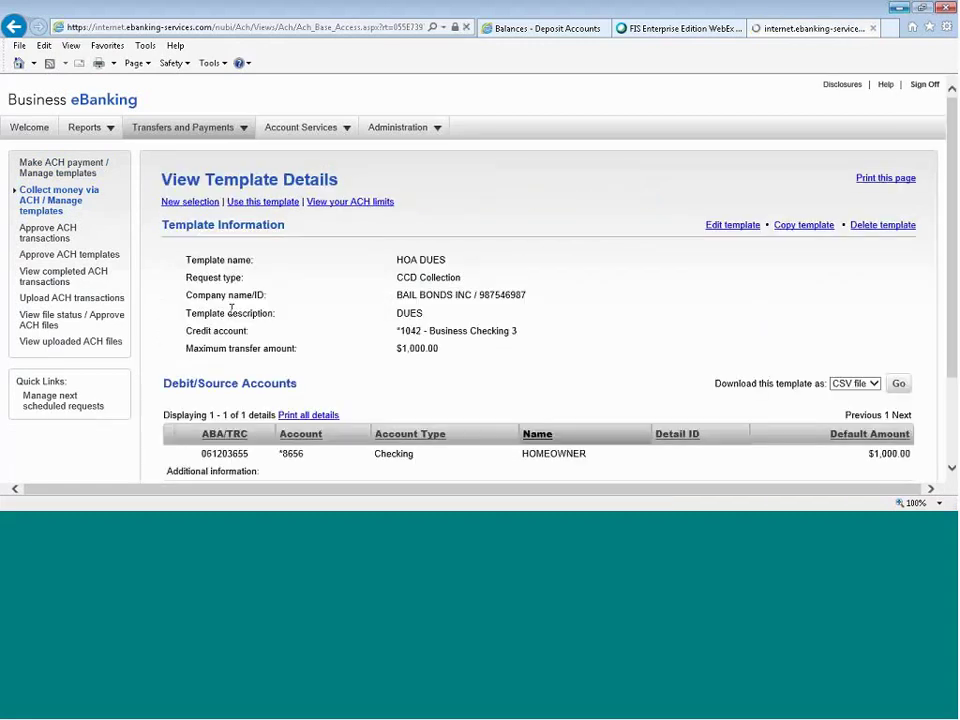
# Open the HOA DUES CCD collection template for editing and look over its fields unchanged.
pyautogui.scroll(-1, 544, 329)
pyautogui.click(729, 165)
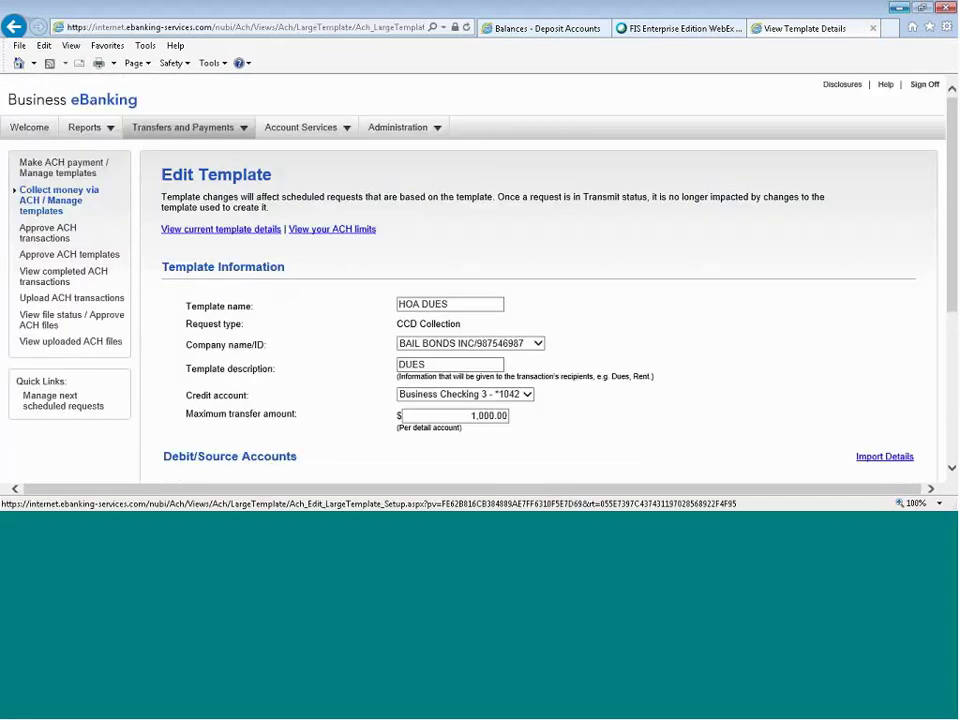
pyautogui.scroll(-3, 701, 270)
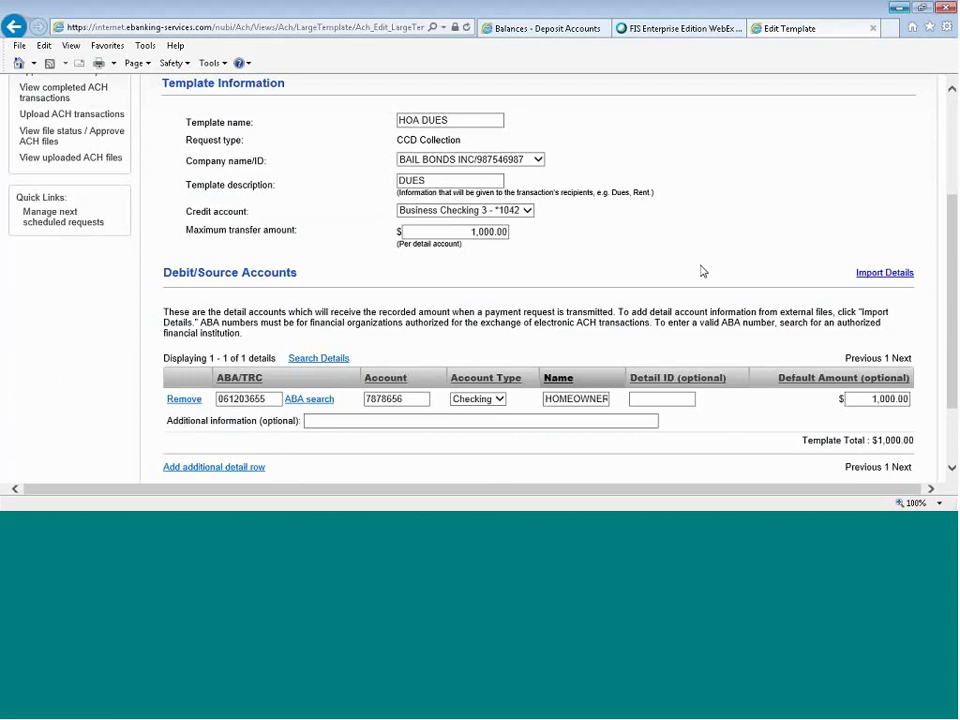
pyautogui.scroll(-1, 647, 245)
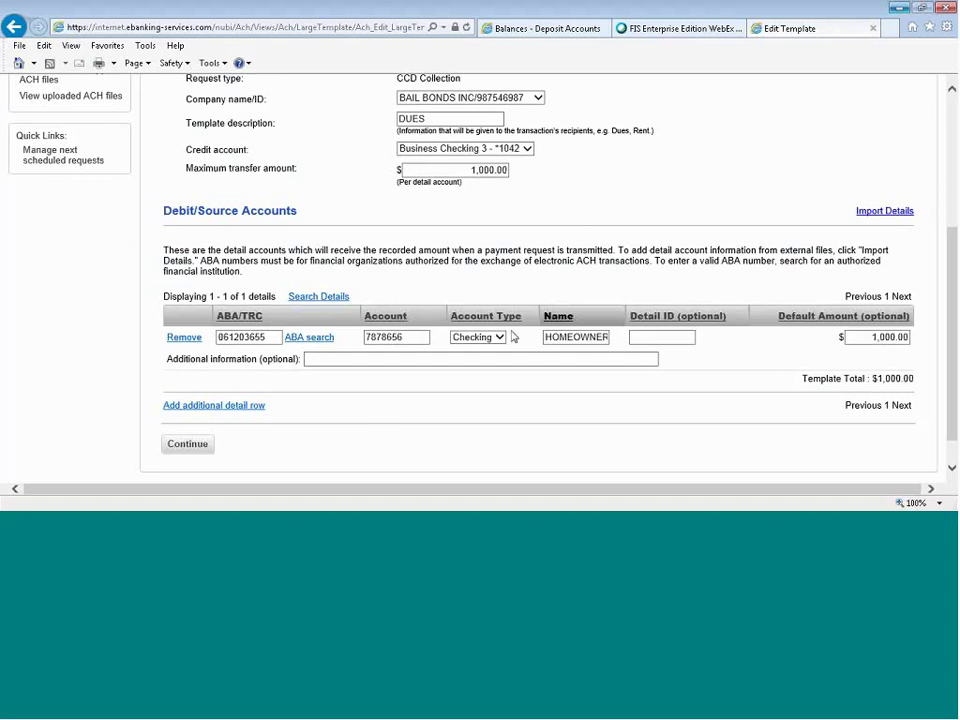
pyautogui.scroll(1, 696, 176)
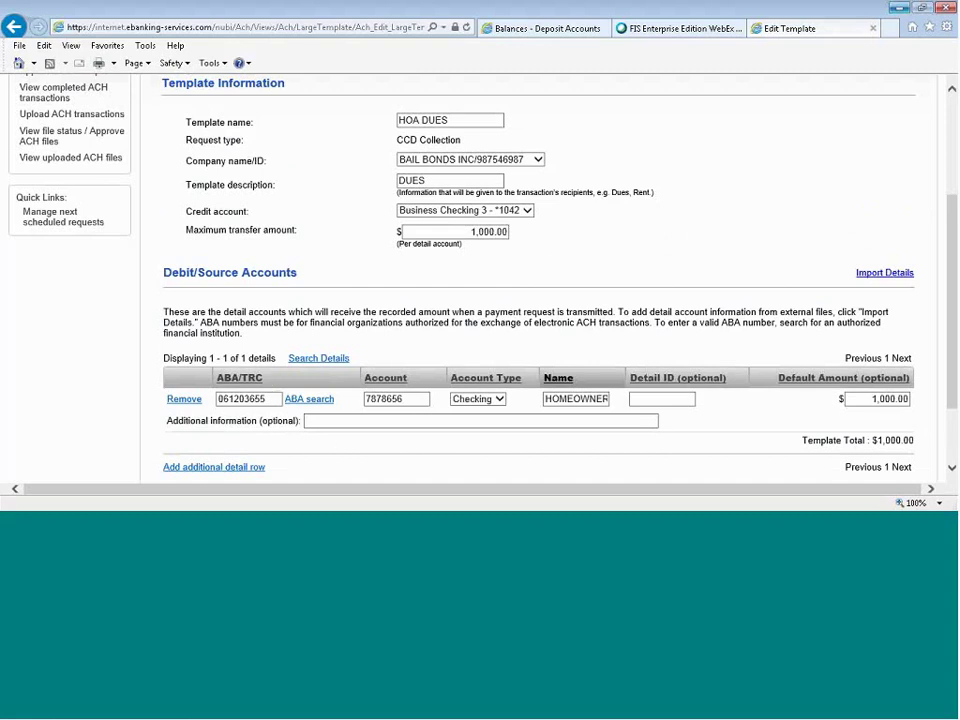
pyautogui.scroll(4, 630, 167)
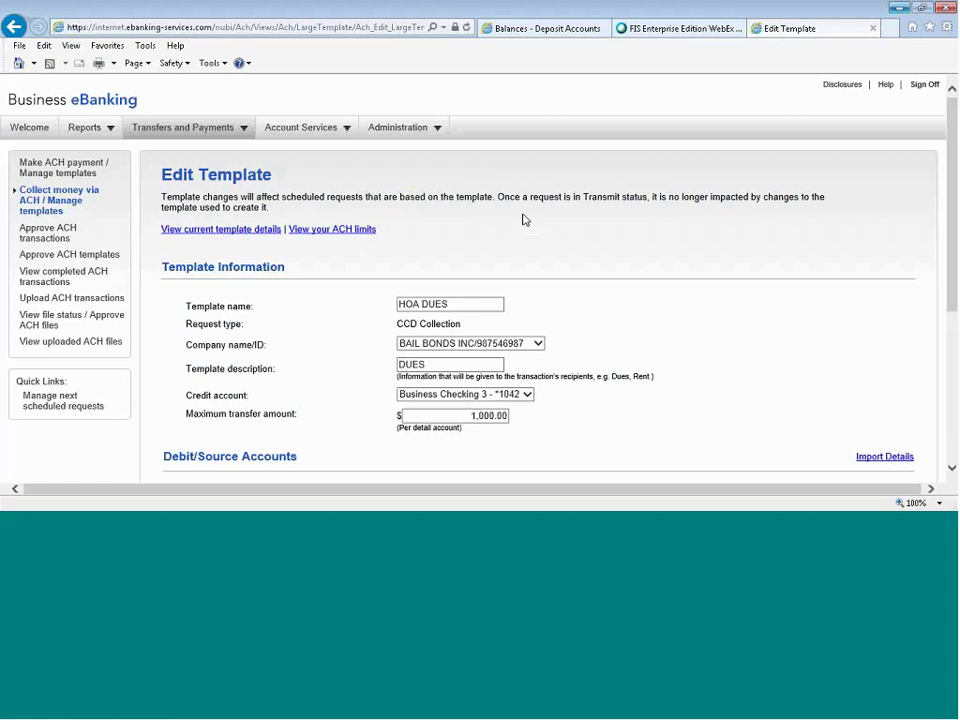
pyautogui.moveTo(220, 141)
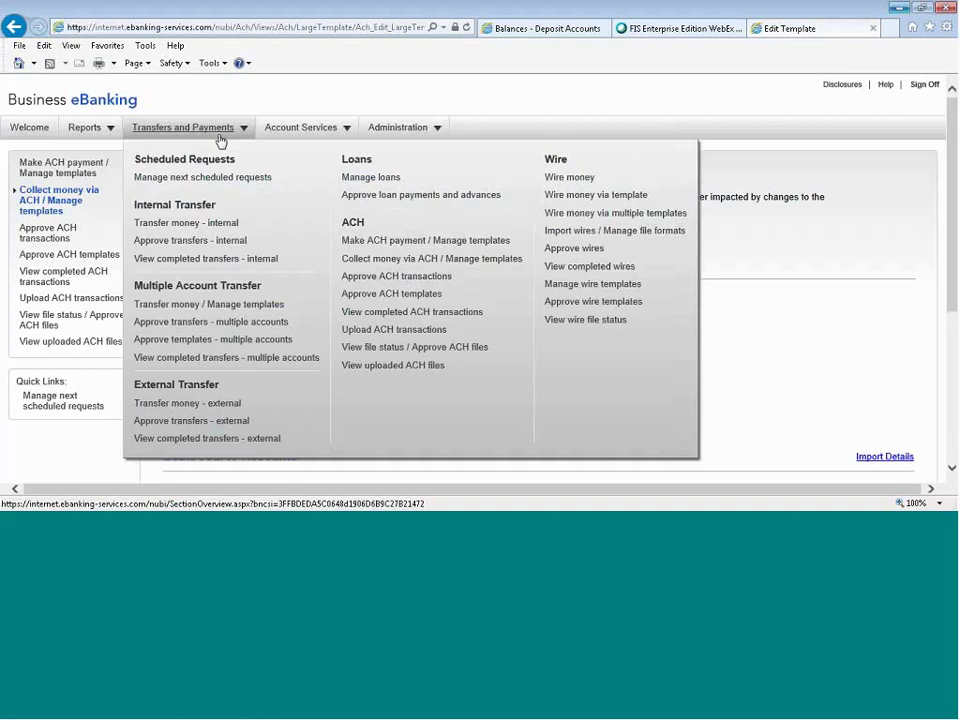
# Select the $232.32 CHECKING 5 CCD payment awaiting approval and continue to verification.
pyautogui.click(352, 275)
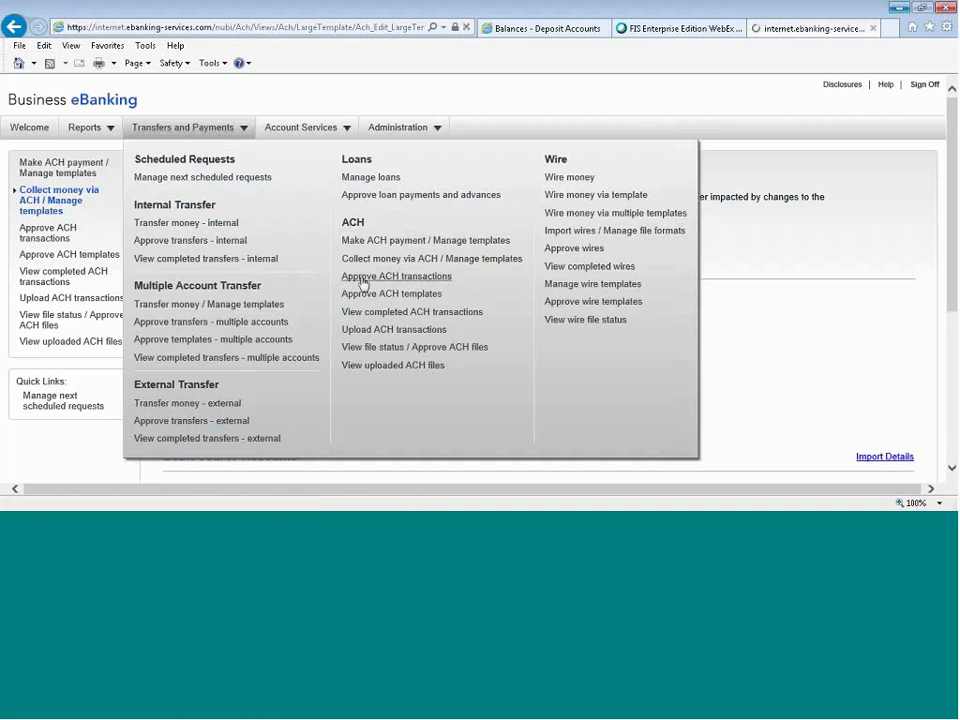
pyautogui.scroll(-2, 368, 283)
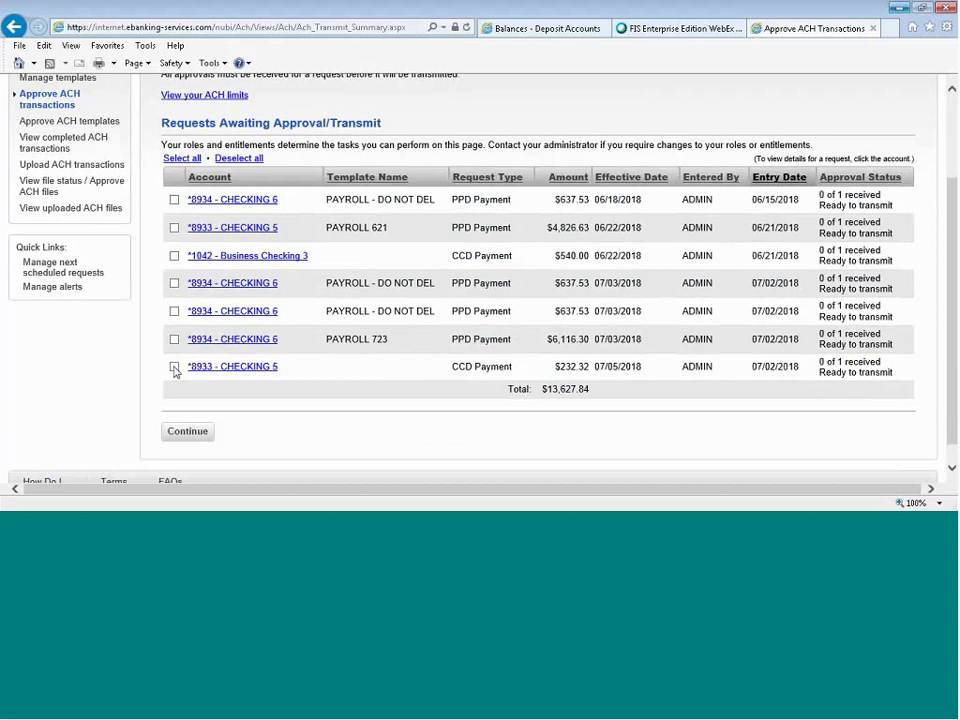
pyautogui.click(195, 434)
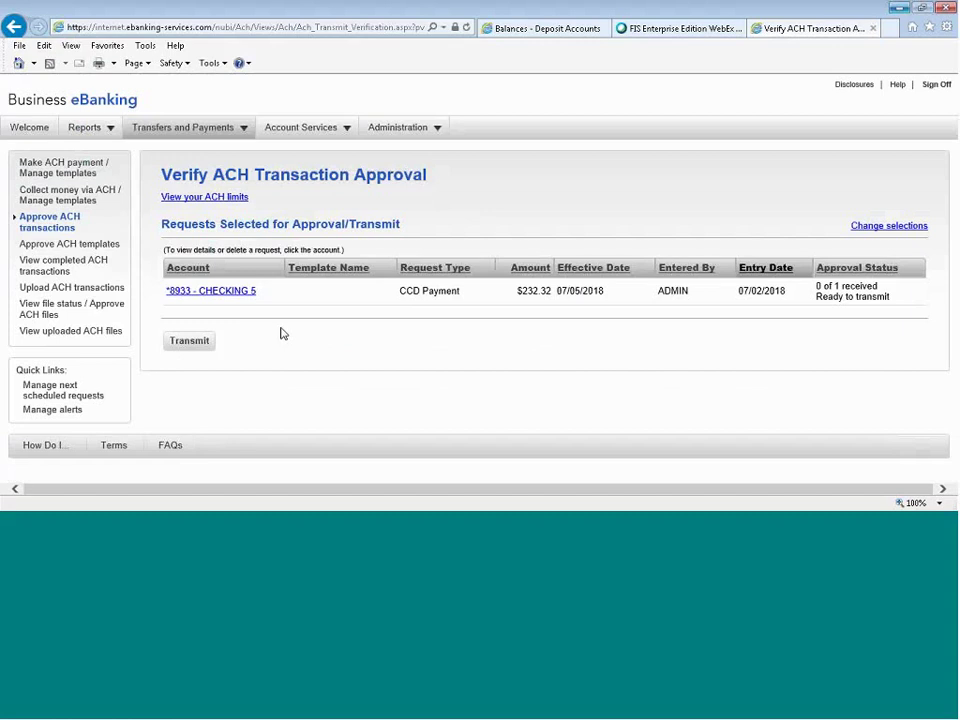
# From the Balances tab, go to Upload ACH transactions and upload the ACH transaction file.
pyautogui.click(540, 28)
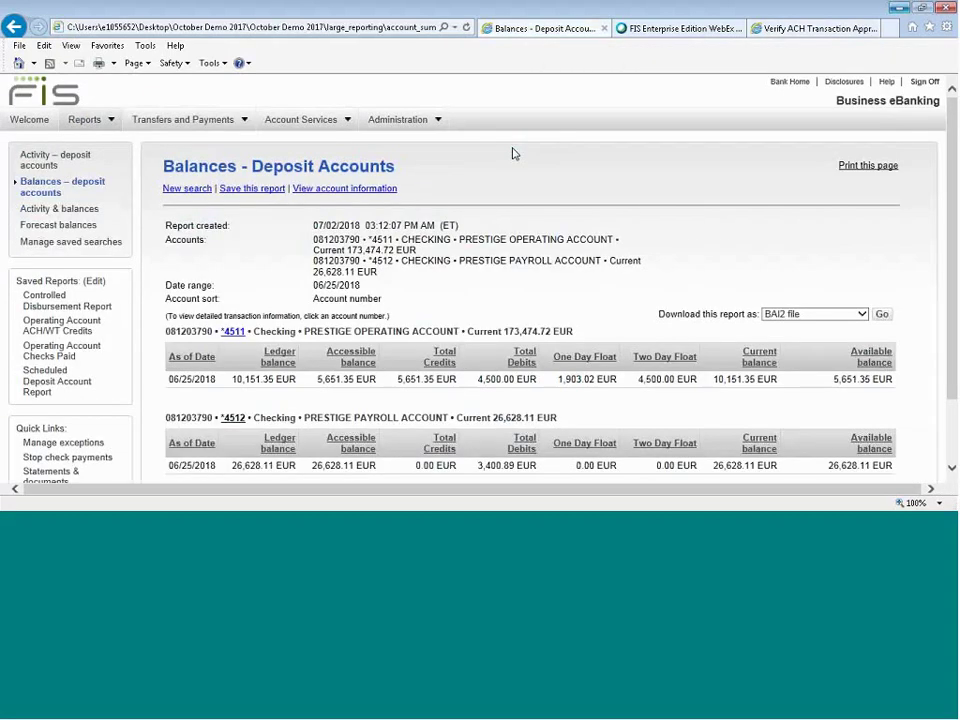
pyautogui.click(197, 120)
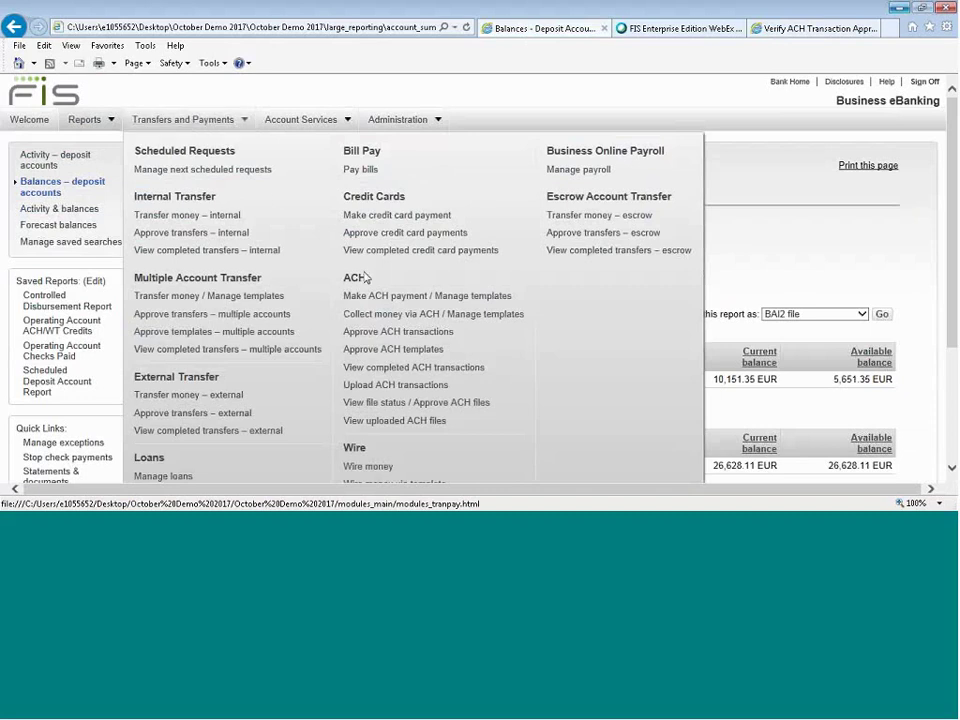
pyautogui.click(394, 386)
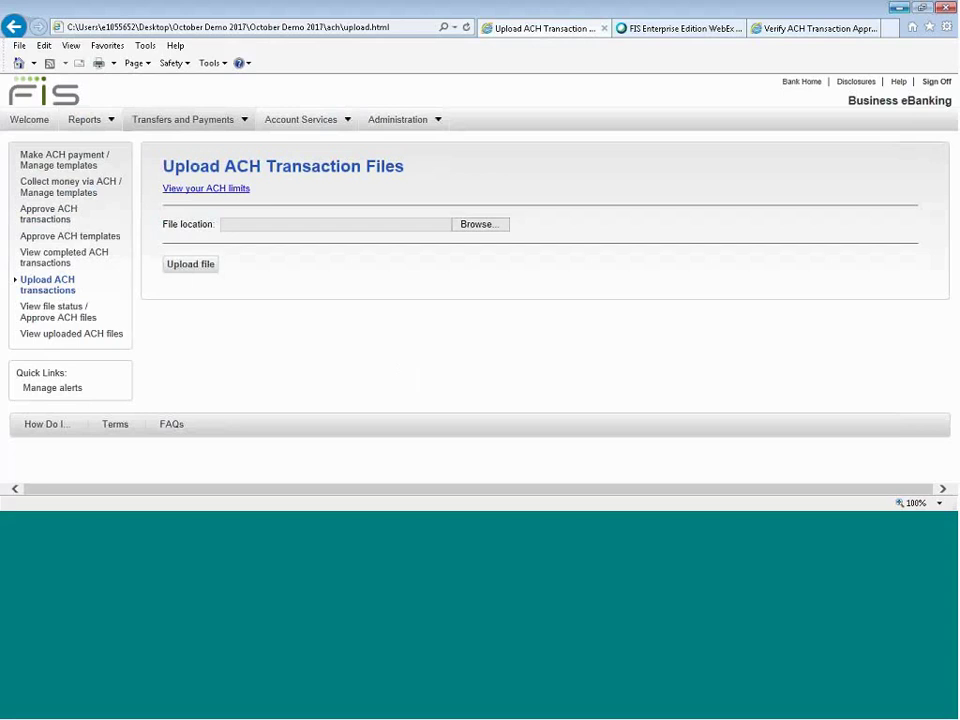
pyautogui.click(195, 265)
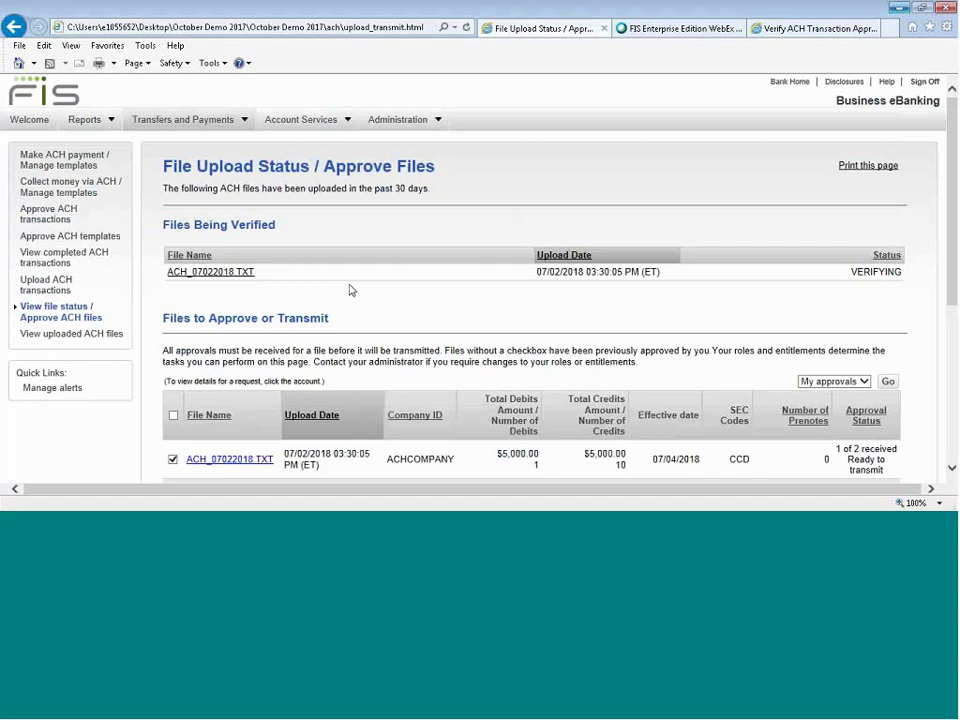
# Open the ACH_07022018.TXT file's approval details and show its individual transactions.
pyautogui.scroll(-5, 350, 290)
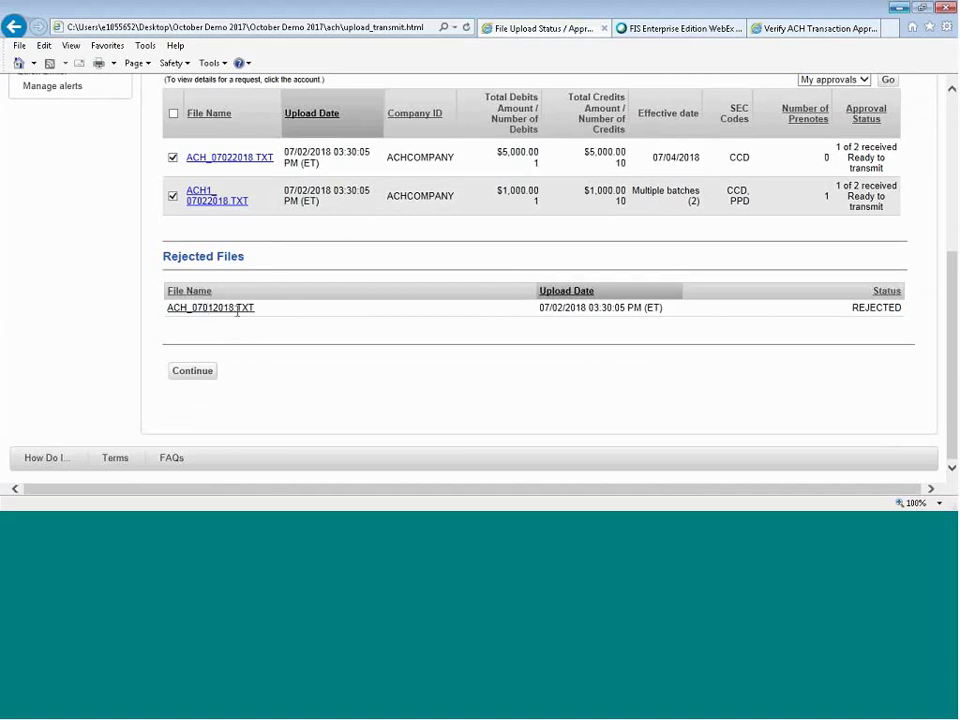
pyautogui.scroll(4, 349, 326)
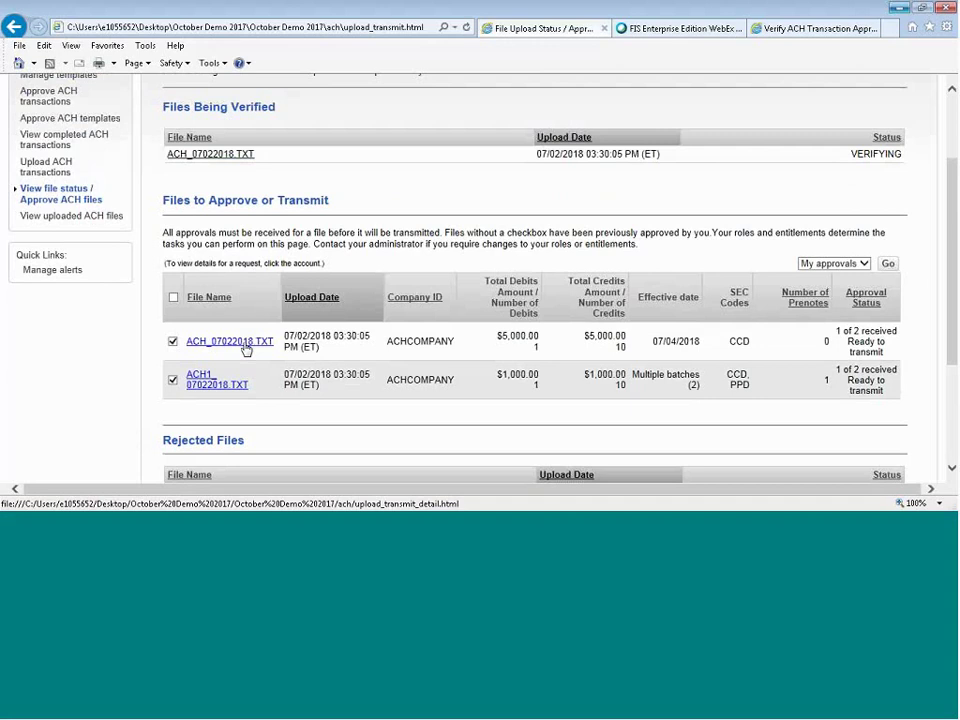
pyautogui.click(246, 345)
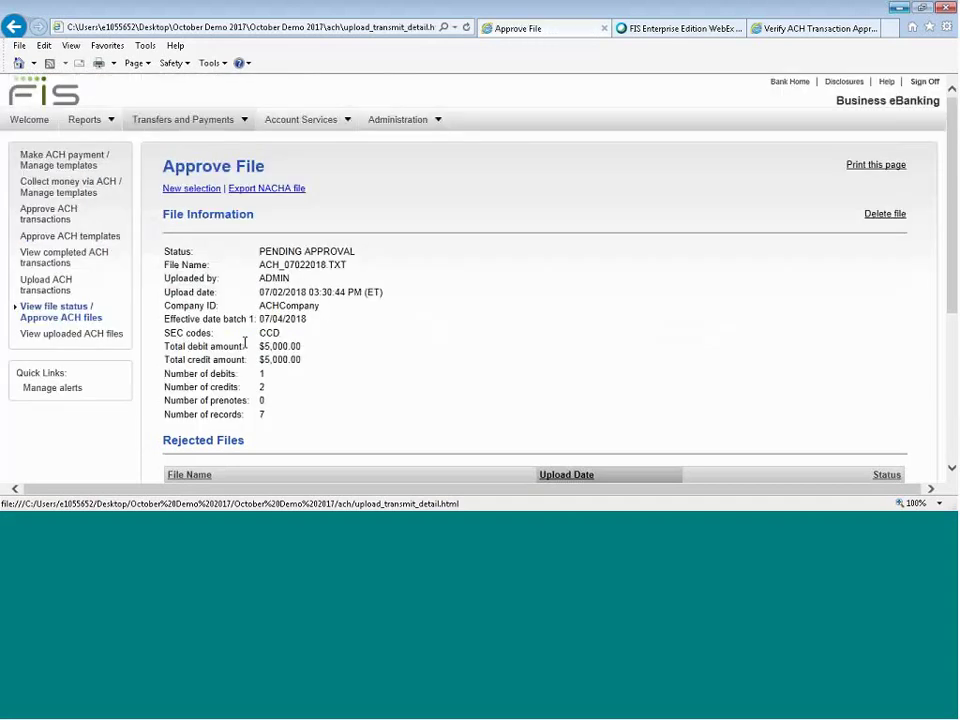
pyautogui.scroll(-3, 483, 348)
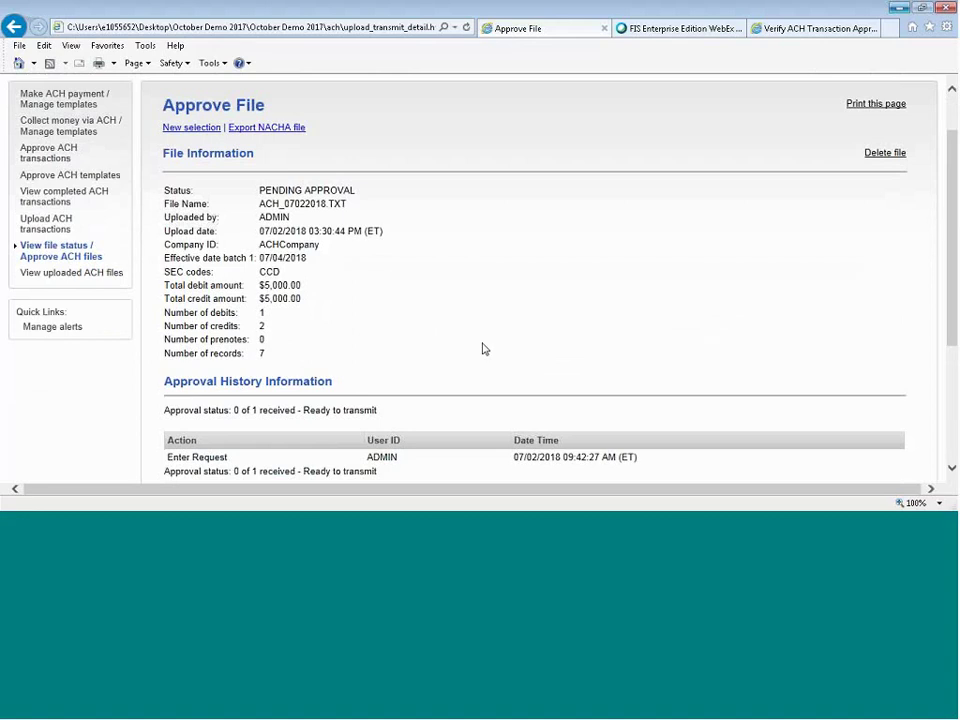
pyautogui.scroll(-4, 483, 348)
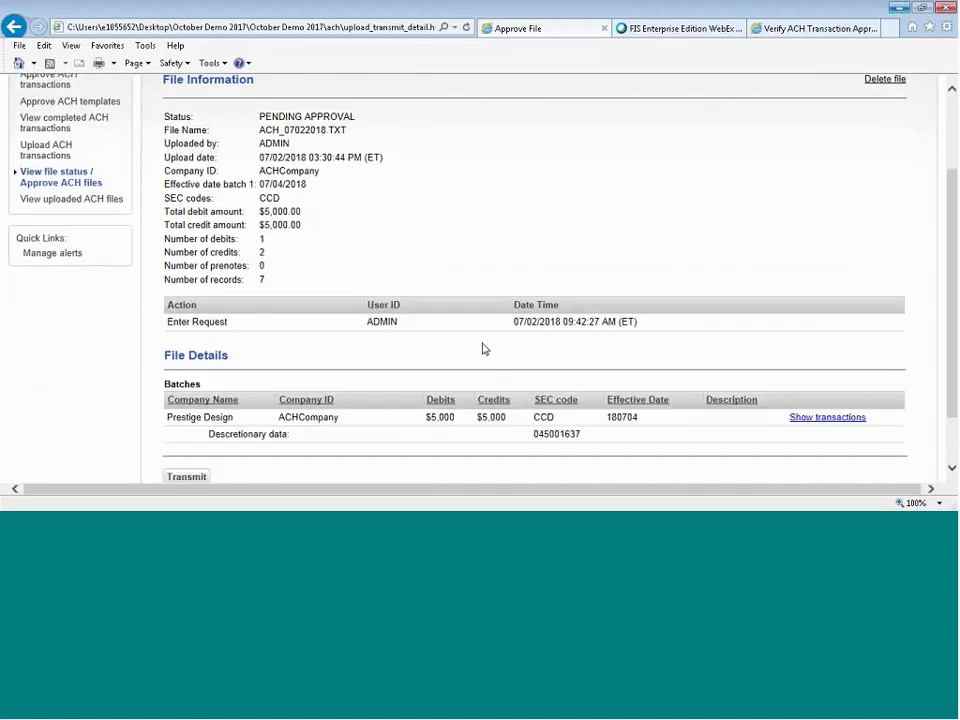
pyautogui.click(826, 340)
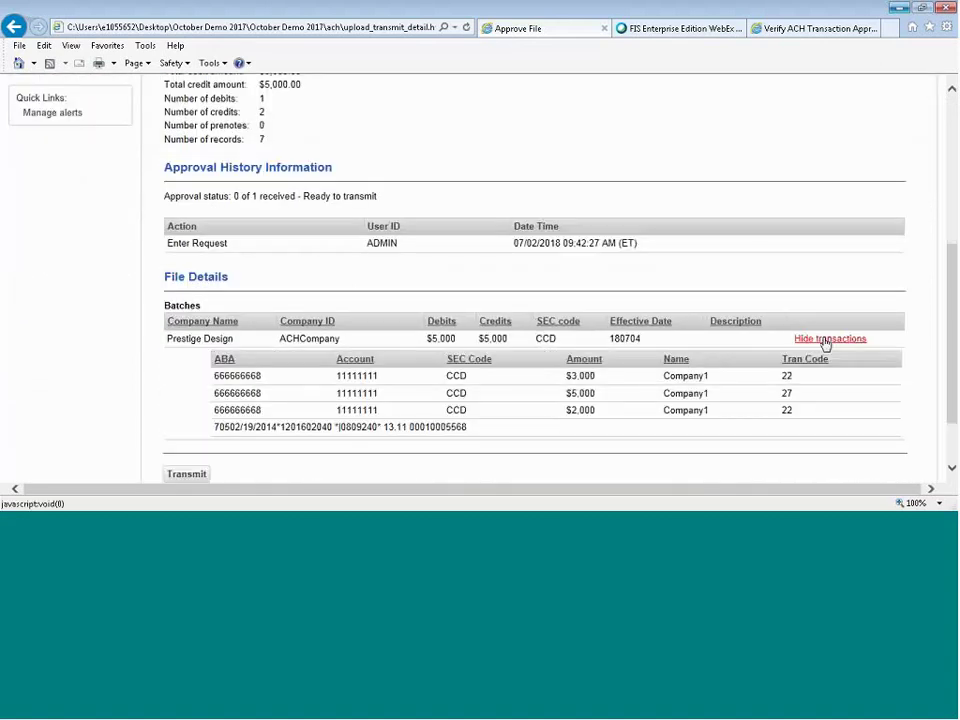
pyautogui.scroll(-2, 722, 371)
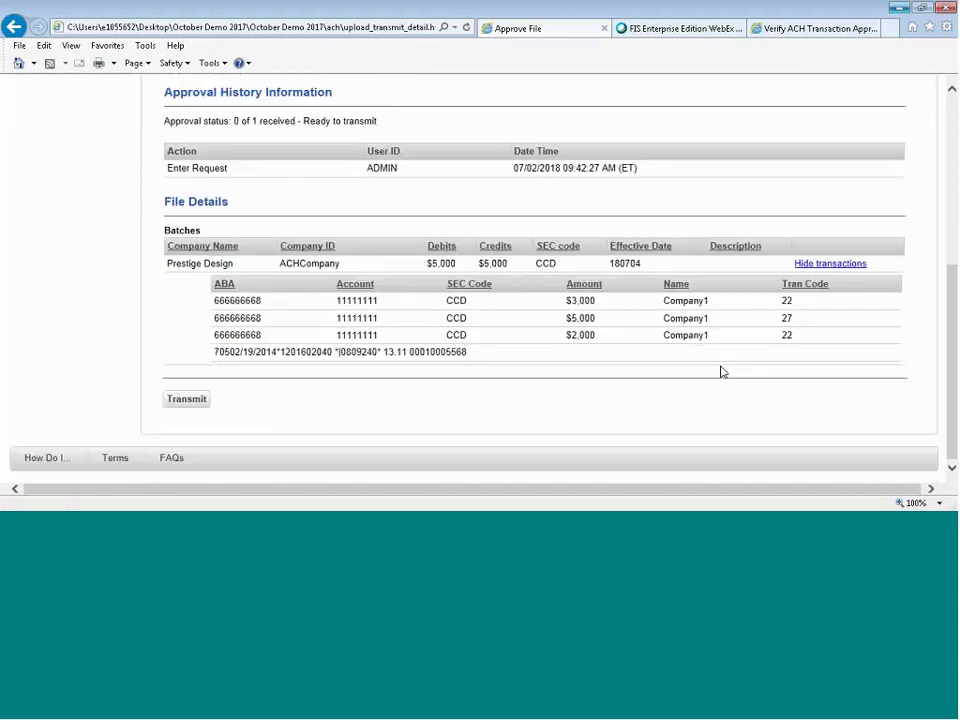
# Transmit ACH_07022018.TXT, passing the phone security code call and token passcode checks.
pyautogui.click(192, 401)
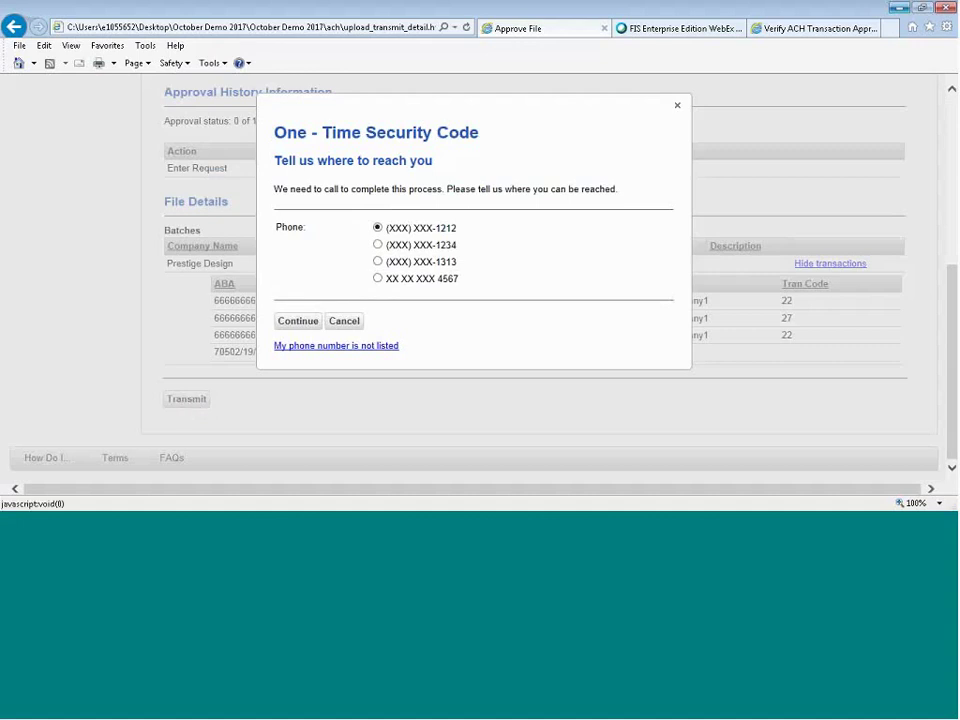
pyautogui.click(290, 322)
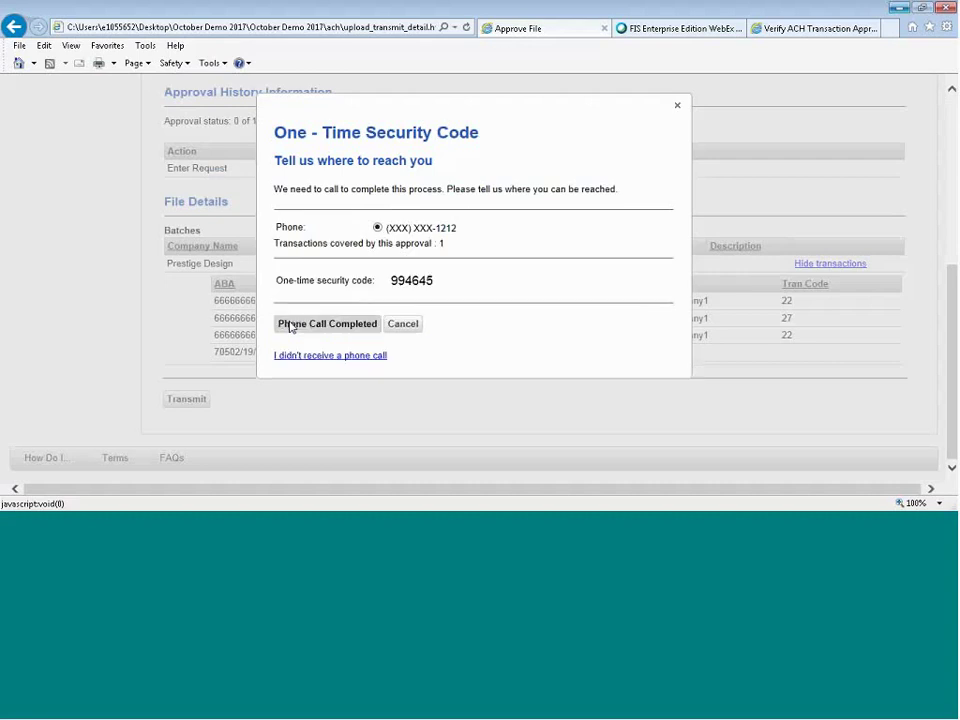
pyautogui.click(290, 325)
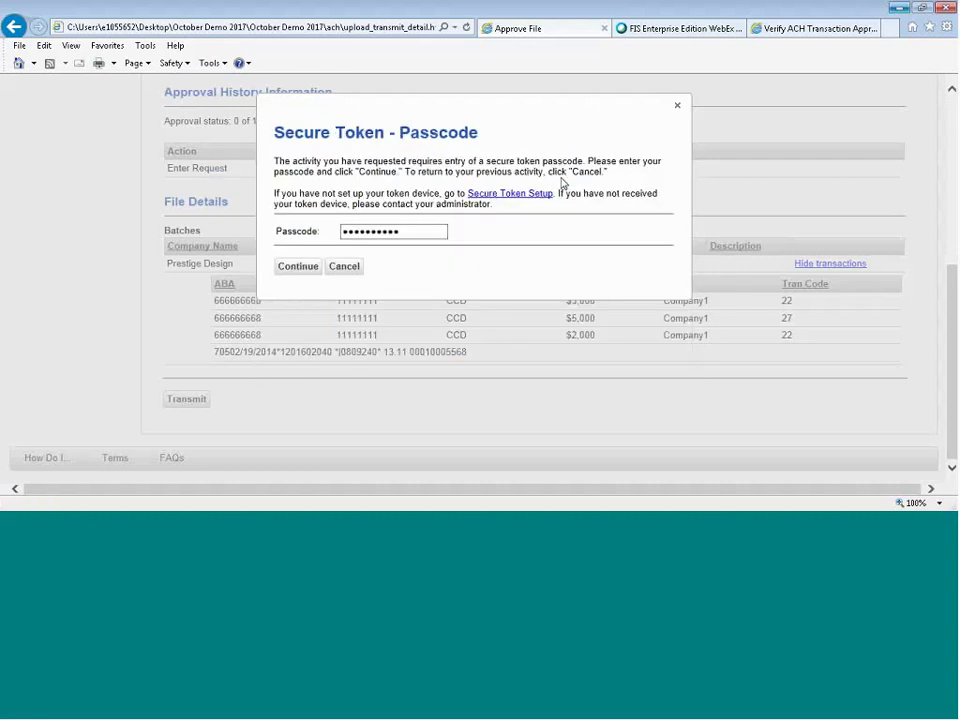
pyautogui.click(677, 106)
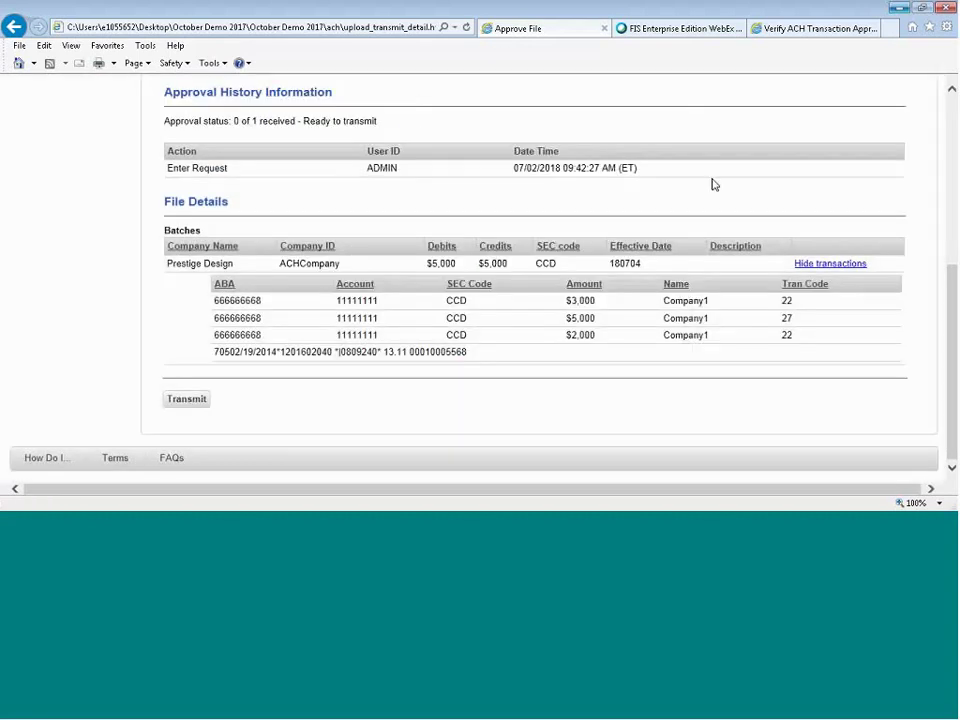
pyautogui.scroll(5, 714, 184)
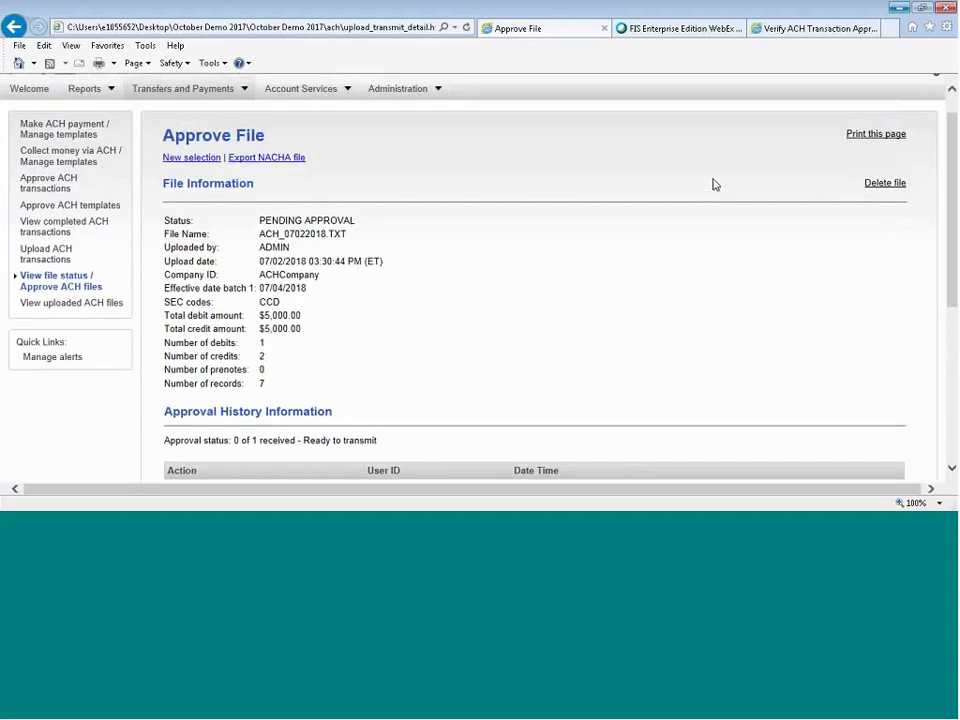
pyautogui.scroll(1, 714, 184)
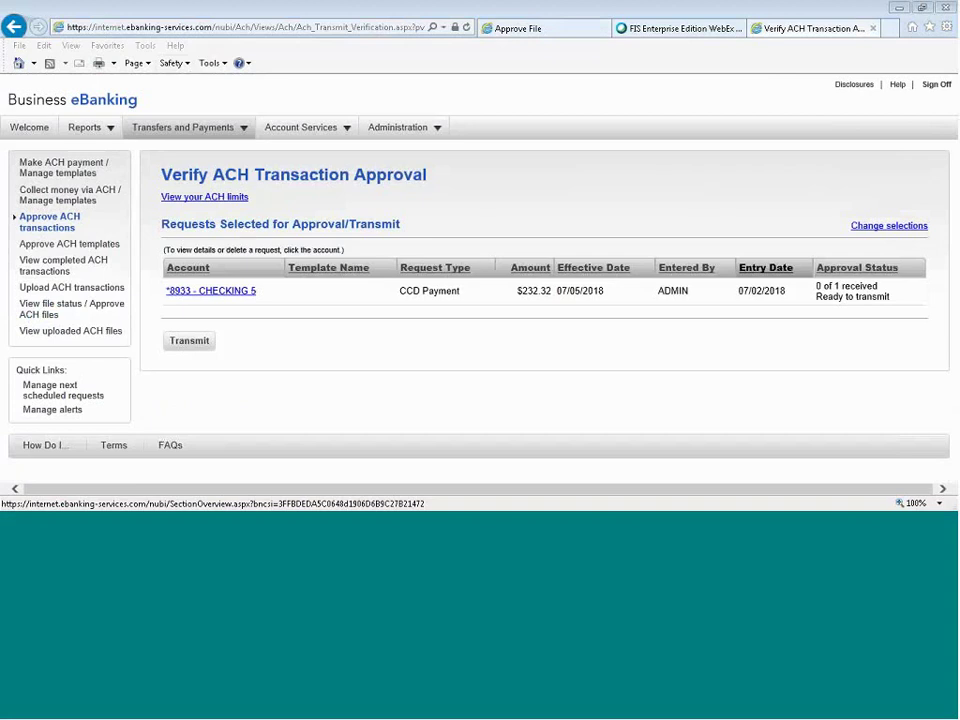
pyautogui.click(200, 130)
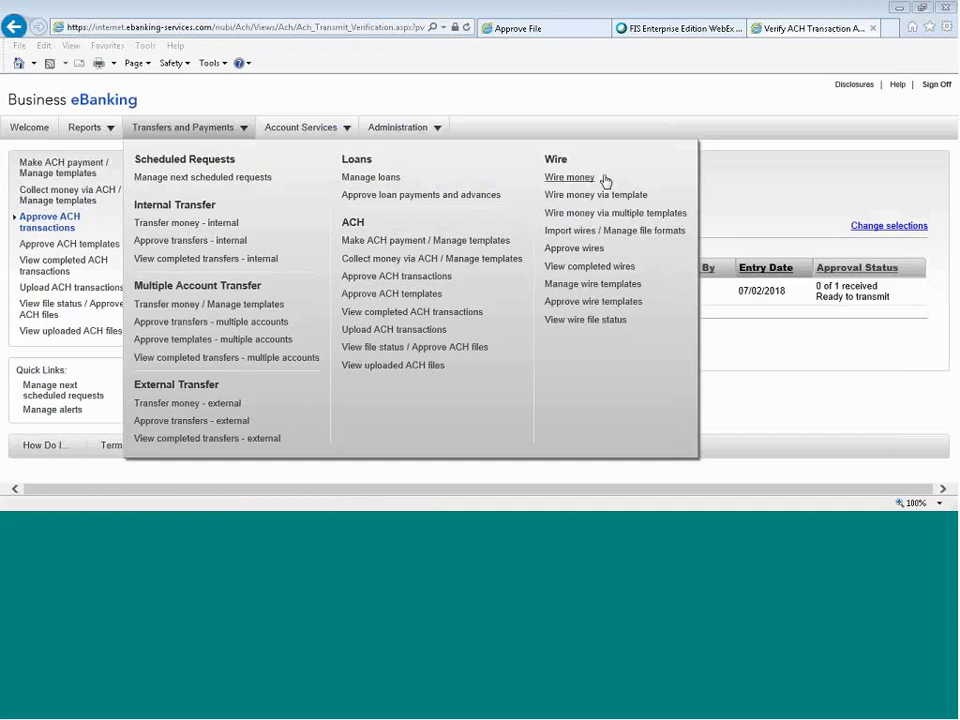
# Add a WIRE 454 domestic wire template debiting Business Checking 3 and continue to recipient details.
pyautogui.click(600, 286)
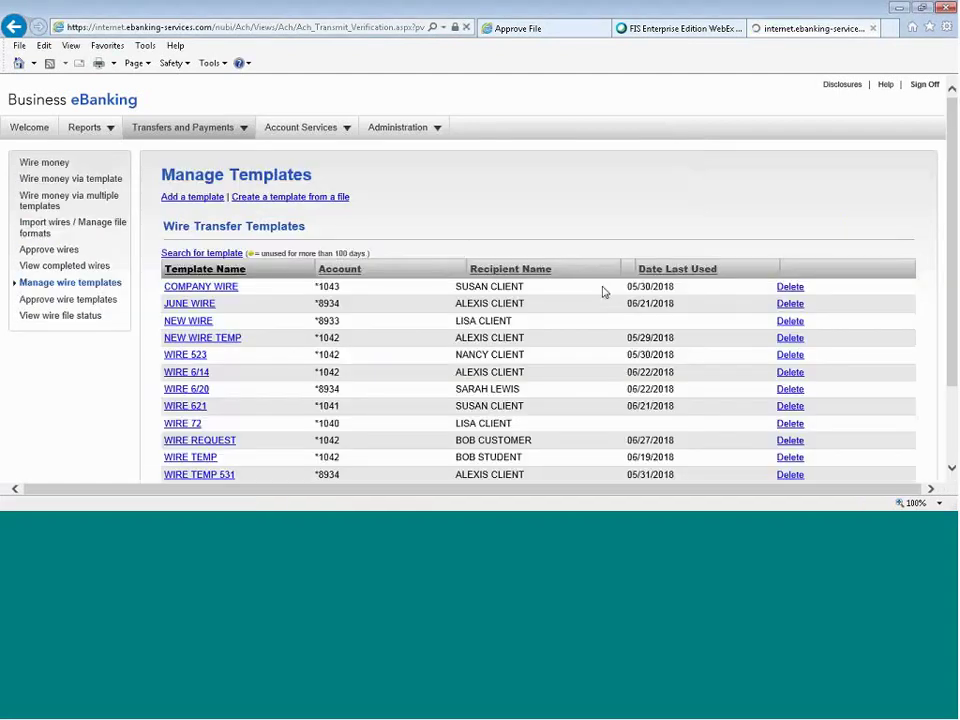
pyautogui.click(192, 197)
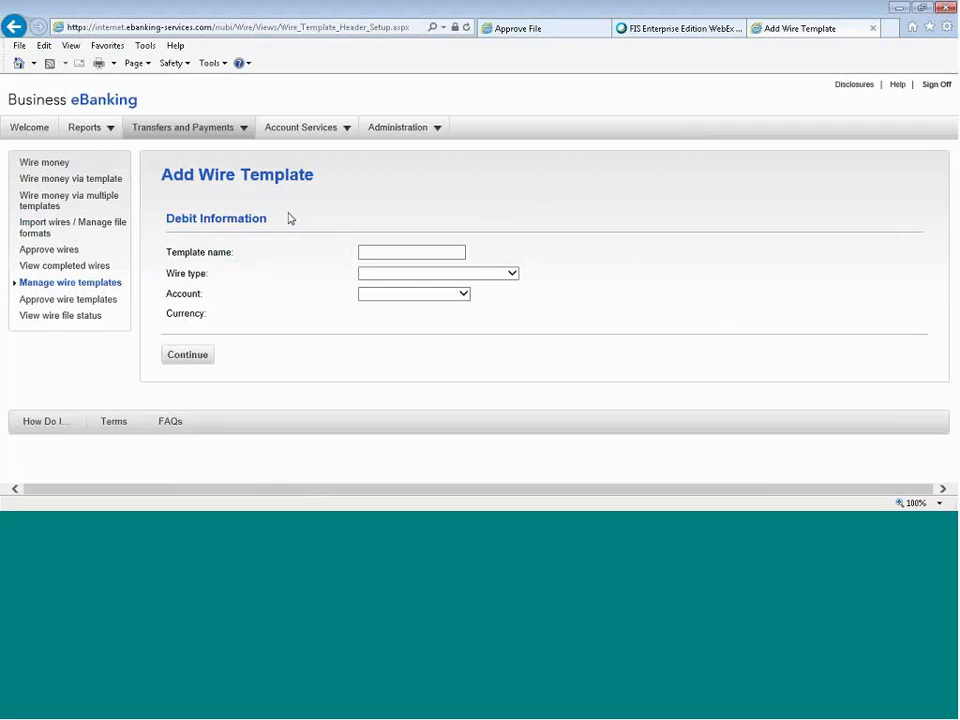
pyautogui.click(372, 252)
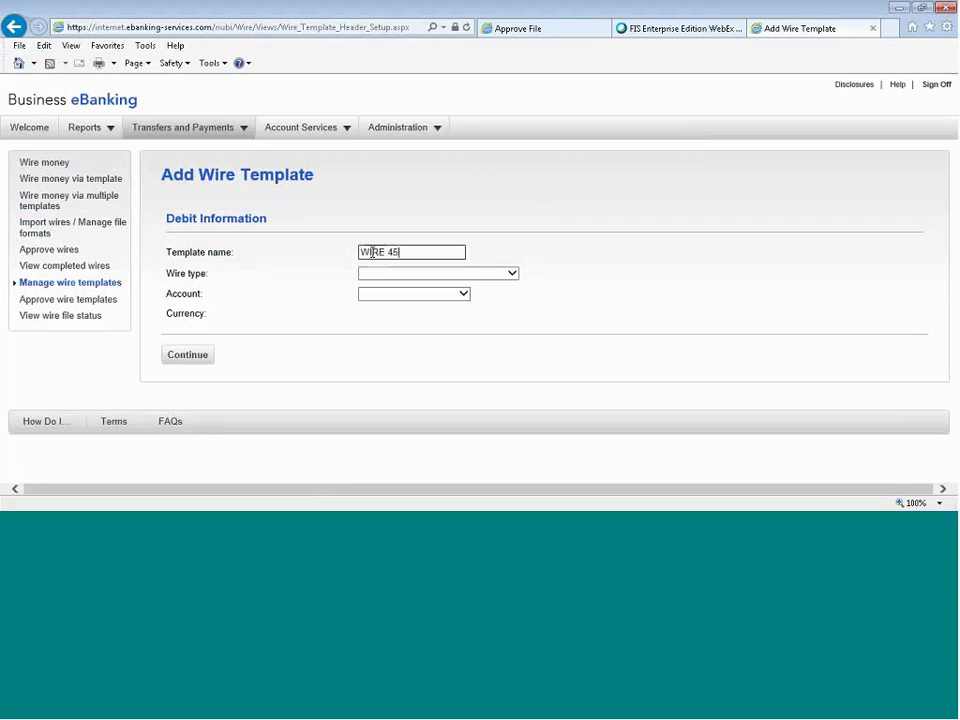
pyautogui.write('4')
pyautogui.click(378, 273)
pyautogui.click(380, 281)
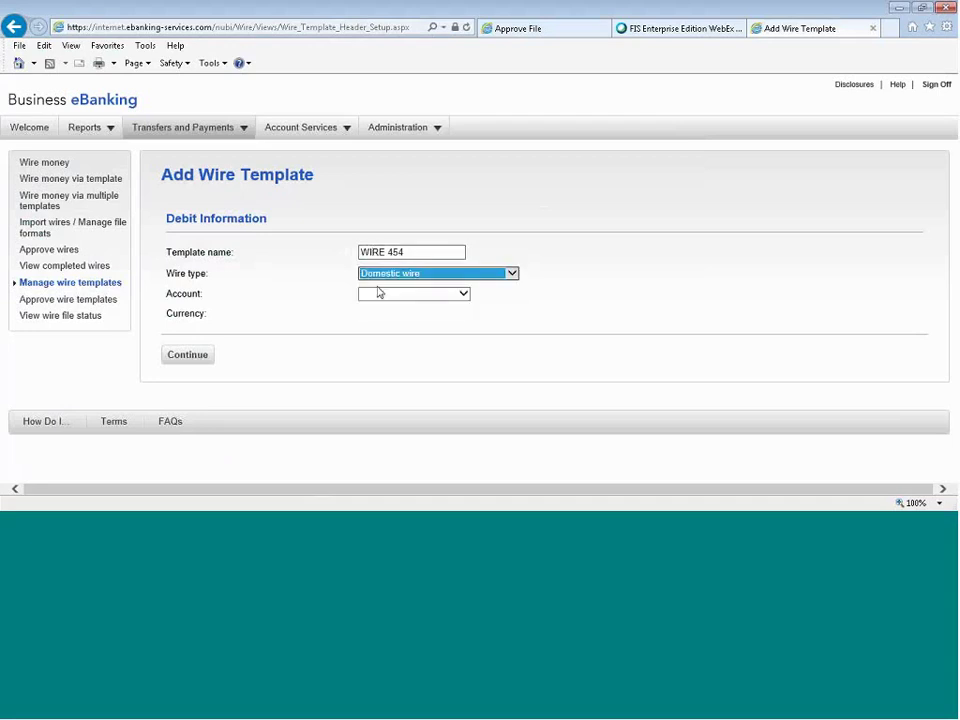
pyautogui.click(379, 292)
pyautogui.click(396, 325)
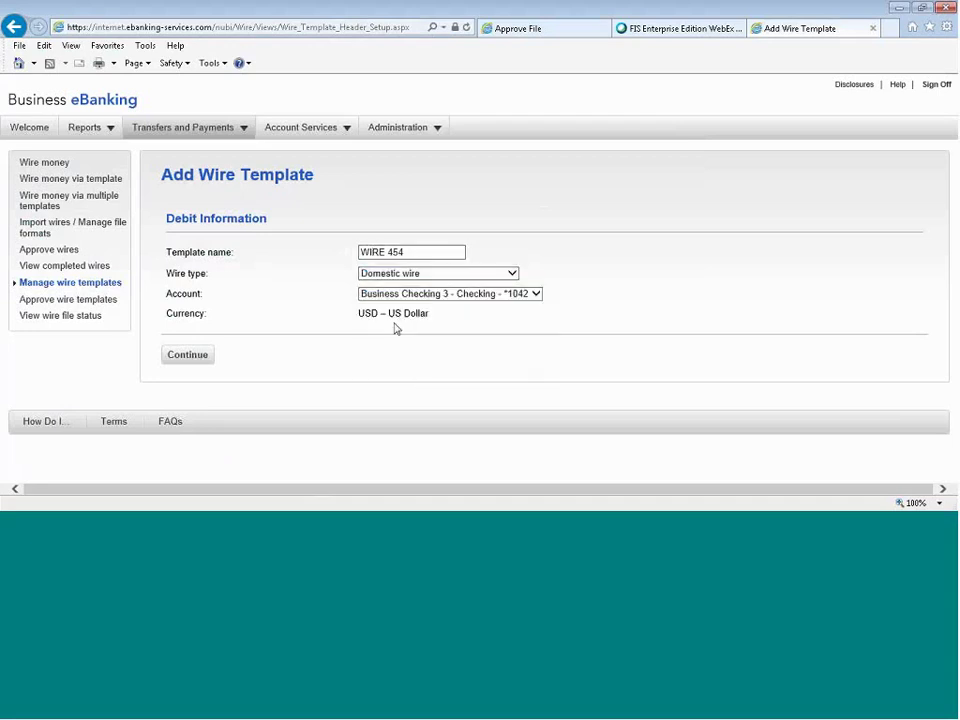
pyautogui.click(193, 357)
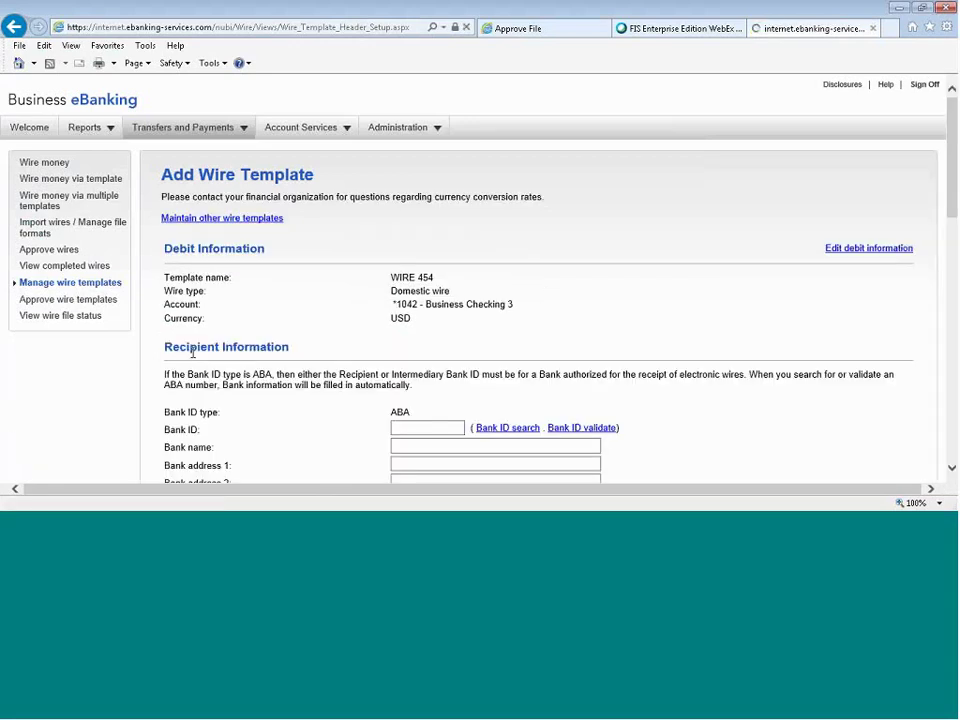
pyautogui.scroll(-3, 679, 371)
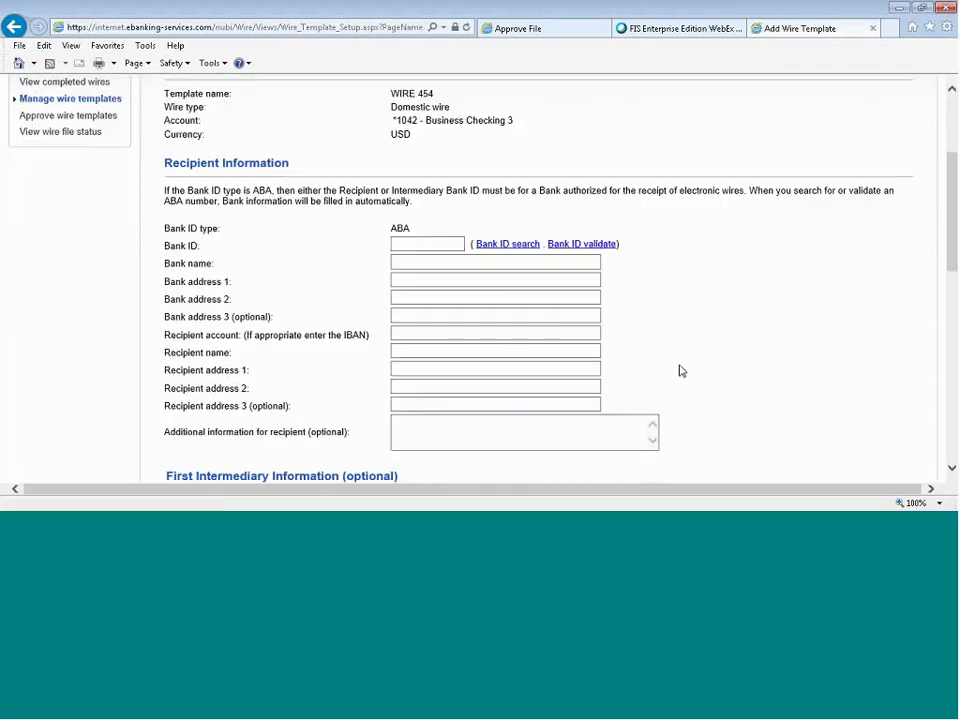
pyautogui.scroll(-1, 679, 371)
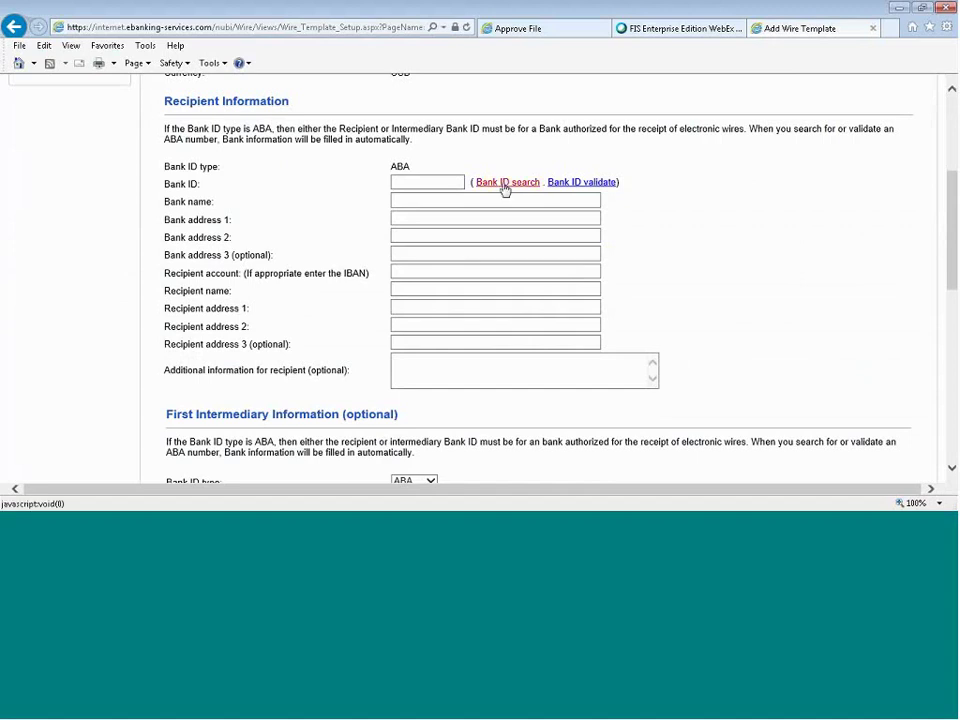
# Search ABA 031 with partial matching and add AMERICAN BANK, ALLENTOWN, PA (031302997) as recipient bank.
pyautogui.click(505, 183)
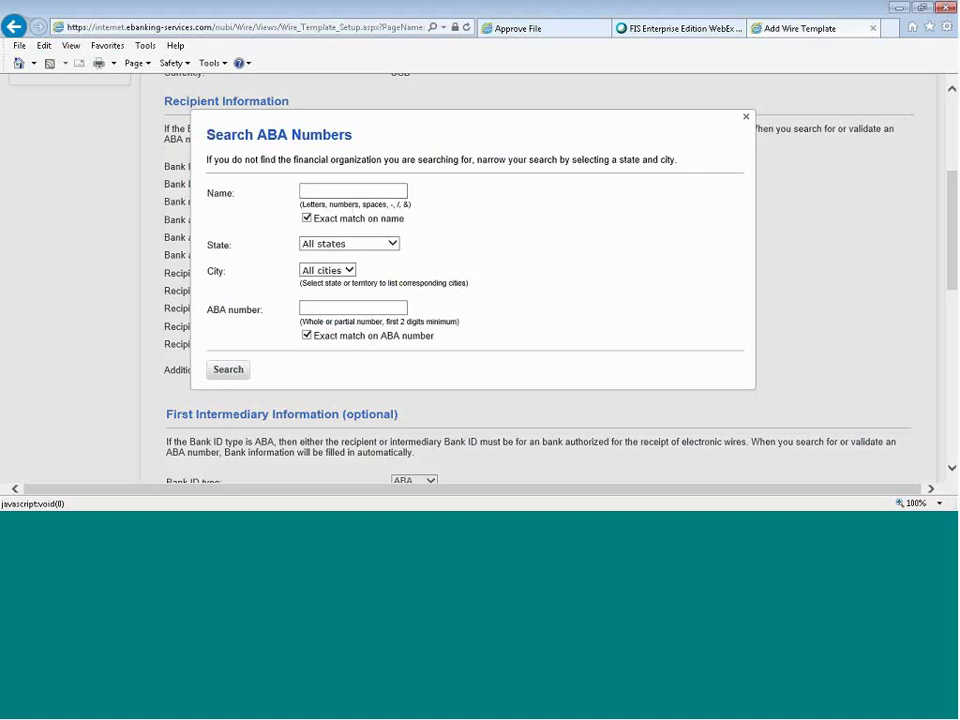
pyautogui.click(352, 307)
pyautogui.write('031')
pyautogui.press('BackSpace')
pyautogui.click(310, 339)
pyautogui.click(229, 372)
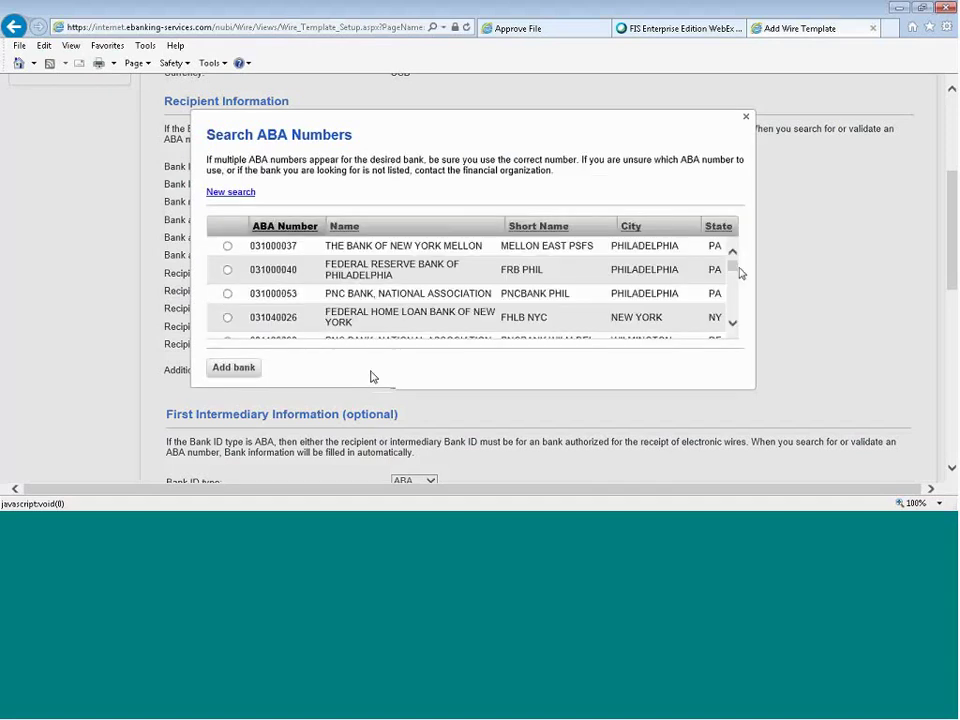
pyautogui.moveTo(734, 265); pyautogui.dragTo(733, 282)
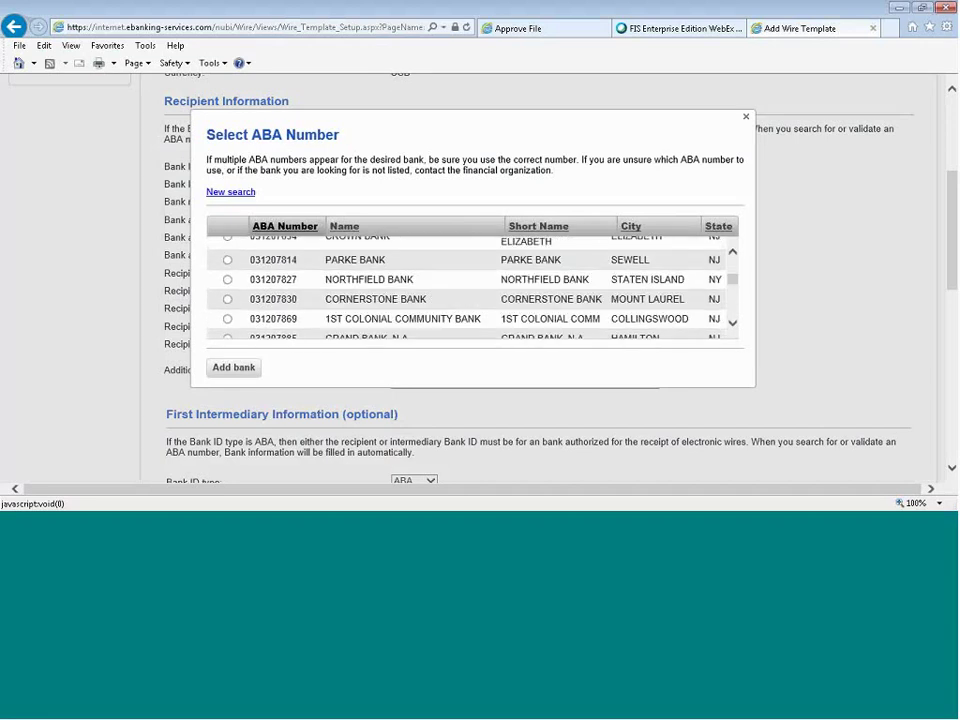
pyautogui.scroll(-3, 529, 332)
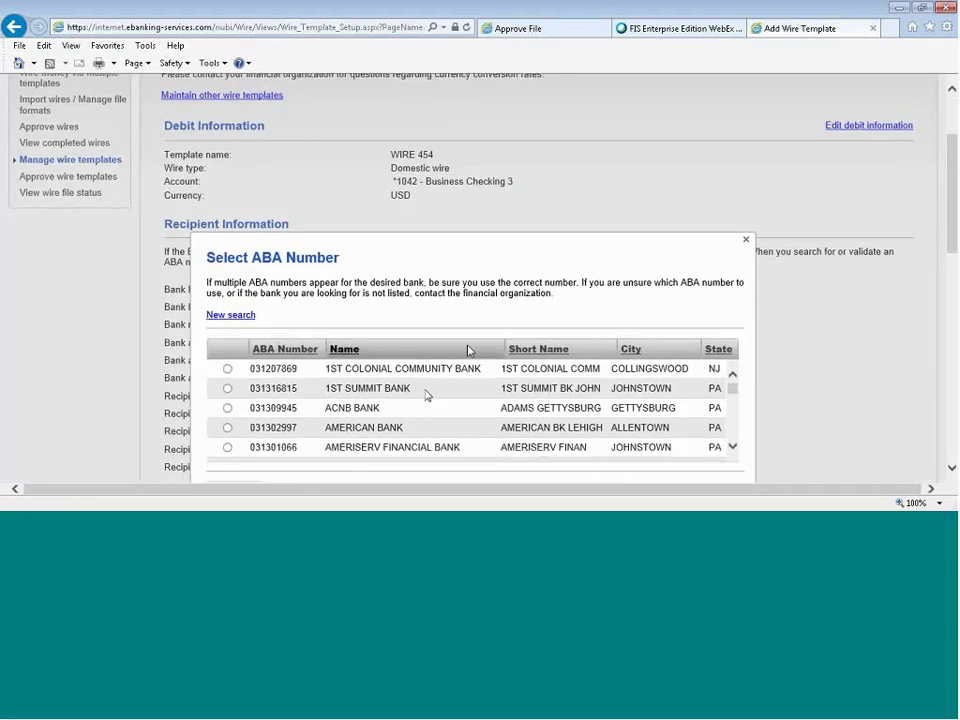
pyautogui.click(228, 428)
pyautogui.scroll(-1, 230, 400)
pyautogui.click(234, 429)
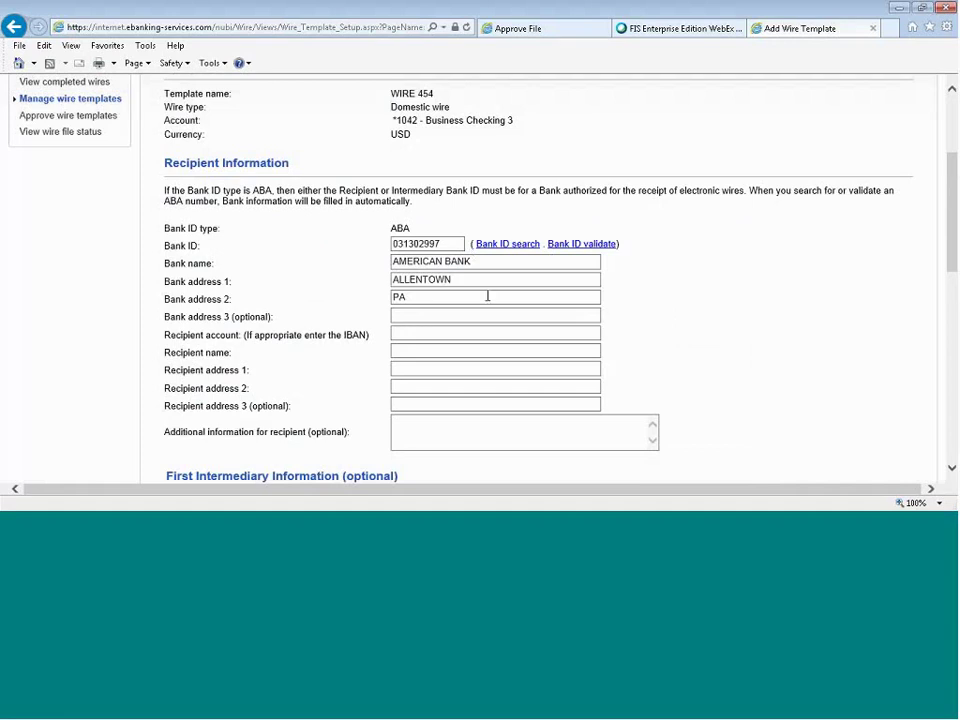
# Enter the recipient's account number, name, and two-line street and city address.
pyautogui.click(422, 334)
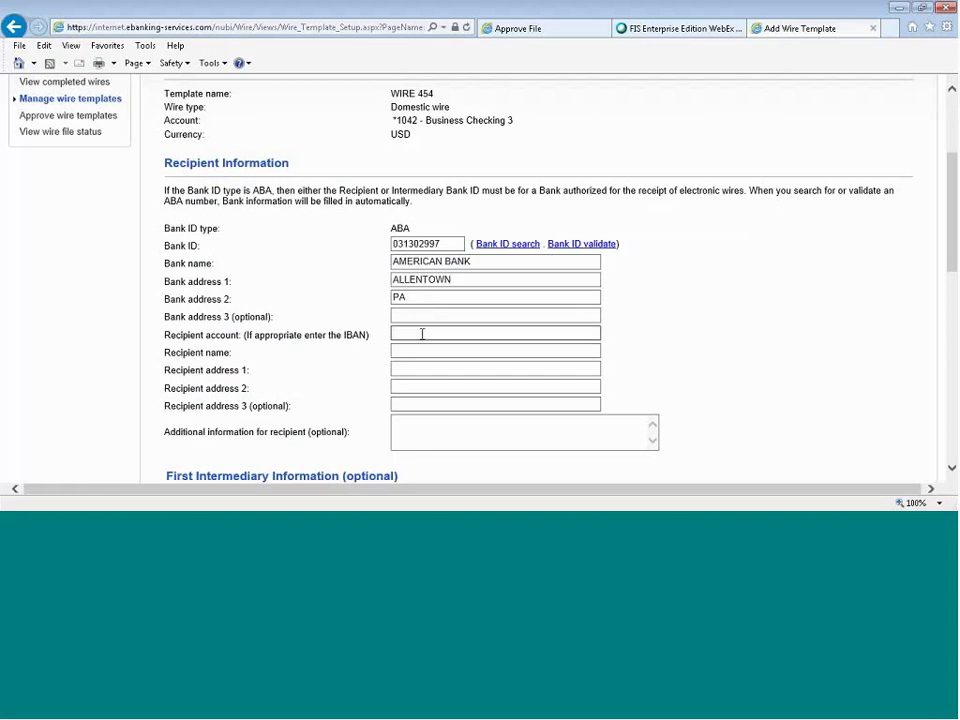
pyautogui.click(422, 349)
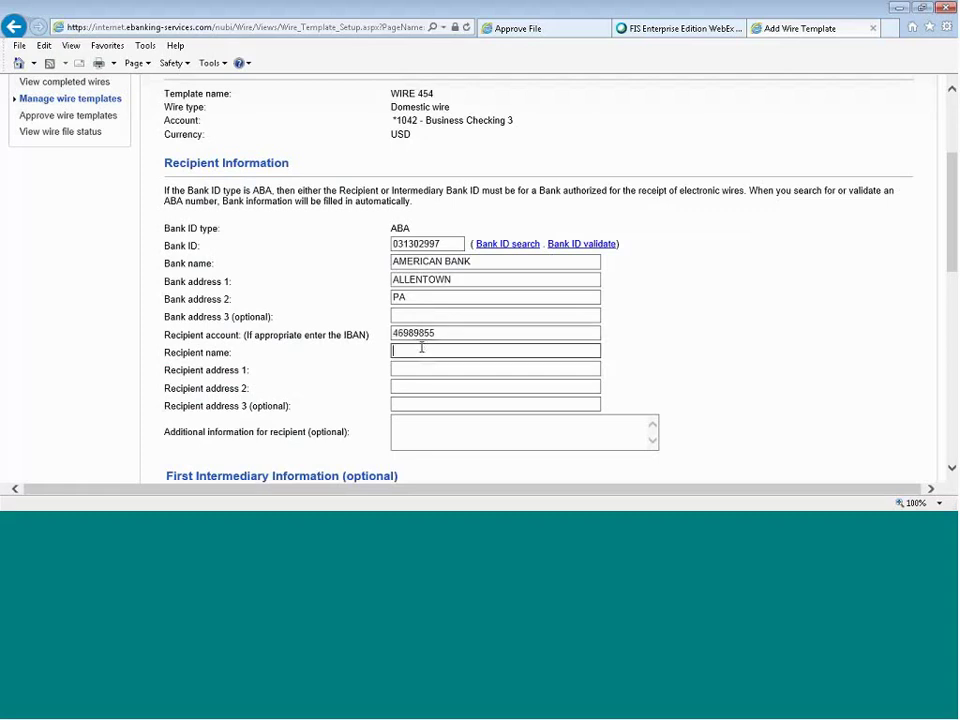
pyautogui.write('LISA CLIENT')
pyautogui.click(429, 366)
pyautogui.write('1234')
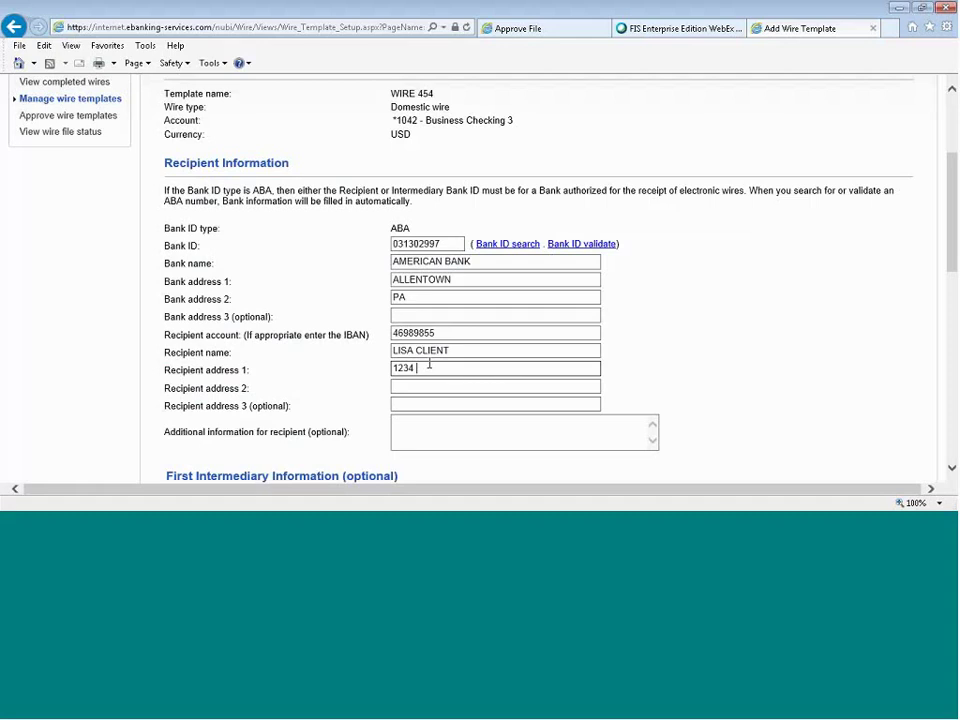
pyautogui.write(' MAIN ST')
pyautogui.press('Tab')
pyautogui.write('LITTLE ROCK AR 72212')
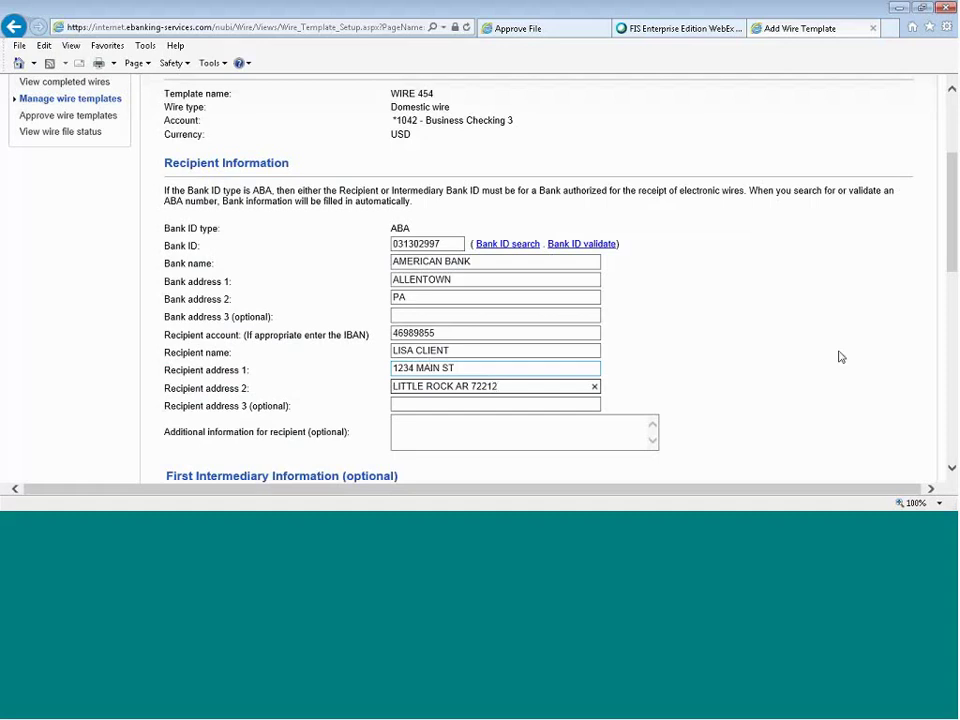
# Save the new WIRE 454 domestic wire template.
pyautogui.scroll(-1, 840, 357)
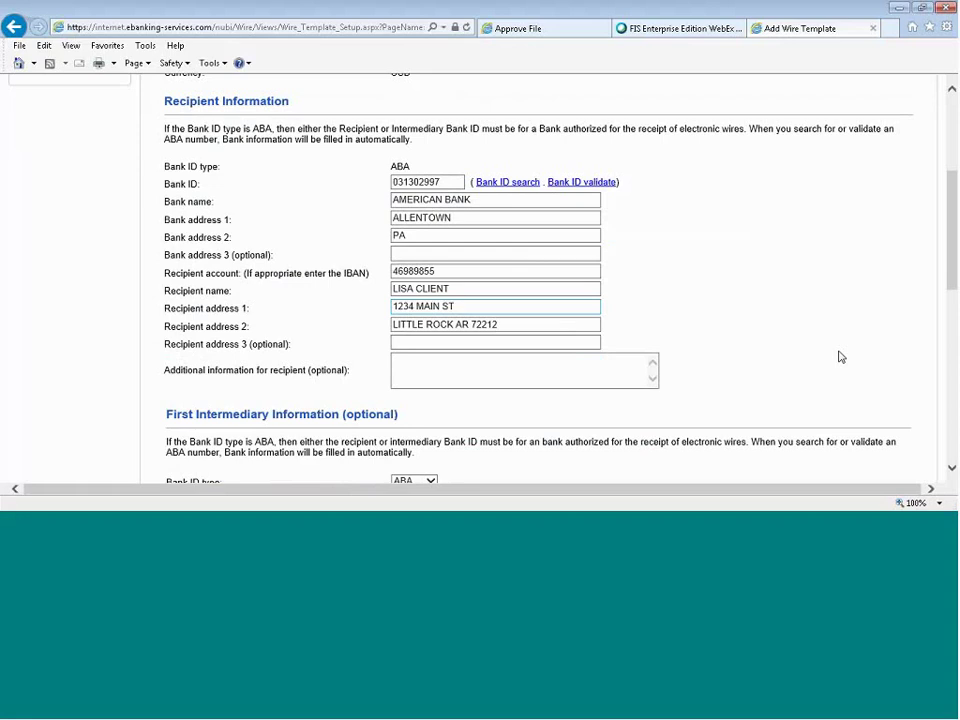
pyautogui.scroll(-6, 840, 357)
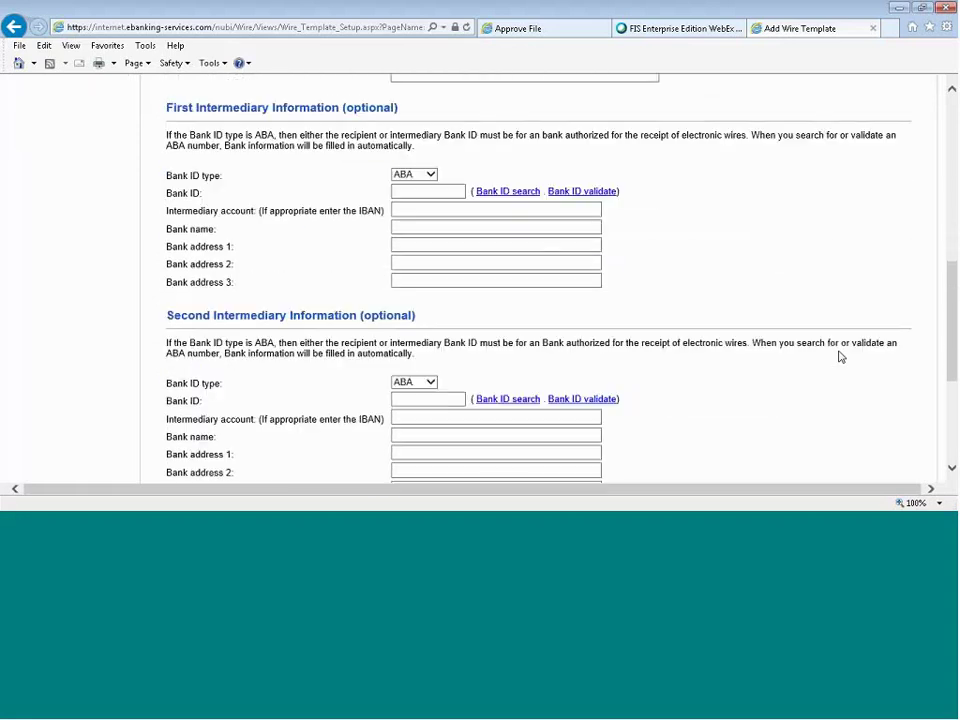
pyautogui.scroll(-5, 840, 357)
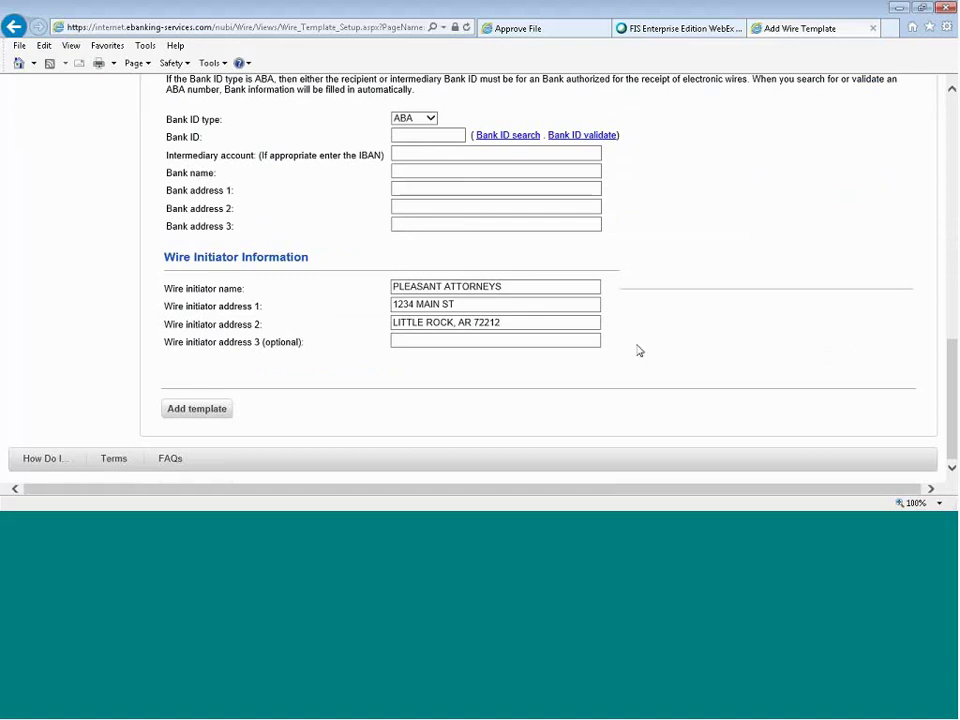
pyautogui.click(197, 409)
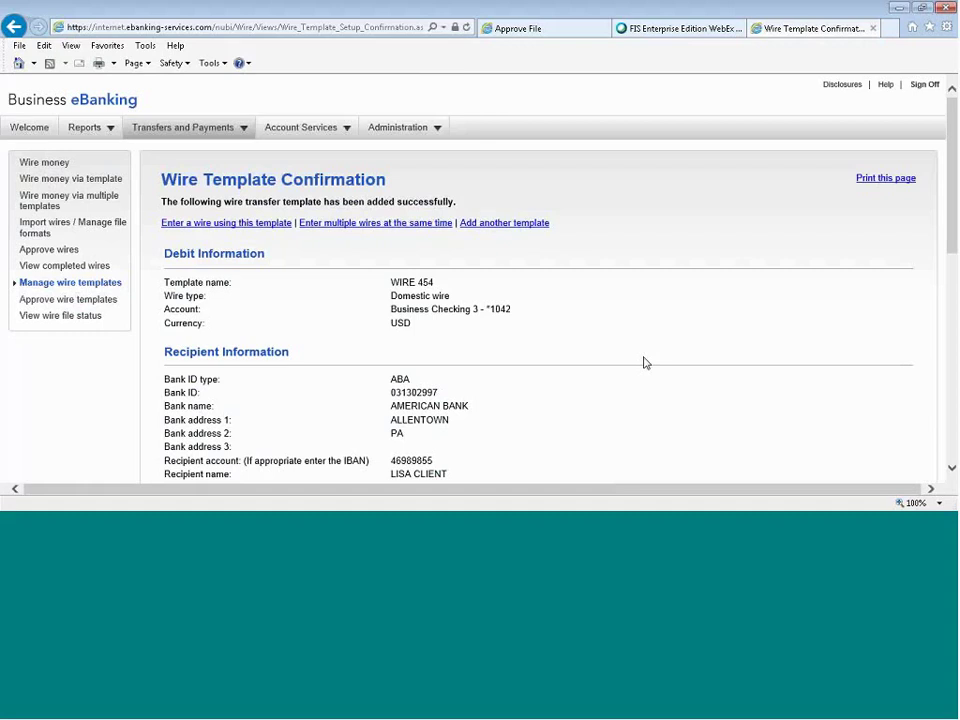
pyautogui.click(56, 180)
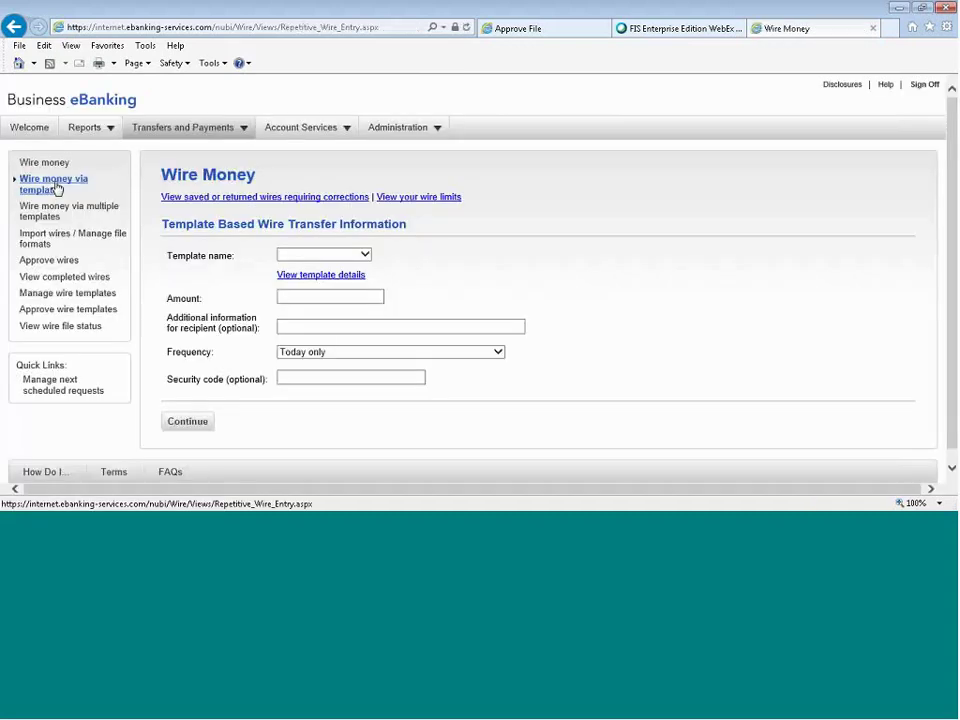
# Choose the WIRE 454 template and review its recipient and initiator details in the details dialog.
pyautogui.click(364, 256)
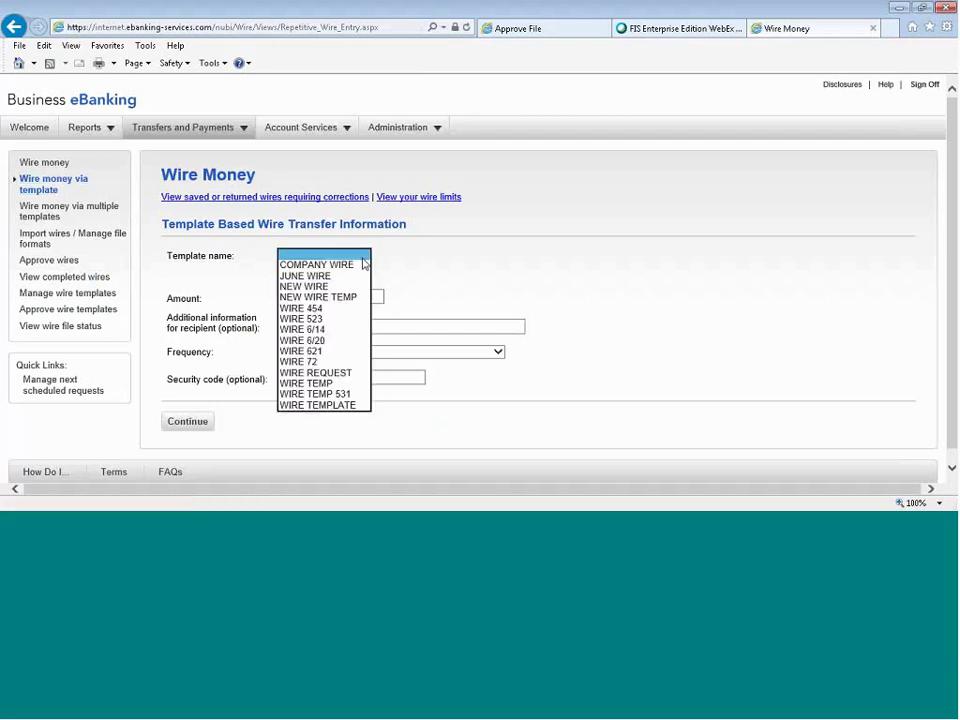
pyautogui.click(334, 308)
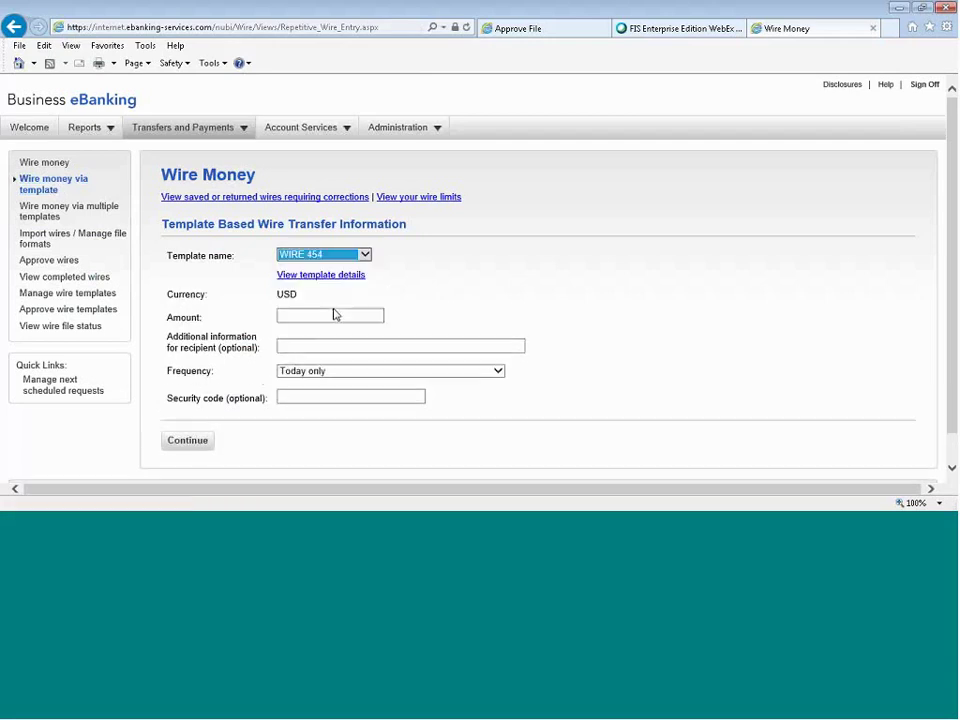
pyautogui.click(311, 277)
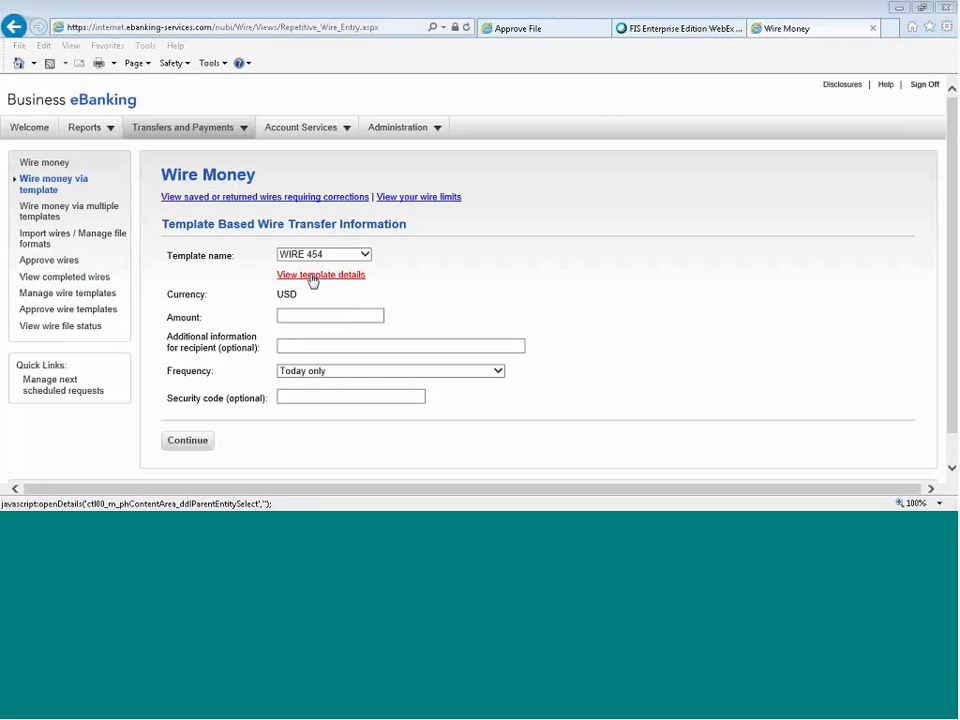
pyautogui.scroll(-3, 546, 274)
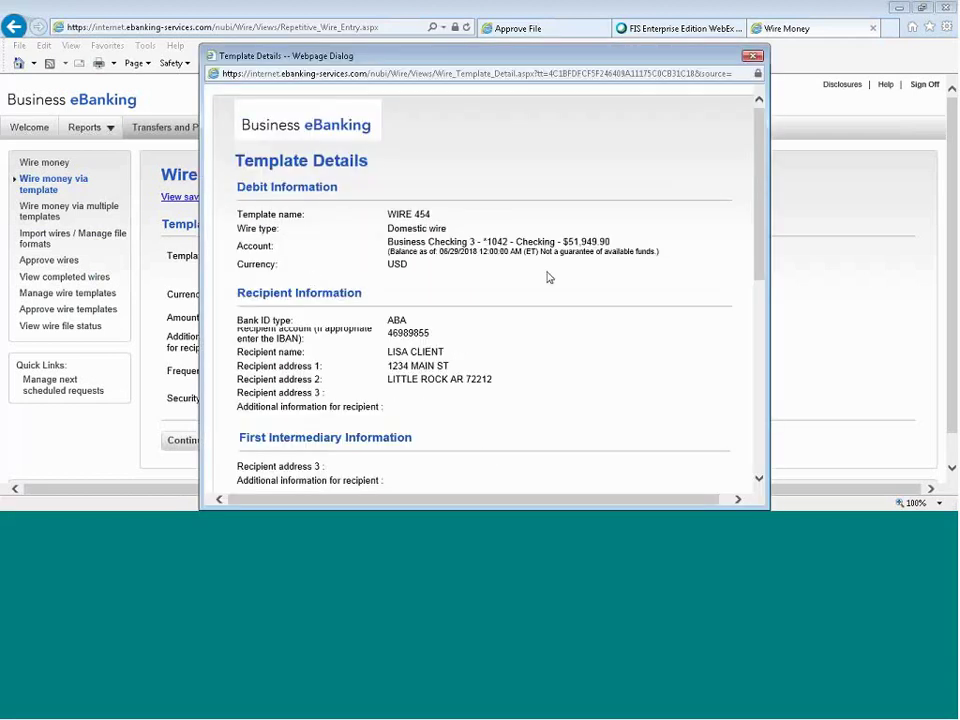
pyautogui.scroll(-3, 643, 277)
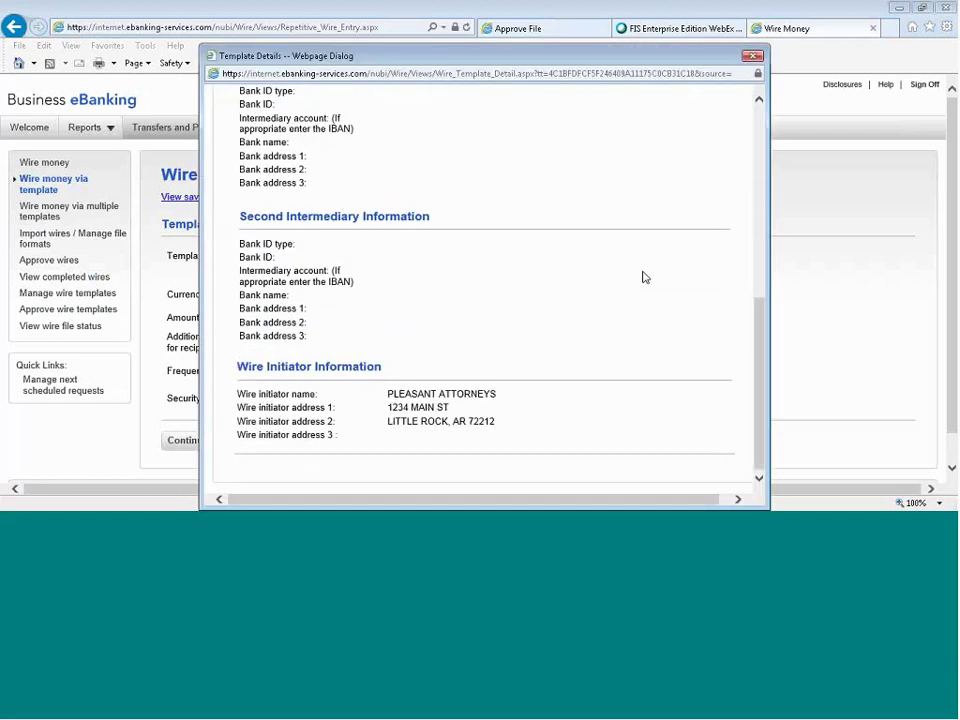
pyautogui.click(753, 55)
pyautogui.click(341, 313)
# Enter a 7,000.00 USD amount, keep Today only frequency, and submit the WIRE 454 wire for approval.
pyautogui.write('10.00')
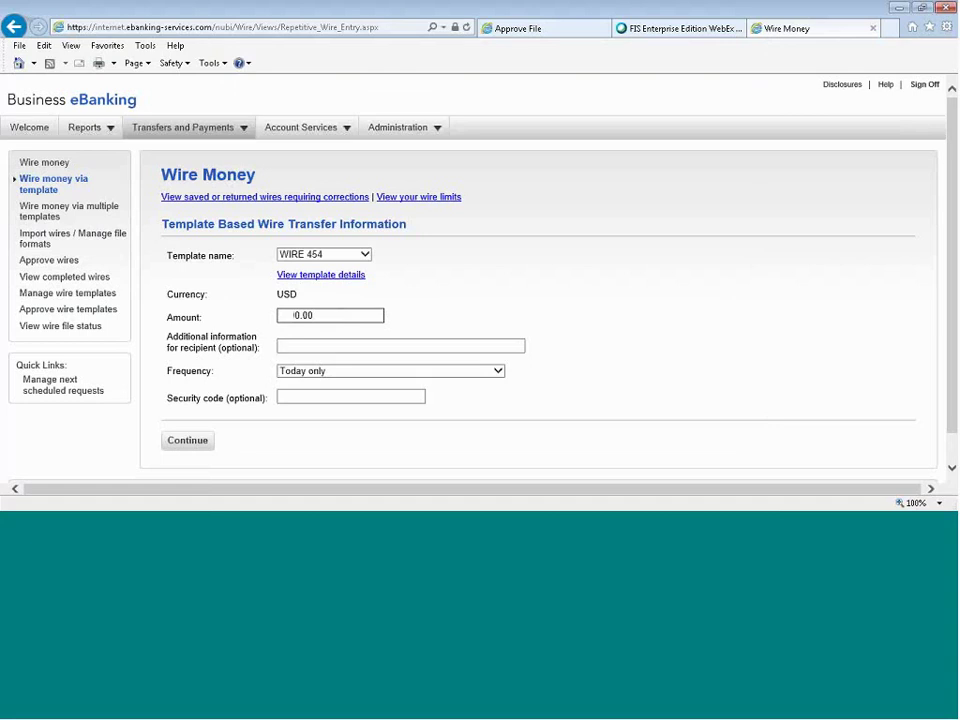
pyautogui.click(467, 371)
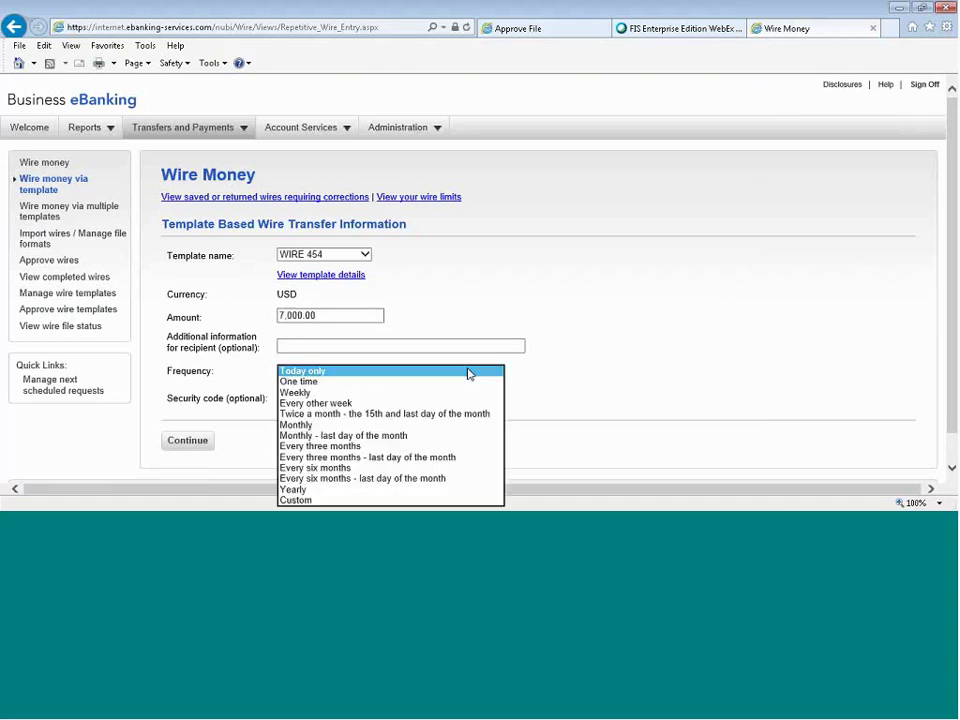
pyautogui.click(467, 373)
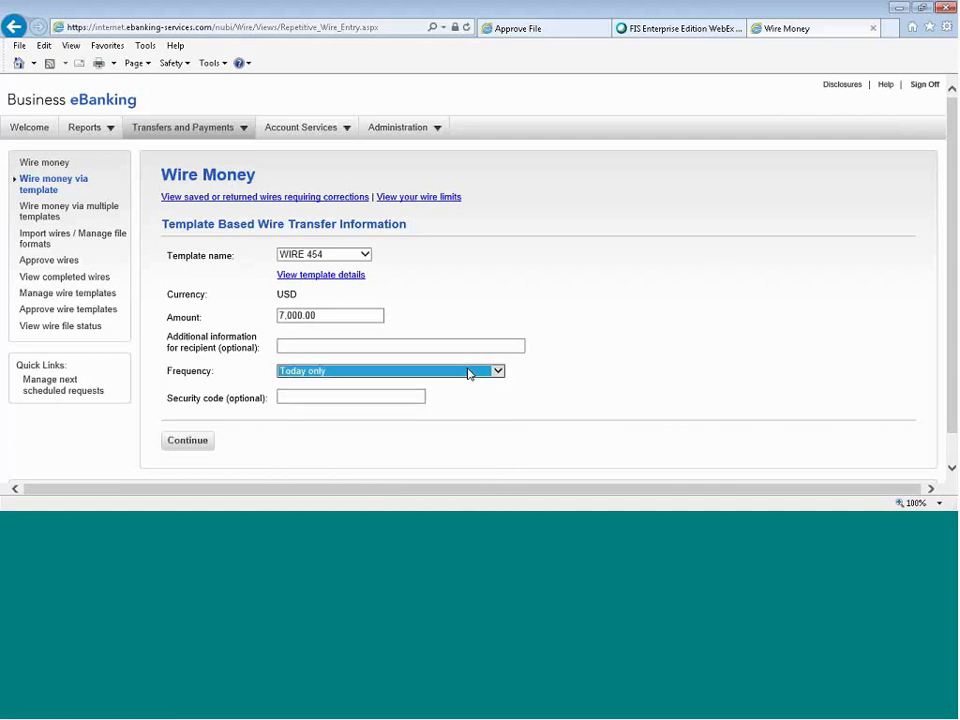
pyautogui.click(240, 435)
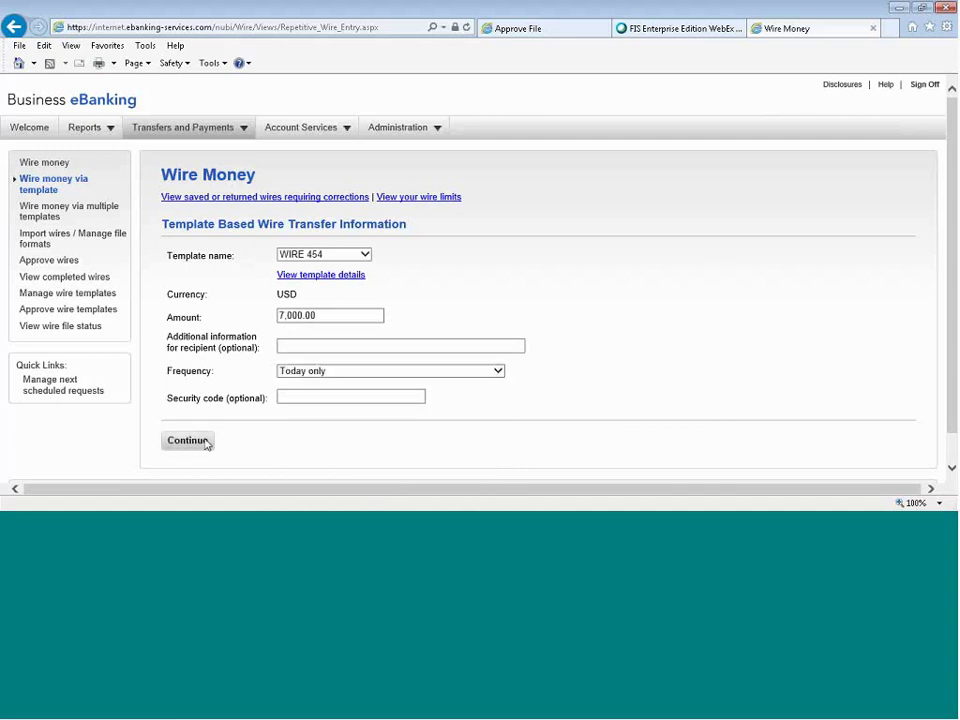
pyautogui.click(188, 441)
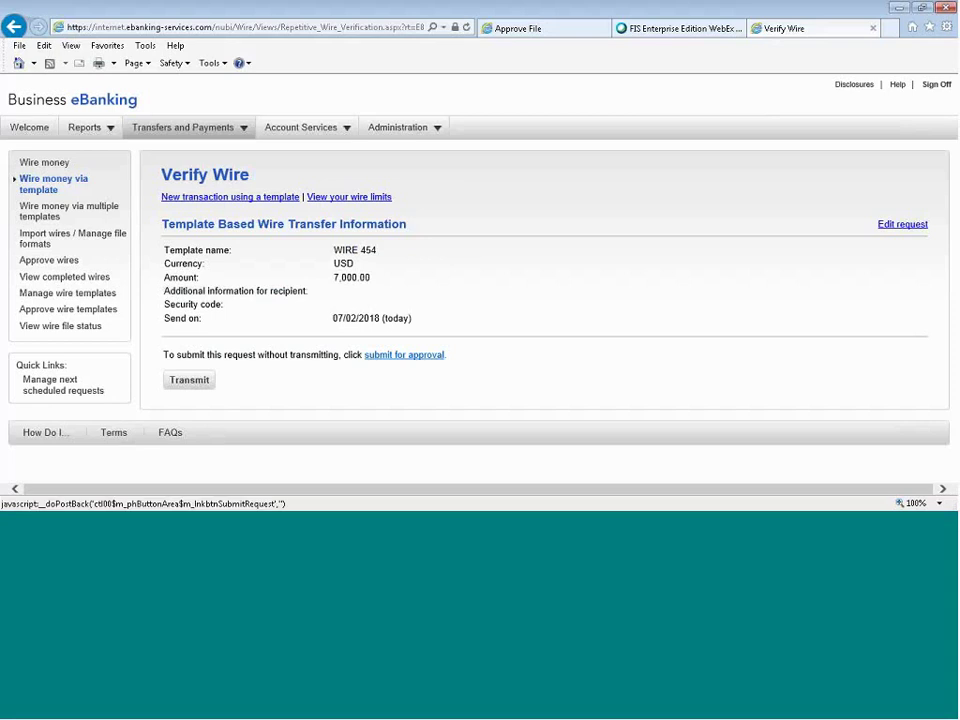
pyautogui.click(404, 354)
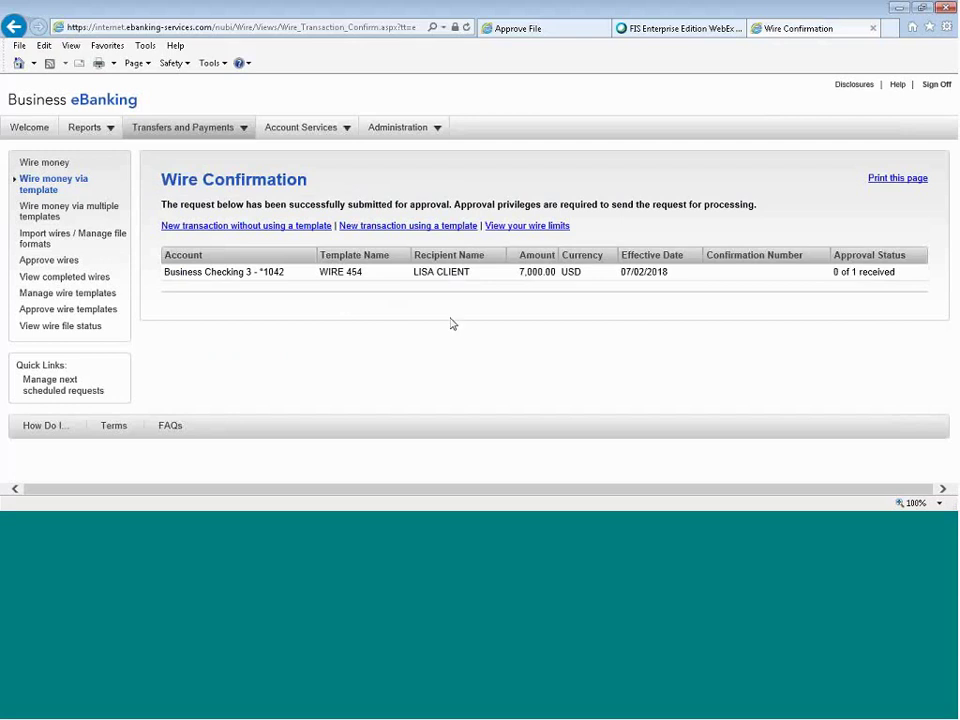
pyautogui.moveTo(201, 134)
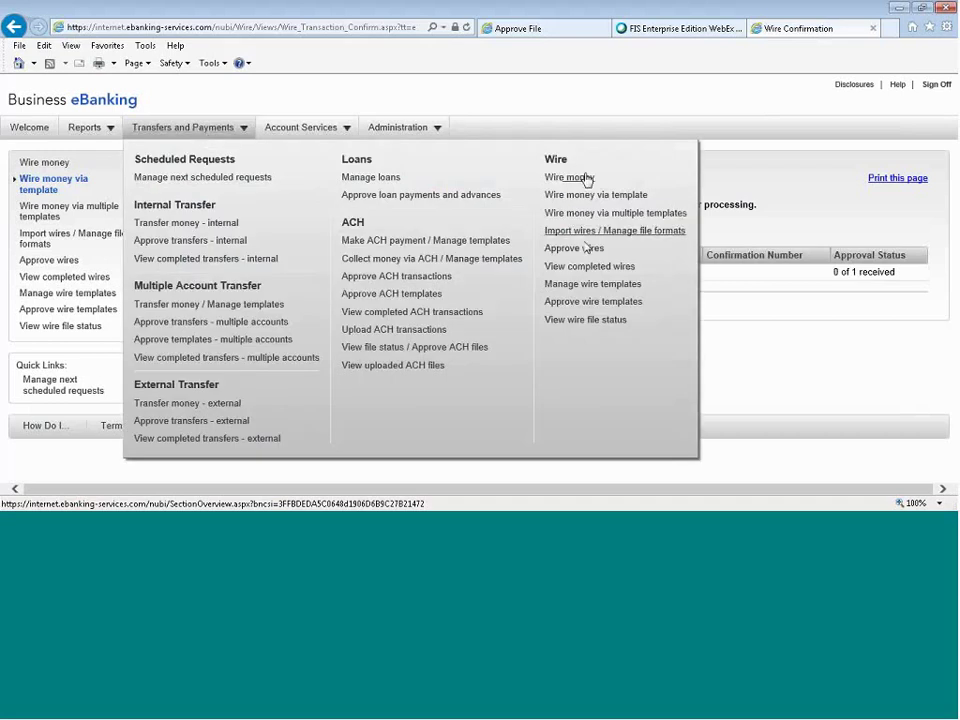
# Tick the pending $7,000.00 WIRE 454 wire under Approve wires and continue to its verification.
pyautogui.click(586, 249)
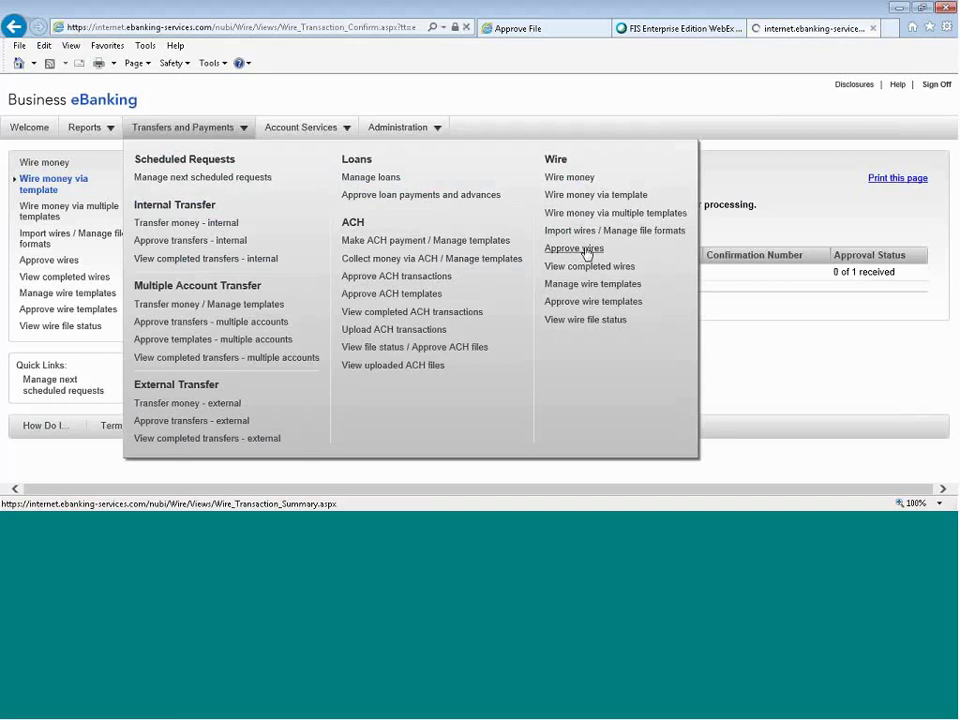
pyautogui.scroll(-1, 586, 251)
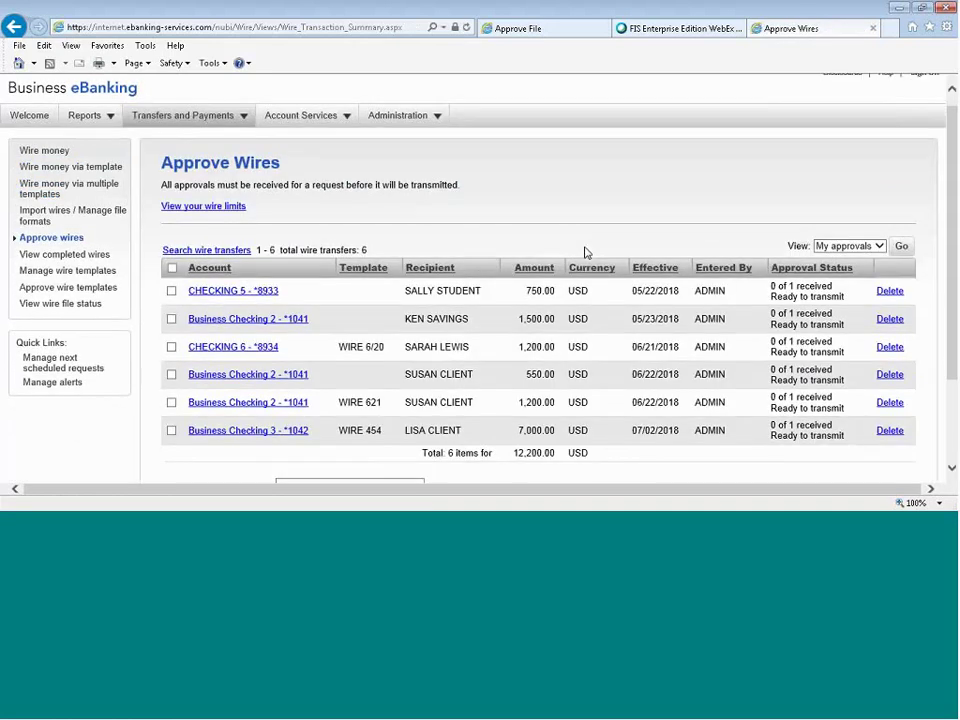
pyautogui.scroll(-3, 586, 252)
pyautogui.click(171, 320)
pyautogui.click(194, 417)
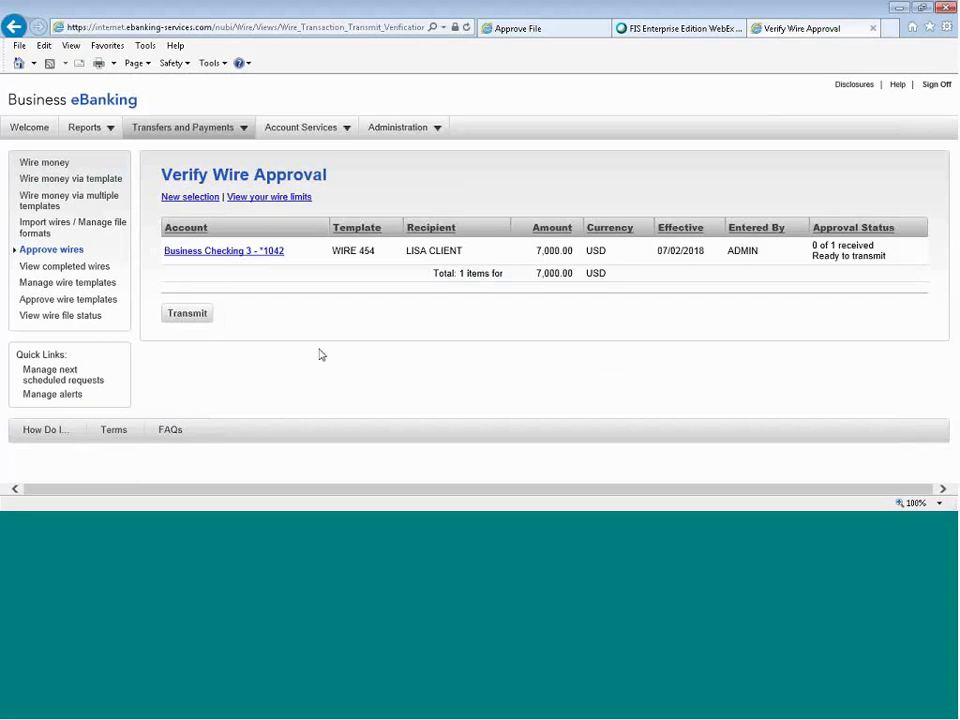
pyautogui.click(54, 166)
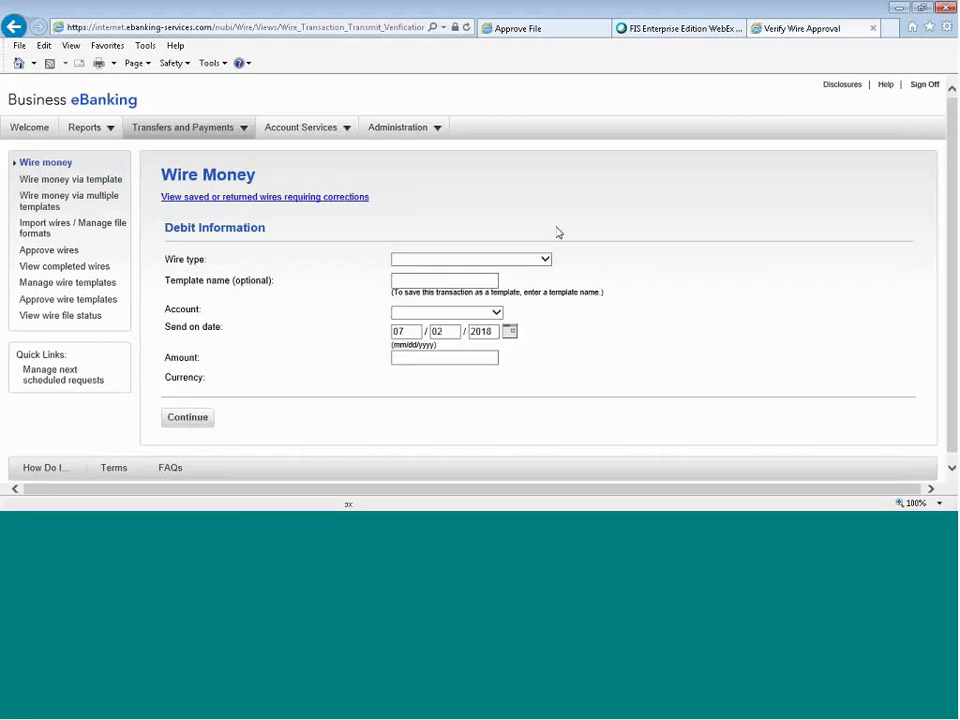
pyautogui.click(508, 260)
pyautogui.click(508, 270)
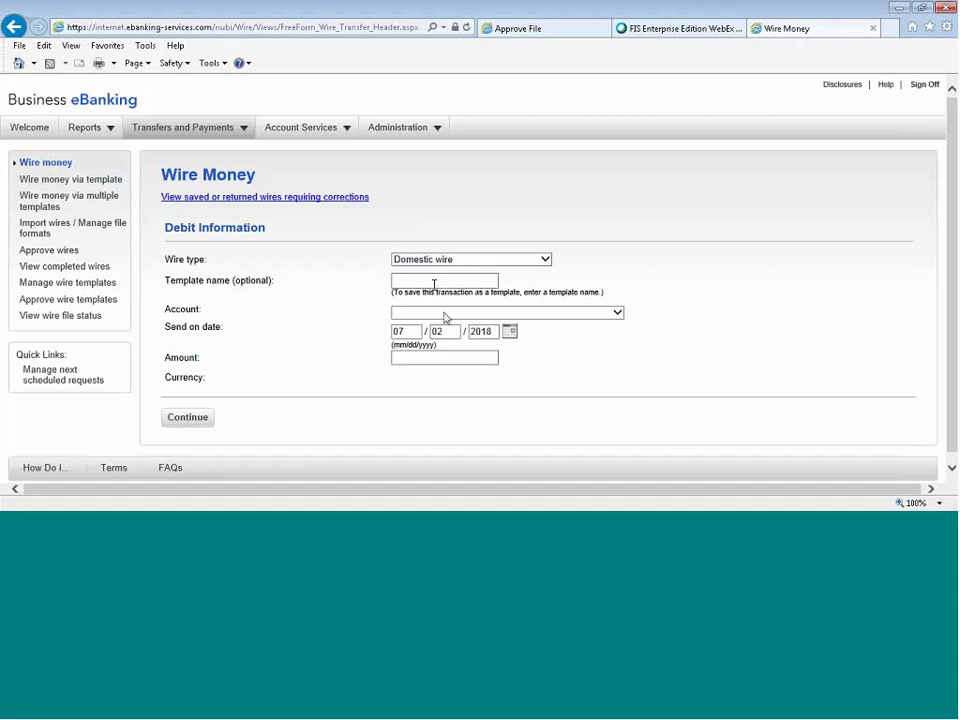
pyautogui.click(446, 317)
pyautogui.click(451, 343)
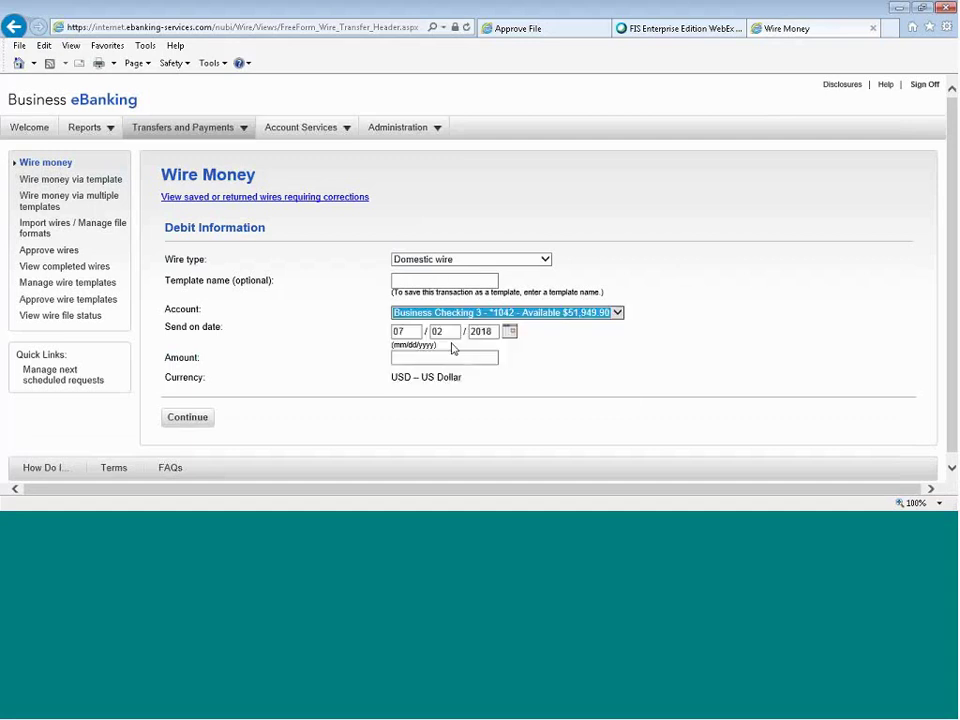
pyautogui.click(509, 337)
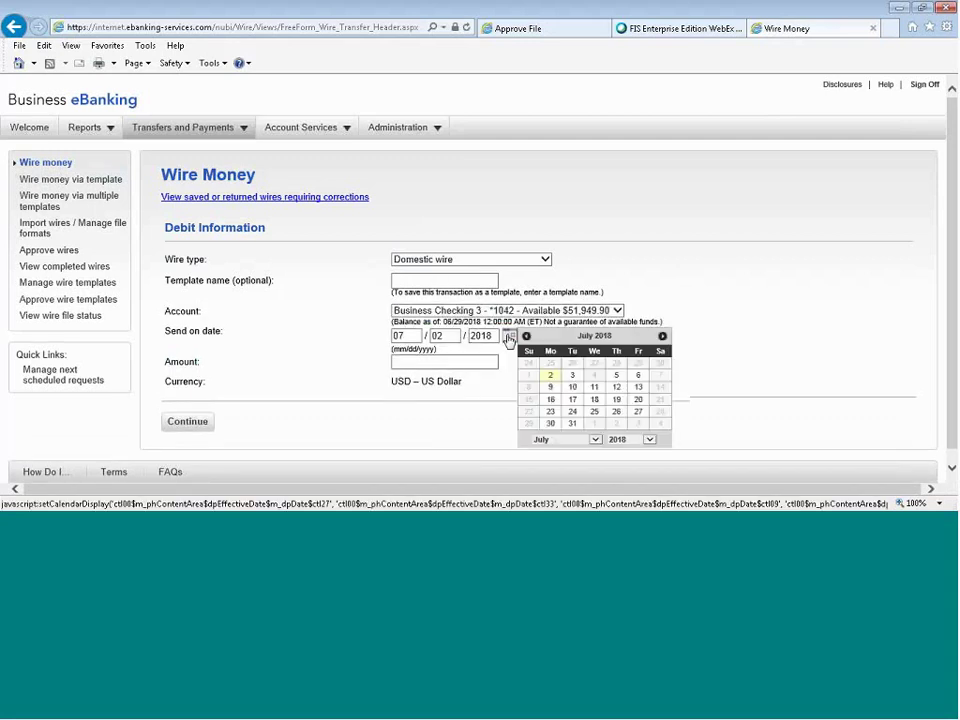
pyautogui.click(619, 378)
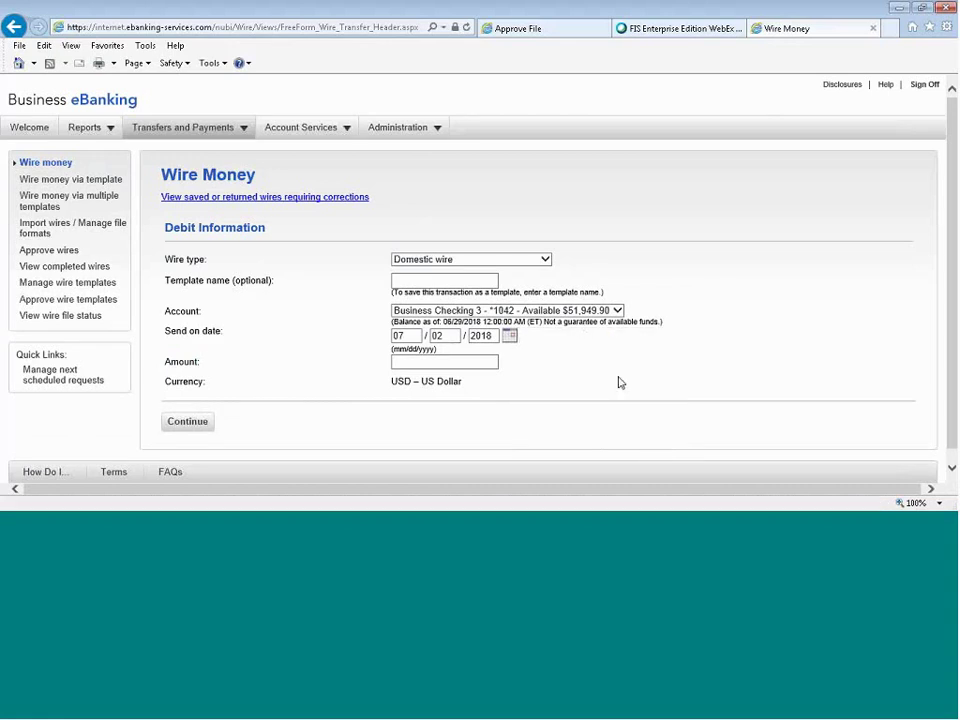
pyautogui.click(418, 360)
pyautogui.write('600.00')
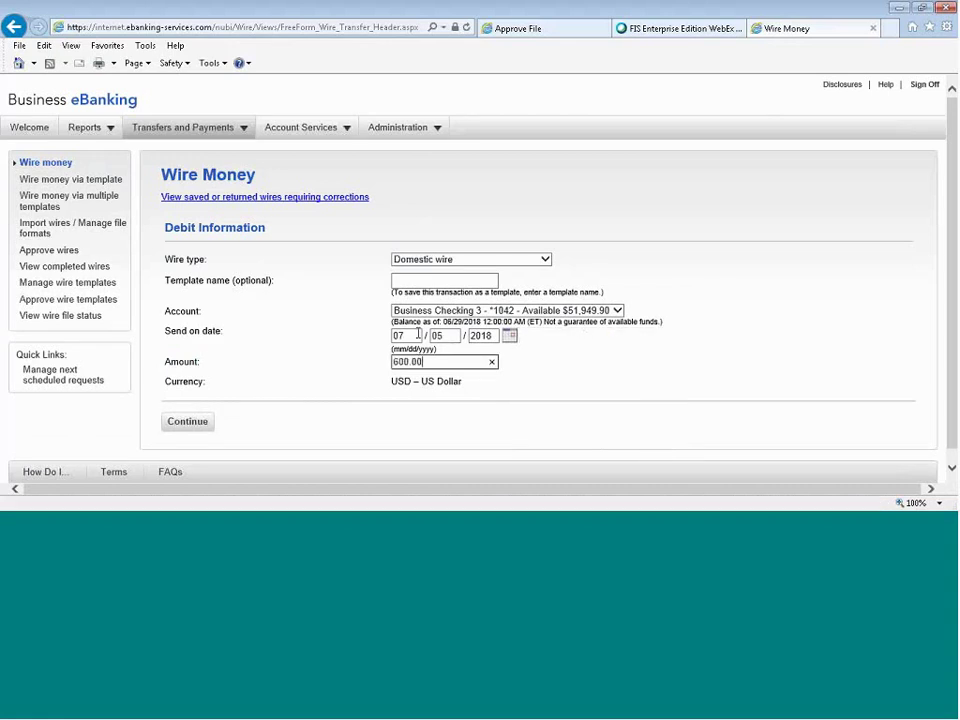
pyautogui.click(199, 430)
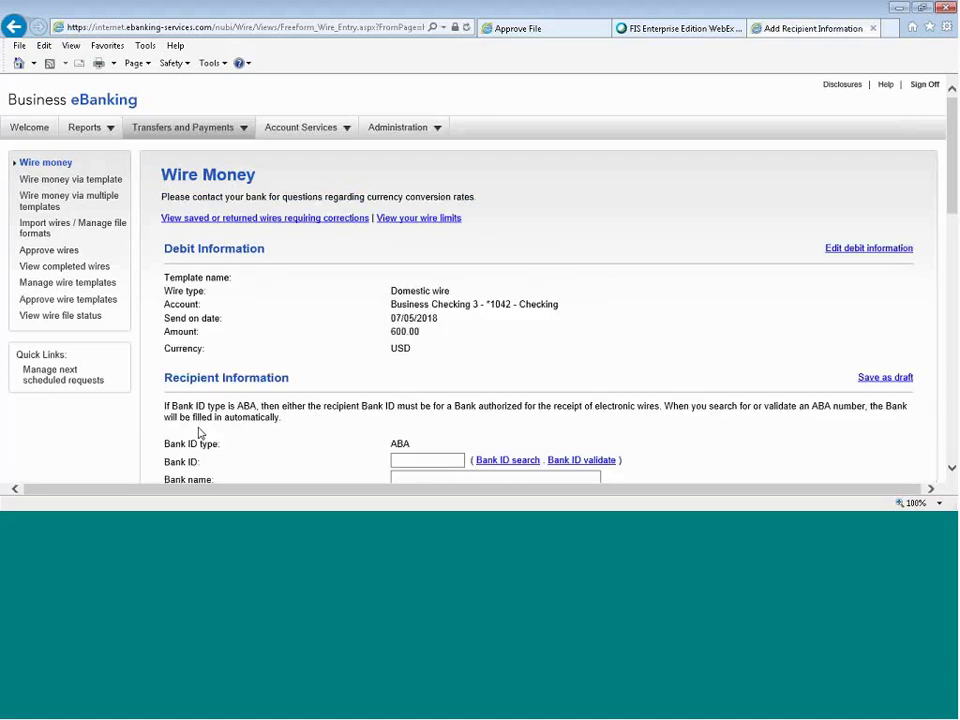
pyautogui.scroll(-5, 618, 340)
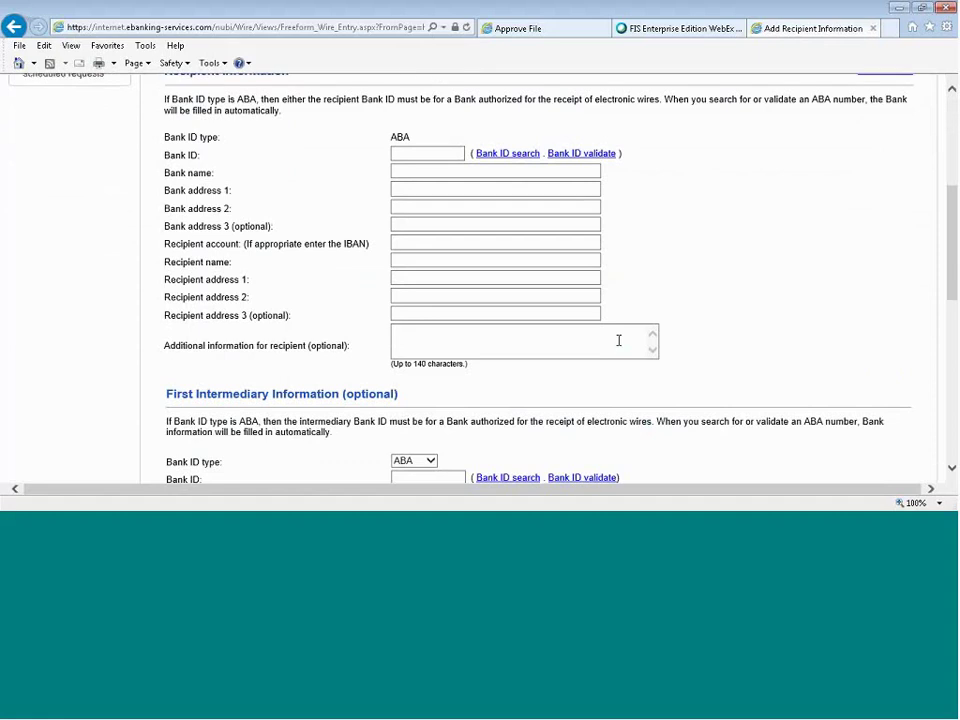
pyautogui.scroll(1, 611, 268)
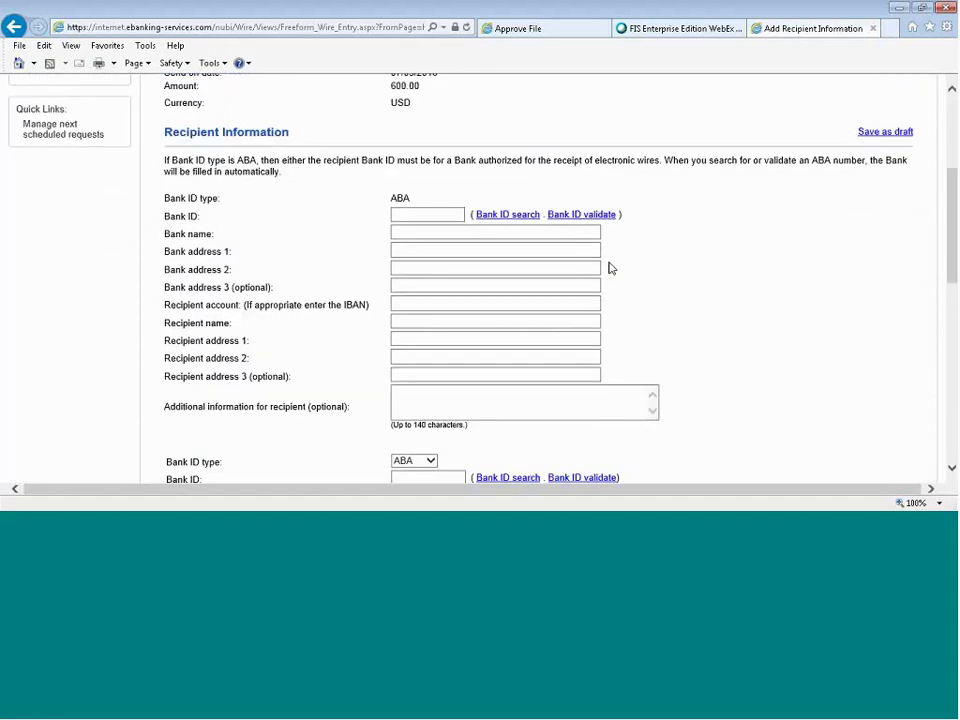
pyautogui.scroll(-5, 611, 268)
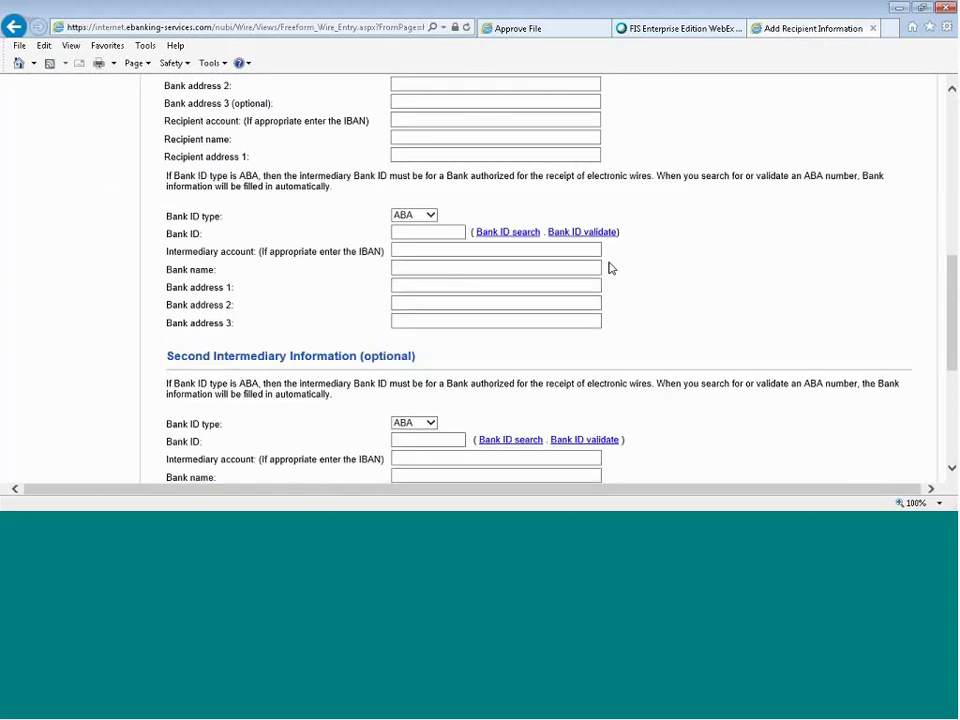
pyautogui.scroll(-4, 611, 268)
pyautogui.scroll(6, 611, 268)
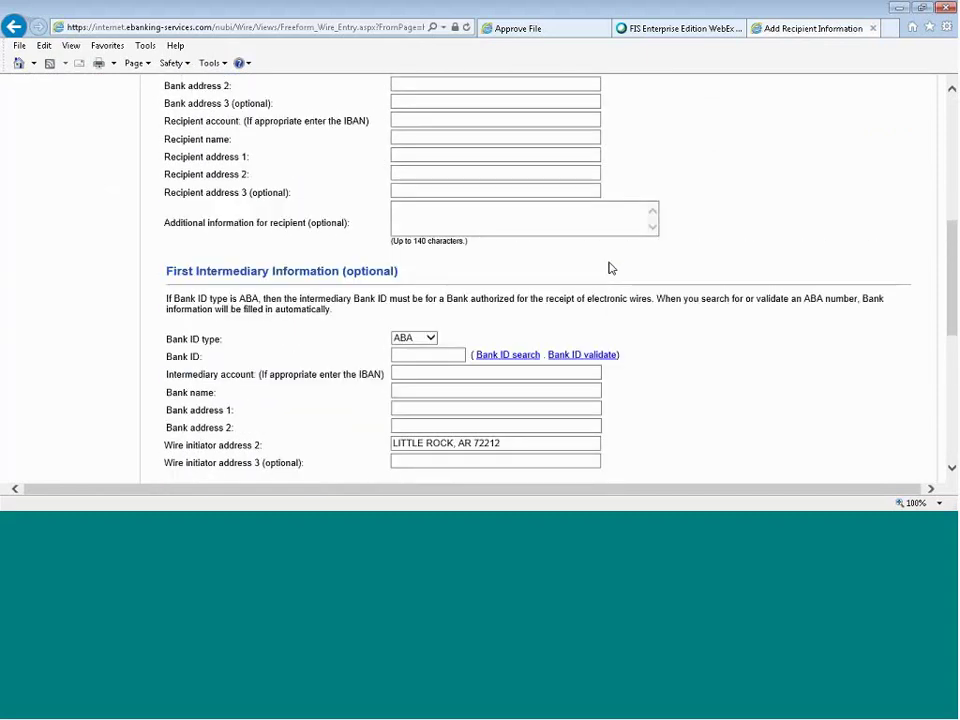
pyautogui.scroll(10, 611, 268)
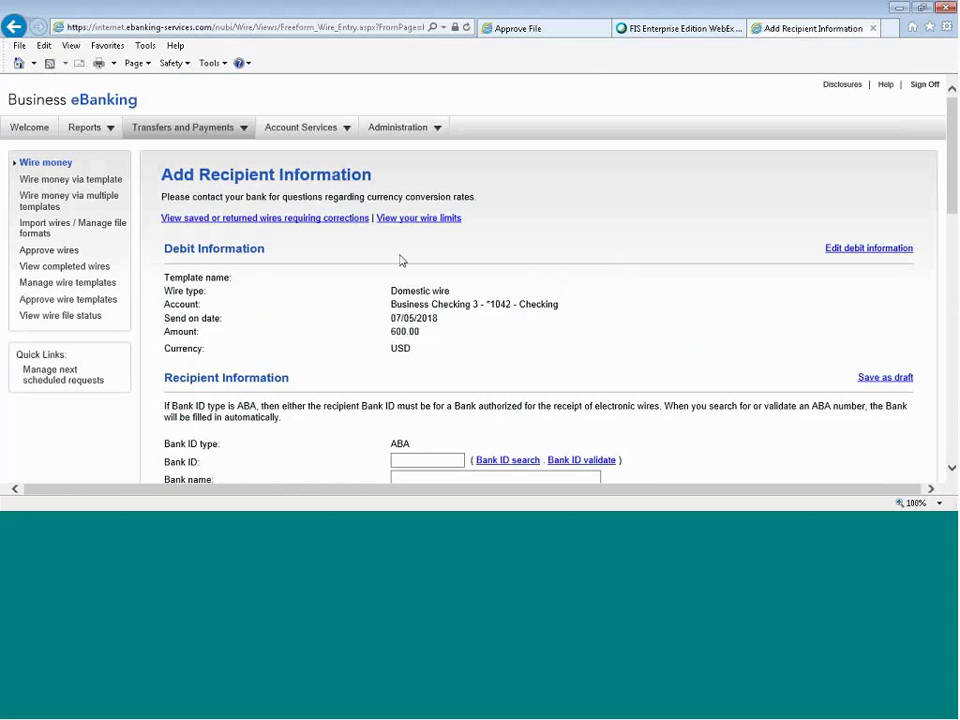
pyautogui.click(66, 204)
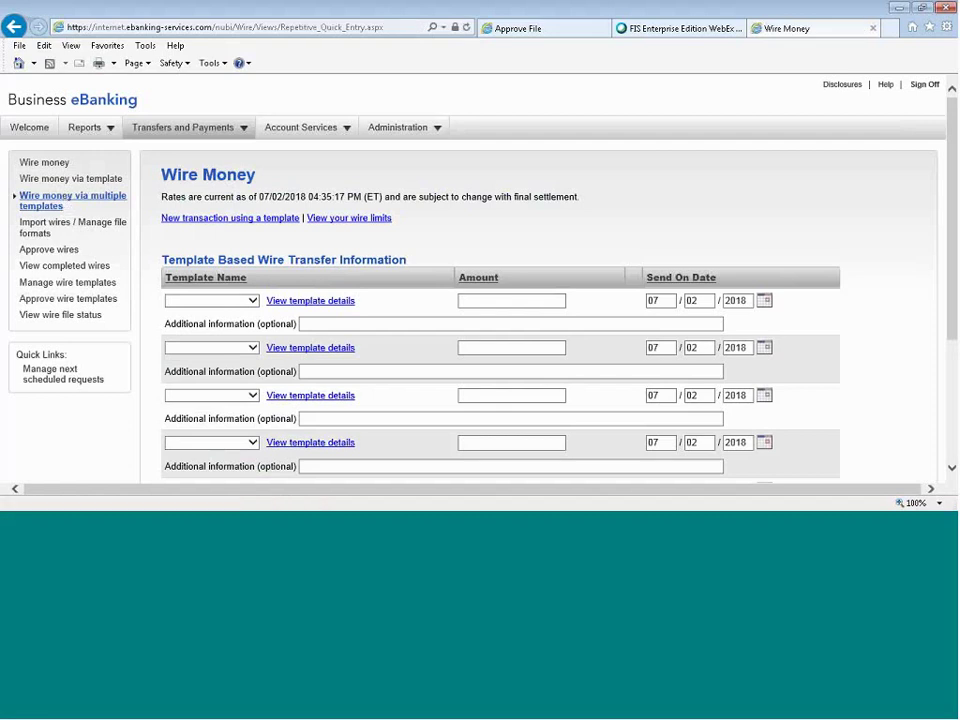
# Set up the first wire from template WIRE 523 for 2000.00, sending on July 5.
pyautogui.scroll(-3, 561, 211)
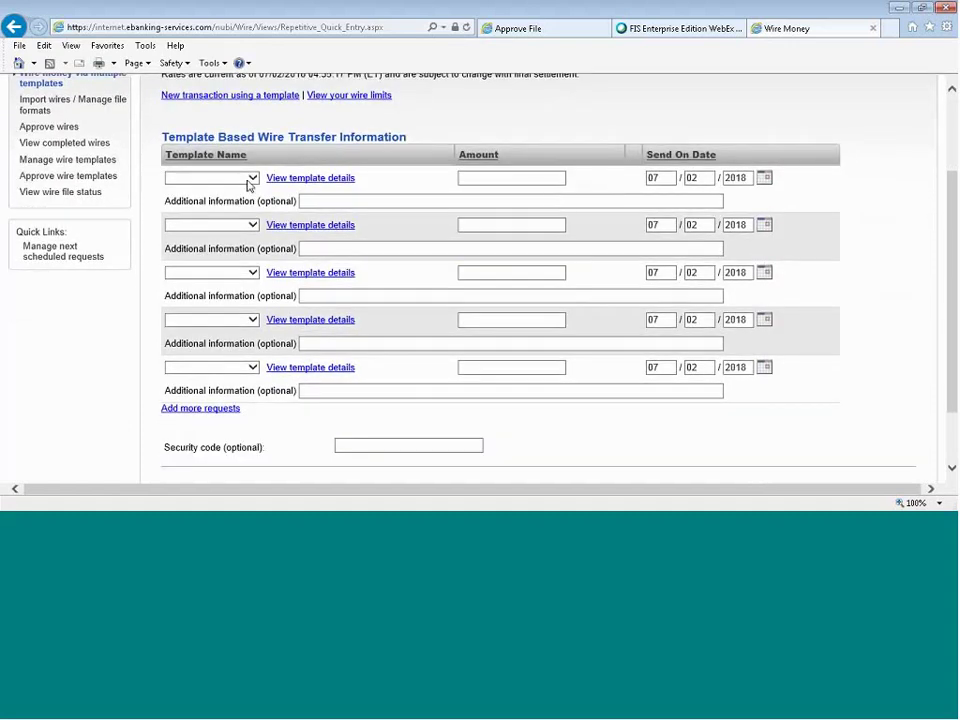
pyautogui.click(250, 181)
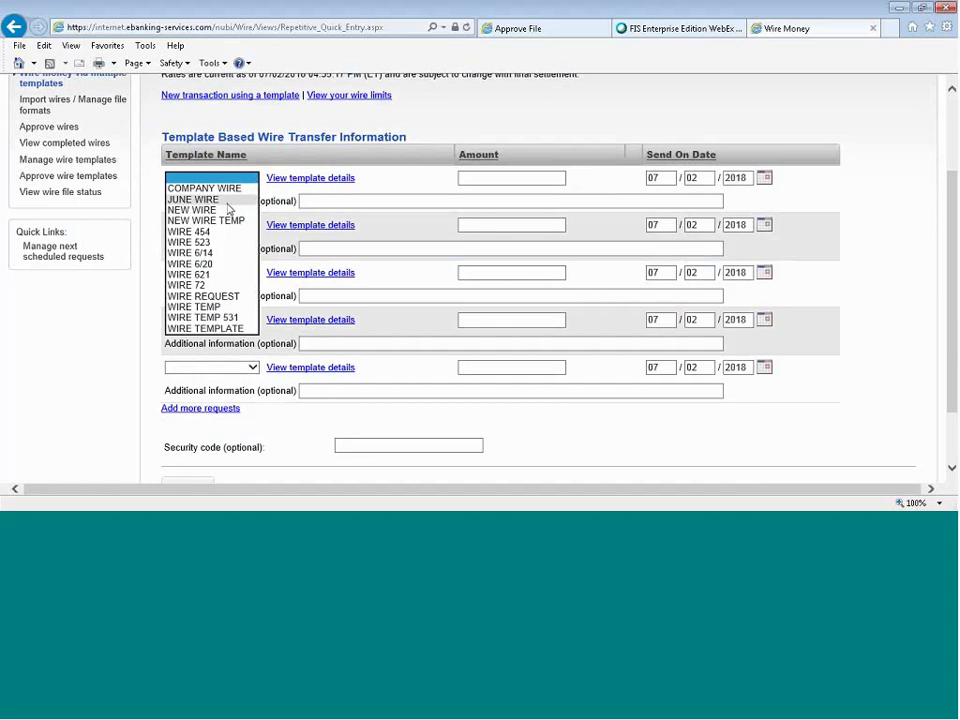
pyautogui.click(220, 243)
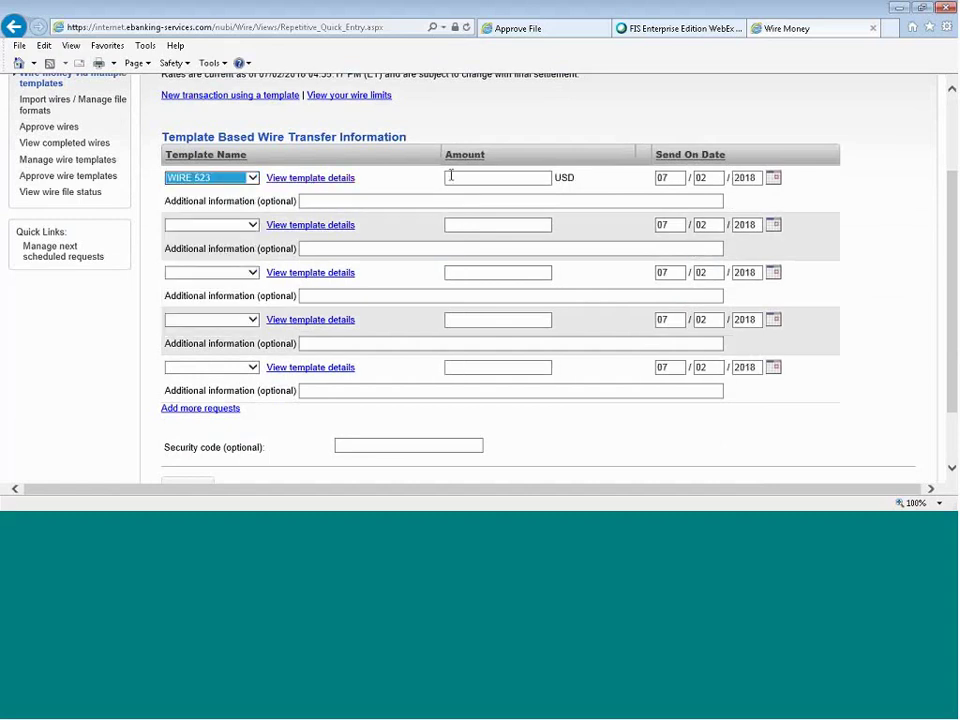
pyautogui.click(451, 177)
pyautogui.write('2')
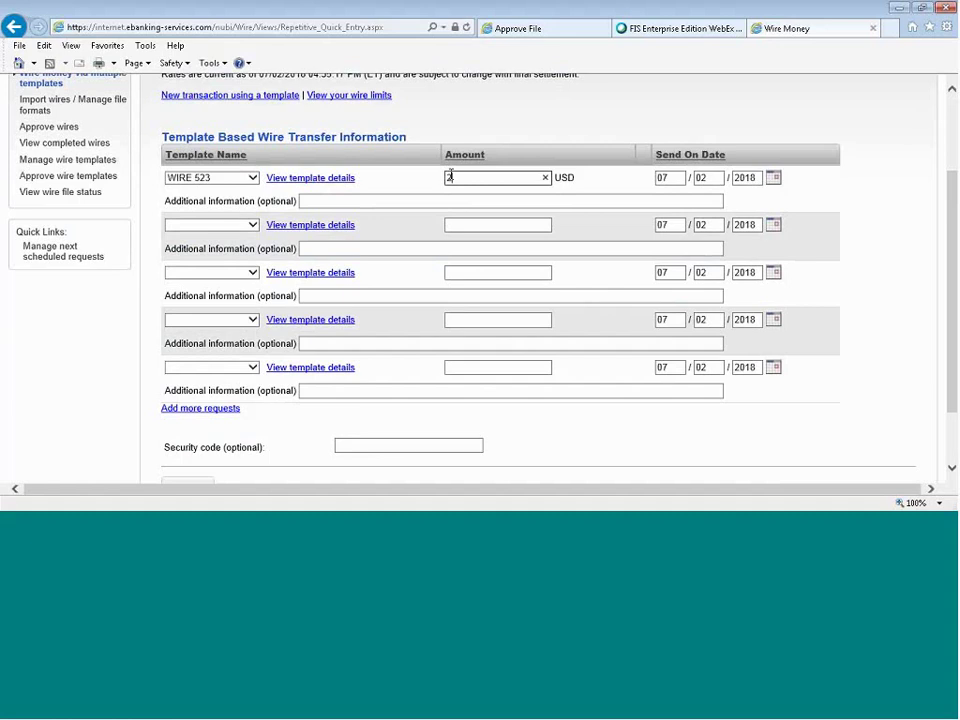
pyautogui.write('000.00')
pyautogui.click(774, 179)
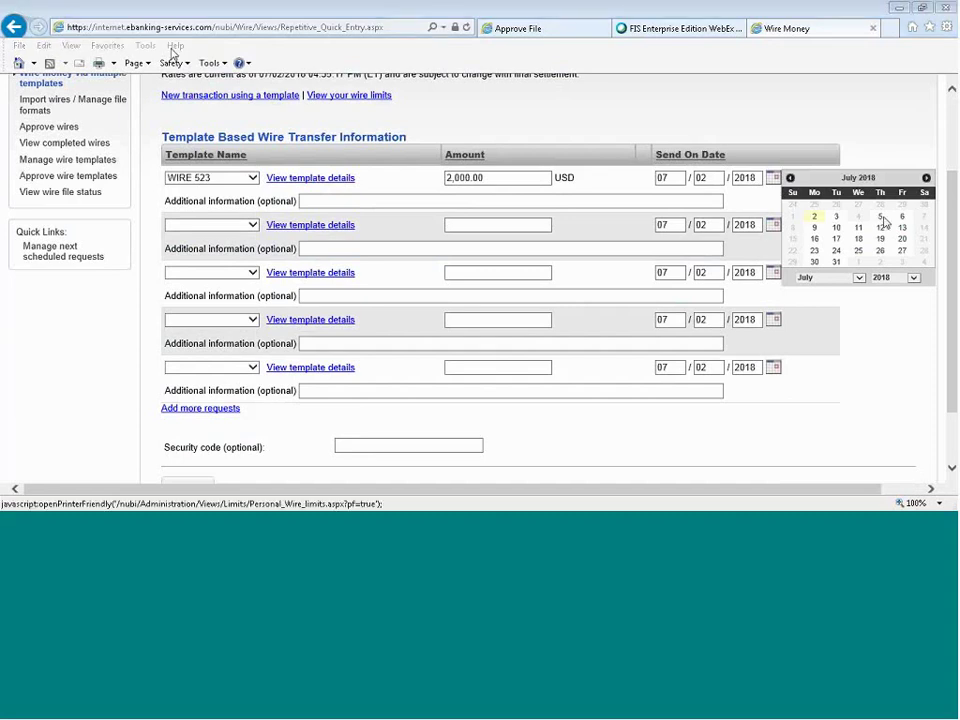
pyautogui.click(882, 219)
# Set up the second wire from template WIRE 72 for 1000.00, sending on July 11.
pyautogui.click(240, 228)
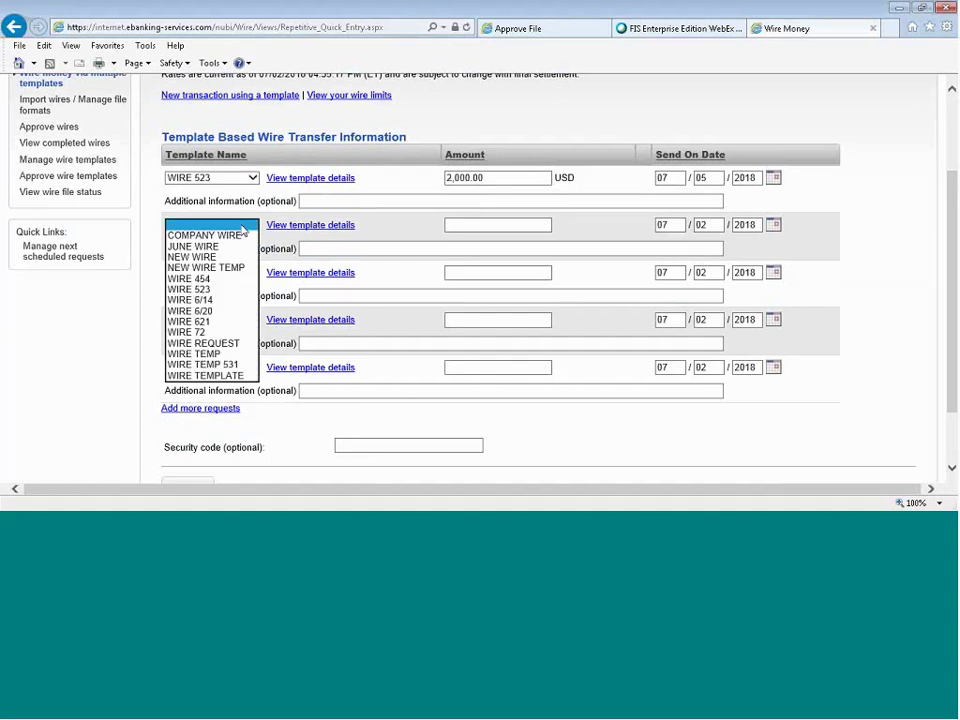
pyautogui.click(205, 332)
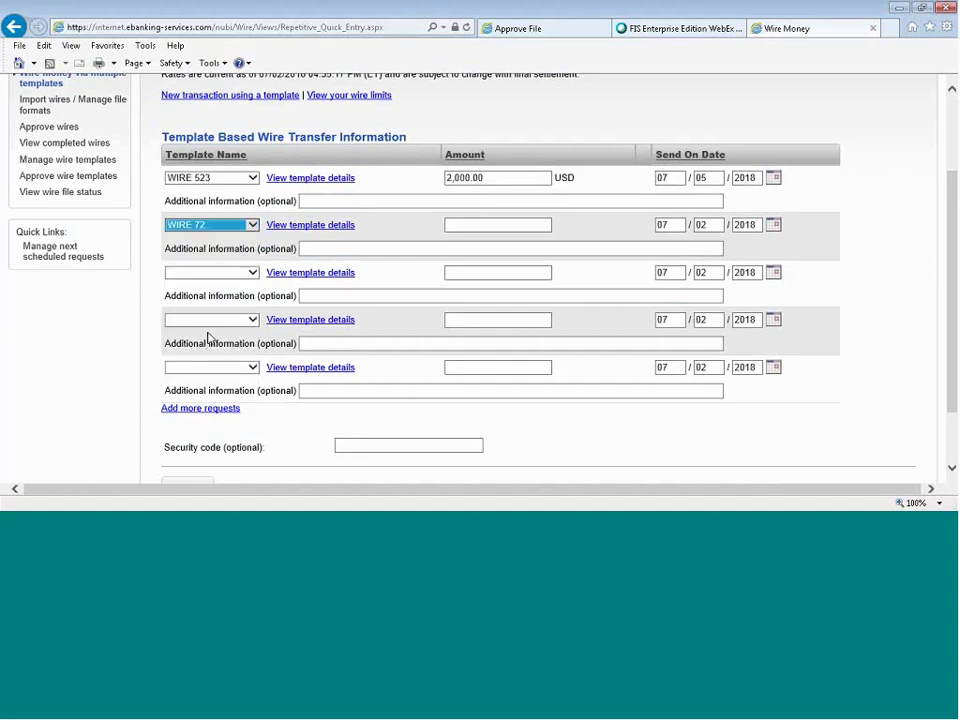
pyautogui.click(497, 225)
pyautogui.write('1000.00')
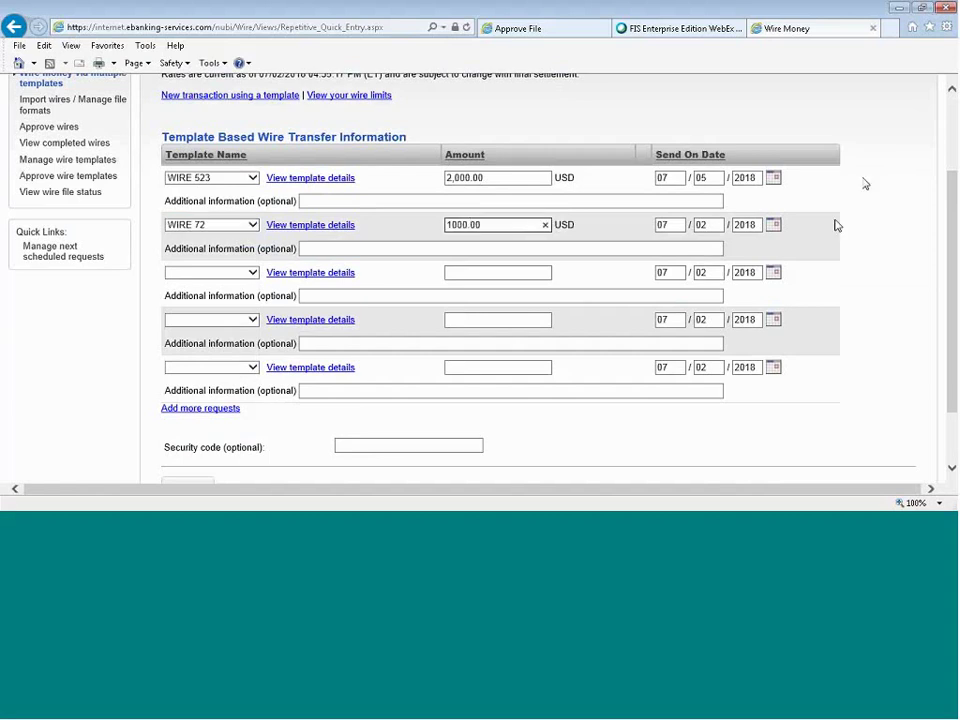
pyautogui.click(773, 224)
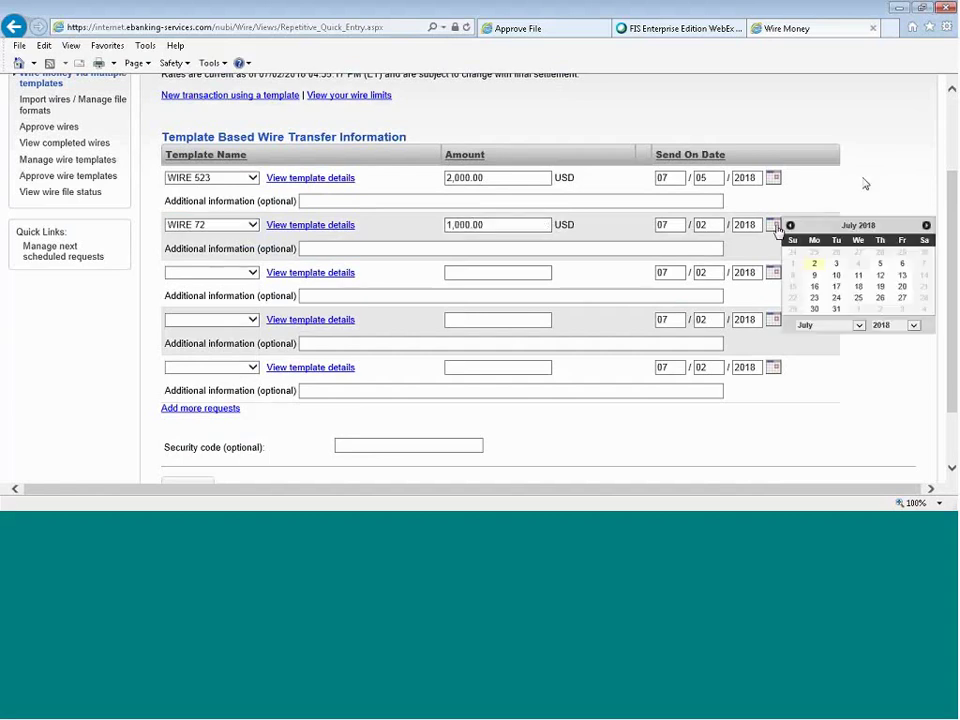
pyautogui.click(858, 276)
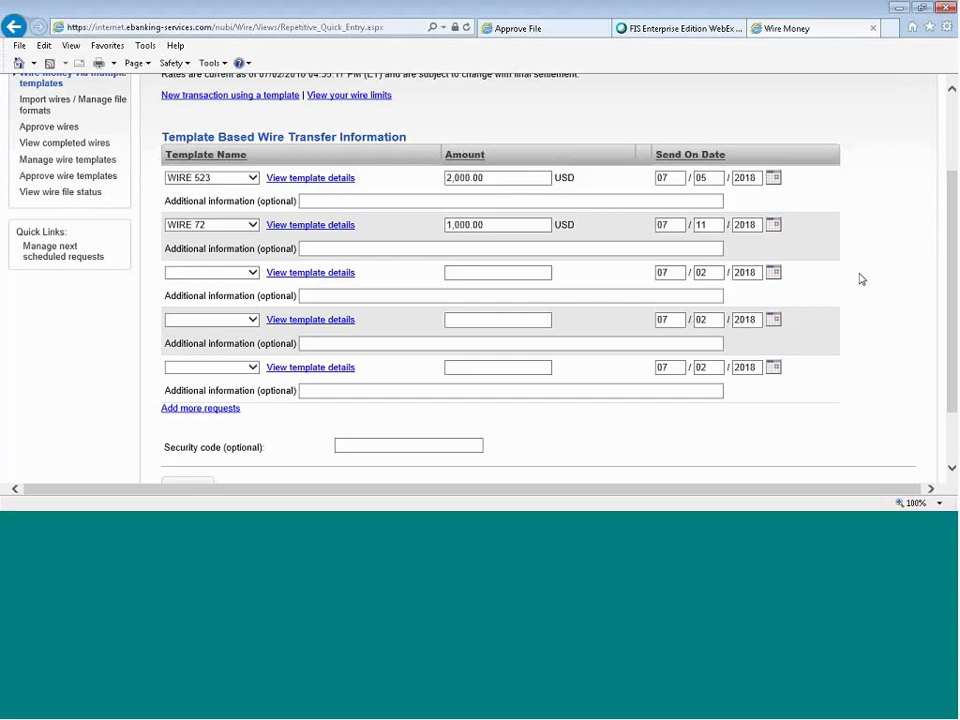
# Add more template wire rows, then continue to the Verify Wires page.
pyautogui.scroll(-2, 861, 279)
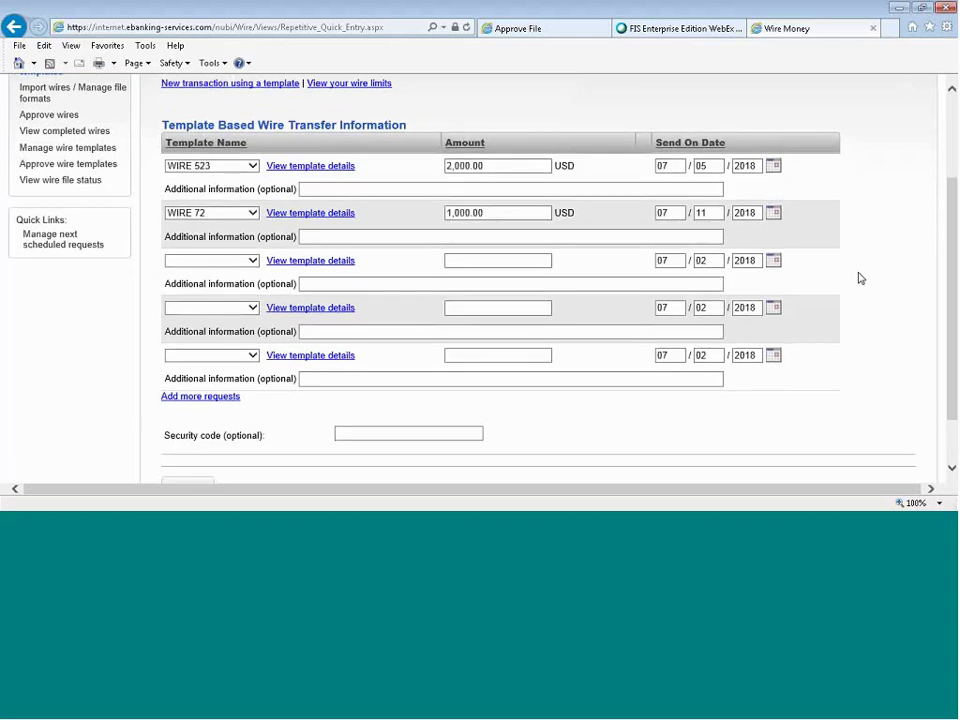
pyautogui.click(190, 330)
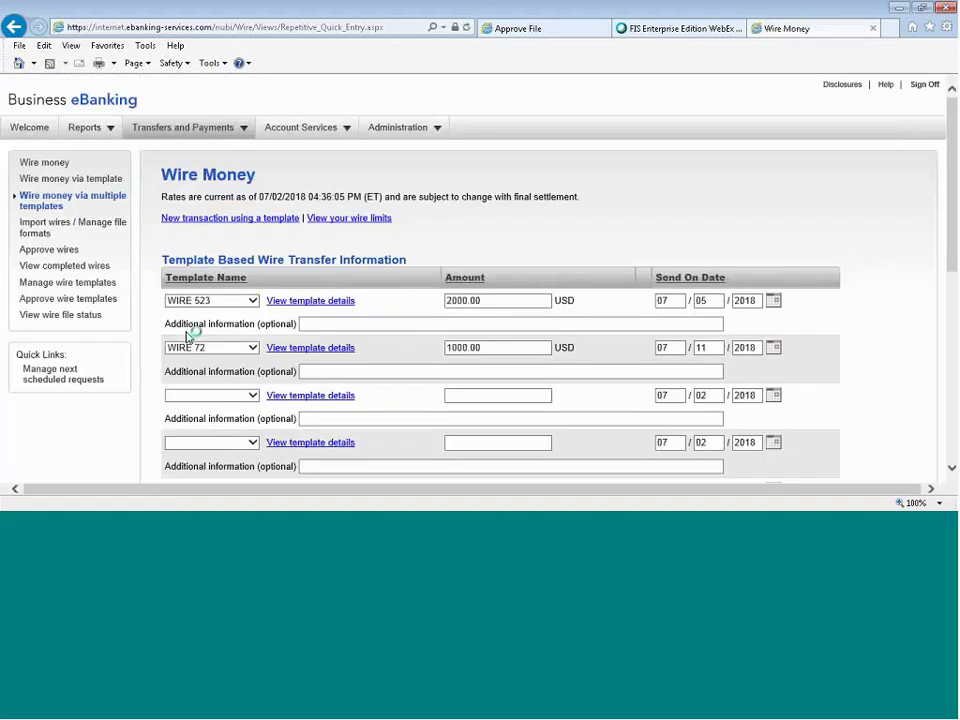
pyautogui.scroll(-3, 186, 336)
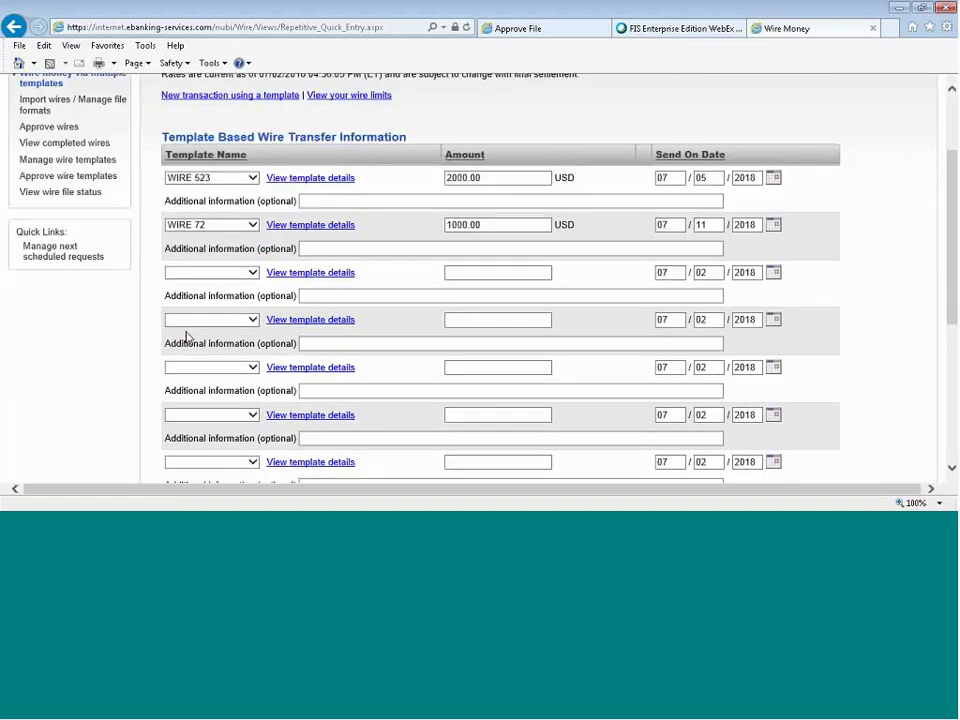
pyautogui.scroll(-6, 186, 336)
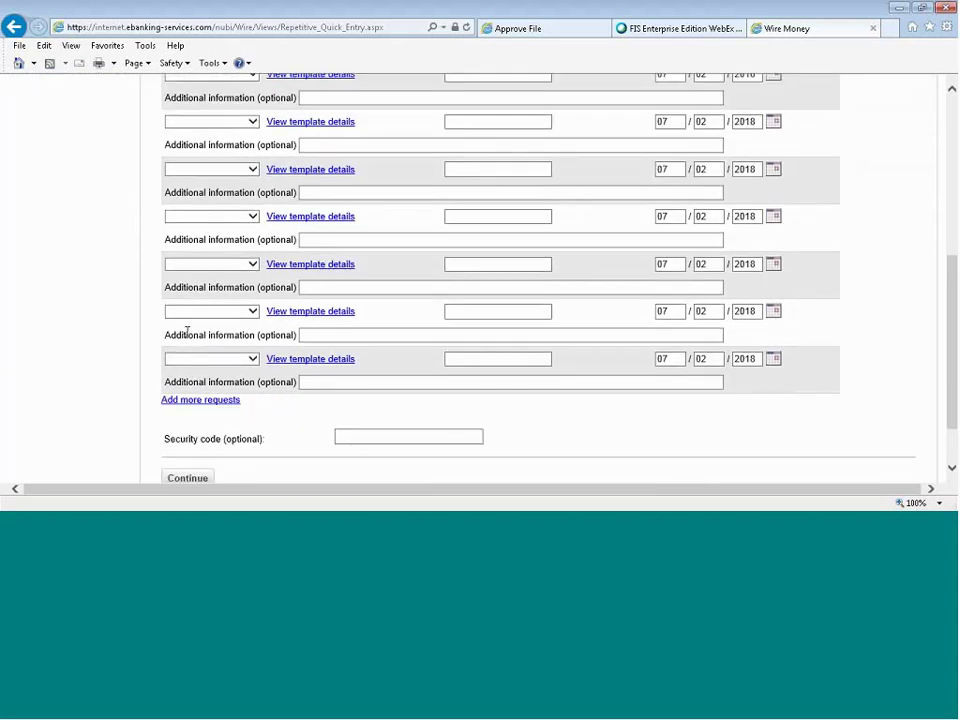
pyautogui.scroll(-2, 437, 329)
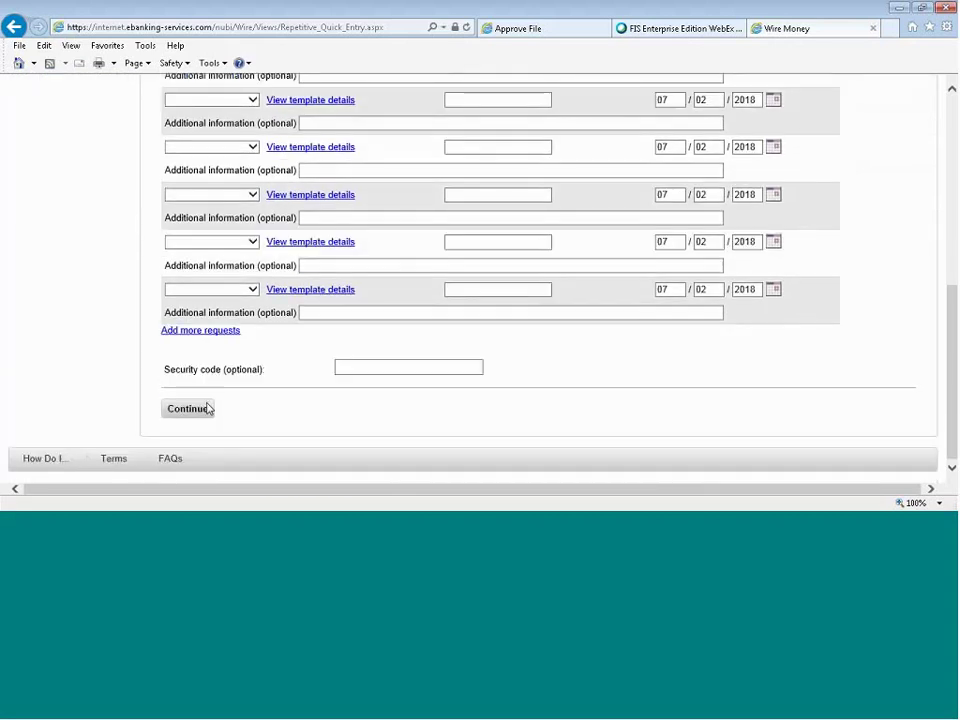
pyautogui.click(204, 411)
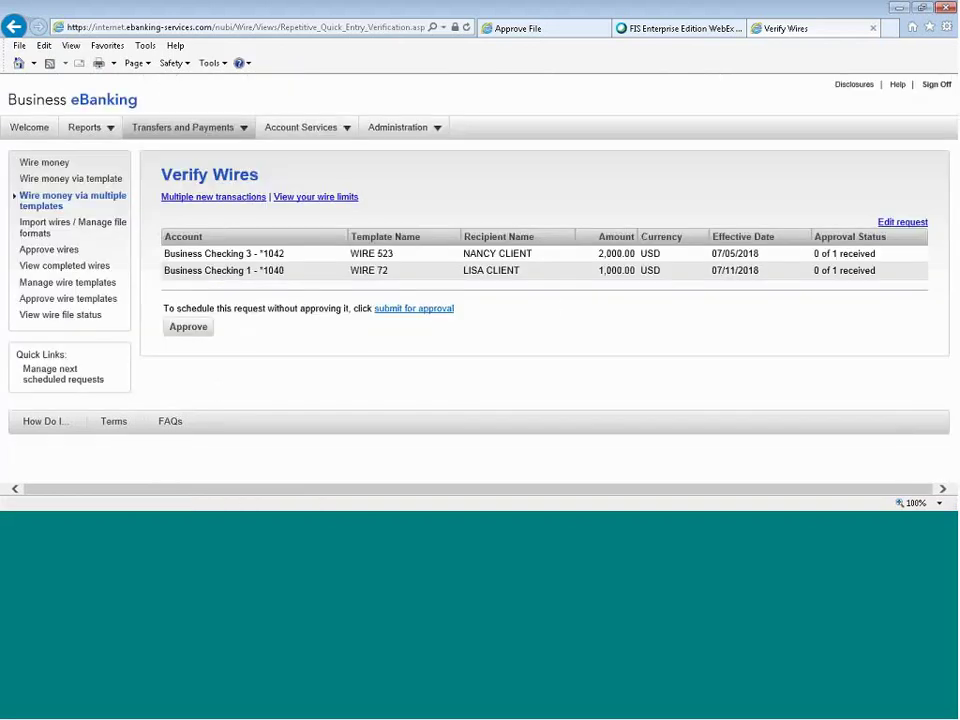
# Submit the WIRE 523 and WIRE 72 wires for approval rather than approving them.
pyautogui.click(430, 310)
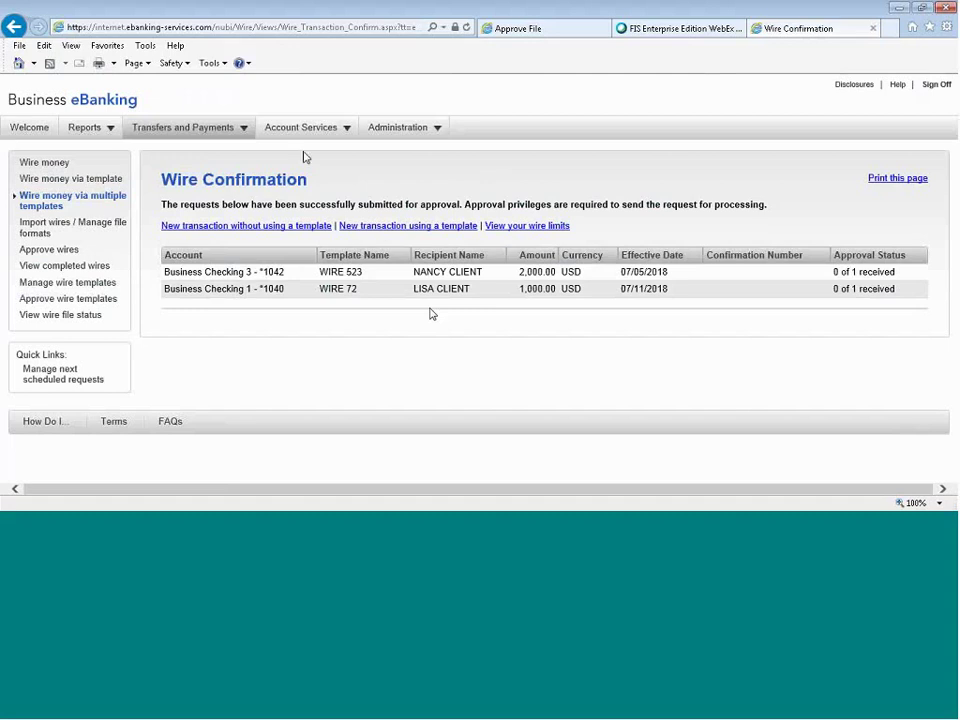
pyautogui.moveTo(326, 137)
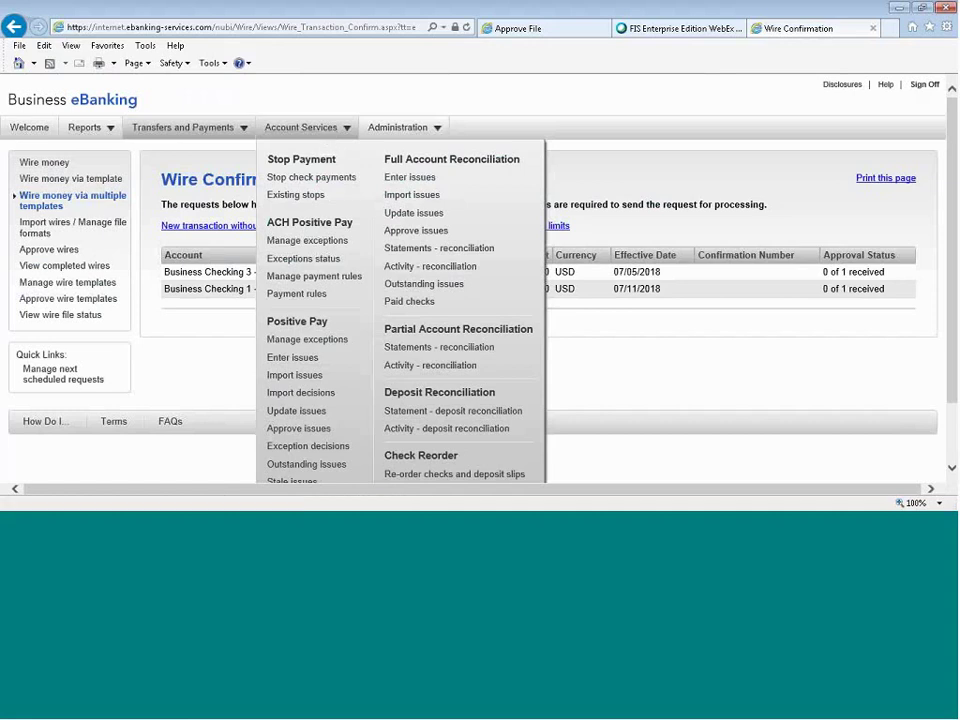
# Go to Positive Pay's Enter Issue page from the Account Services menu.
pyautogui.scroll(-1, 316, 263)
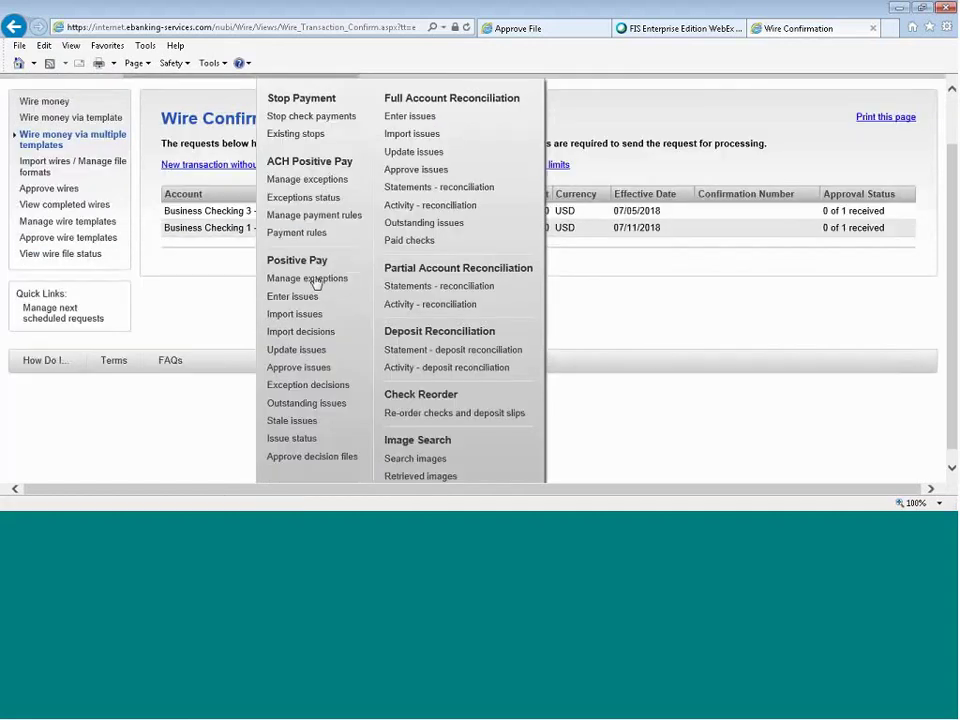
pyautogui.click(302, 297)
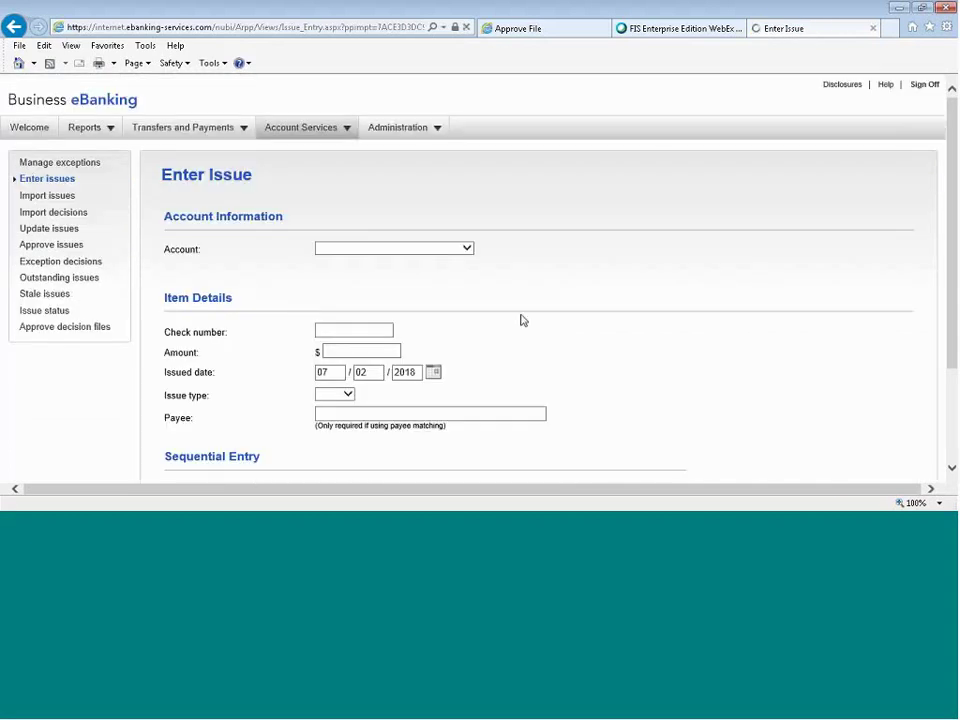
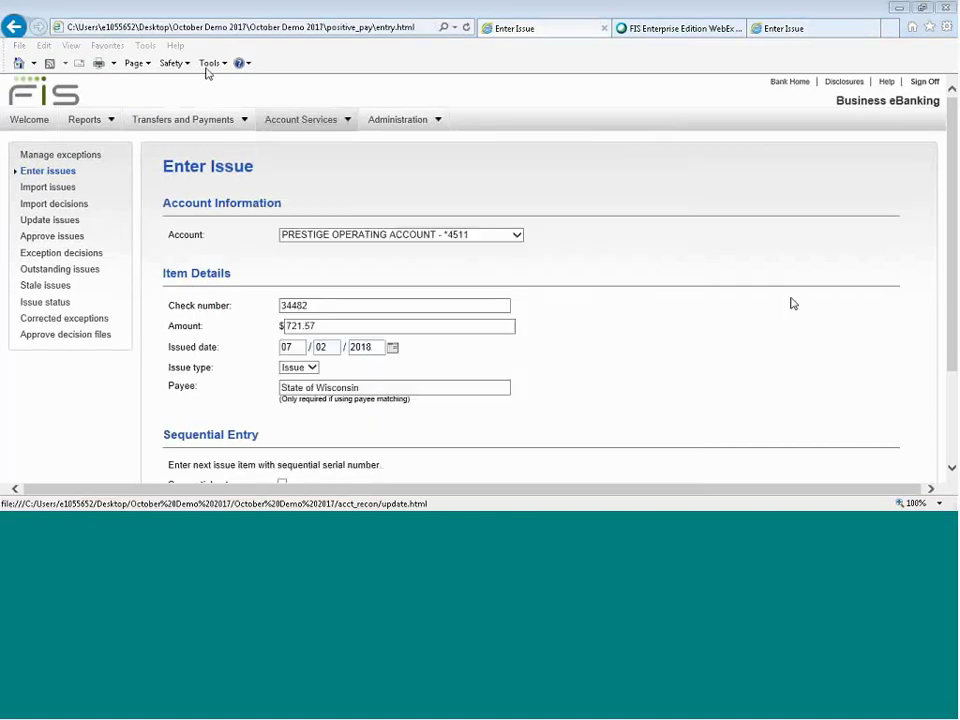
# Submit check 34482 for $721.57 to State of Wisconsin on the operating account as an Issue.
pyautogui.click(518, 236)
pyautogui.click(524, 240)
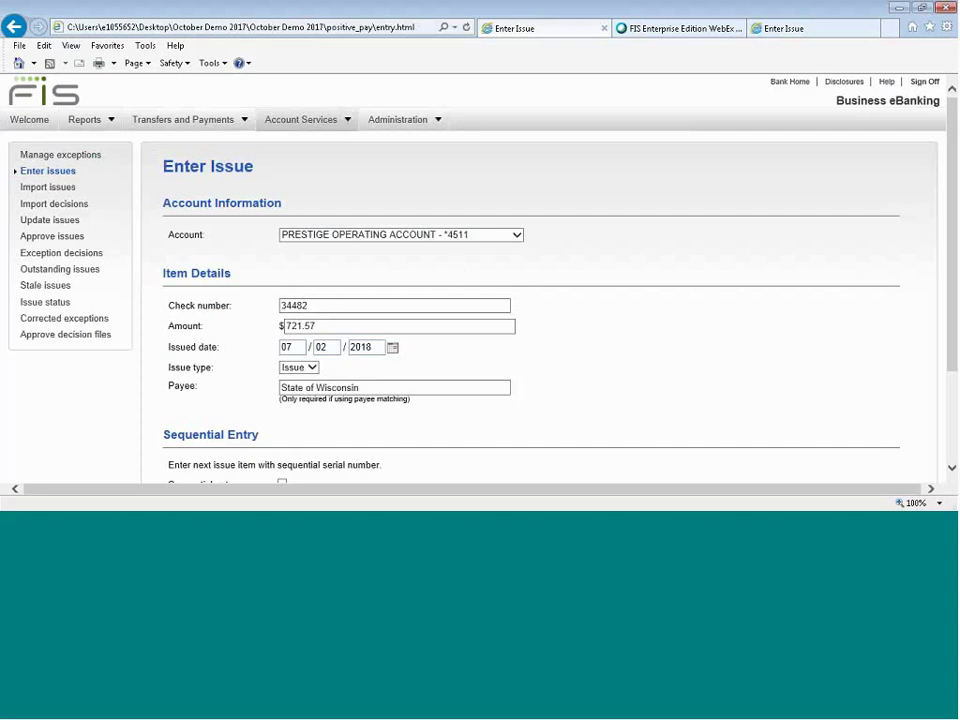
pyautogui.click(311, 367)
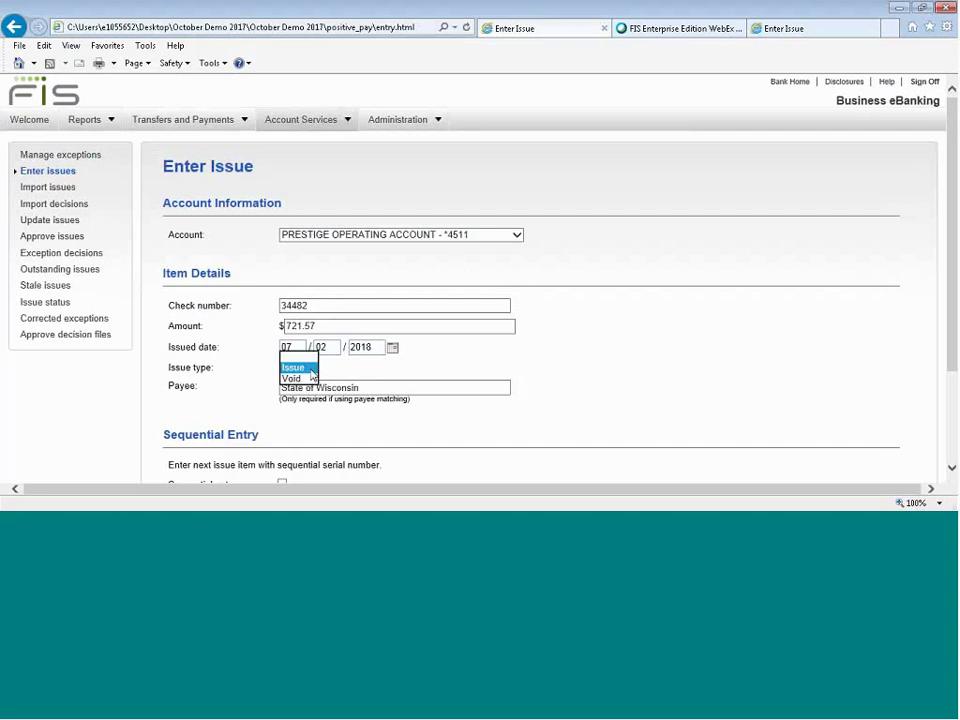
pyautogui.click(396, 367)
pyautogui.scroll(-1, 589, 364)
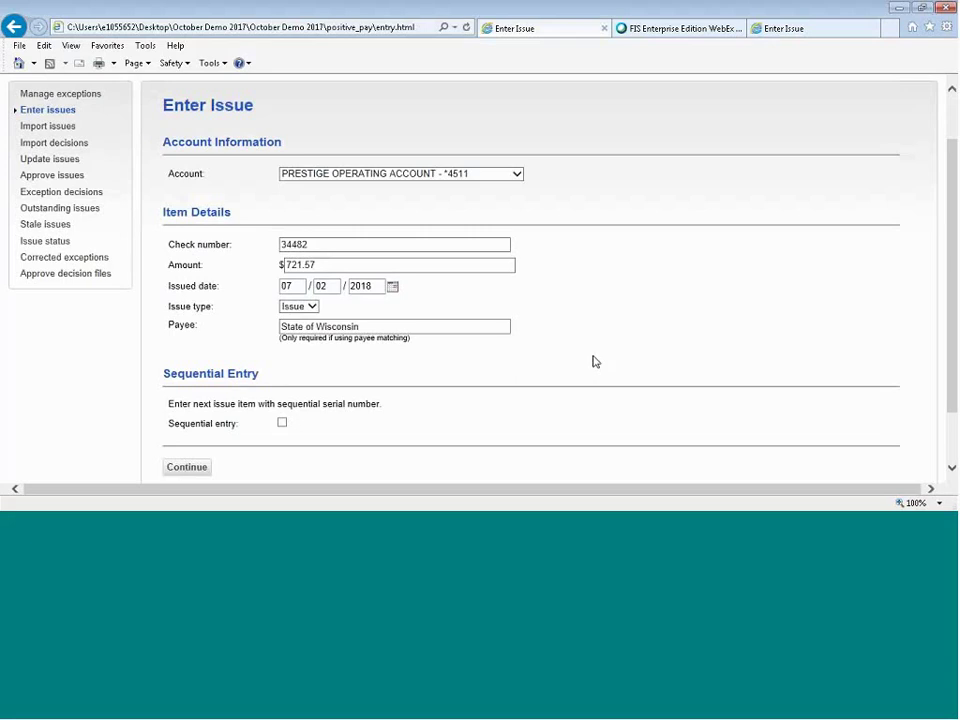
pyautogui.click(170, 463)
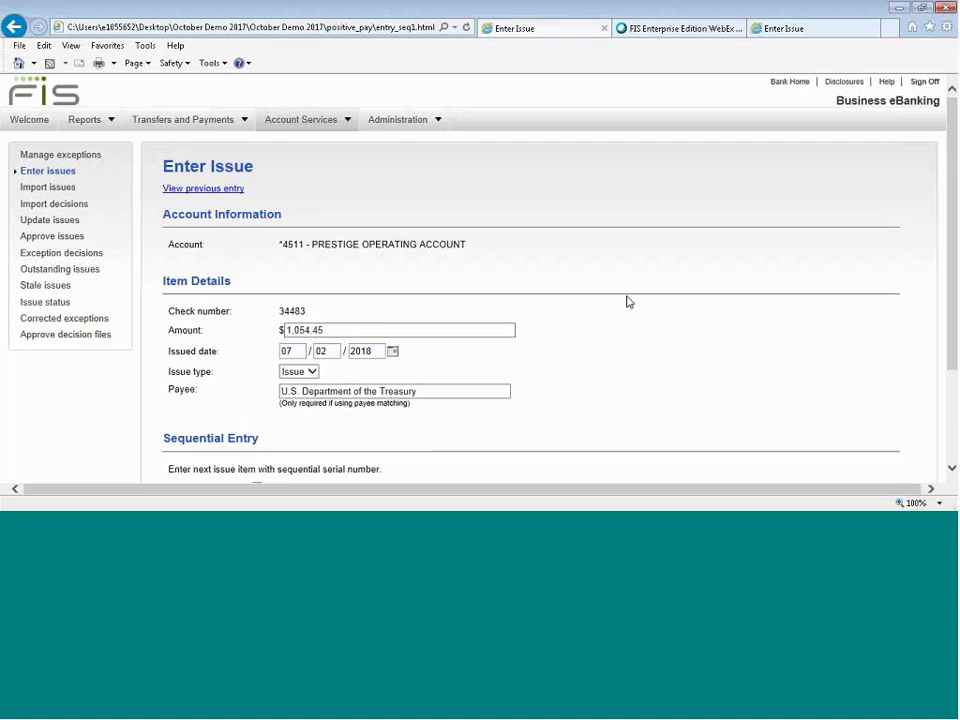
# Enter checks 34483 ($1,054.45, U.S. Department of the Treasury) and 34484 ($281.63, State of Michigan).
pyautogui.scroll(-3, 646, 339)
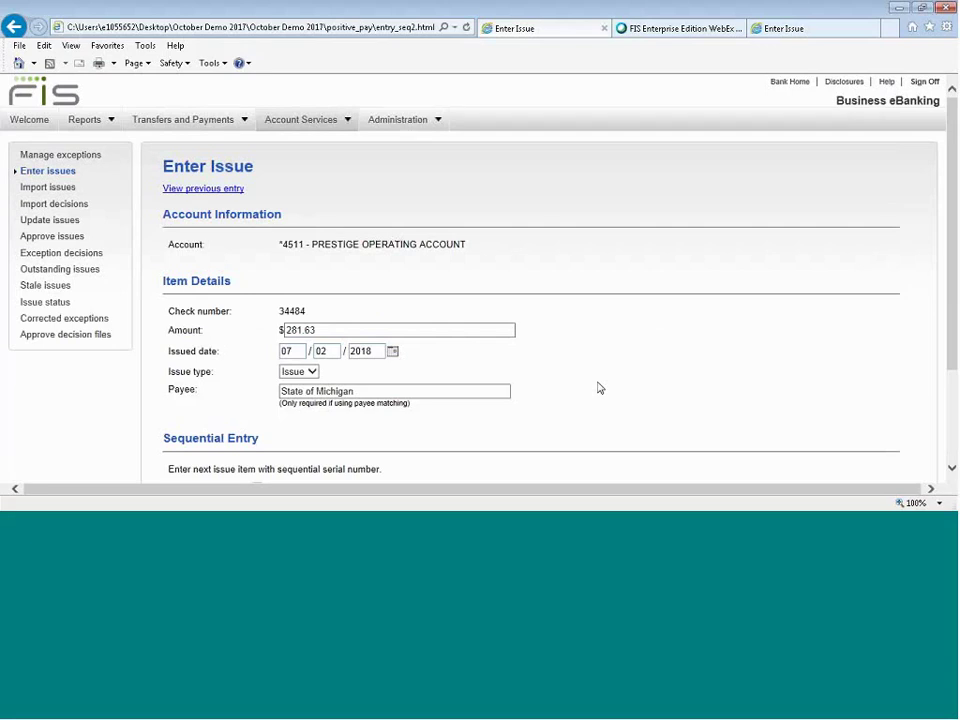
pyautogui.scroll(-3, 598, 388)
pyautogui.click(189, 412)
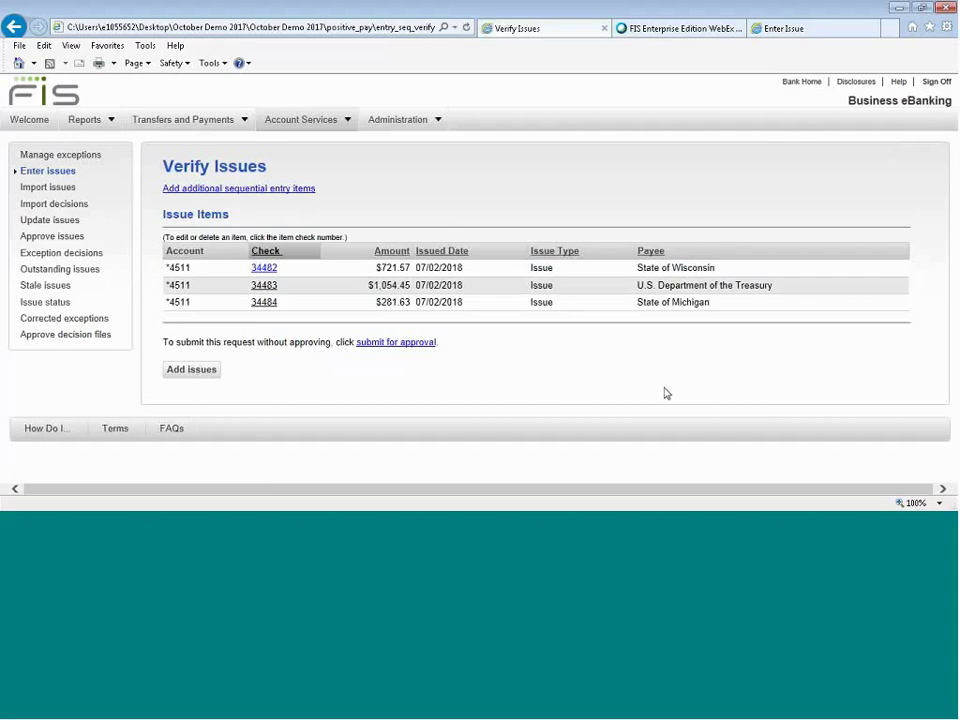
# Review check 34482's Edit Issue and delete option, then add checks 34482–34484 as issues.
pyautogui.click(263, 270)
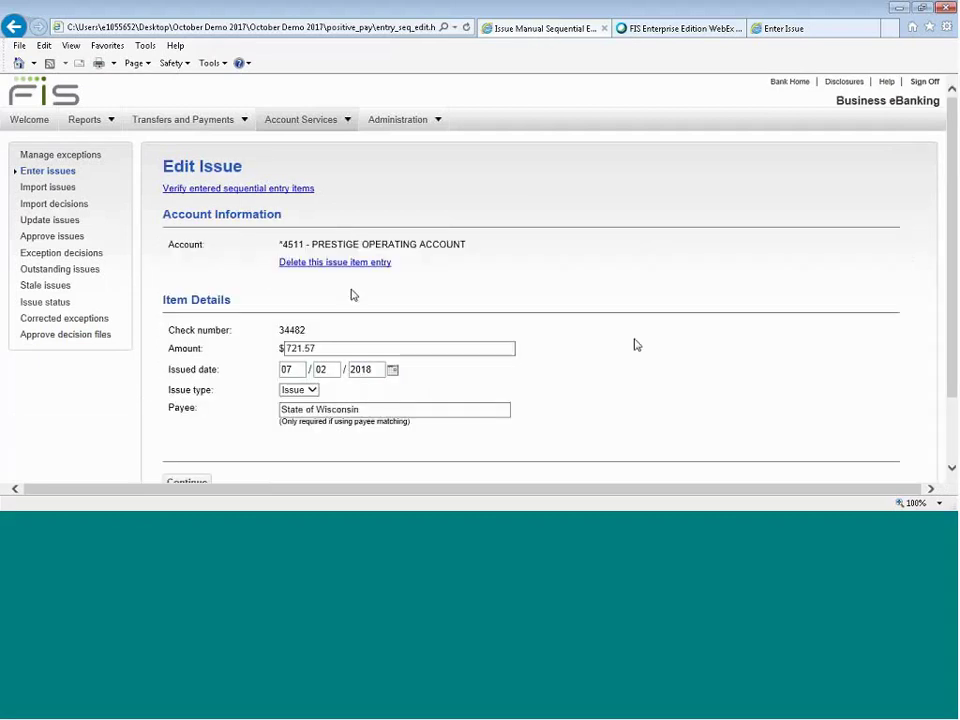
pyautogui.scroll(-2, 634, 343)
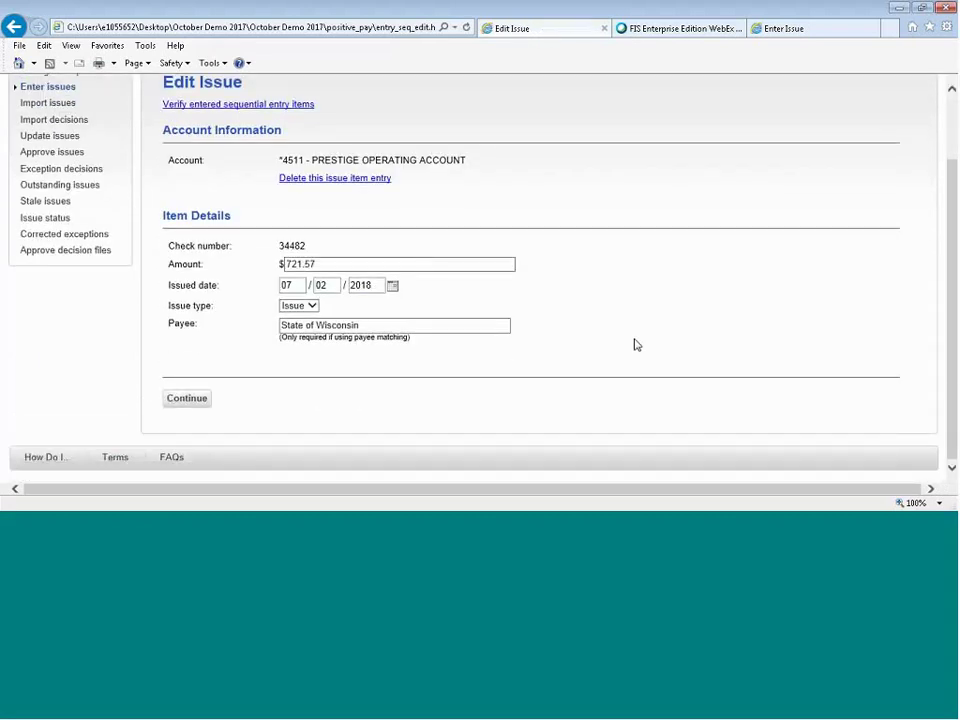
pyautogui.click(352, 180)
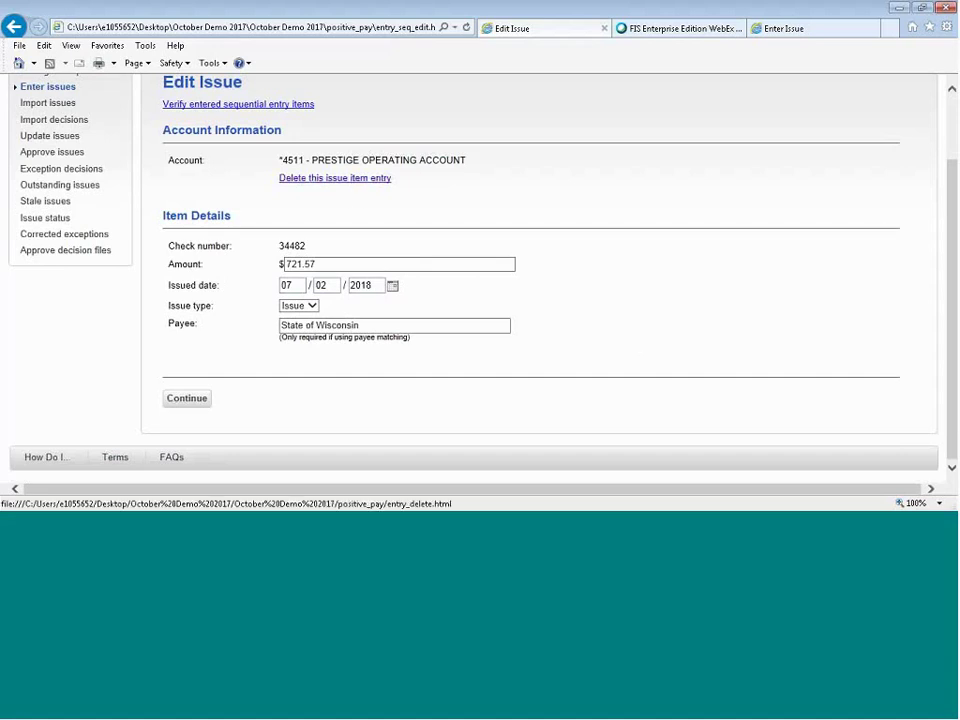
pyautogui.click(187, 399)
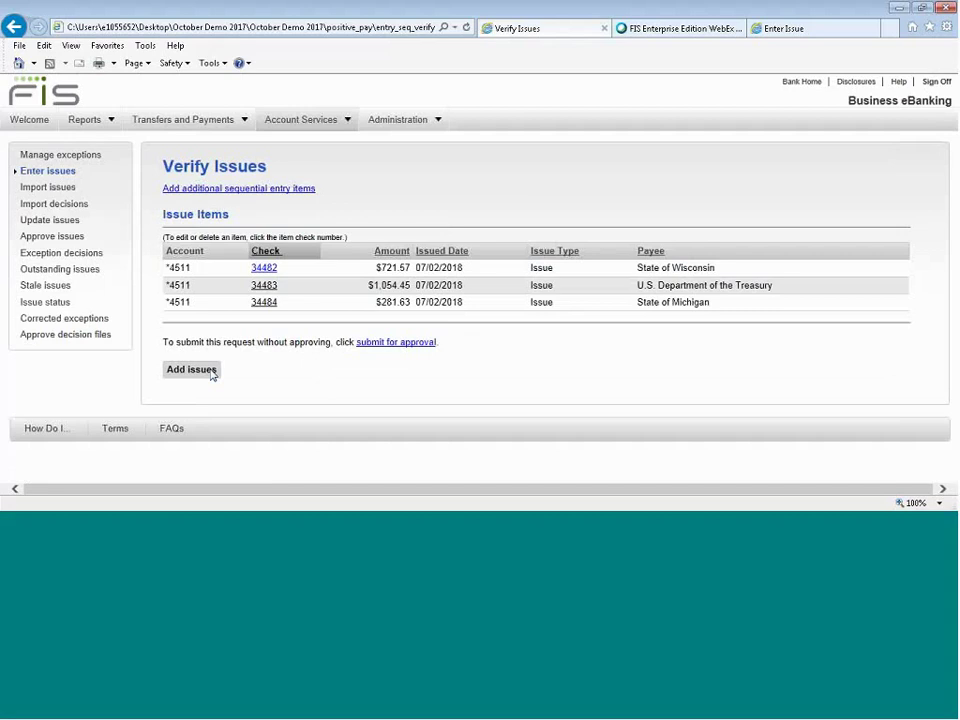
pyautogui.click(211, 371)
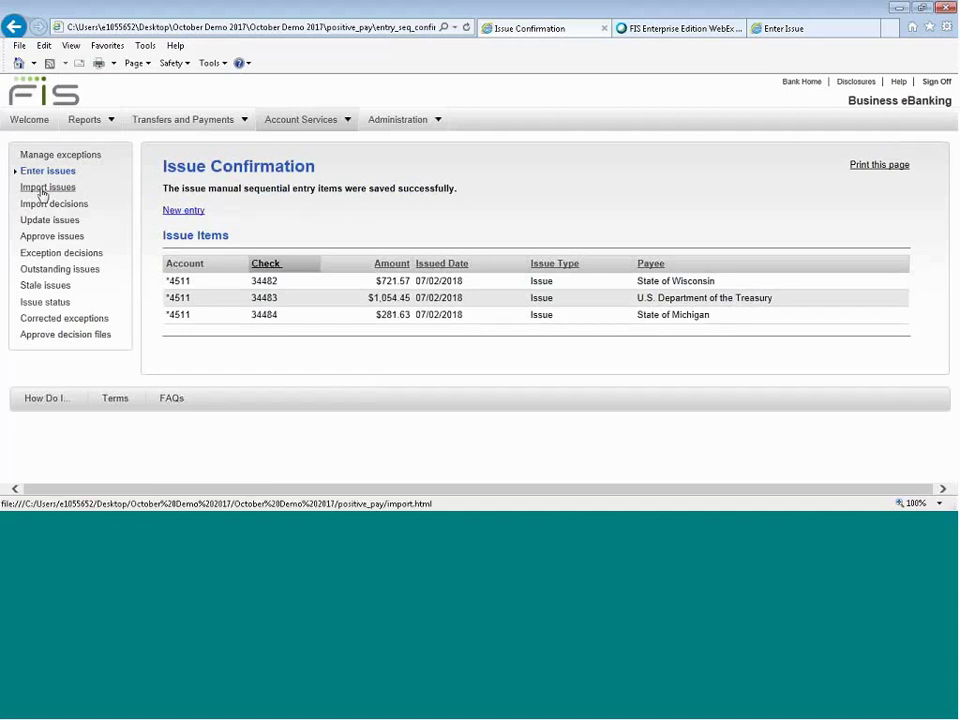
# Import ap0702.csv with the Payables file definition and view its Completed import status.
pyautogui.click(42, 189)
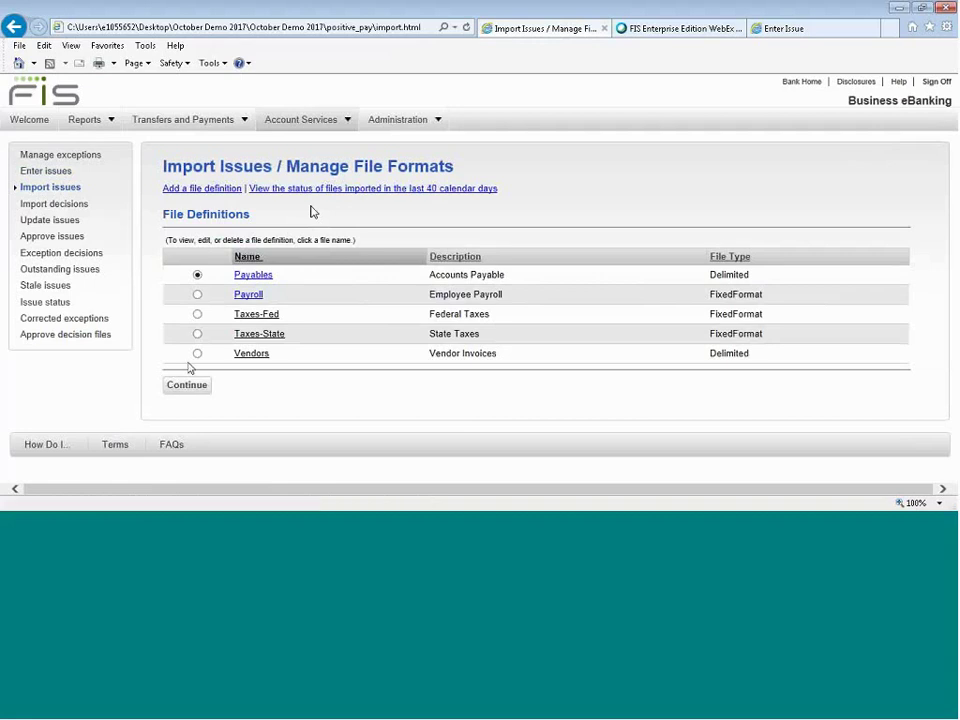
pyautogui.click(190, 392)
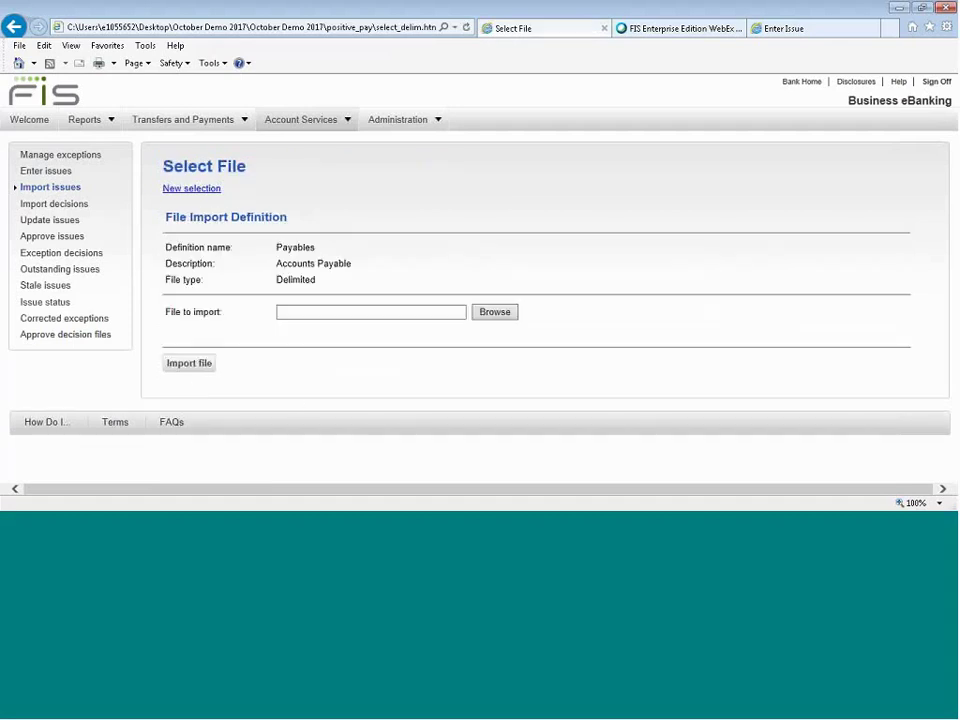
pyautogui.click(203, 370)
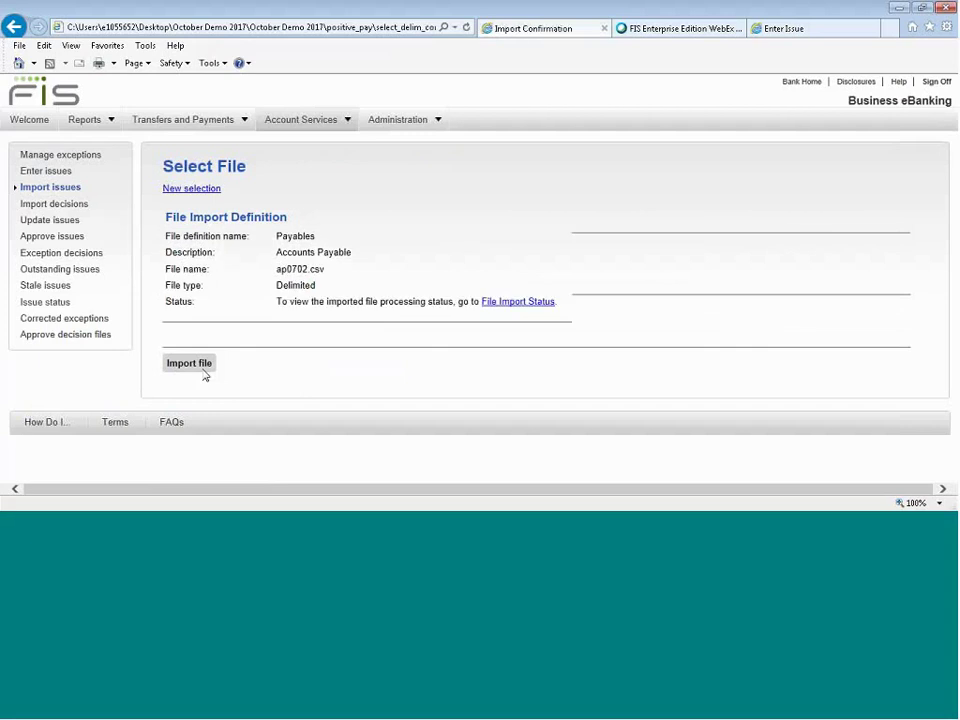
pyautogui.click(500, 301)
pyautogui.scroll(-1, 658, 397)
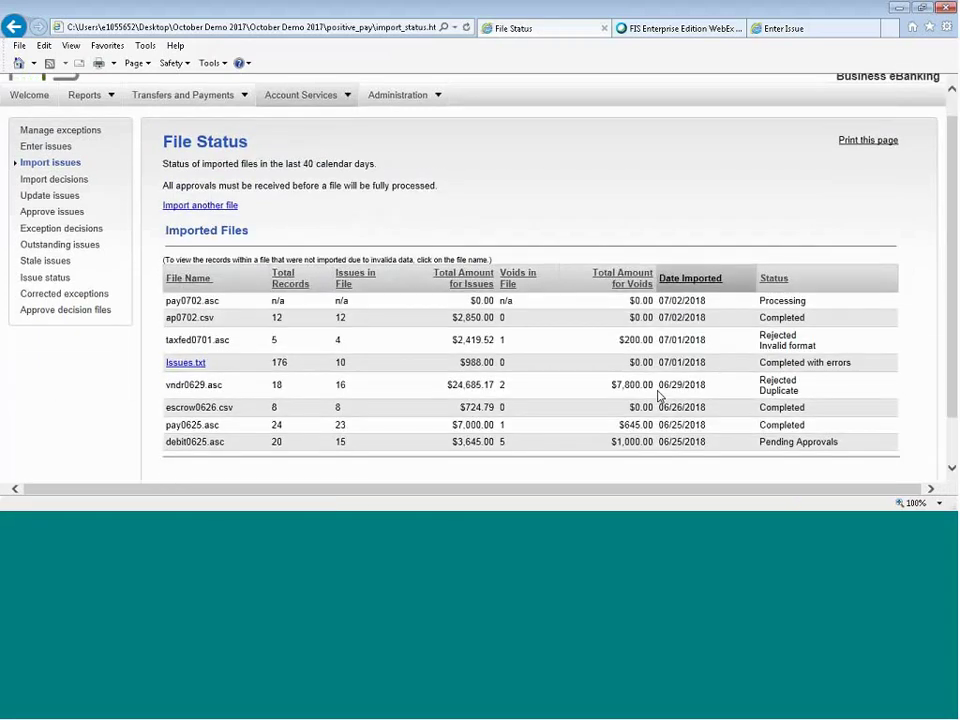
# Look through the invalid records of the Issues.txt import, then go to Exception decisions.
pyautogui.scroll(-1, 658, 397)
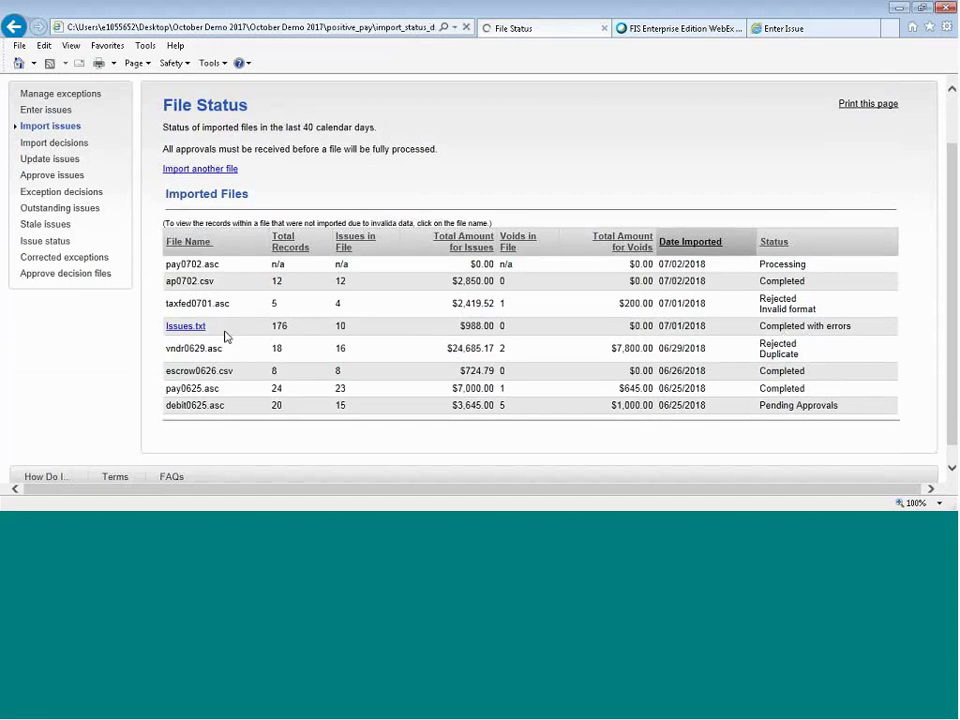
pyautogui.scroll(-2, 590, 307)
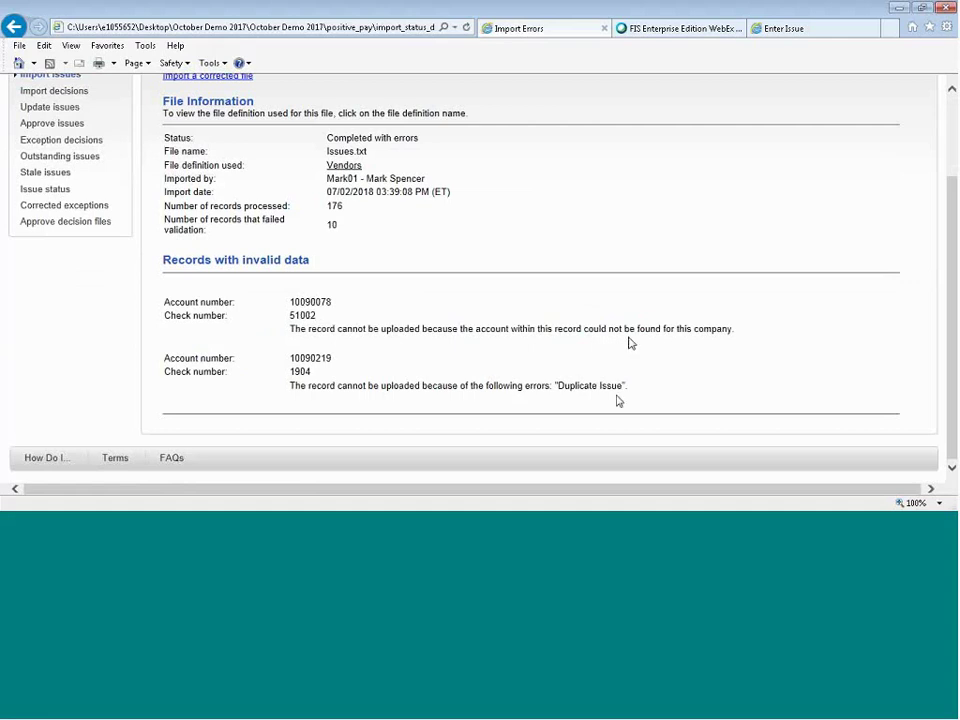
pyautogui.scroll(2, 618, 401)
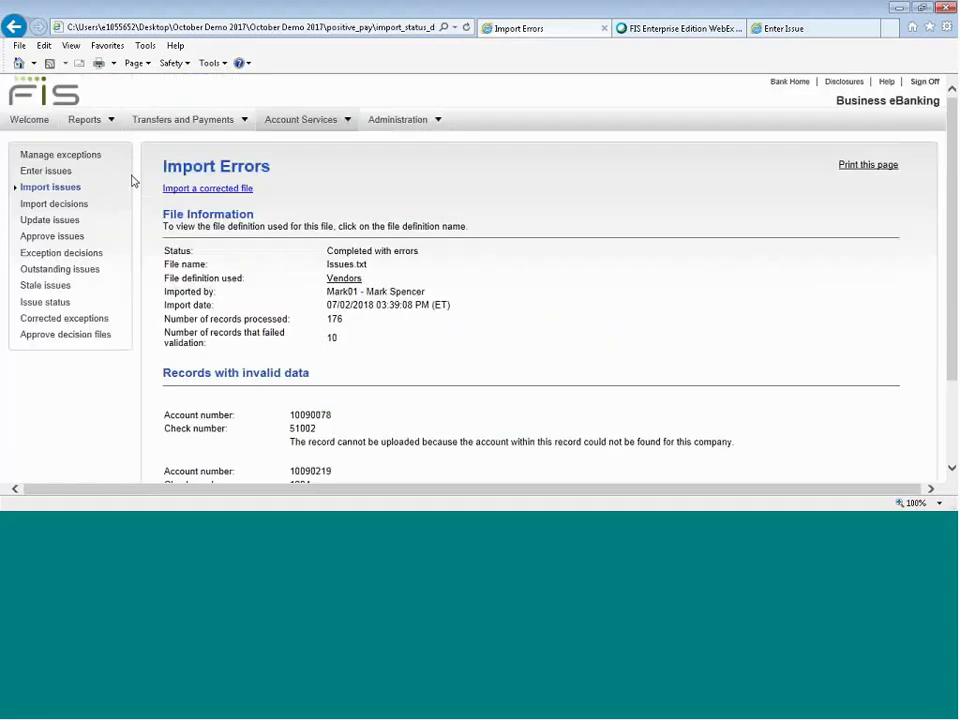
pyautogui.click(221, 190)
pyautogui.click(68, 254)
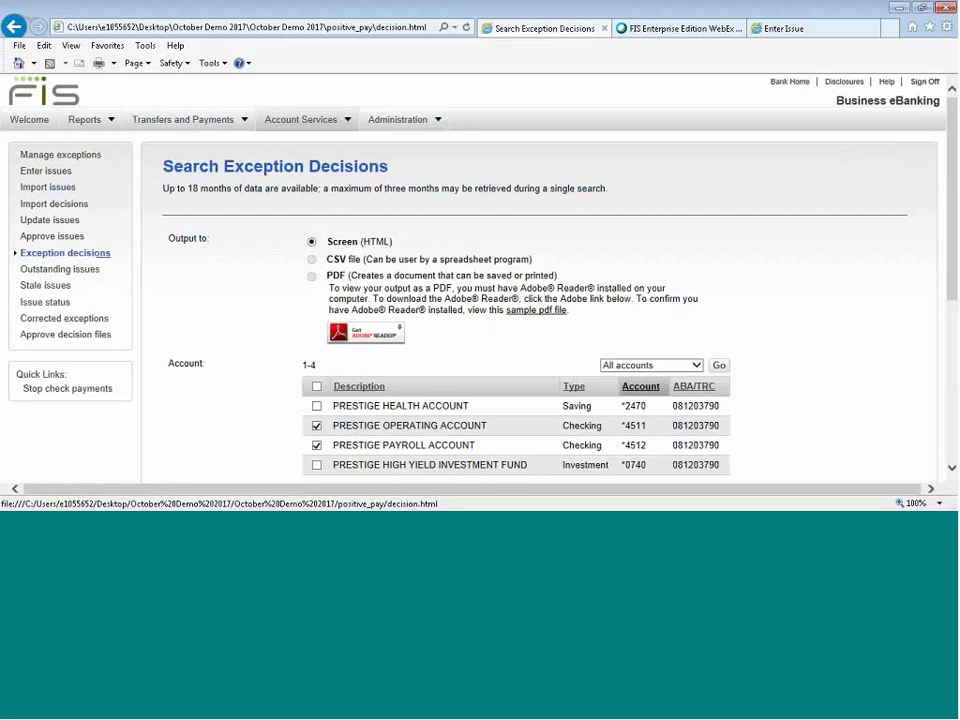
# In Manage Exceptions, tick the Pay decision for check 34464 awaiting approval.
pyautogui.click(73, 157)
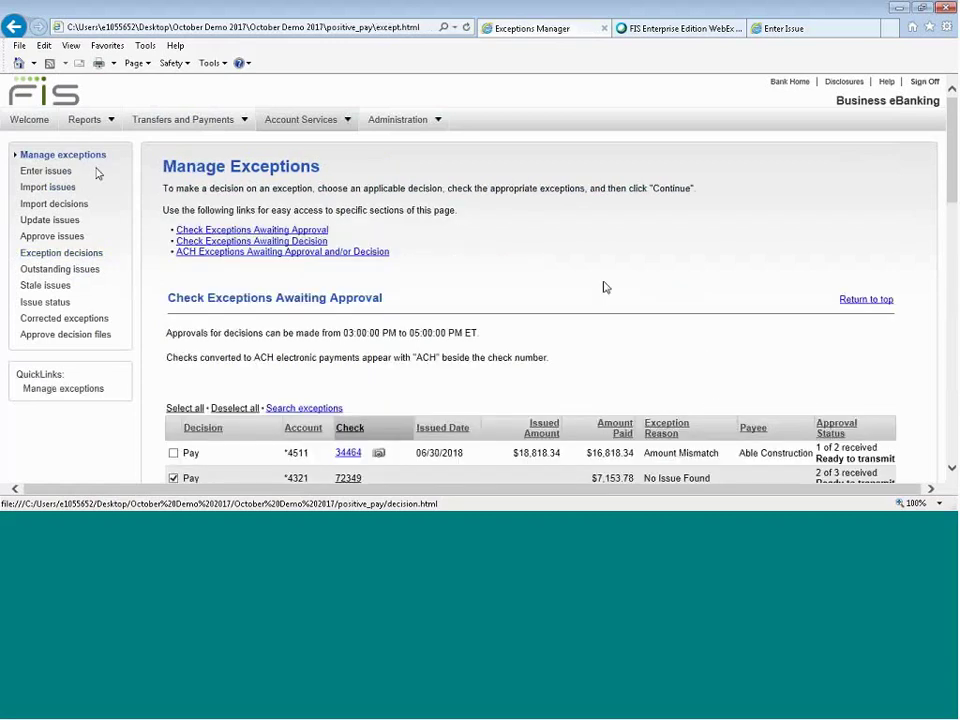
pyautogui.scroll(-3, 603, 287)
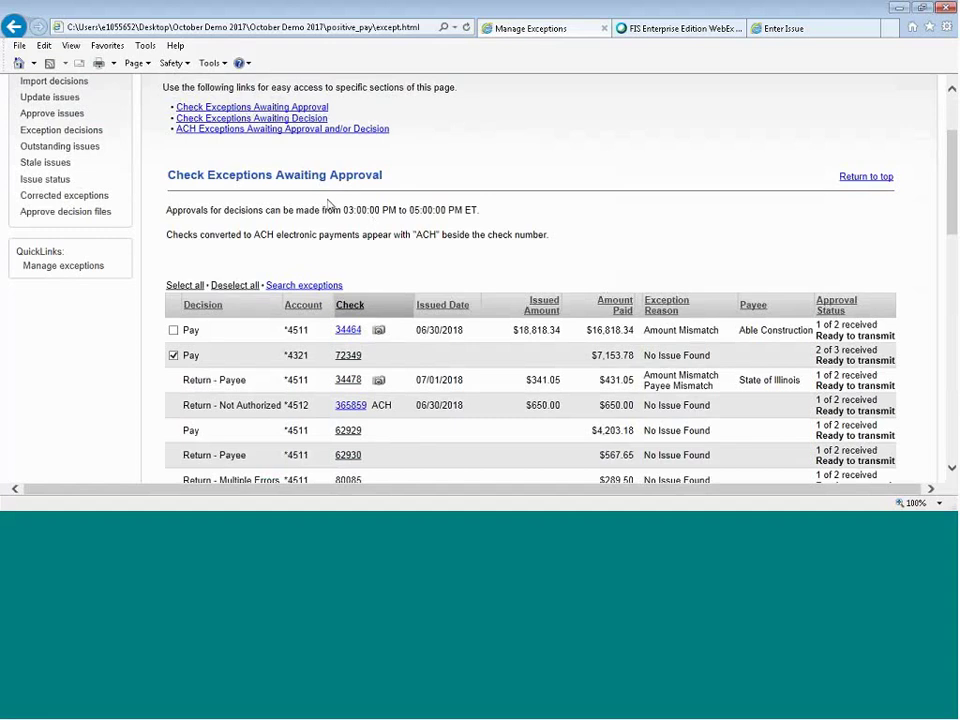
pyautogui.scroll(-2, 328, 204)
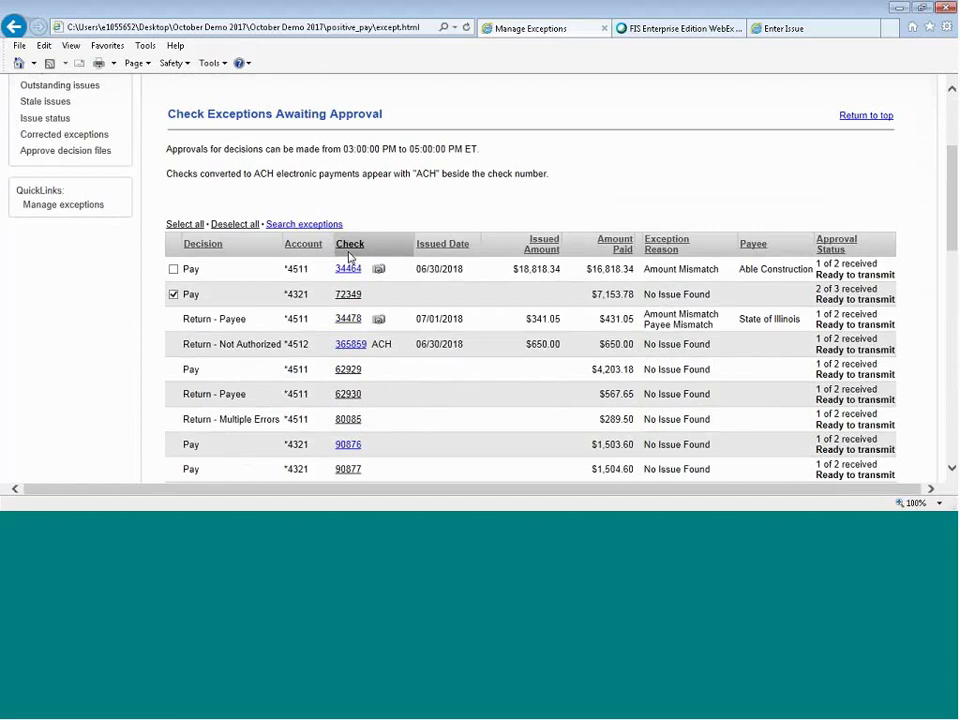
pyautogui.scroll(-1, 349, 258)
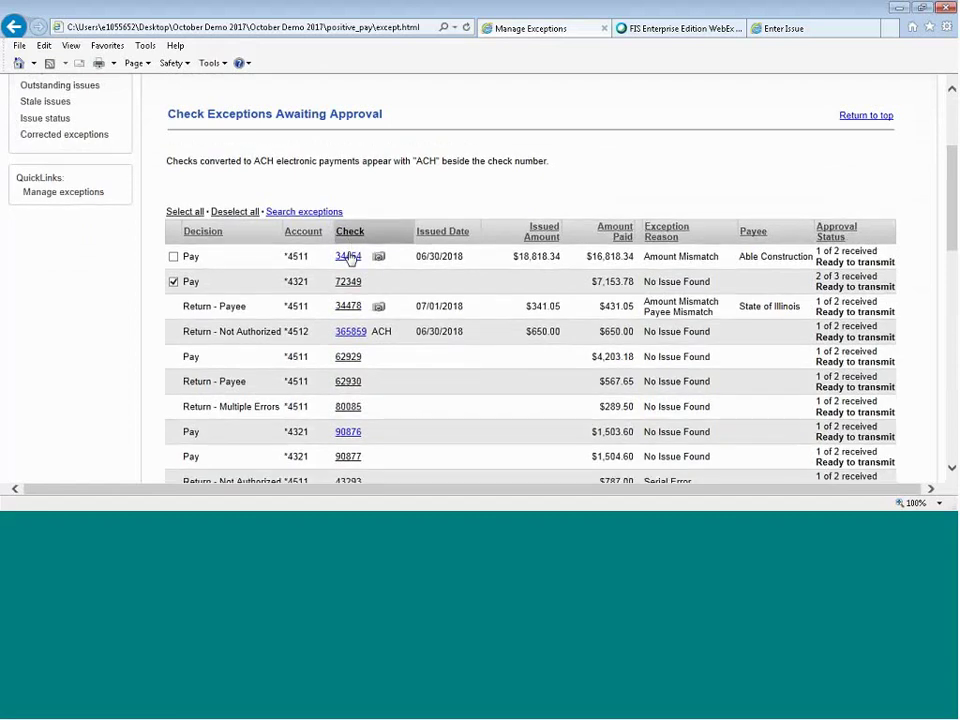
pyautogui.scroll(-1, 349, 258)
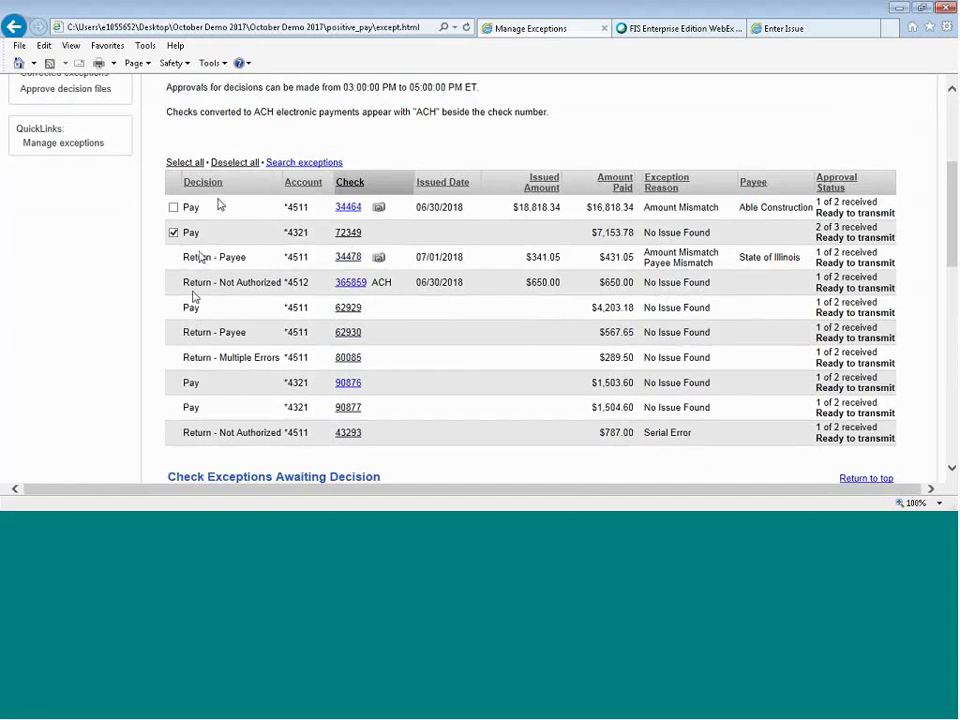
pyautogui.click(173, 208)
# Show check 34464's front and back images together in inverted negative colors.
pyautogui.click(378, 207)
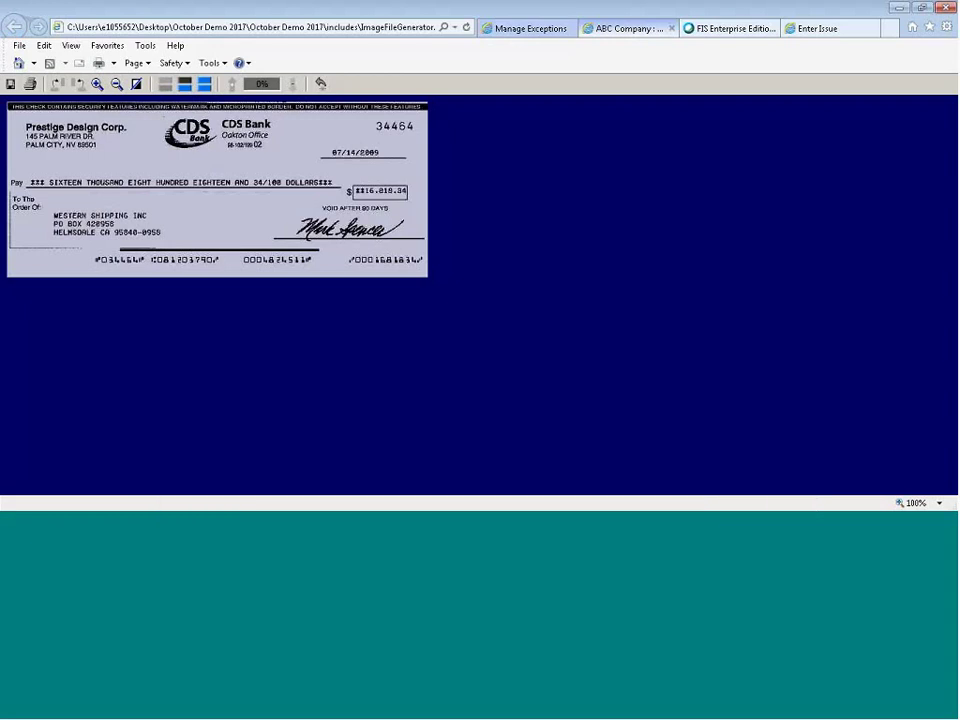
pyautogui.click(184, 88)
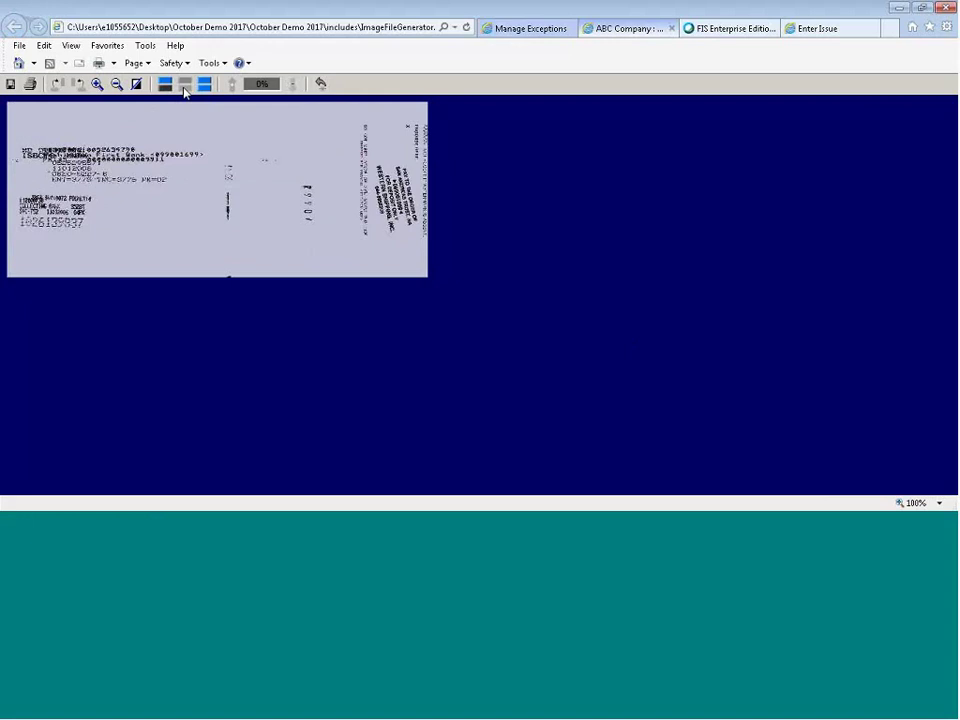
pyautogui.click(204, 87)
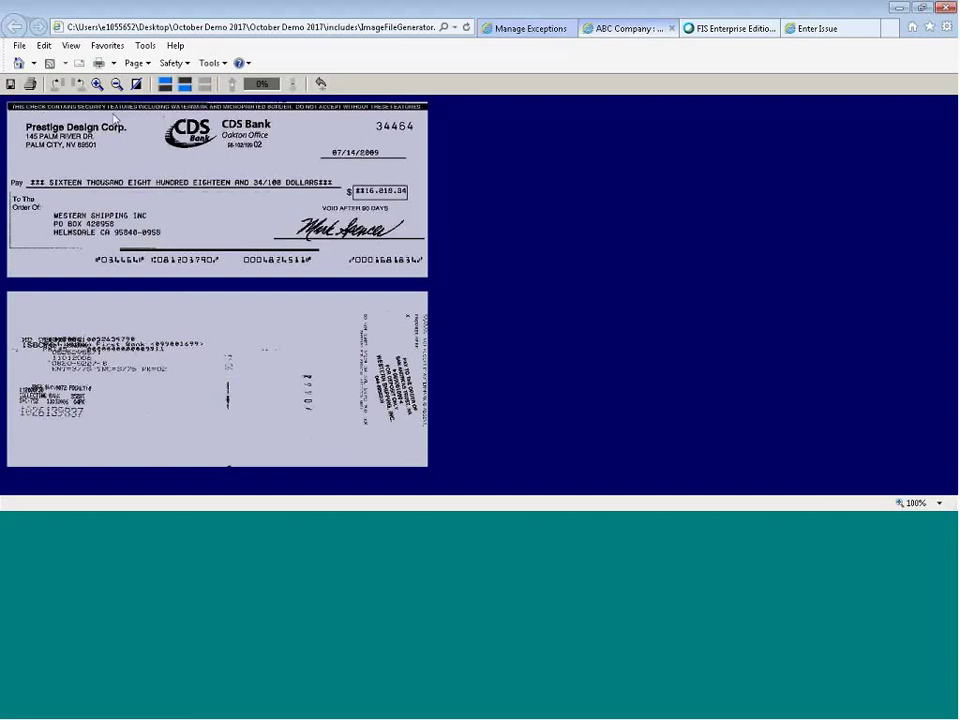
pyautogui.click(136, 85)
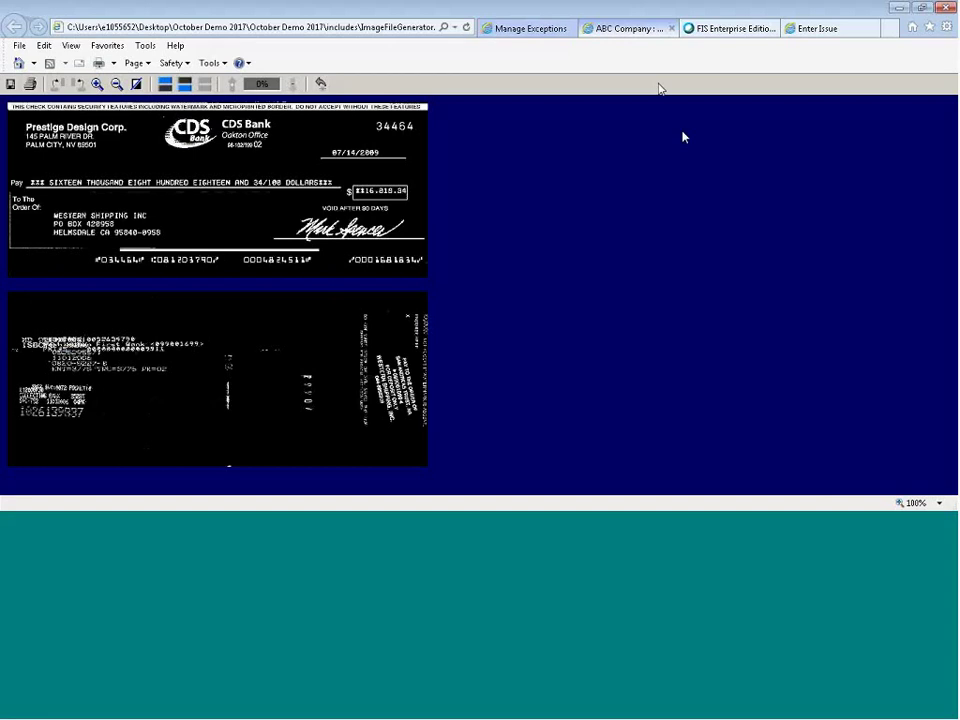
pyautogui.hotkey('alt', 'Left')
# Set check 34471's exception decision to Pay.
pyautogui.scroll(-3, 525, 220)
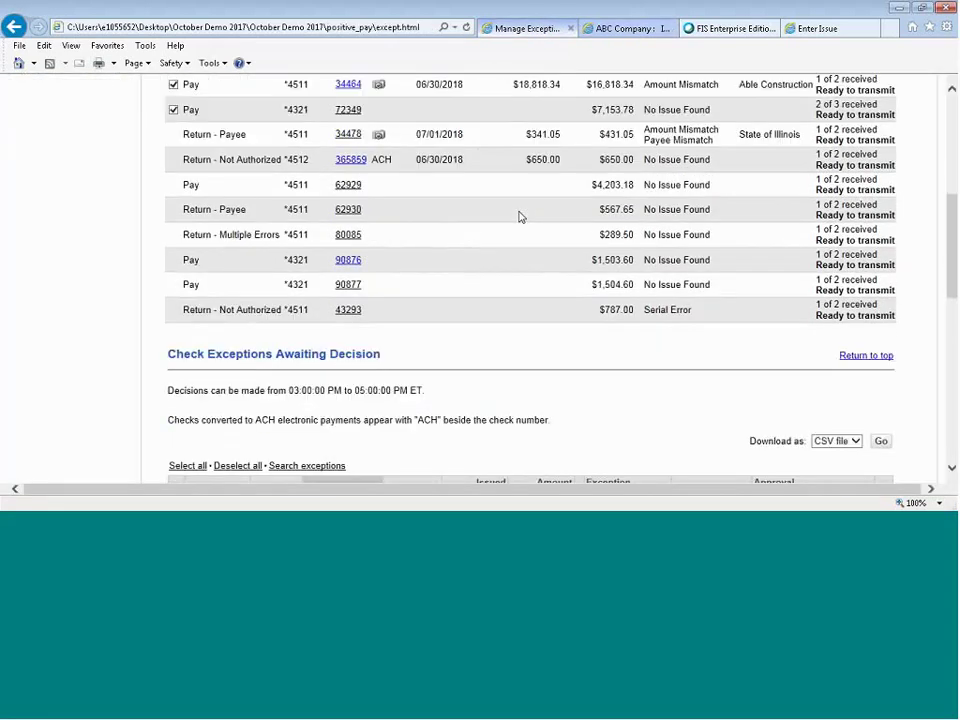
pyautogui.scroll(-3, 519, 217)
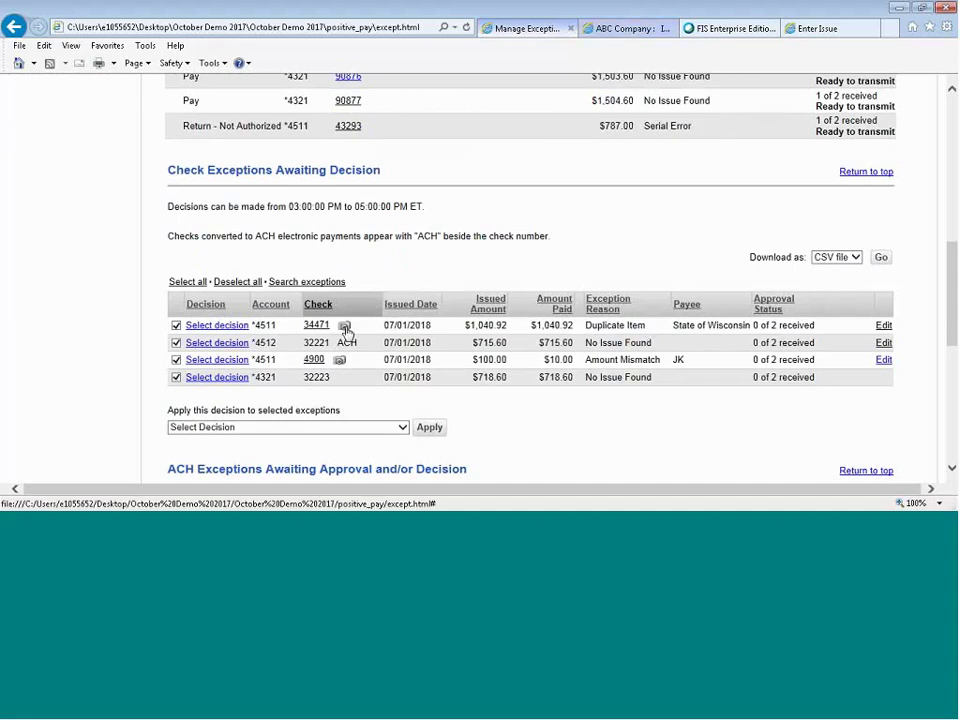
pyautogui.click(233, 332)
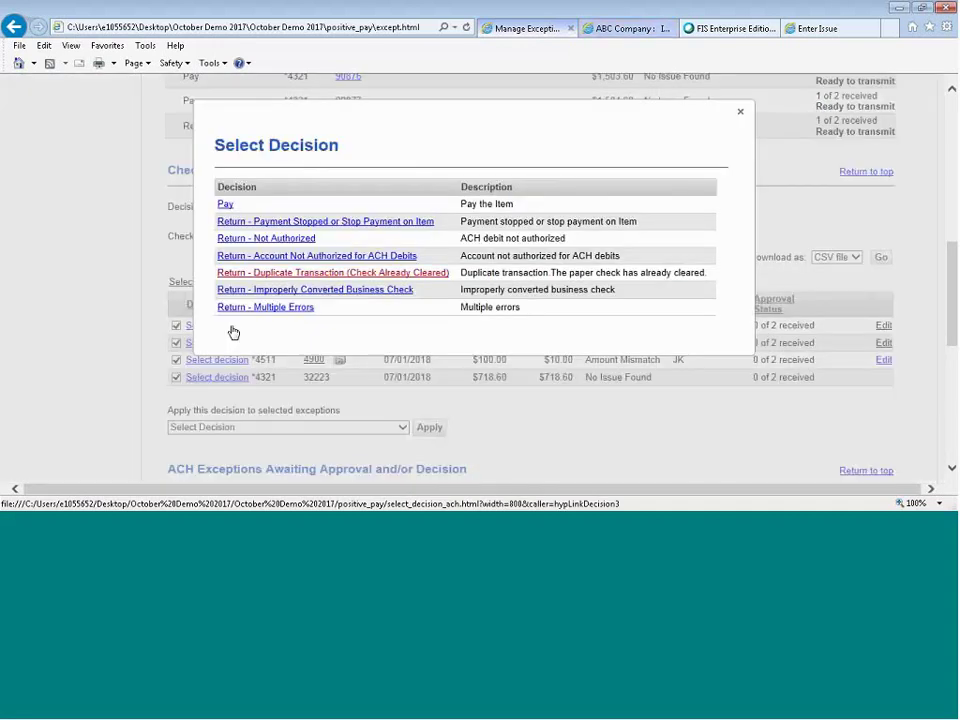
pyautogui.click(225, 204)
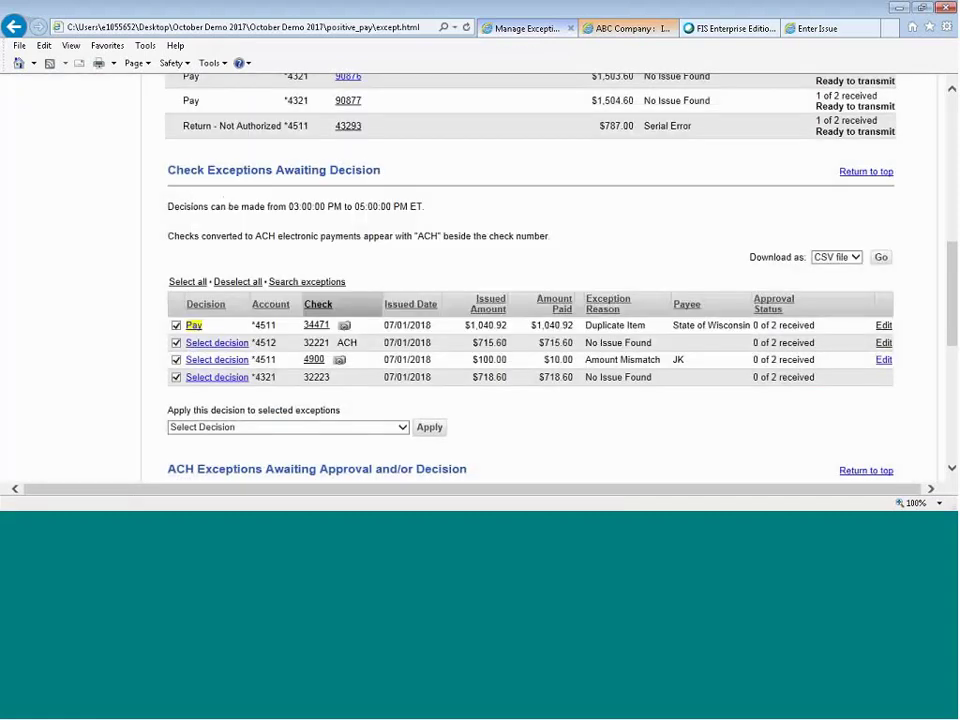
# Apply 'Pay - Pay the item - no errors' to all four selected exceptions, then edit check 4900.
pyautogui.scroll(-1, 543, 348)
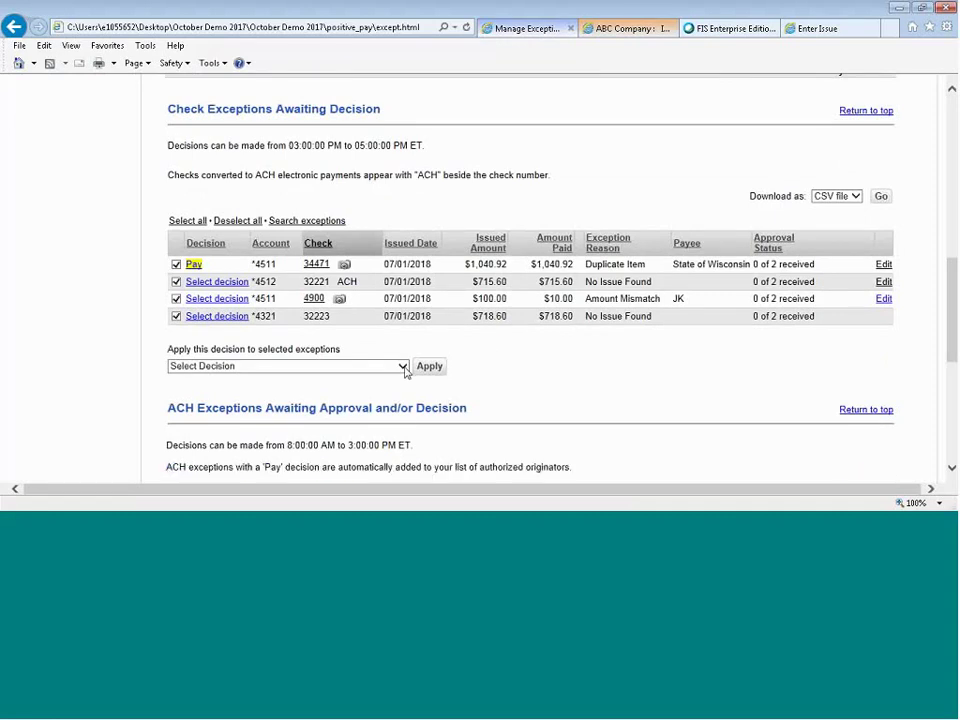
pyautogui.click(285, 366)
pyautogui.click(285, 377)
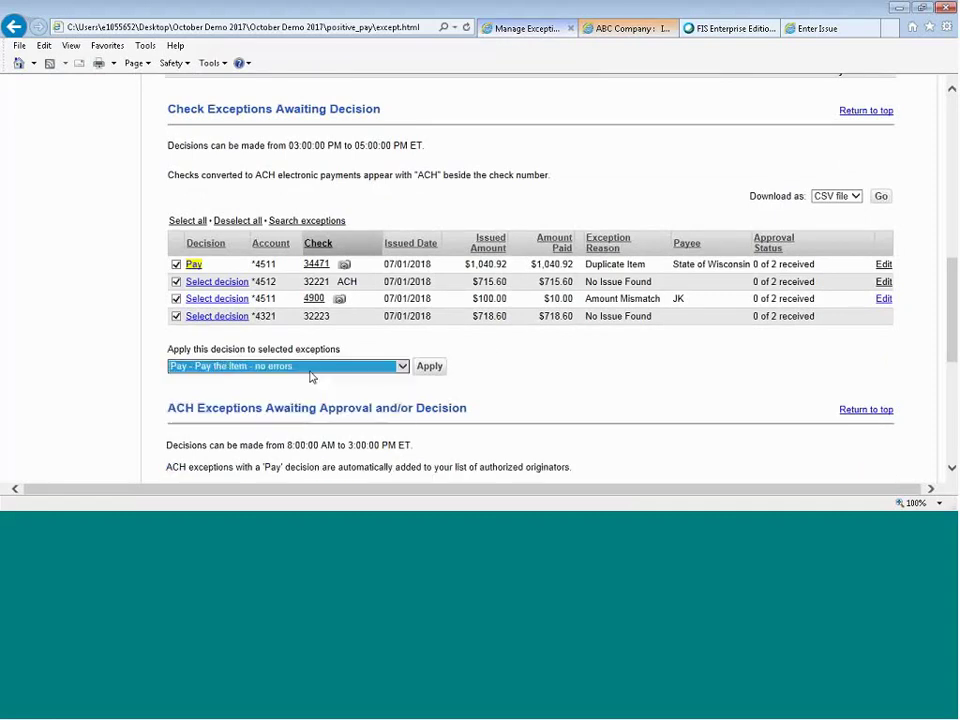
pyautogui.click(428, 367)
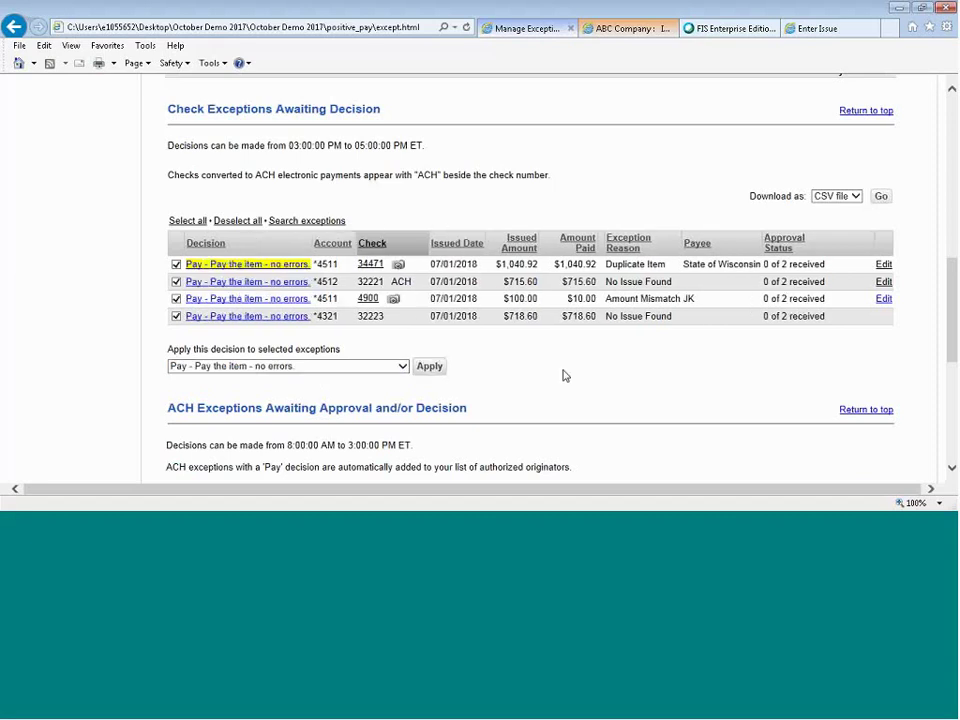
pyautogui.click(883, 302)
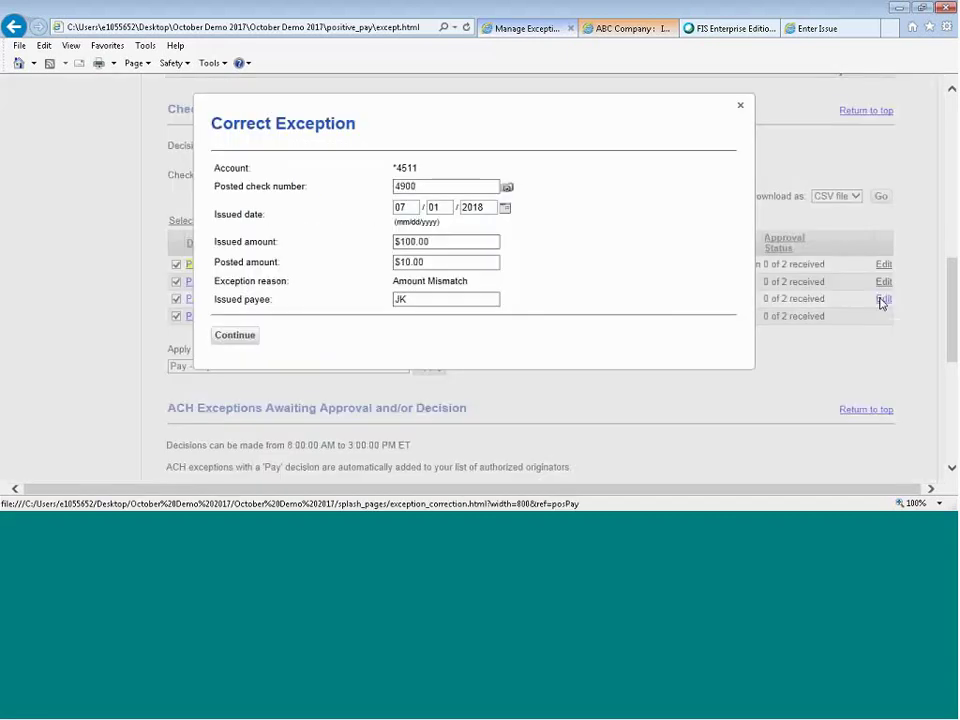
# Correct check 4900's posted amount to $100.00, confirm it, and return to exception decisions search.
pyautogui.click(457, 259)
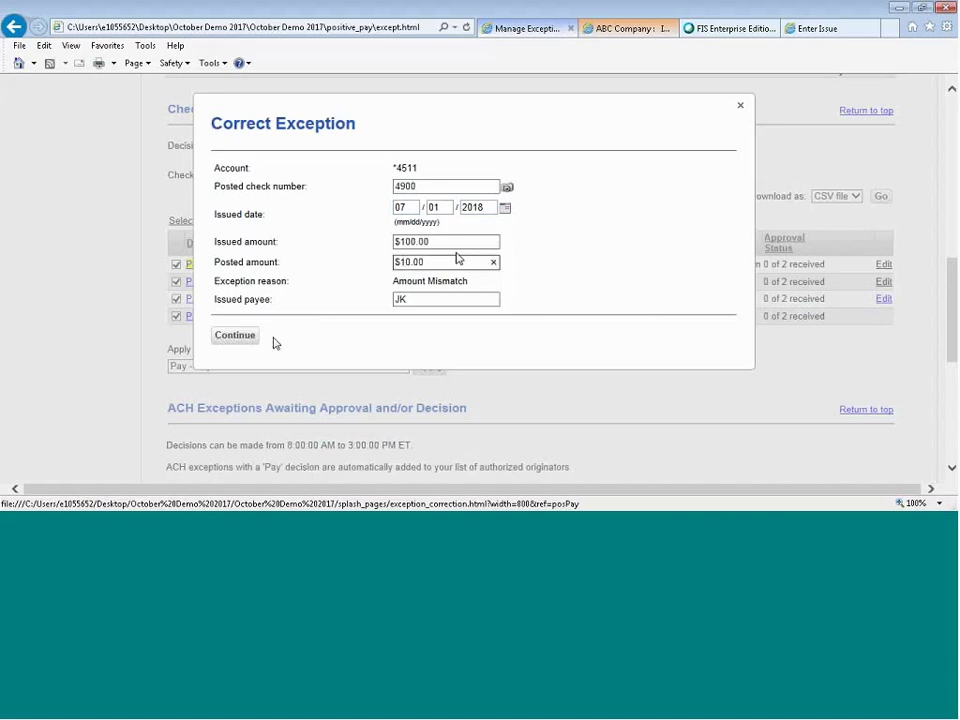
pyautogui.write('0')
pyautogui.click(233, 342)
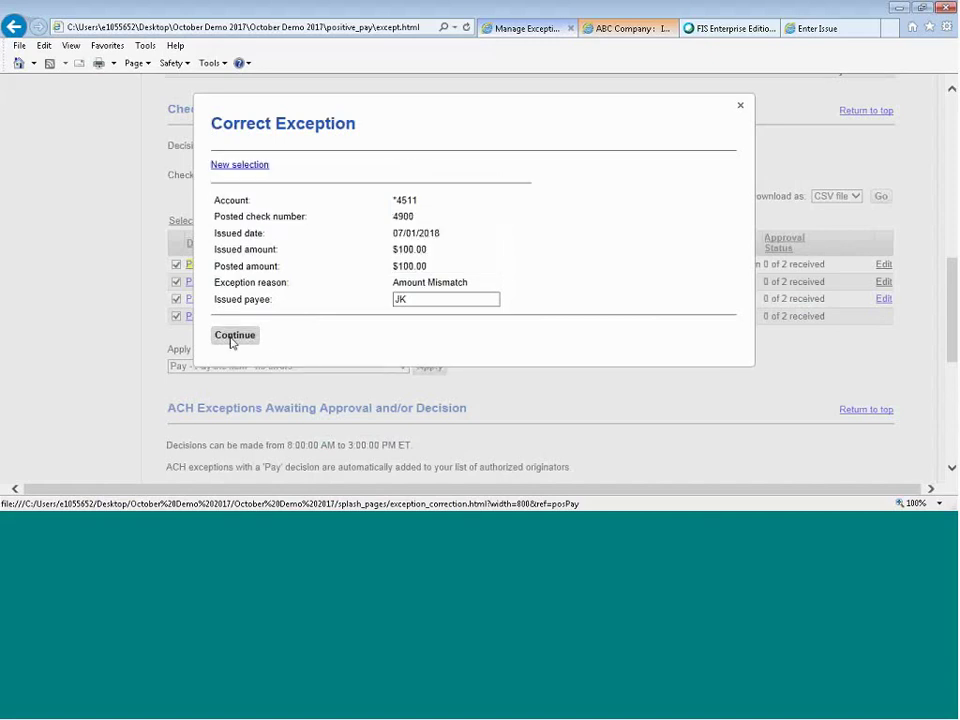
pyautogui.click(233, 336)
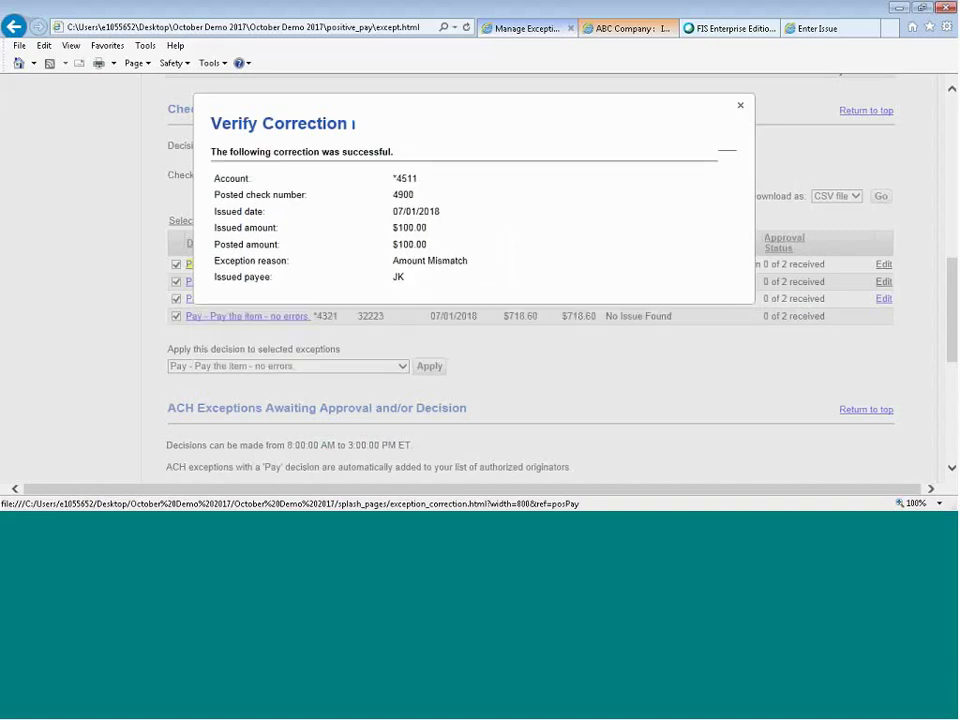
pyautogui.click(741, 106)
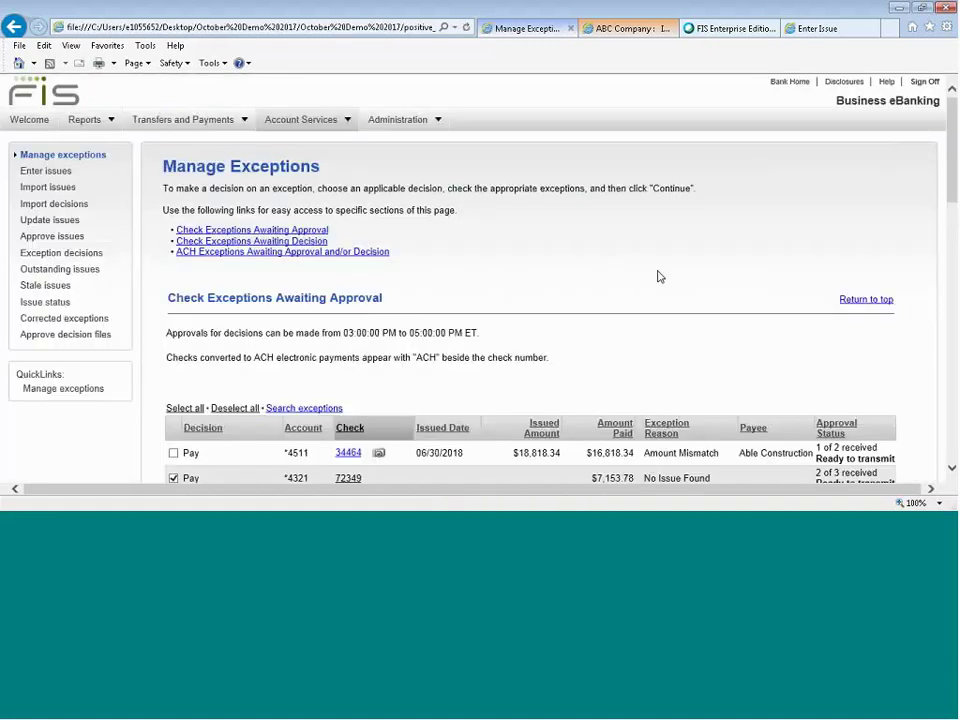
pyautogui.scroll(-2, 657, 275)
pyautogui.scroll(2, 659, 275)
pyautogui.click(85, 256)
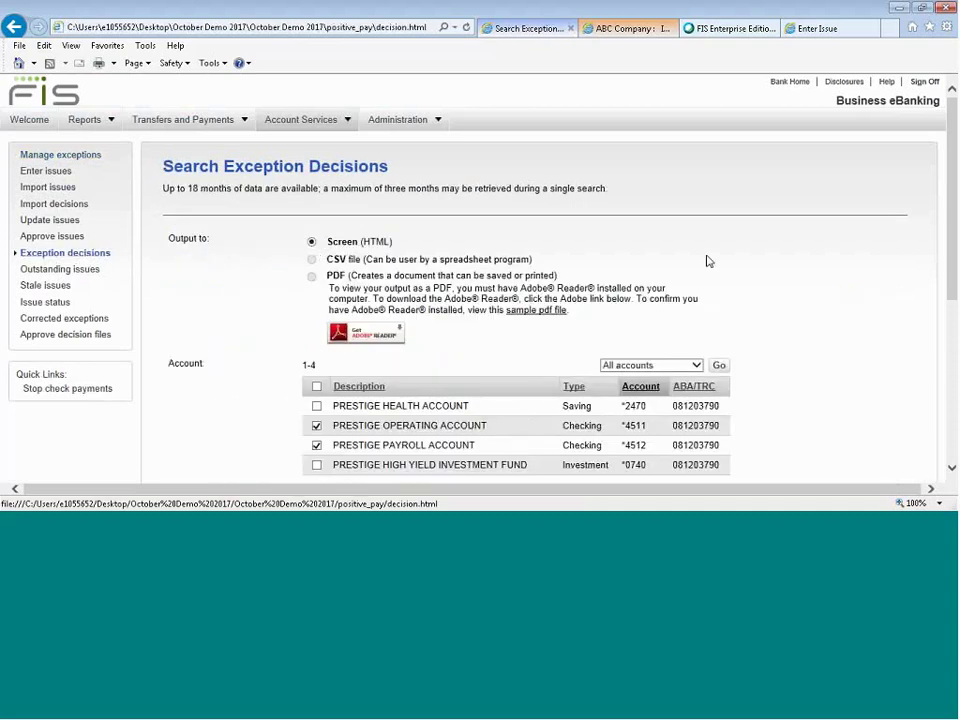
# Generate the Exception Decisions report for accounts *4511 and *4512, 06/02/2018–07/02/2018, all decisions.
pyautogui.scroll(-3, 707, 259)
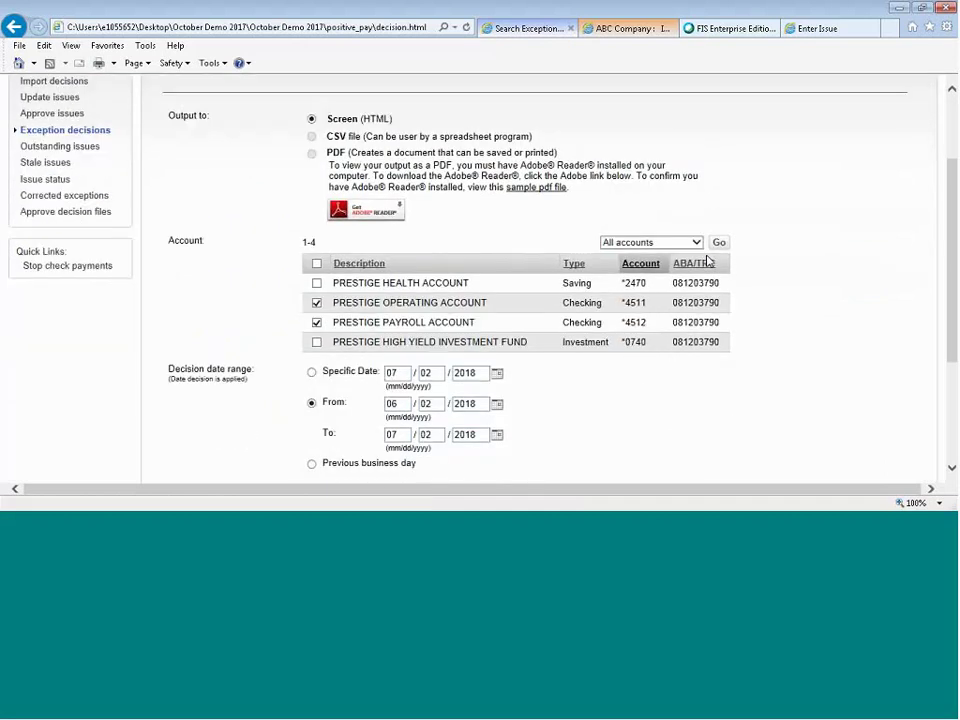
pyautogui.scroll(-3, 707, 255)
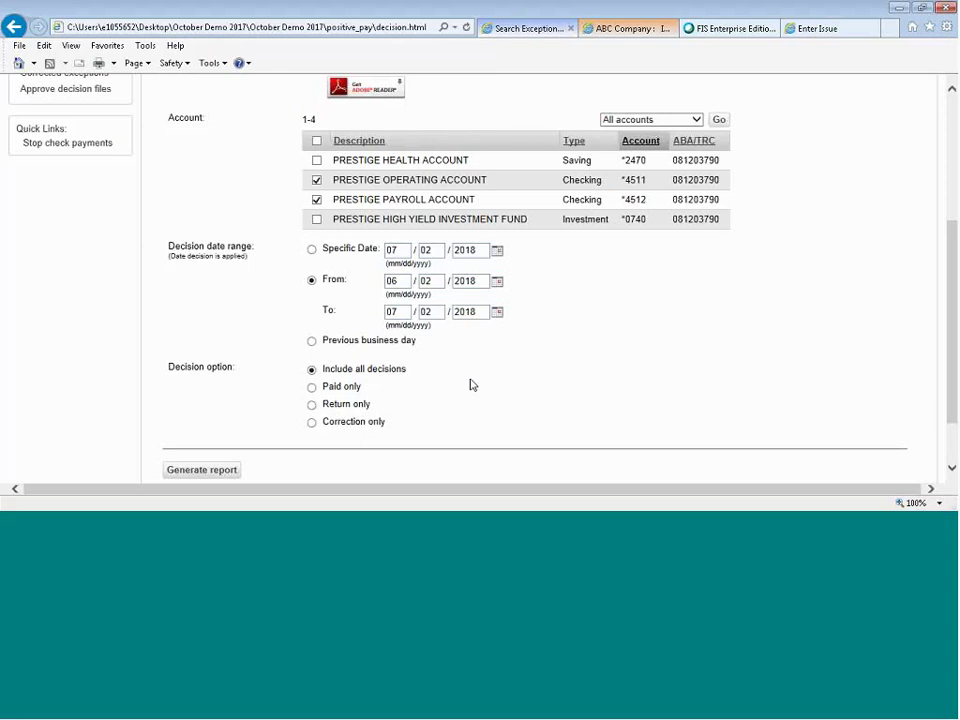
pyautogui.click(204, 474)
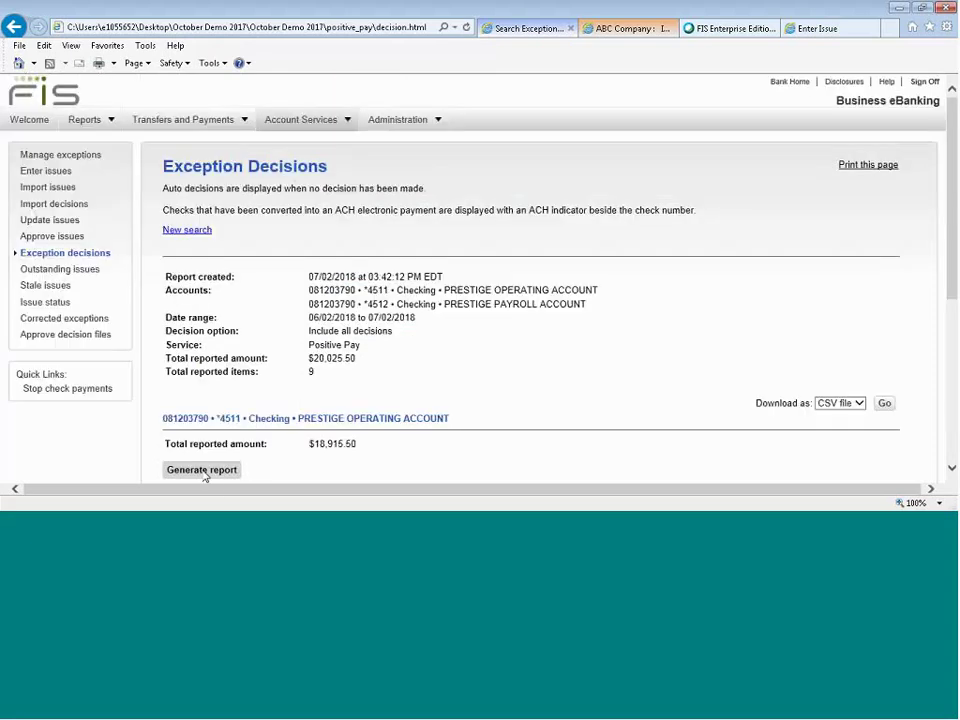
pyautogui.click(204, 471)
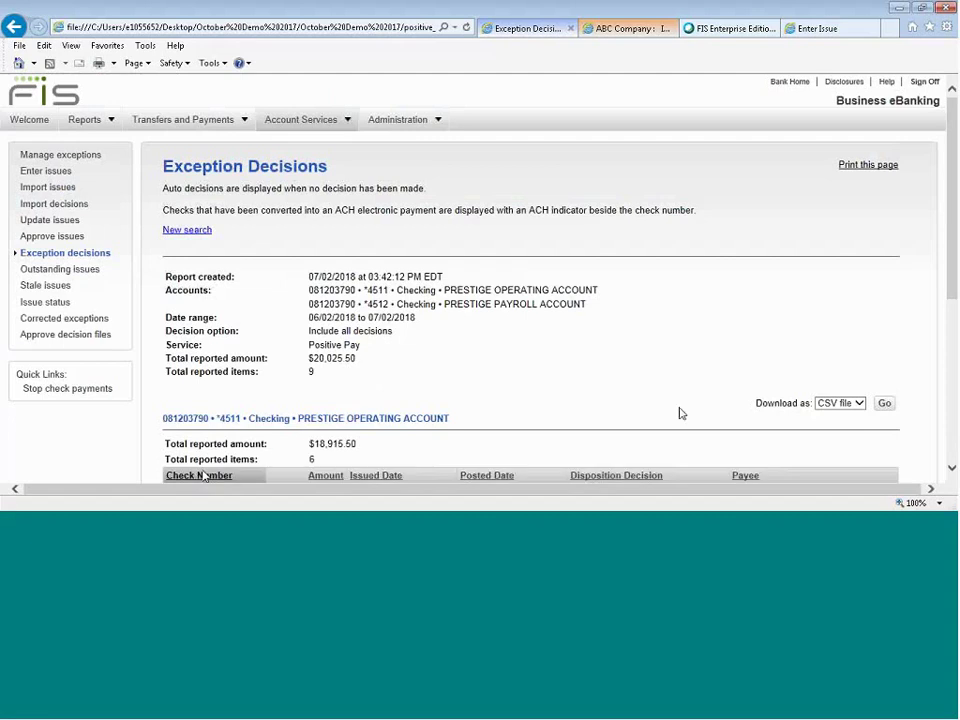
pyautogui.scroll(-3, 632, 364)
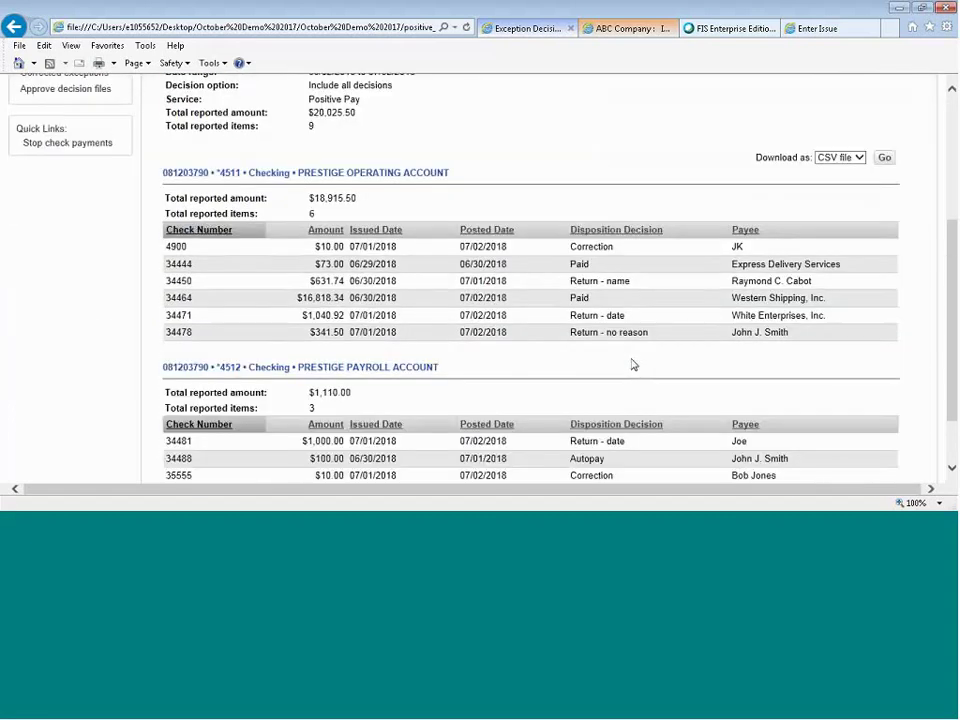
pyautogui.scroll(1, 632, 364)
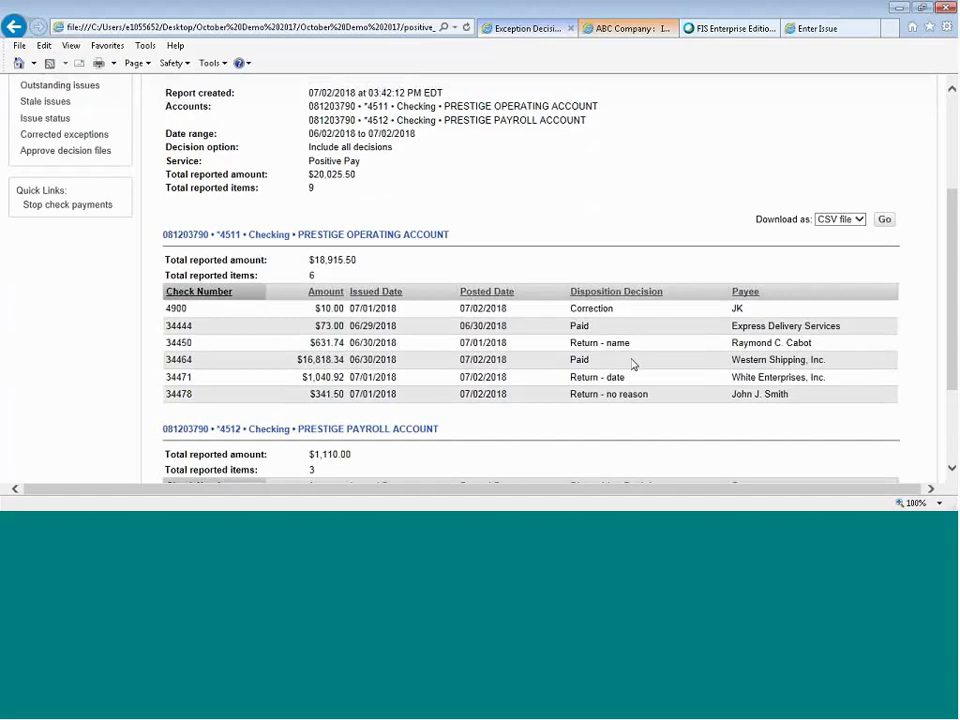
pyautogui.scroll(-3, 632, 364)
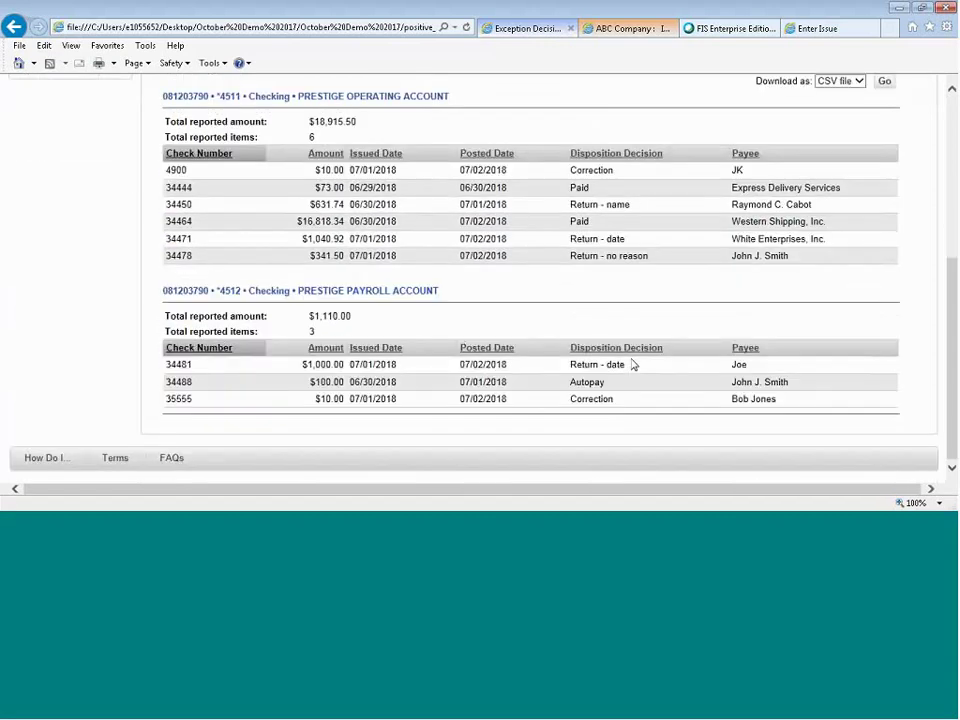
pyautogui.scroll(7, 632, 364)
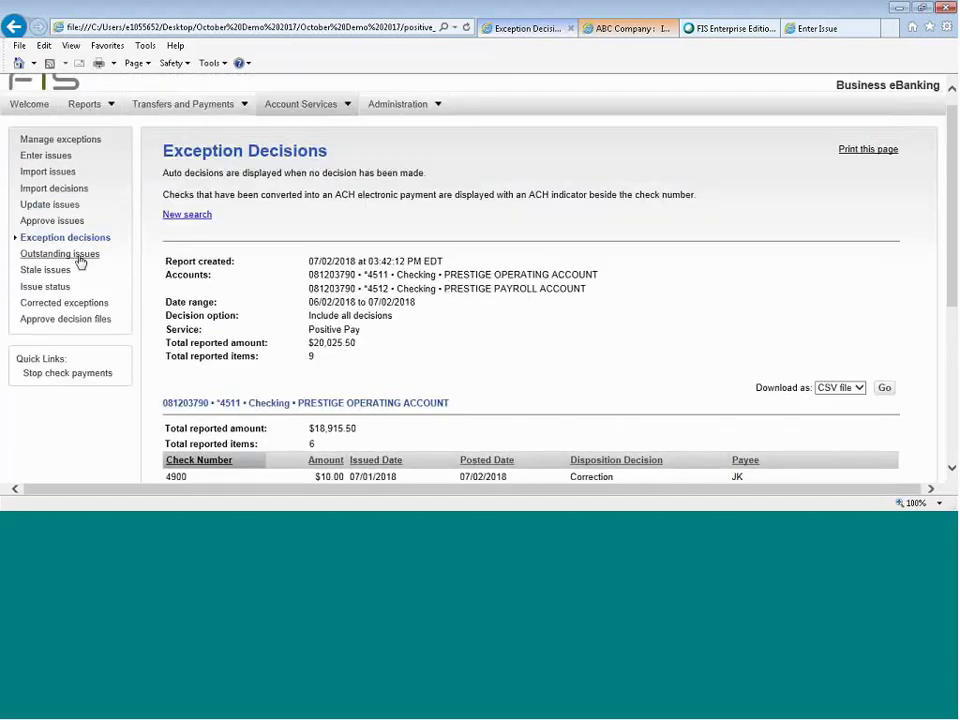
pyautogui.click(80, 255)
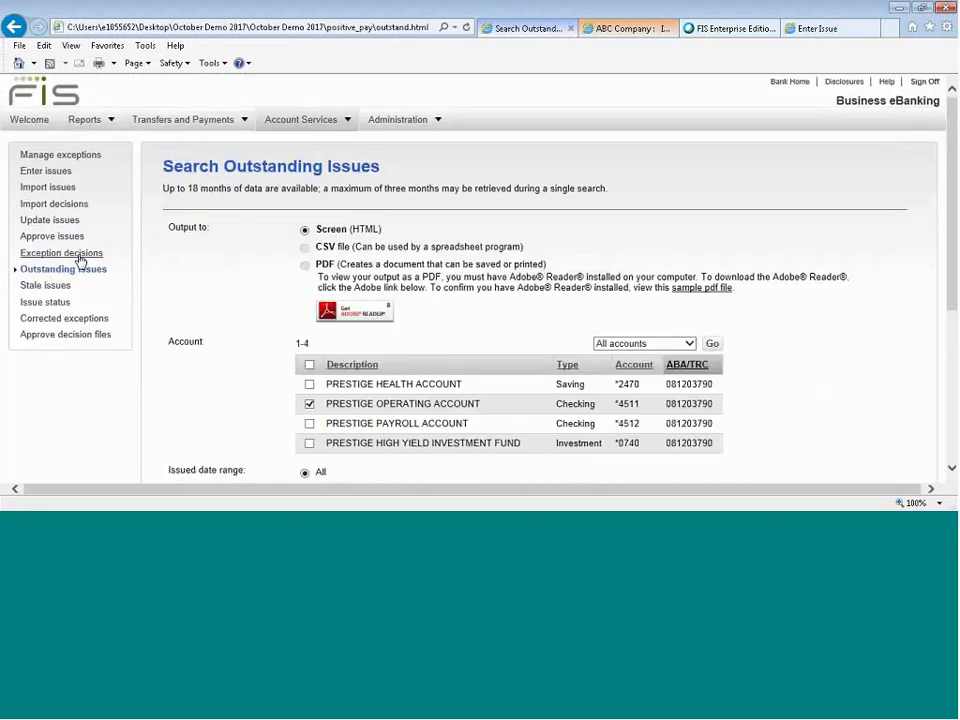
# Generate the operating account's Outstanding Issues report and review its 112 items totaling $11,200.00.
pyautogui.scroll(-5, 811, 342)
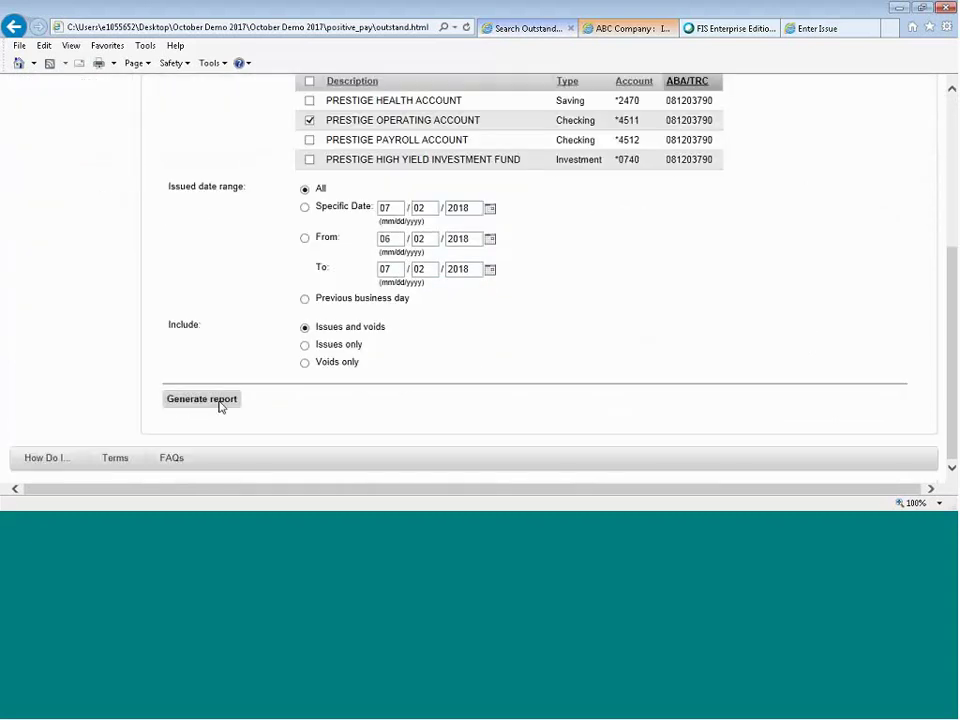
pyautogui.click(201, 399)
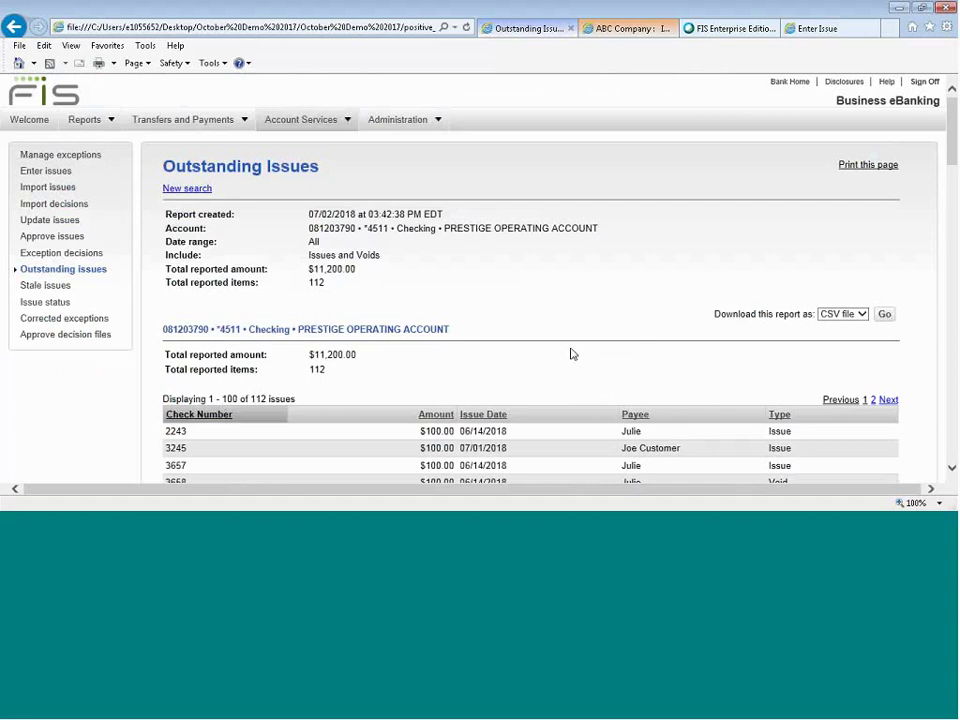
pyautogui.scroll(-2, 561, 329)
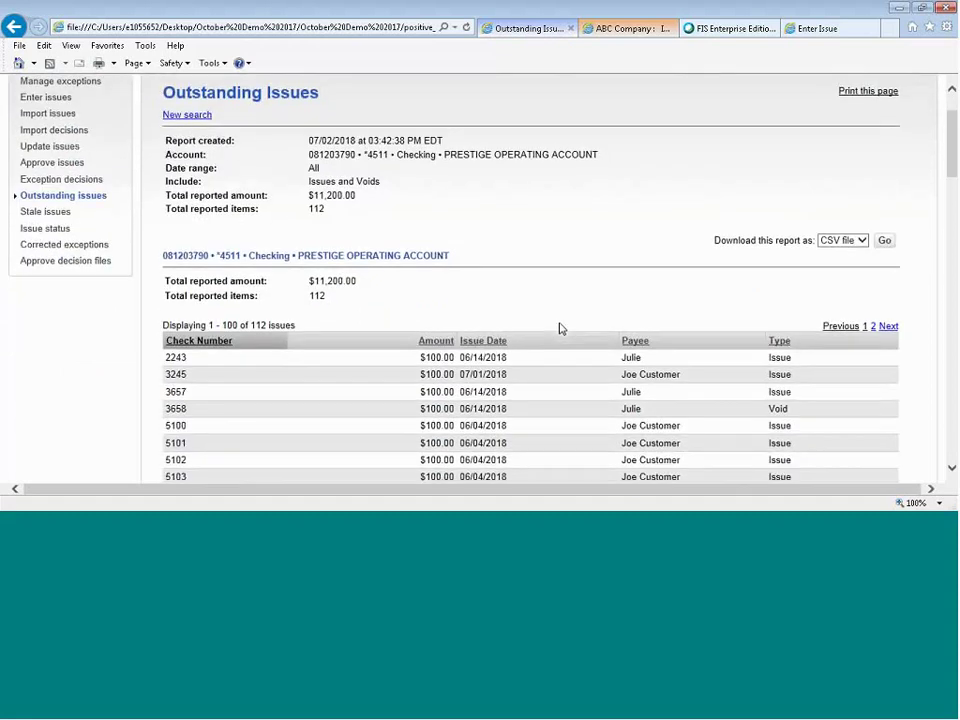
pyautogui.scroll(-2, 561, 329)
pyautogui.scroll(-1, 561, 329)
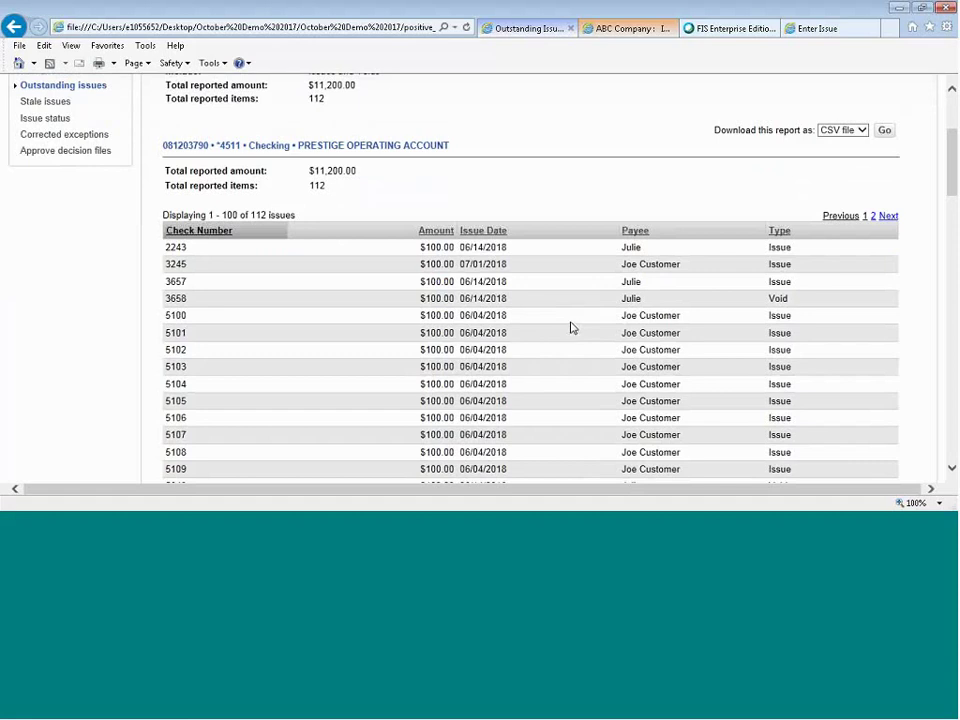
pyautogui.scroll(-8, 571, 327)
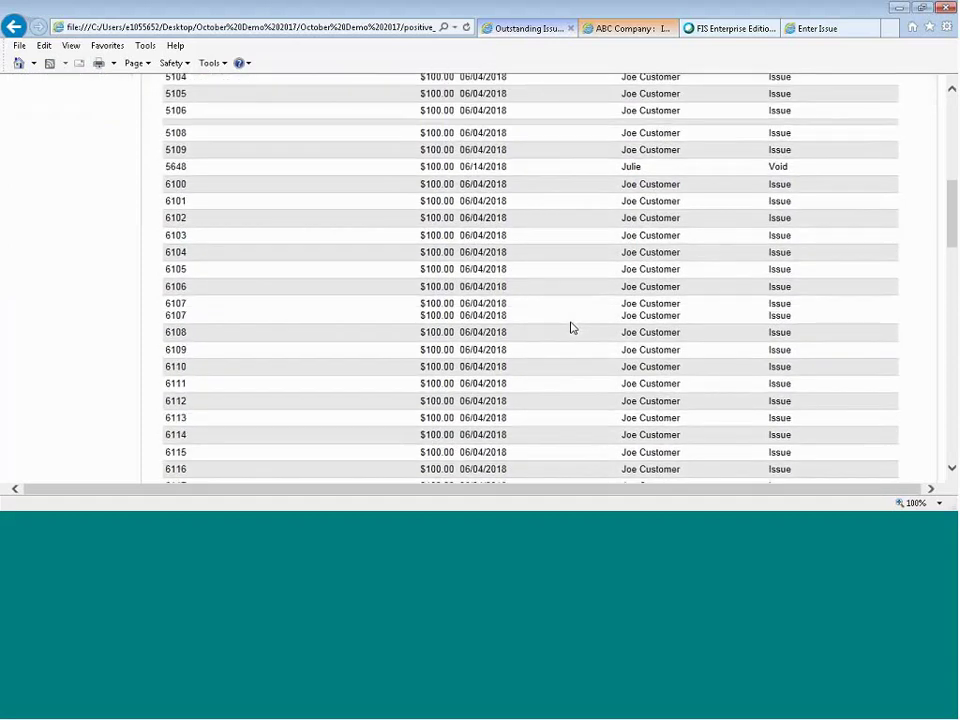
pyautogui.scroll(-5, 571, 327)
pyautogui.scroll(15, 572, 327)
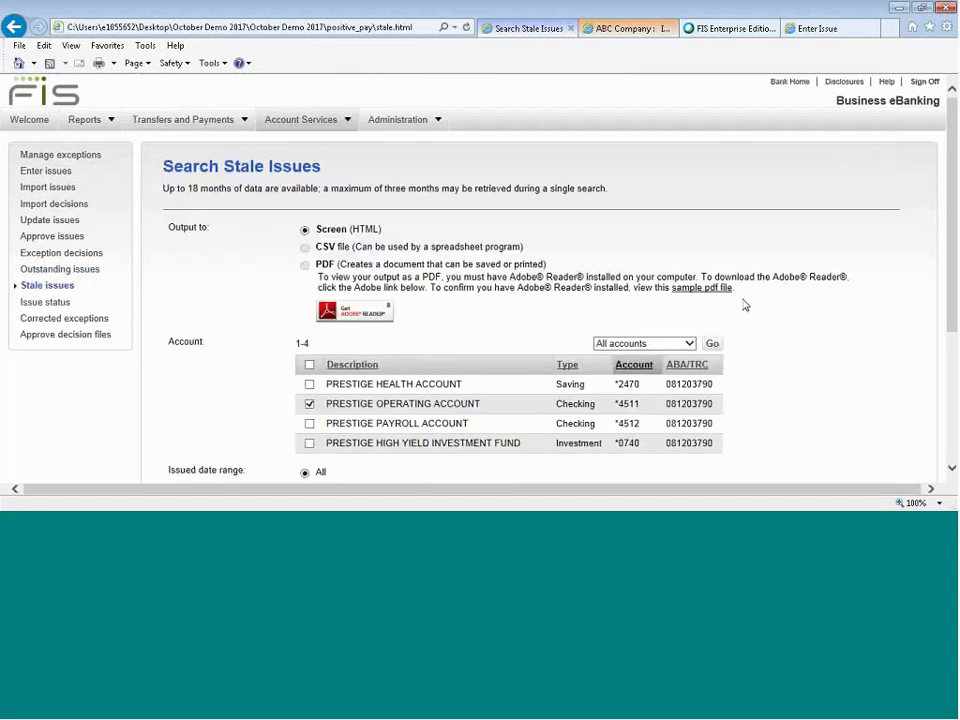
# Generate the Stale Issues report showing two checks totaling $171.26, then go to Issue Status.
pyautogui.scroll(-6, 744, 305)
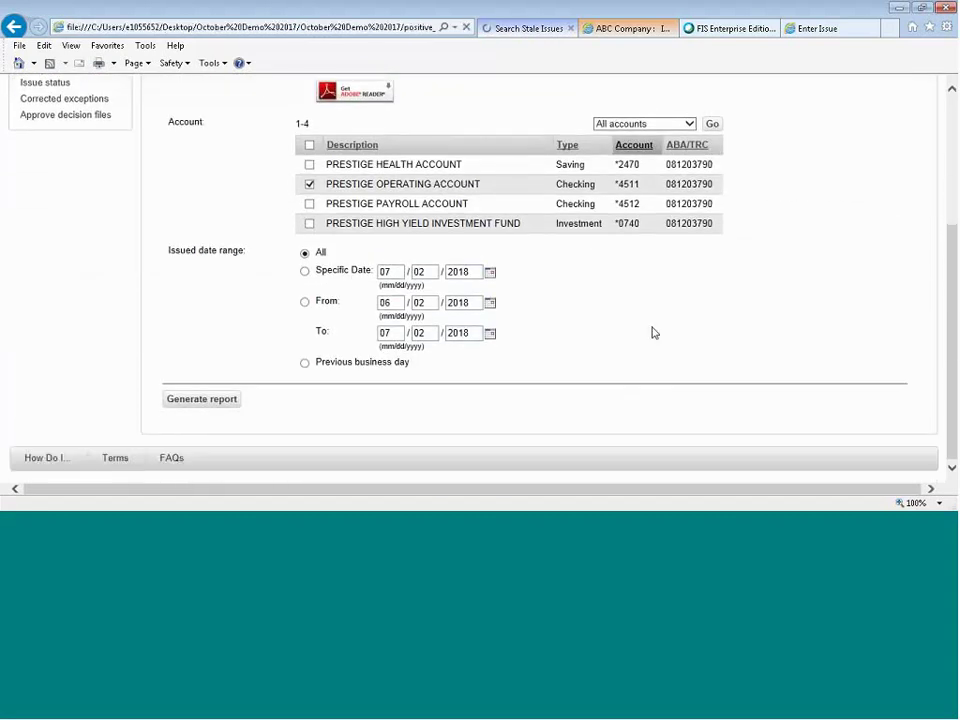
pyautogui.click(177, 399)
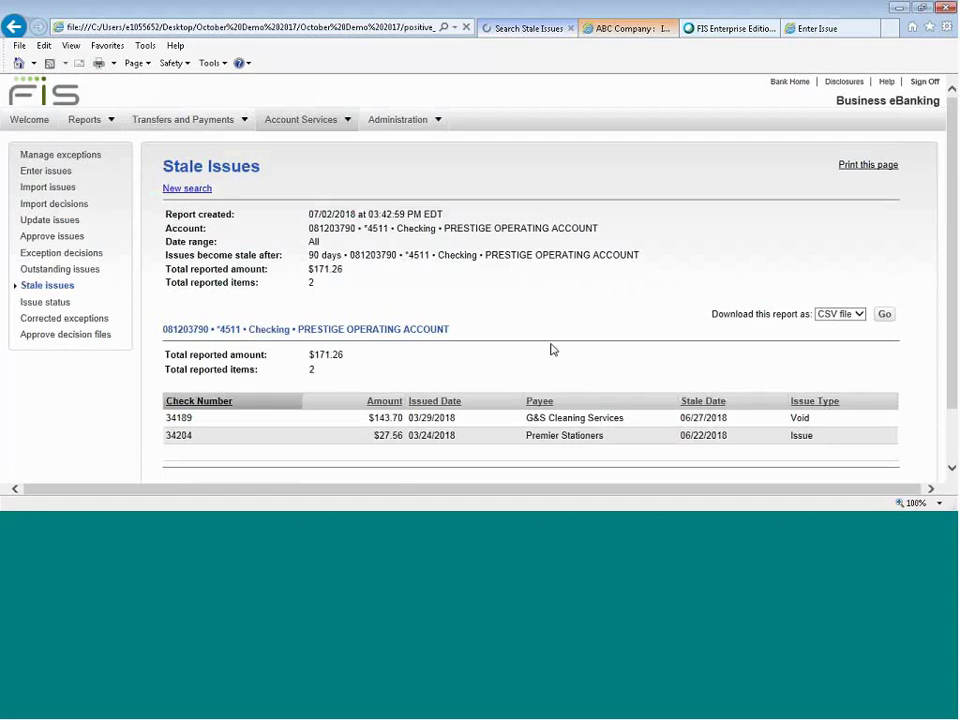
pyautogui.scroll(-1, 553, 349)
pyautogui.scroll(-2, 553, 349)
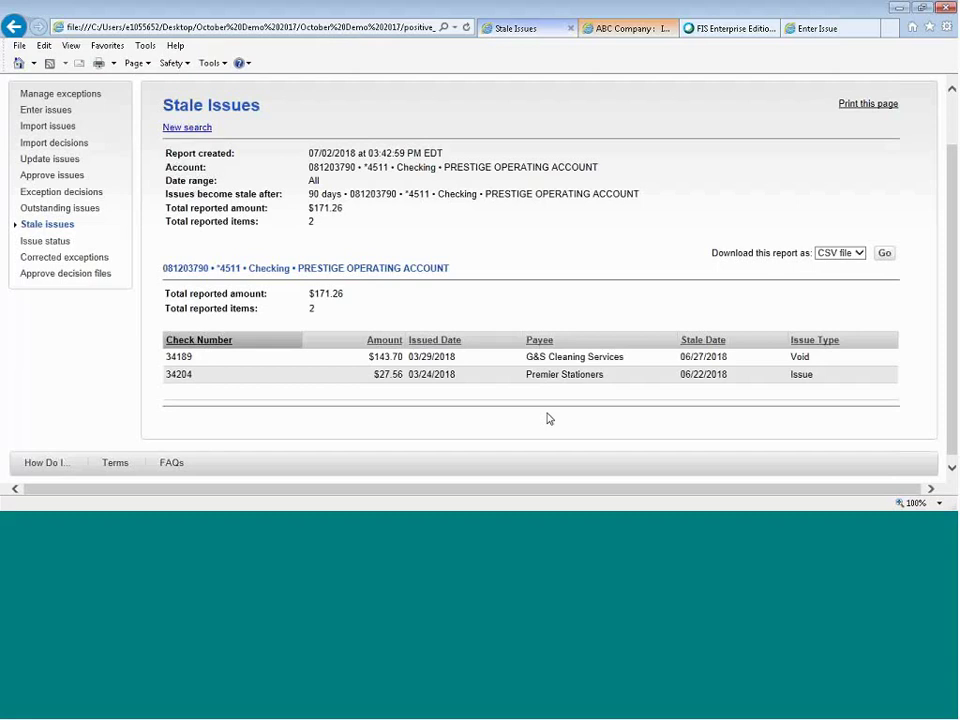
pyautogui.click(55, 241)
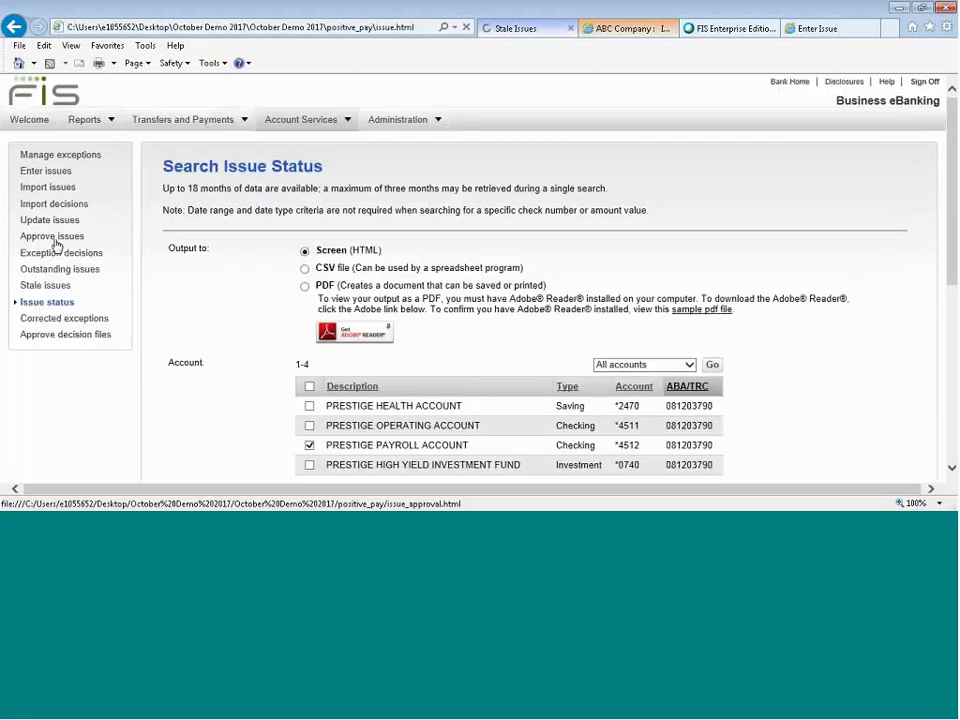
# Generate the payroll account's Issue Status report and review its seven checks totaling $23,062.59.
pyautogui.scroll(-5, 697, 244)
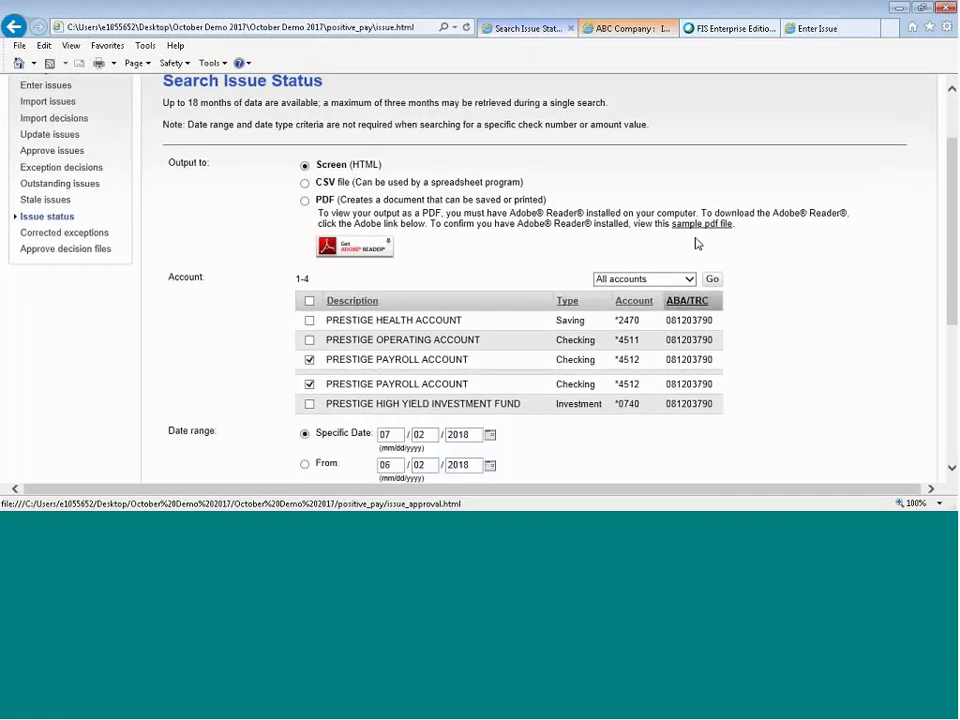
pyautogui.click(186, 406)
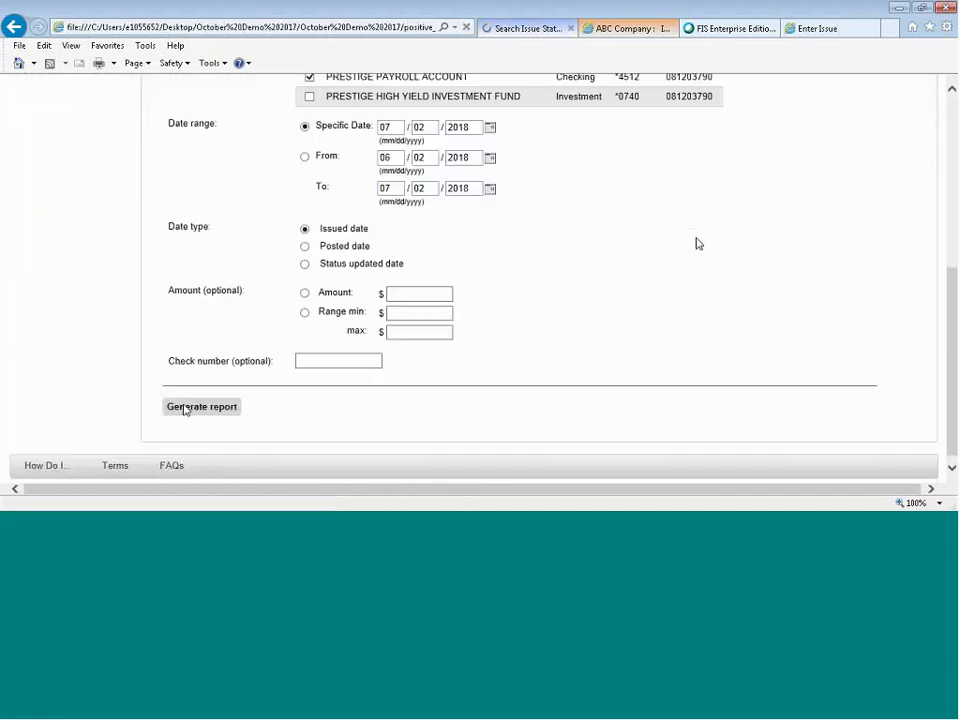
pyautogui.scroll(-2, 185, 410)
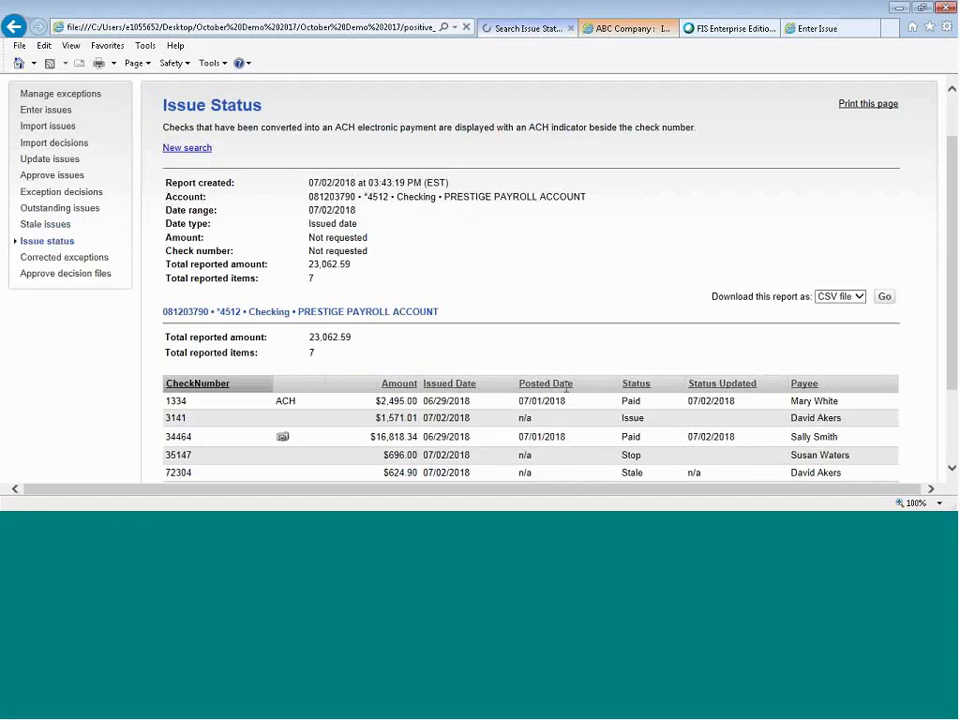
pyautogui.scroll(-1, 563, 392)
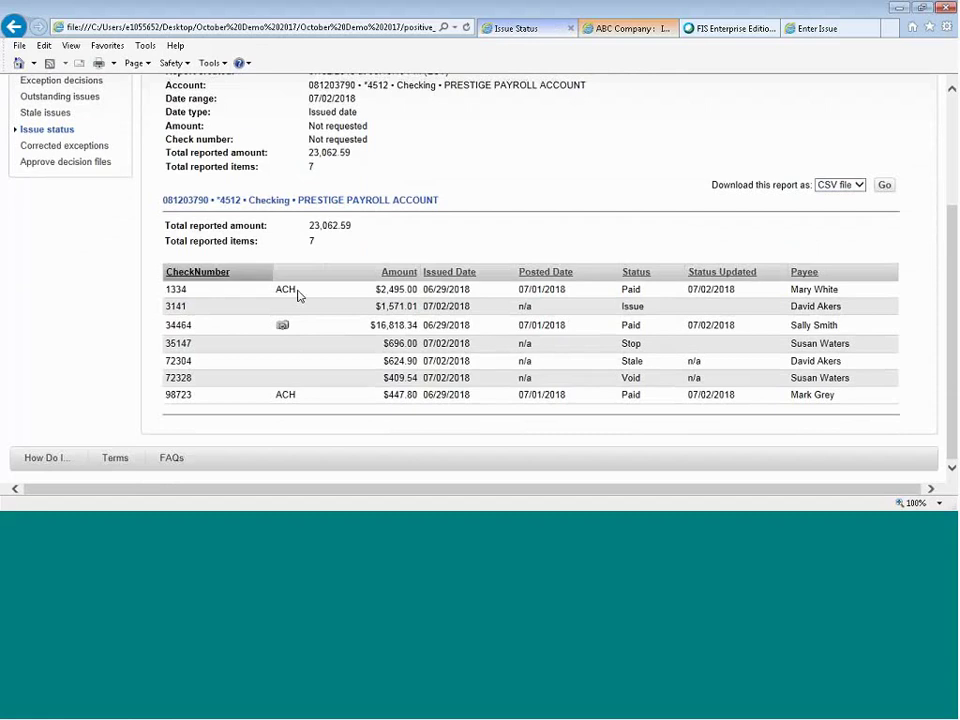
pyautogui.scroll(1, 297, 295)
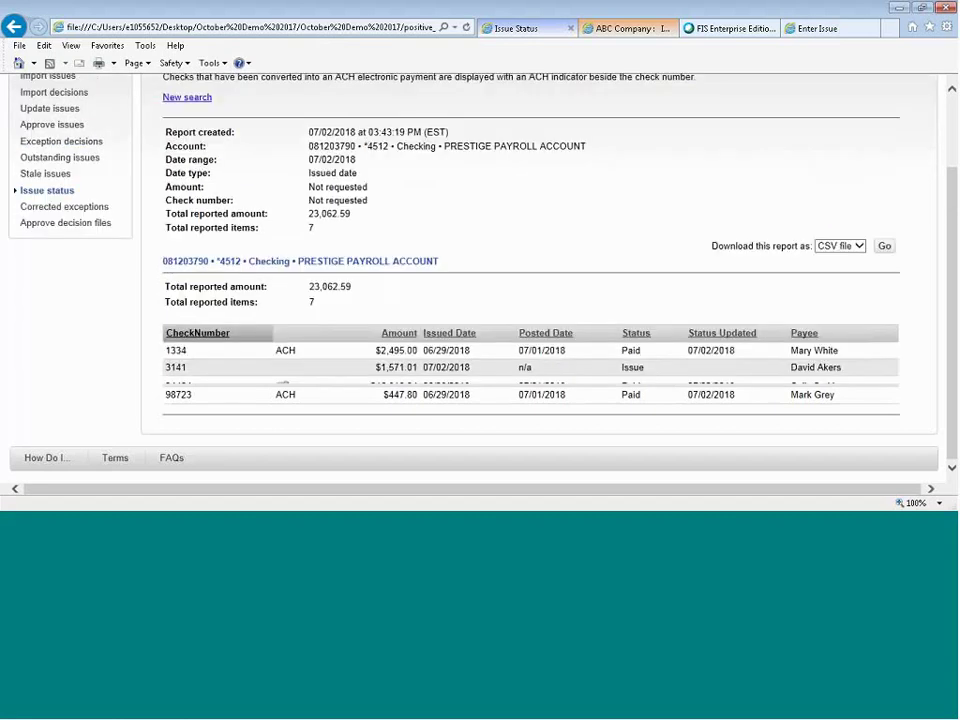
pyautogui.scroll(1, 114, 266)
# Generate the Corrected Exception Items report and review corrected checks 4900 and 3150.
pyautogui.click(81, 272)
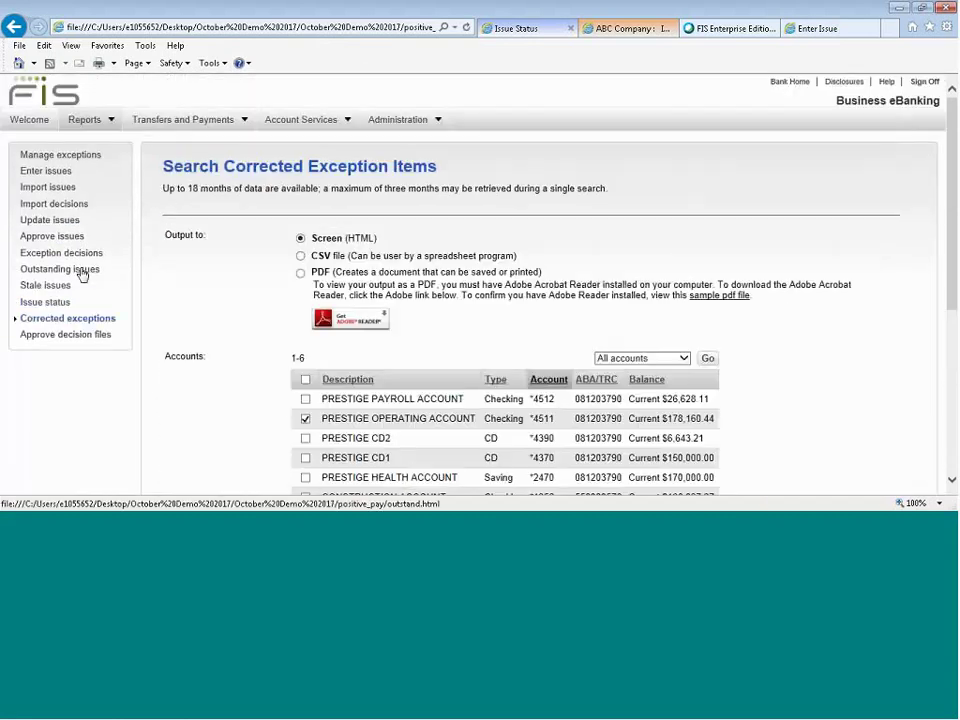
pyautogui.scroll(-5, 420, 356)
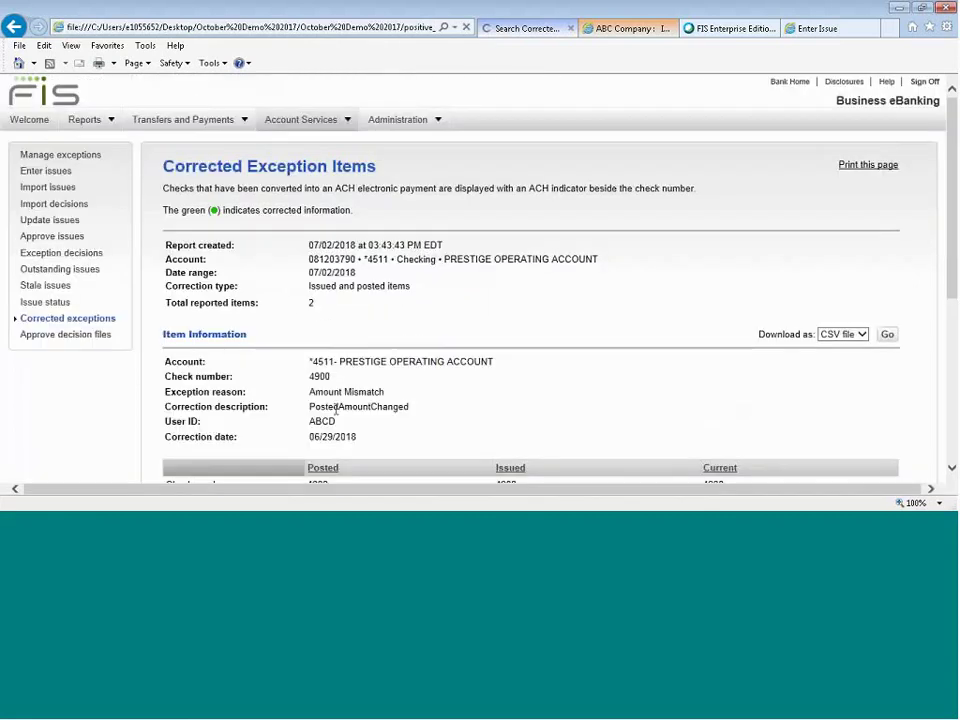
pyautogui.scroll(-4, 463, 414)
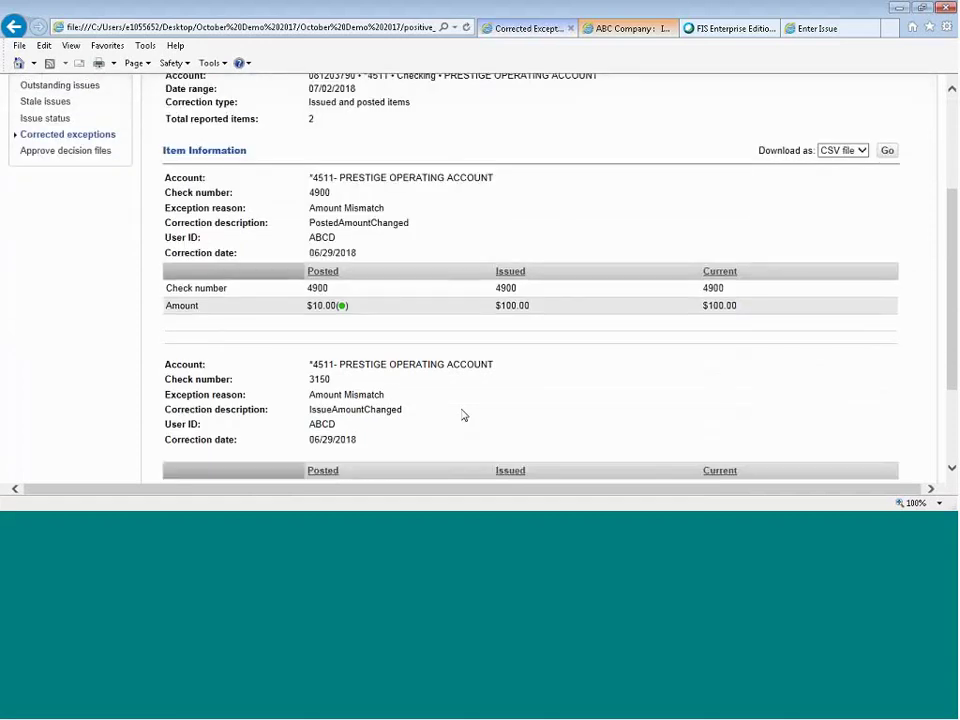
pyautogui.scroll(-1, 336, 276)
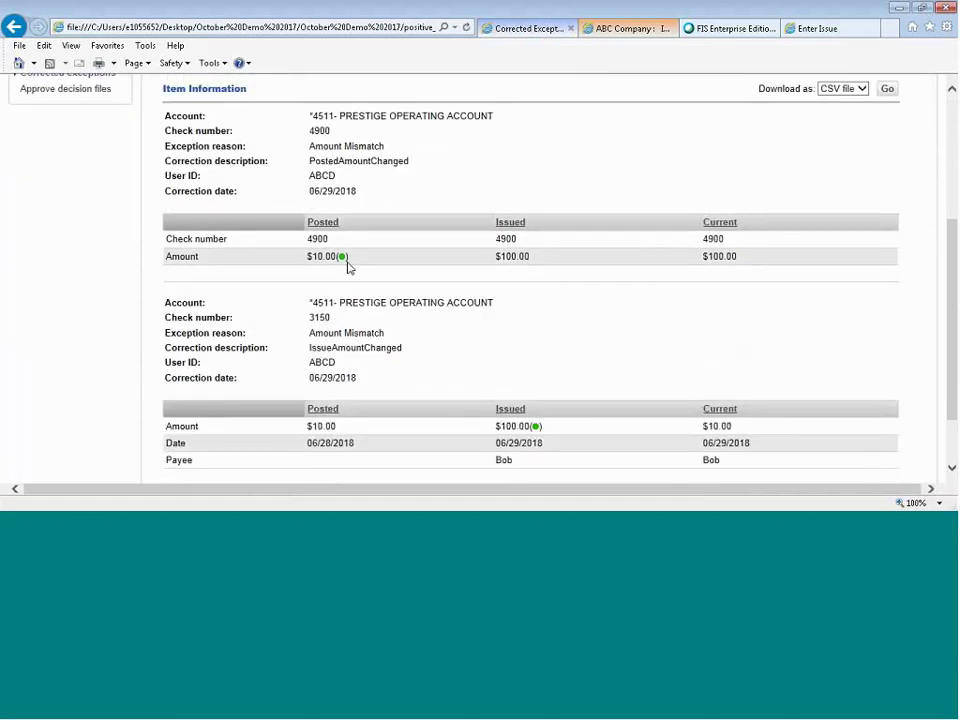
pyautogui.scroll(-1, 349, 267)
pyautogui.scroll(-1, 349, 267)
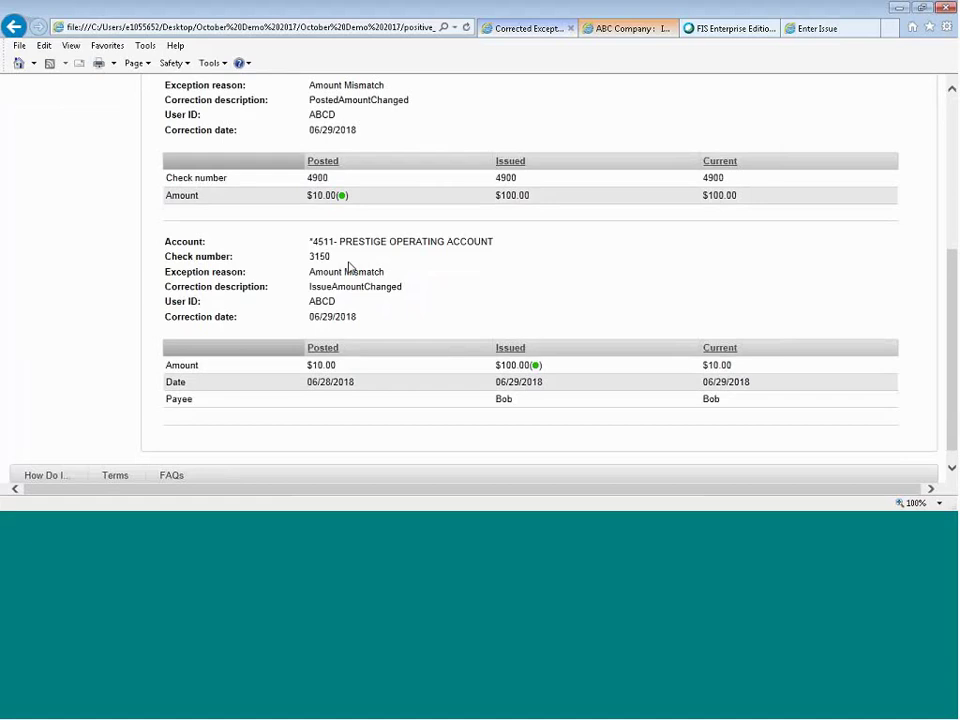
# Switch back to the blank Enter Issue page and drop down the Reports menu.
pyautogui.click(817, 28)
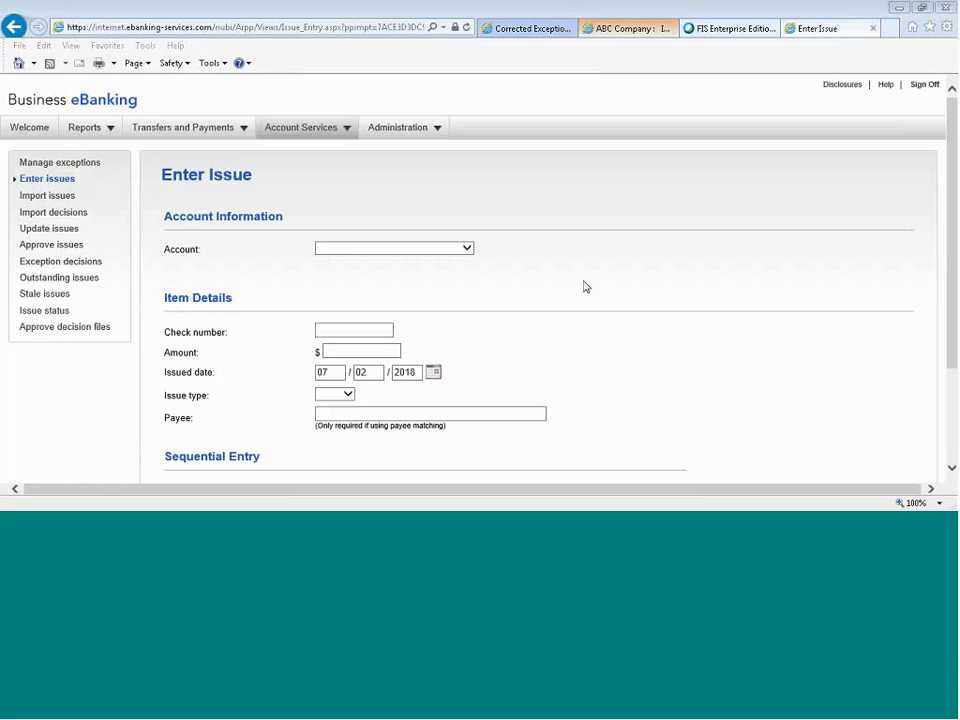
pyautogui.click(105, 135)
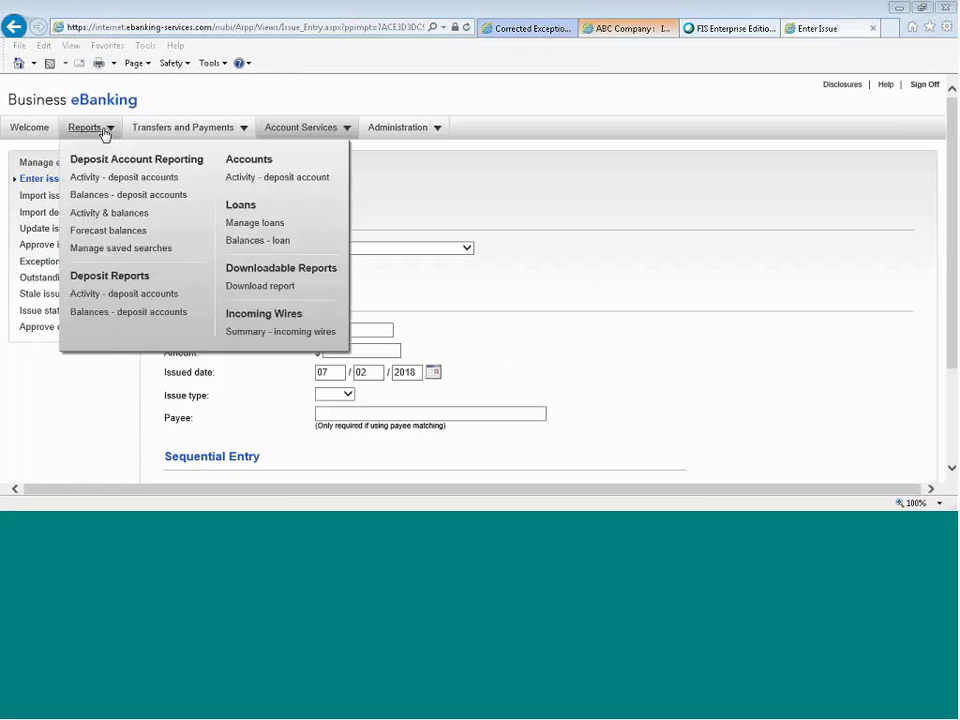